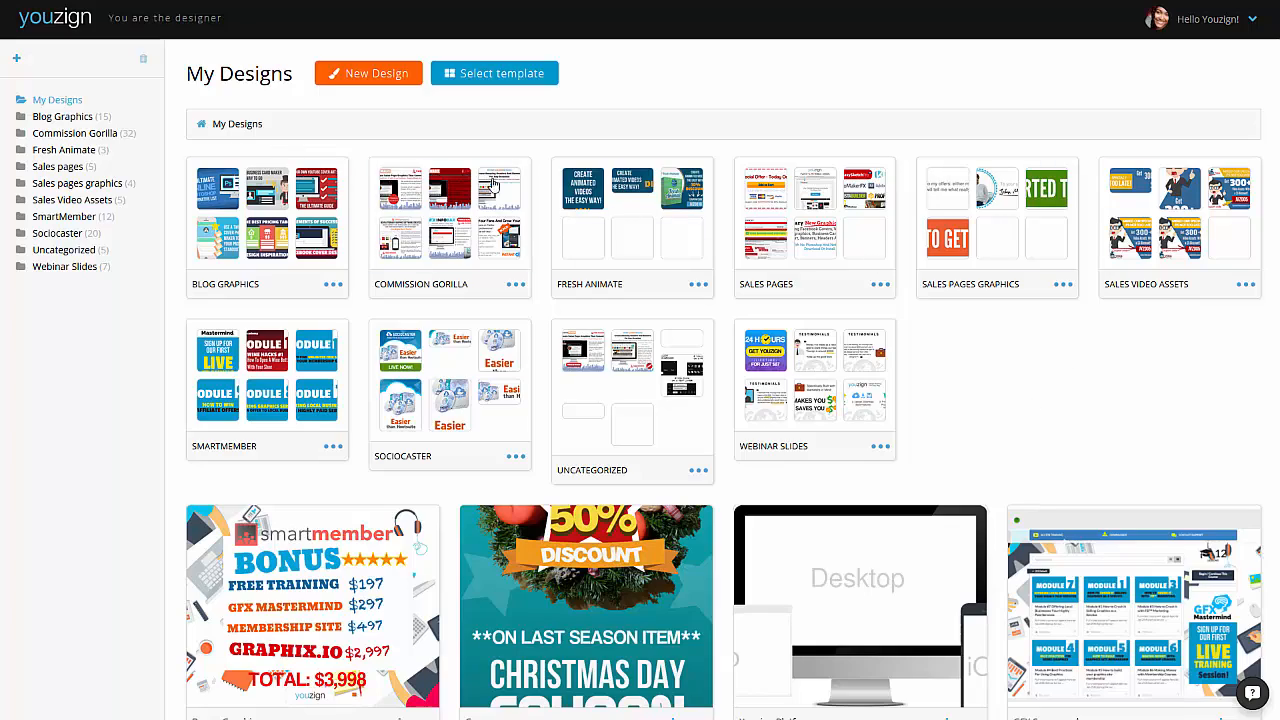
Step: Preview the saved designs Bonus Graphic, Coupon and GFX Screengrab one after another, closing each preview
{"action": "scroll", "coordinate": [1020, 346], "scroll_direction": "down", "scroll_amount": 3}
{"action": "scroll", "coordinate": [801, 332], "scroll_direction": "up", "scroll_amount": 3}
{"action": "scroll", "coordinate": [1046, 345], "scroll_direction": "down", "scroll_amount": 1}
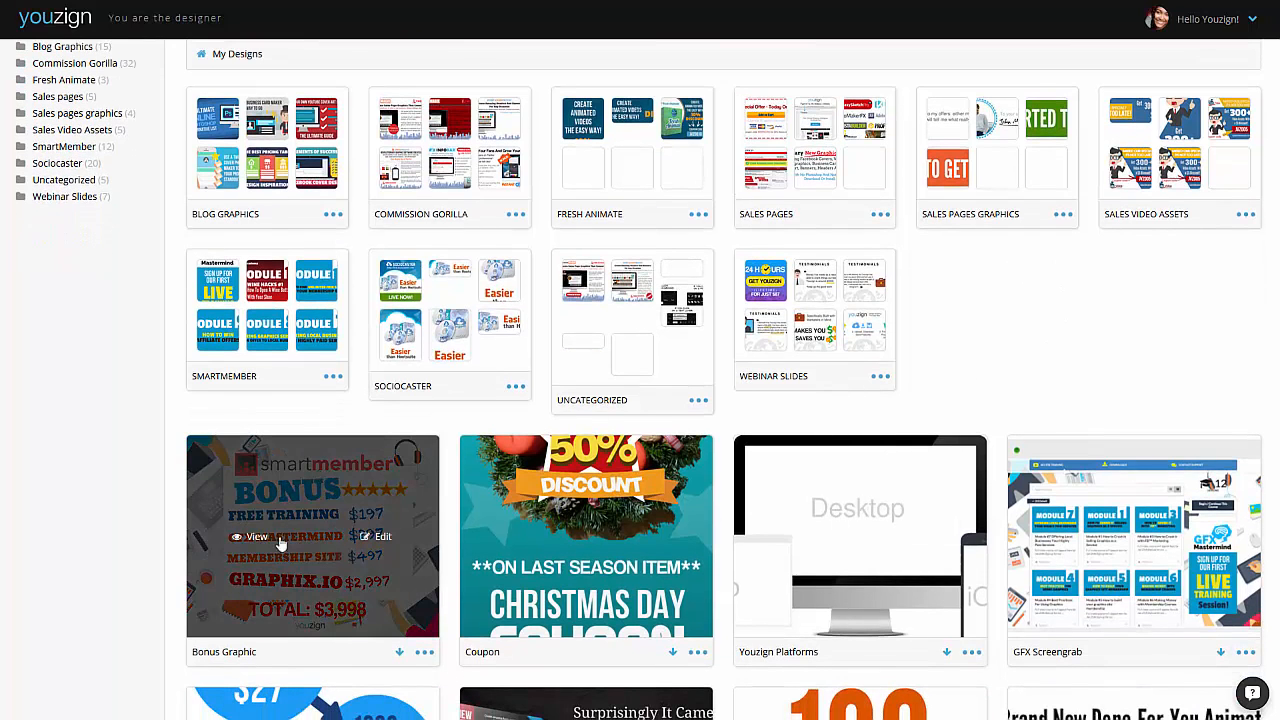
{"action": "left_click", "coordinate": [258, 537]}
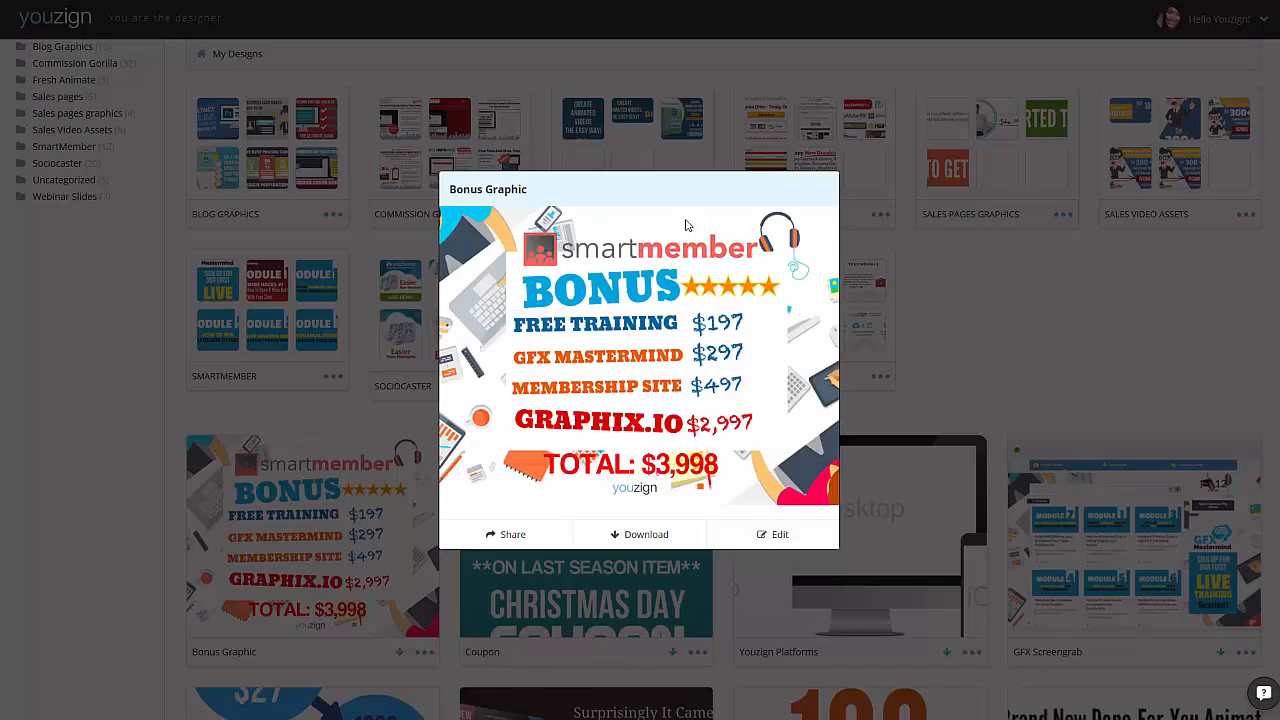
{"action": "left_click", "coordinate": [978, 334]}
{"action": "scroll", "coordinate": [990, 340], "scroll_direction": "down", "scroll_amount": 1}
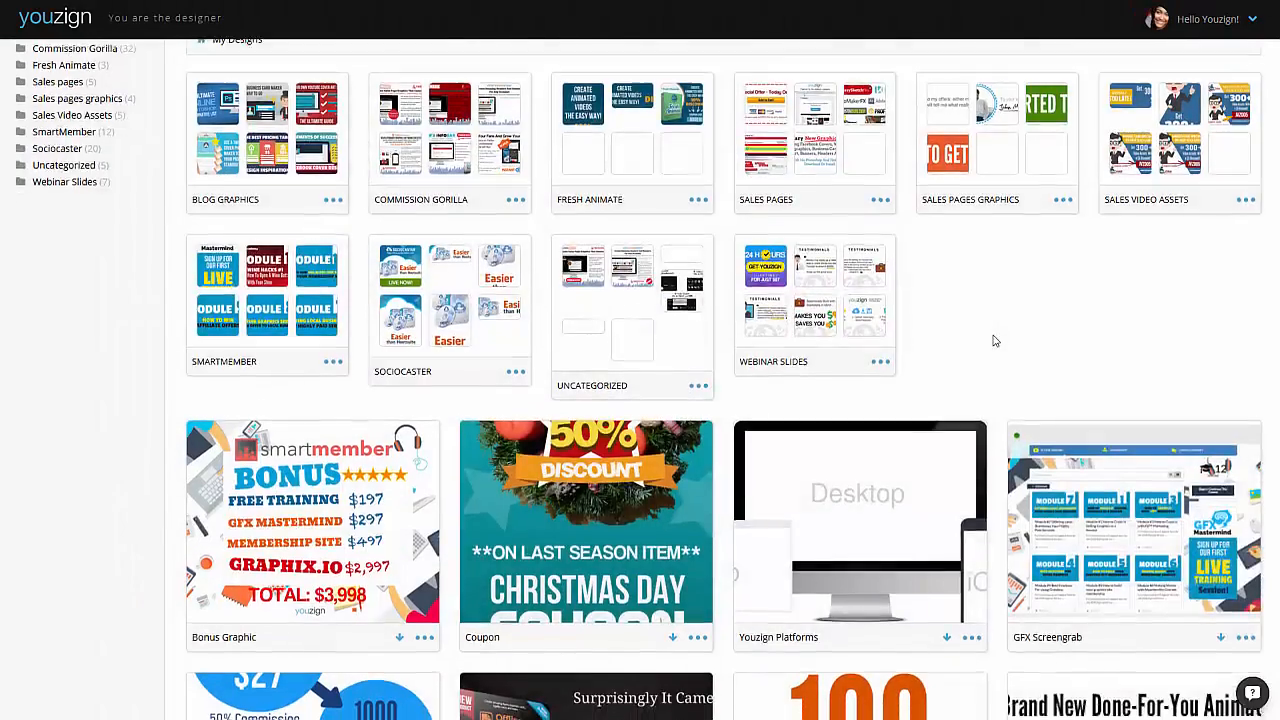
{"action": "left_click", "coordinate": [540, 416]}
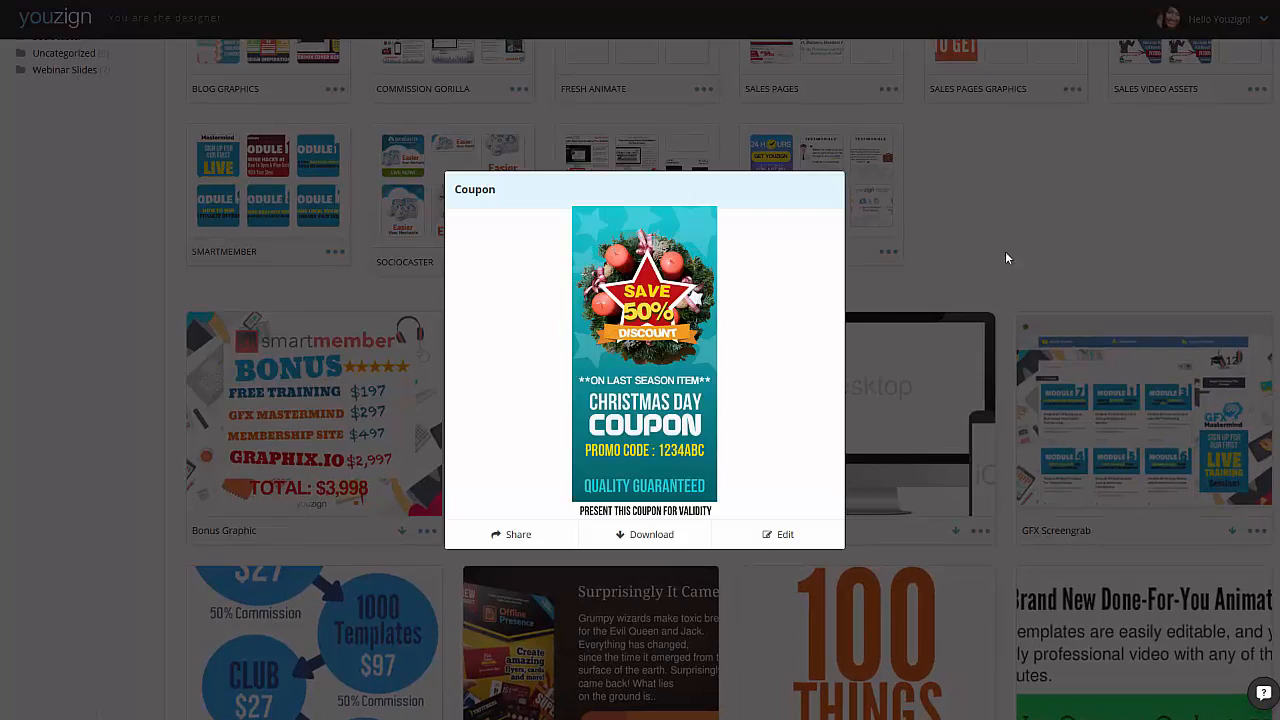
{"action": "left_click", "coordinate": [1005, 257]}
{"action": "mouse_move", "coordinate": [1083, 425]}
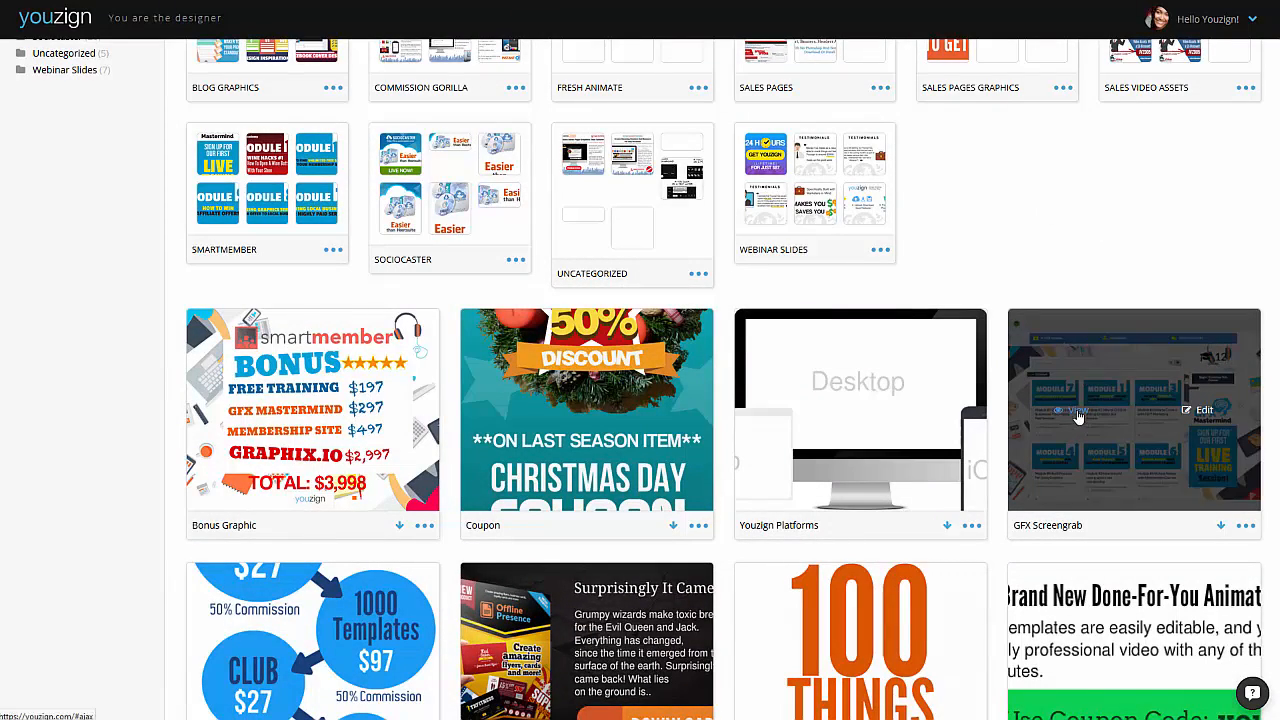
{"action": "left_click", "coordinate": [1078, 417]}
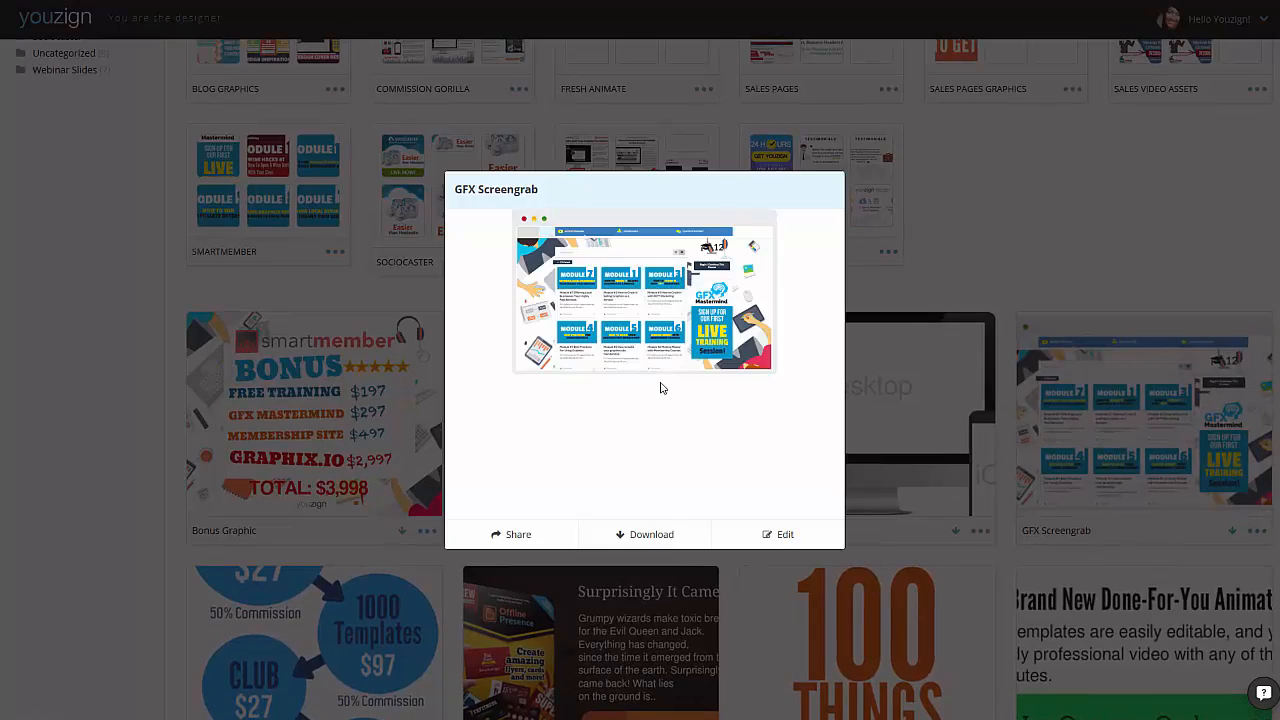
{"action": "left_click", "coordinate": [1096, 239]}
Step: Look through the whole collection of saved designs below the folders and return to the start of the page
{"action": "scroll", "coordinate": [1035, 285], "scroll_direction": "down", "scroll_amount": 3}
{"action": "scroll", "coordinate": [1028, 297], "scroll_direction": "down", "scroll_amount": 9}
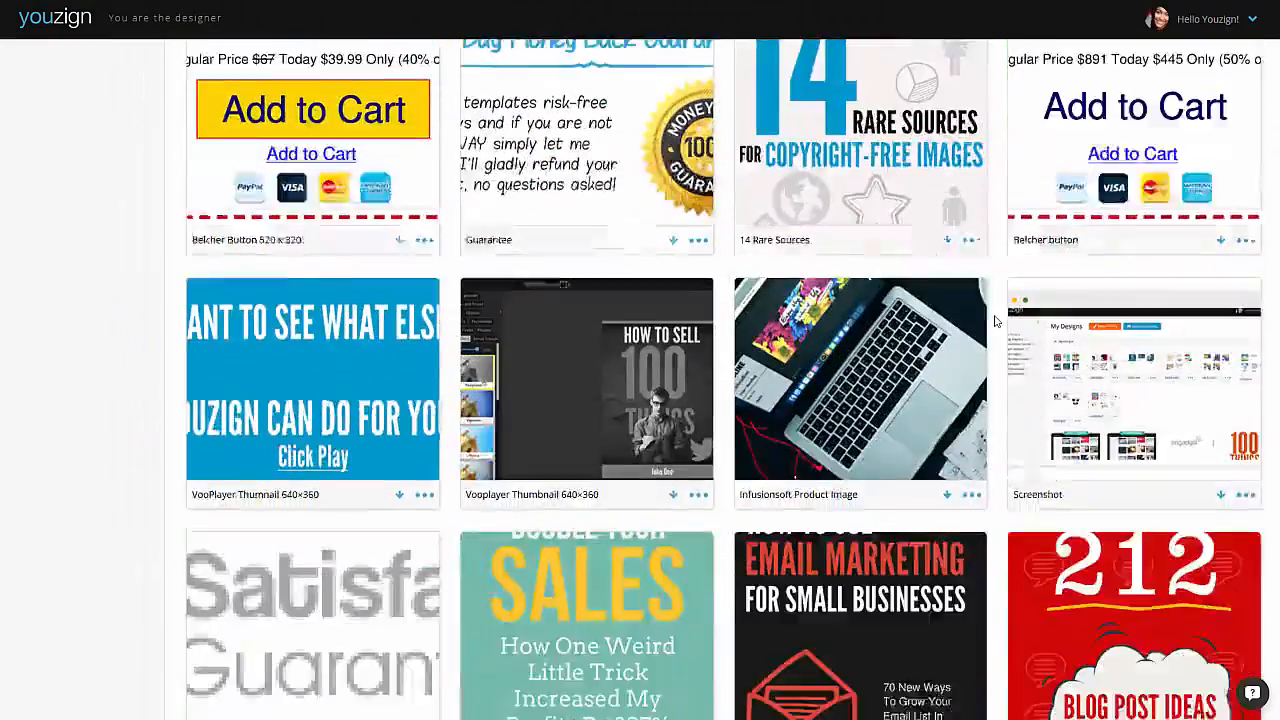
{"action": "scroll", "coordinate": [996, 323], "scroll_direction": "down", "scroll_amount": 1}
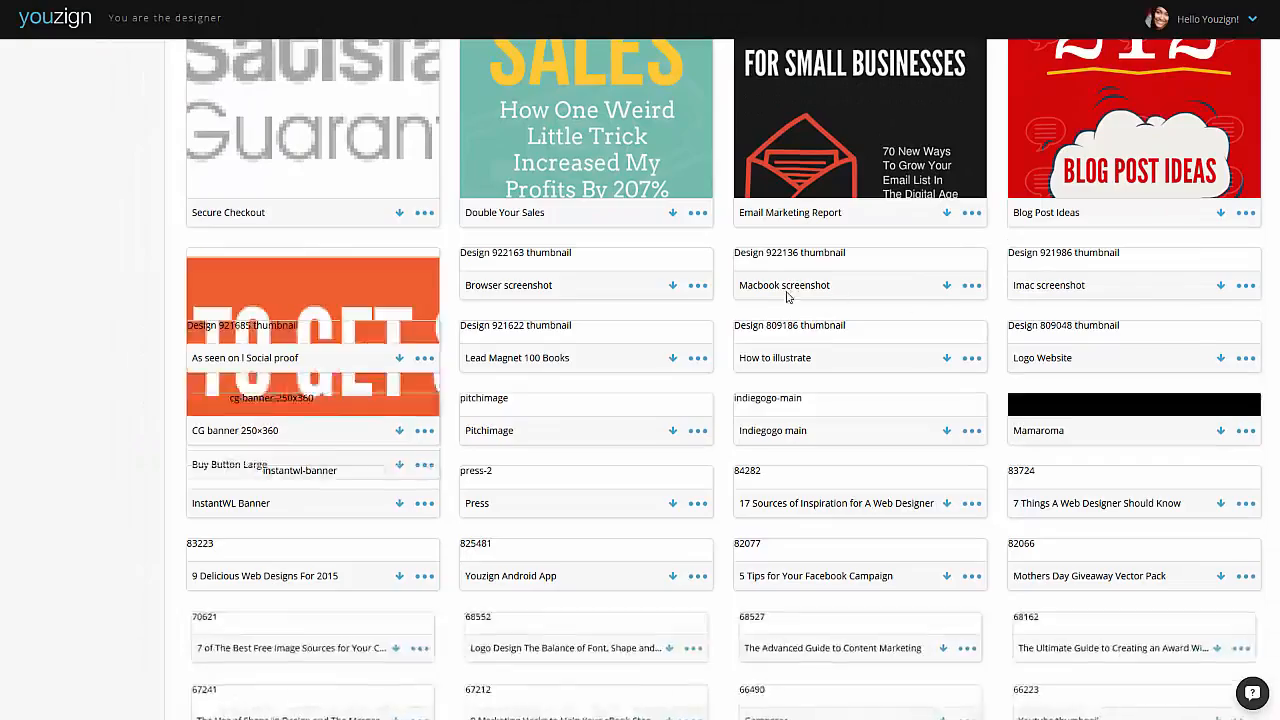
{"action": "scroll", "coordinate": [849, 288], "scroll_direction": "down", "scroll_amount": 1}
{"action": "scroll", "coordinate": [838, 297], "scroll_direction": "down", "scroll_amount": 6}
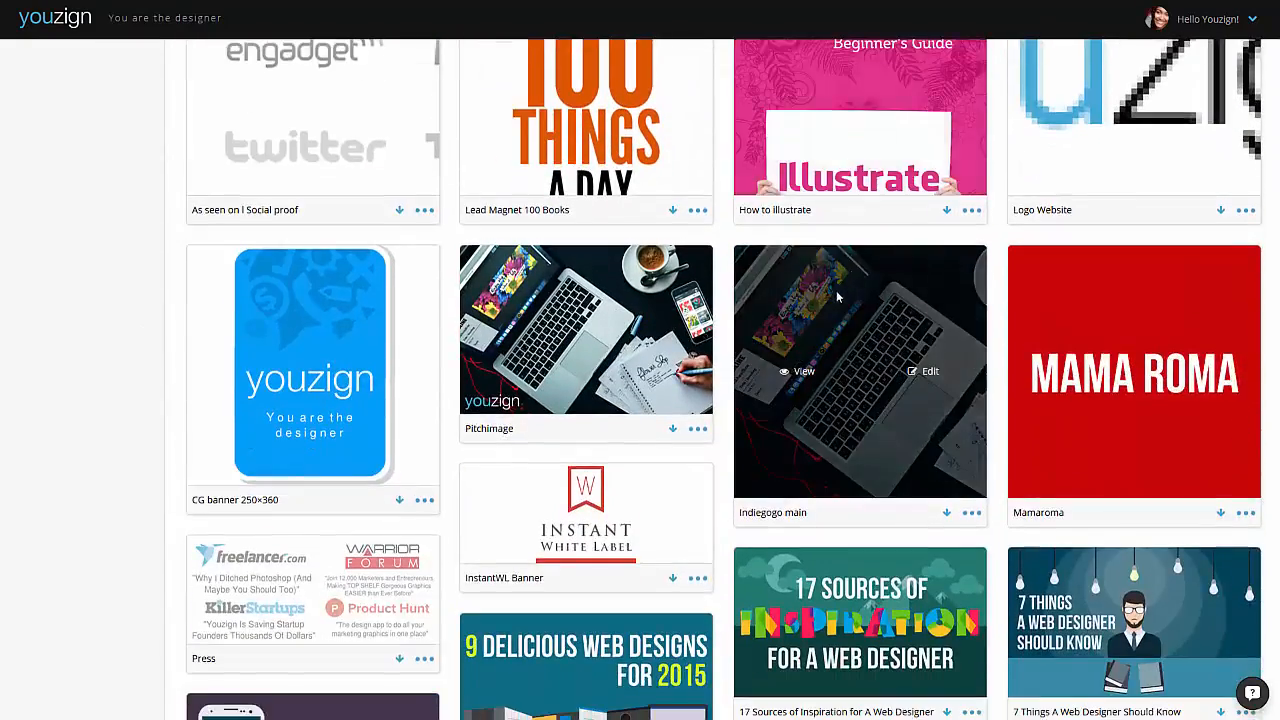
{"action": "scroll", "coordinate": [845, 255], "scroll_direction": "down", "scroll_amount": 2}
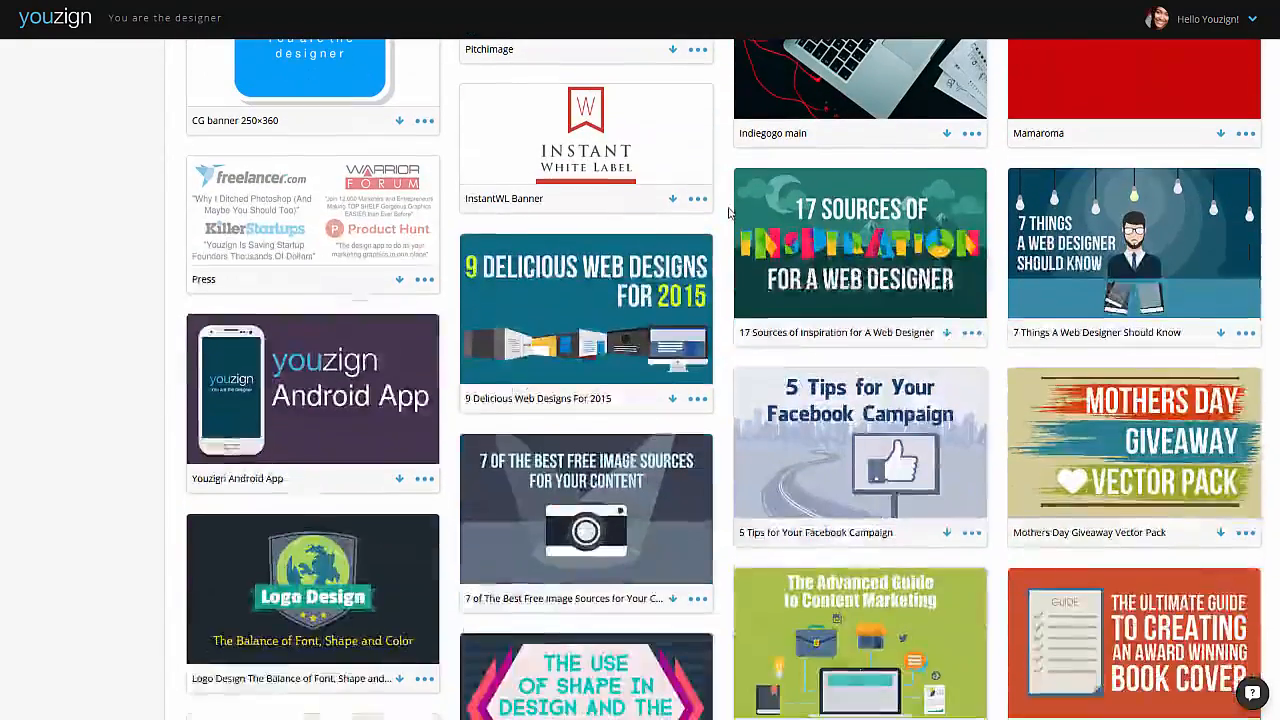
{"action": "scroll", "coordinate": [894, 225], "scroll_direction": "down", "scroll_amount": 6}
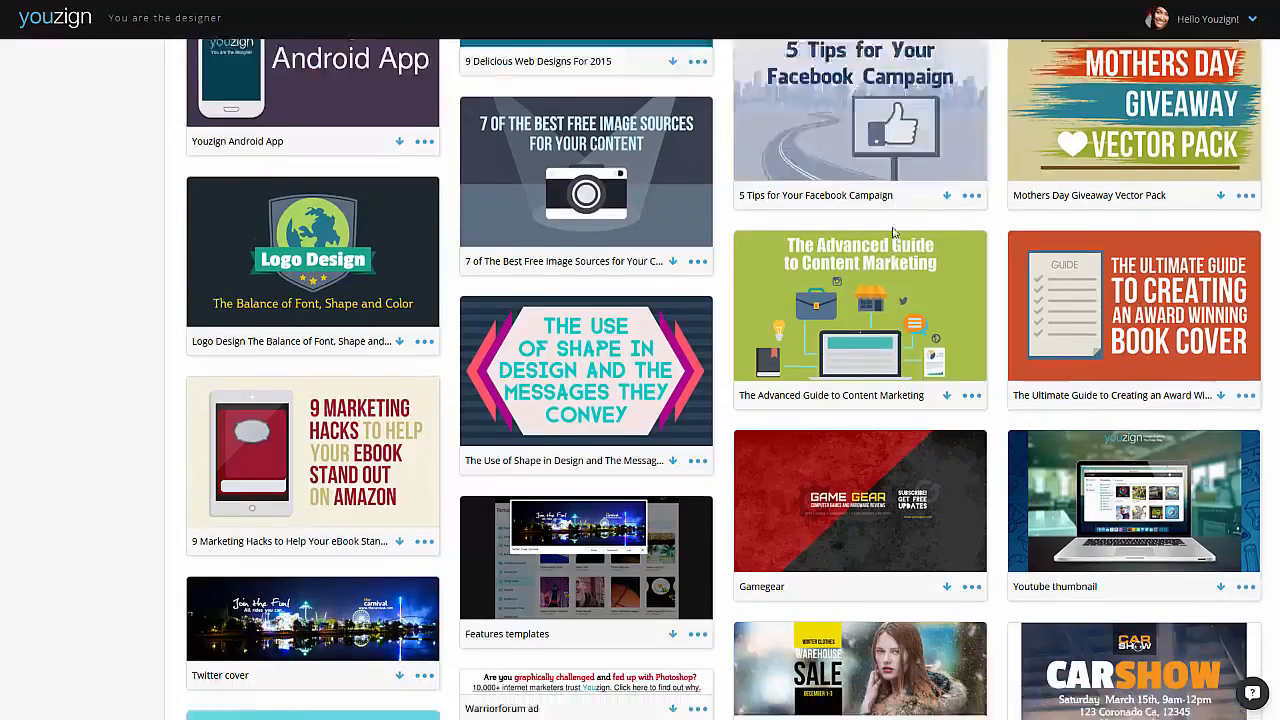
{"action": "scroll", "coordinate": [914, 200], "scroll_direction": "down", "scroll_amount": 6}
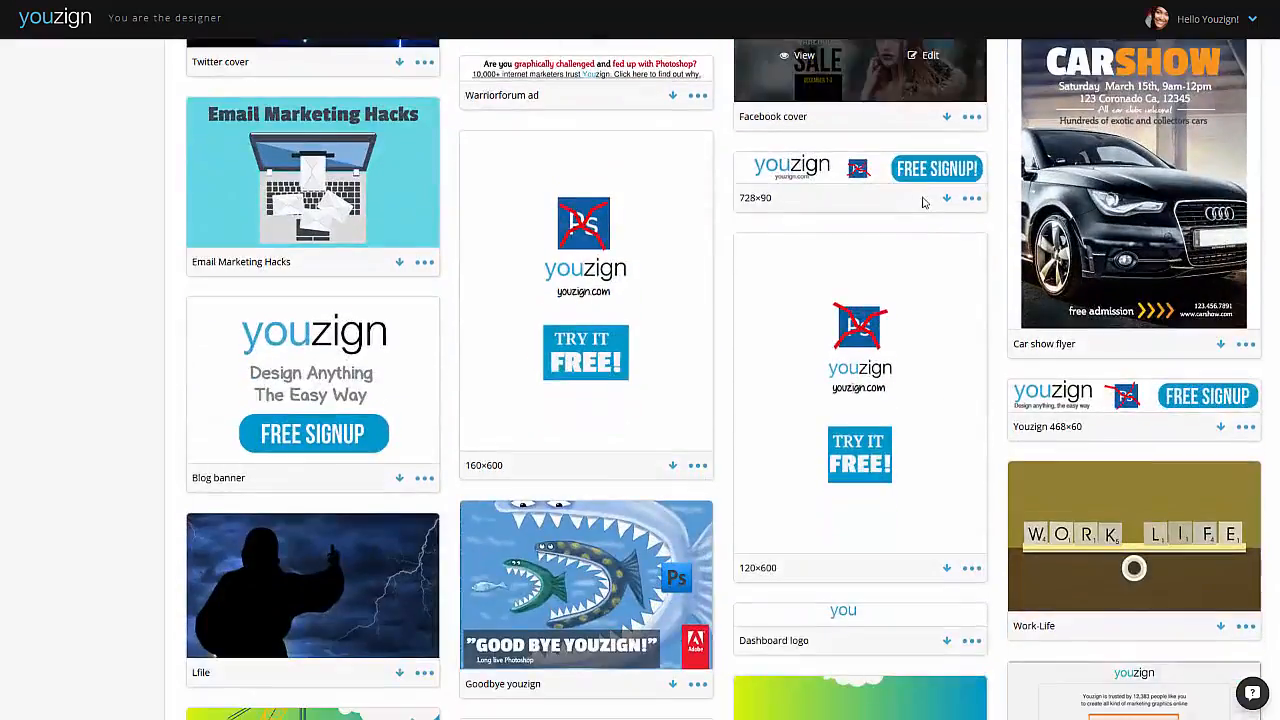
{"action": "scroll", "coordinate": [912, 230], "scroll_direction": "up", "scroll_amount": 5}
{"action": "scroll", "coordinate": [911, 220], "scroll_direction": "up", "scroll_amount": 10}
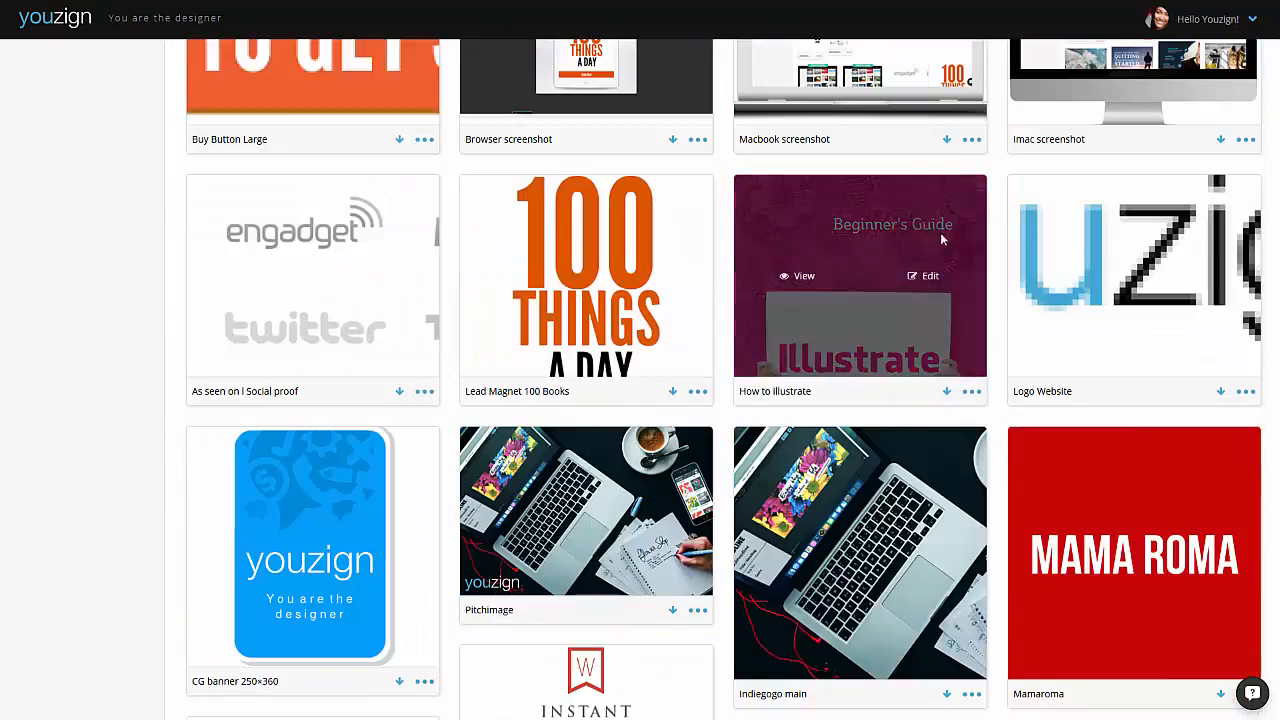
{"action": "scroll", "coordinate": [772, 248], "scroll_direction": "up", "scroll_amount": 8}
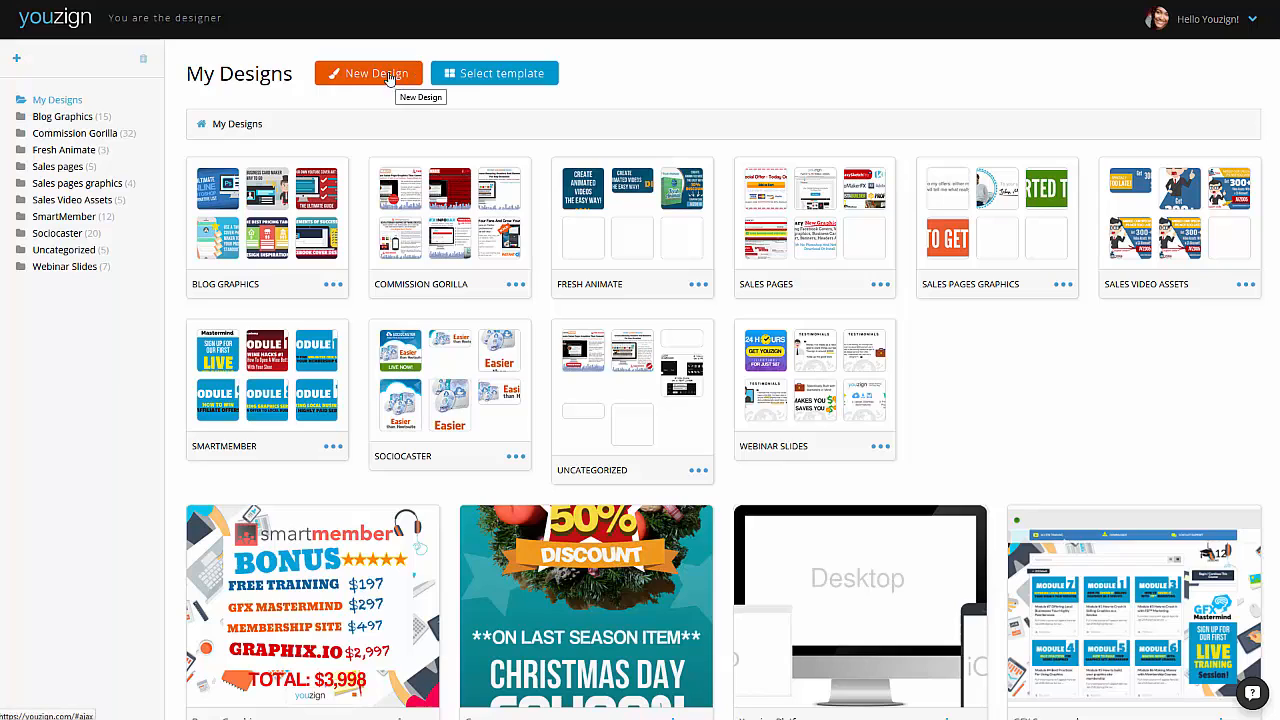
Step: Open the template library and expand the Facebook, Pinterest, Web Banner and Prints types to review their subcategories
{"action": "left_click", "coordinate": [475, 79]}
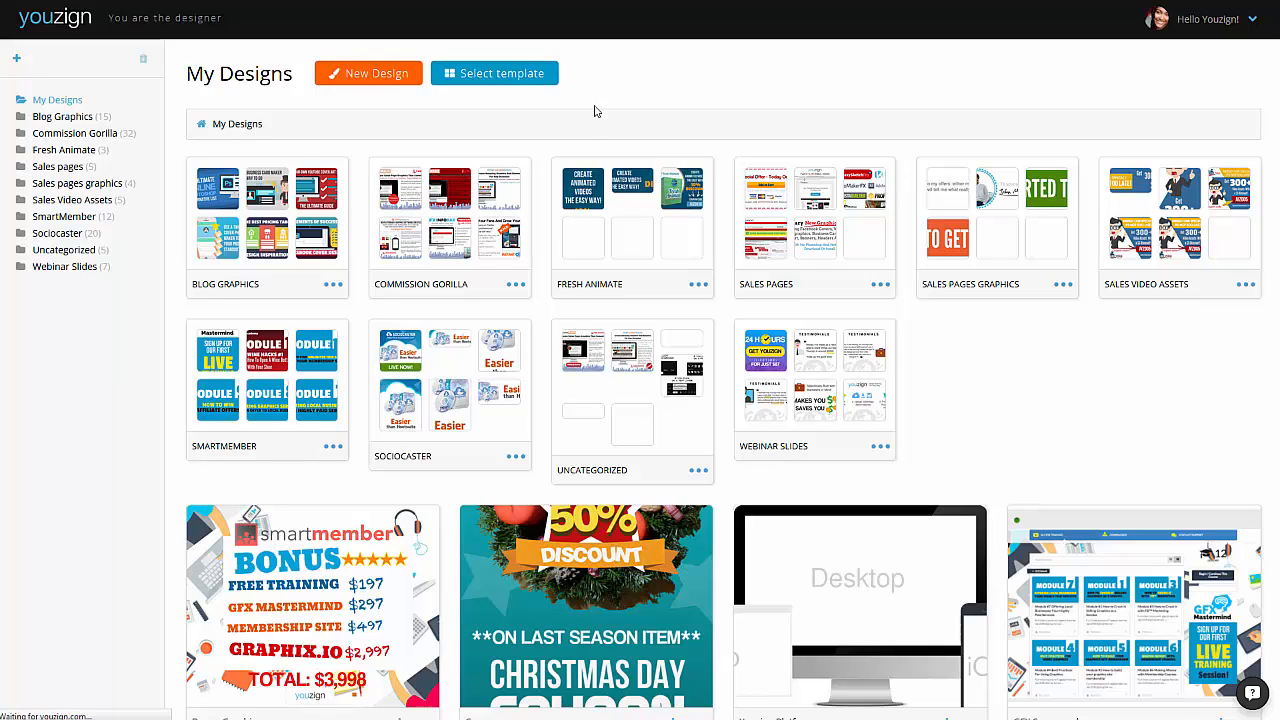
{"action": "left_click", "coordinate": [503, 77]}
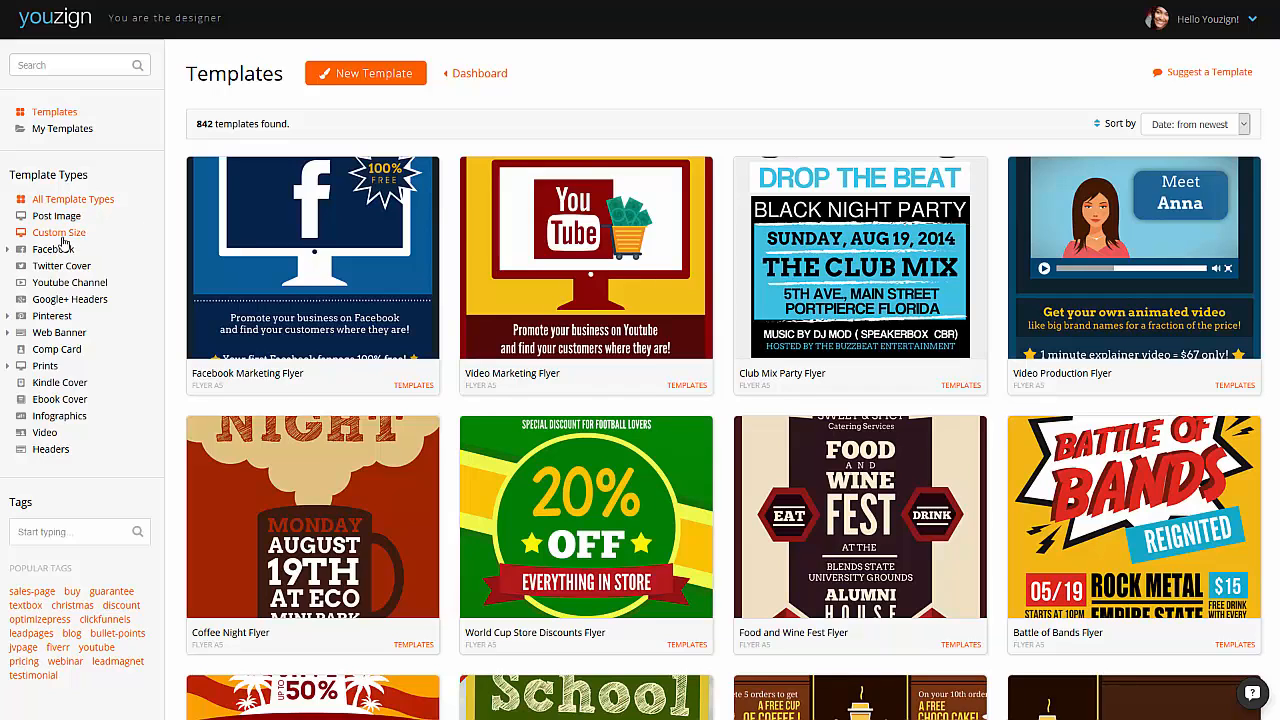
{"action": "left_click", "coordinate": [62, 255]}
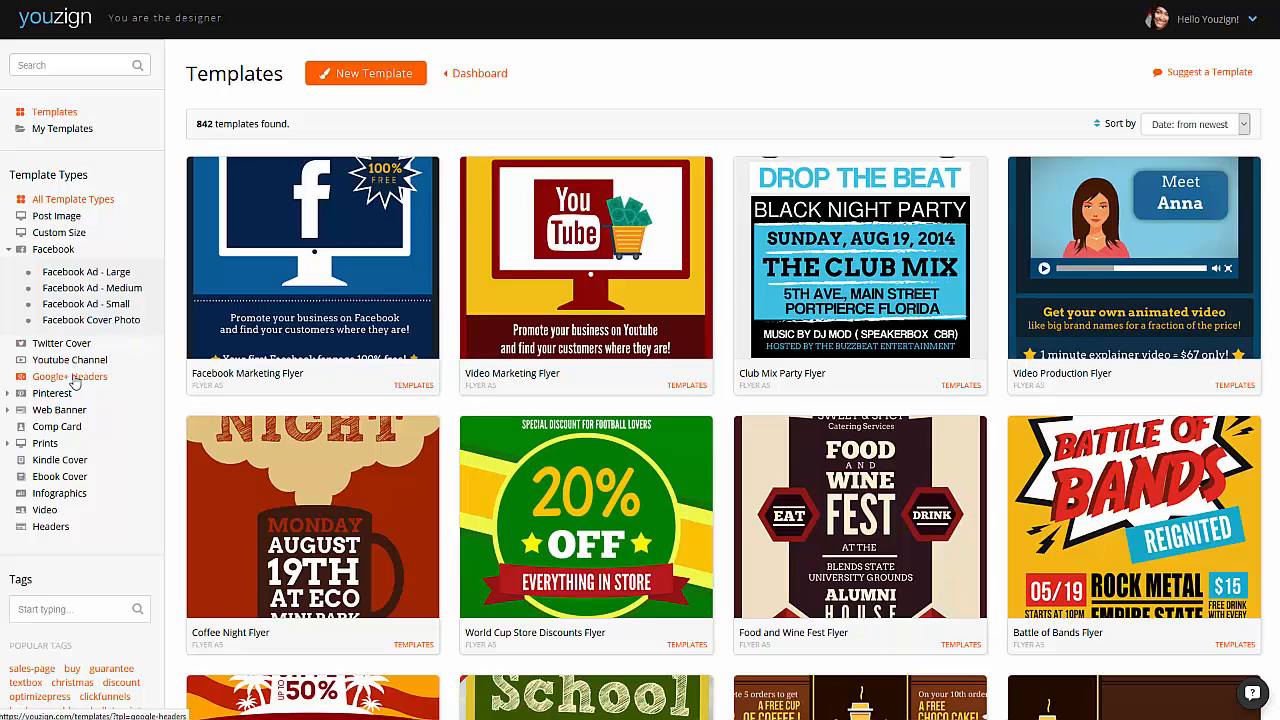
{"action": "left_click", "coordinate": [9, 394]}
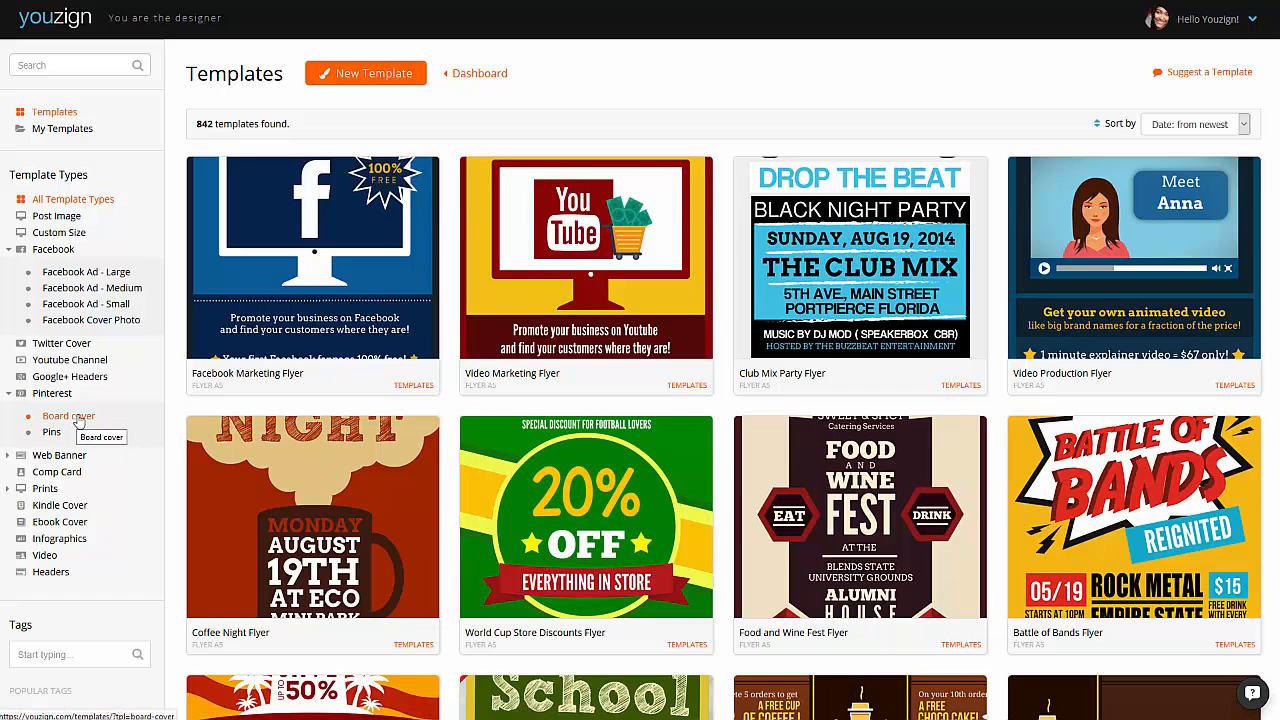
{"action": "left_click", "coordinate": [9, 457]}
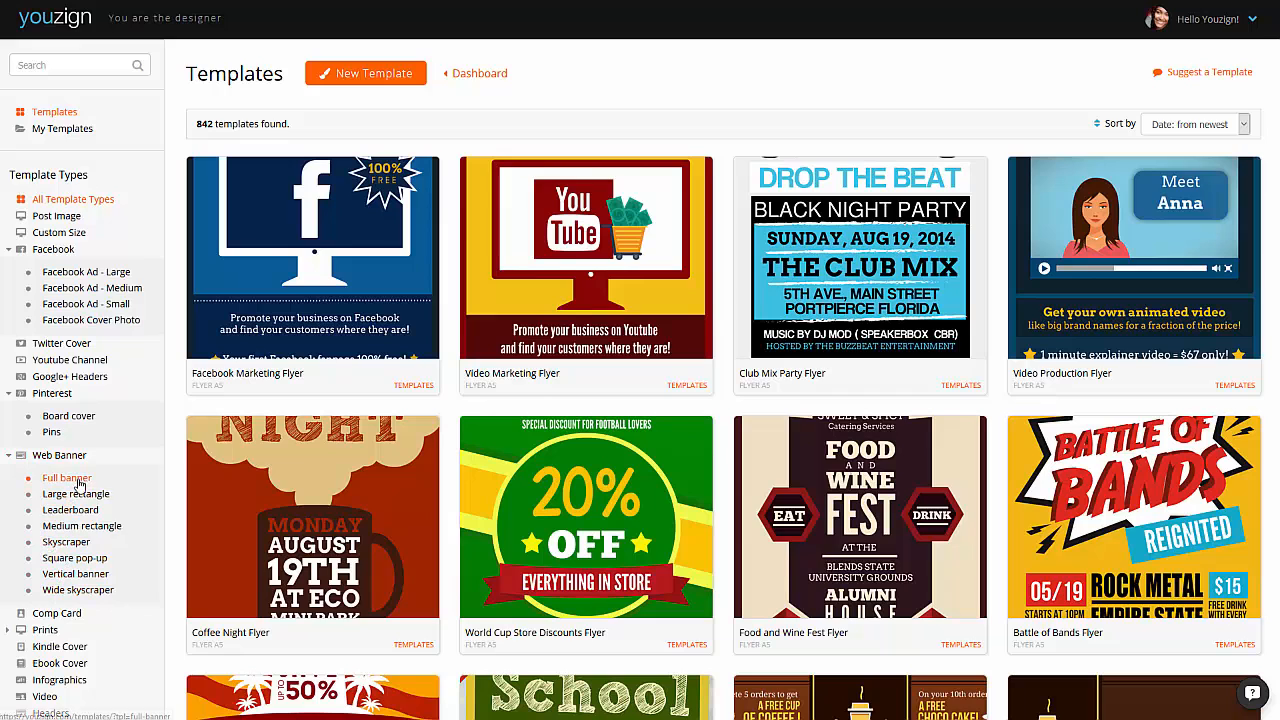
{"action": "scroll", "coordinate": [80, 490], "scroll_direction": "down", "scroll_amount": 1}
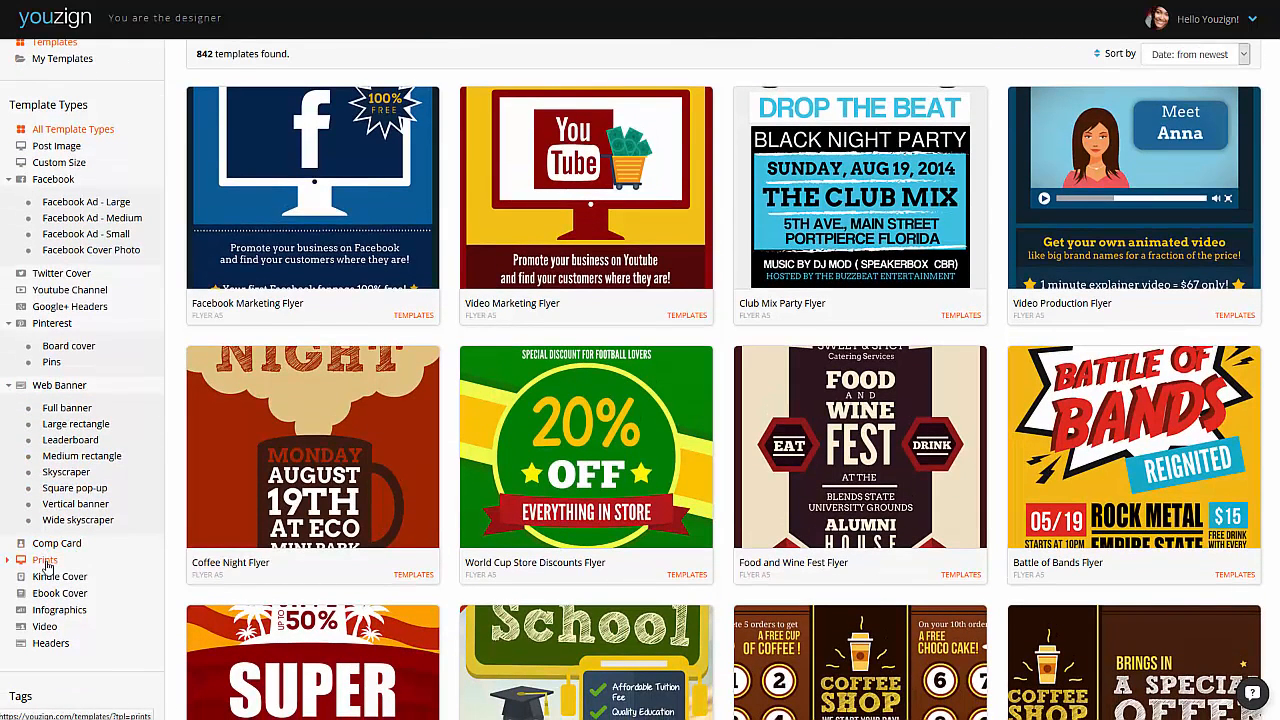
{"action": "left_click", "coordinate": [9, 563]}
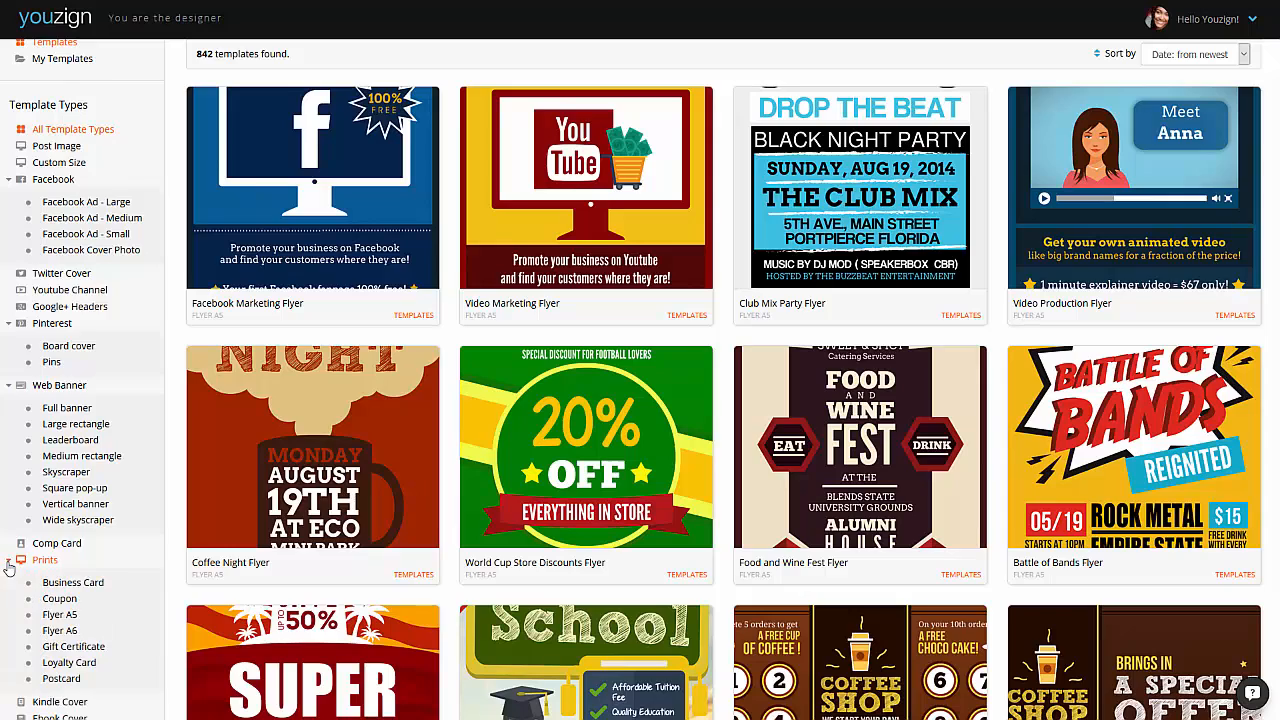
{"action": "scroll", "coordinate": [90, 520], "scroll_direction": "down", "scroll_amount": 1}
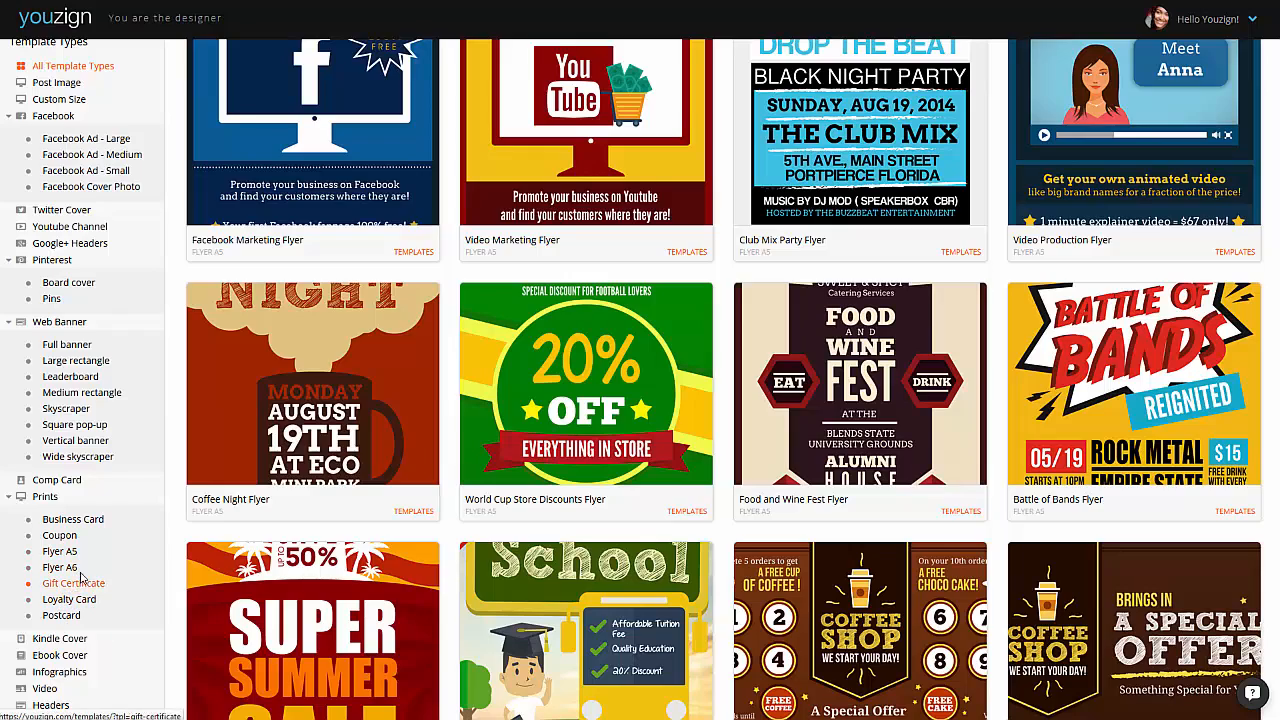
{"action": "scroll", "coordinate": [62, 565], "scroll_direction": "down", "scroll_amount": 2}
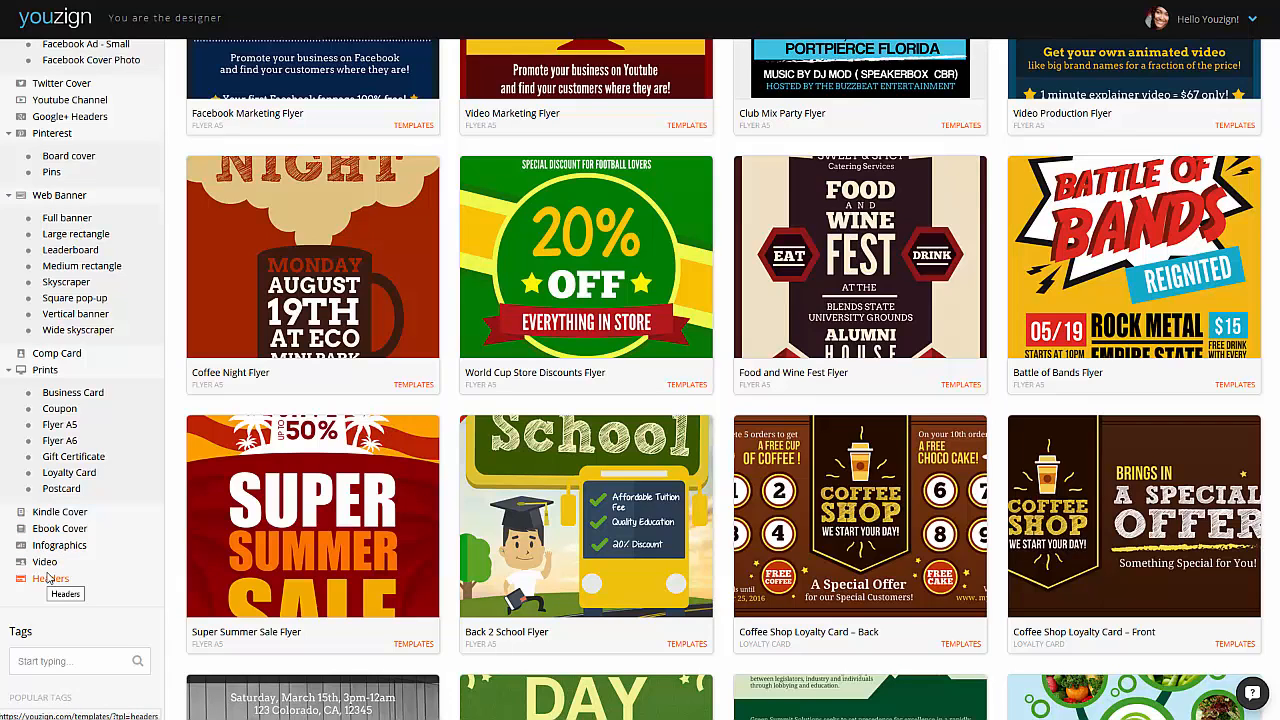
{"action": "scroll", "coordinate": [70, 575], "scroll_direction": "up", "scroll_amount": 3}
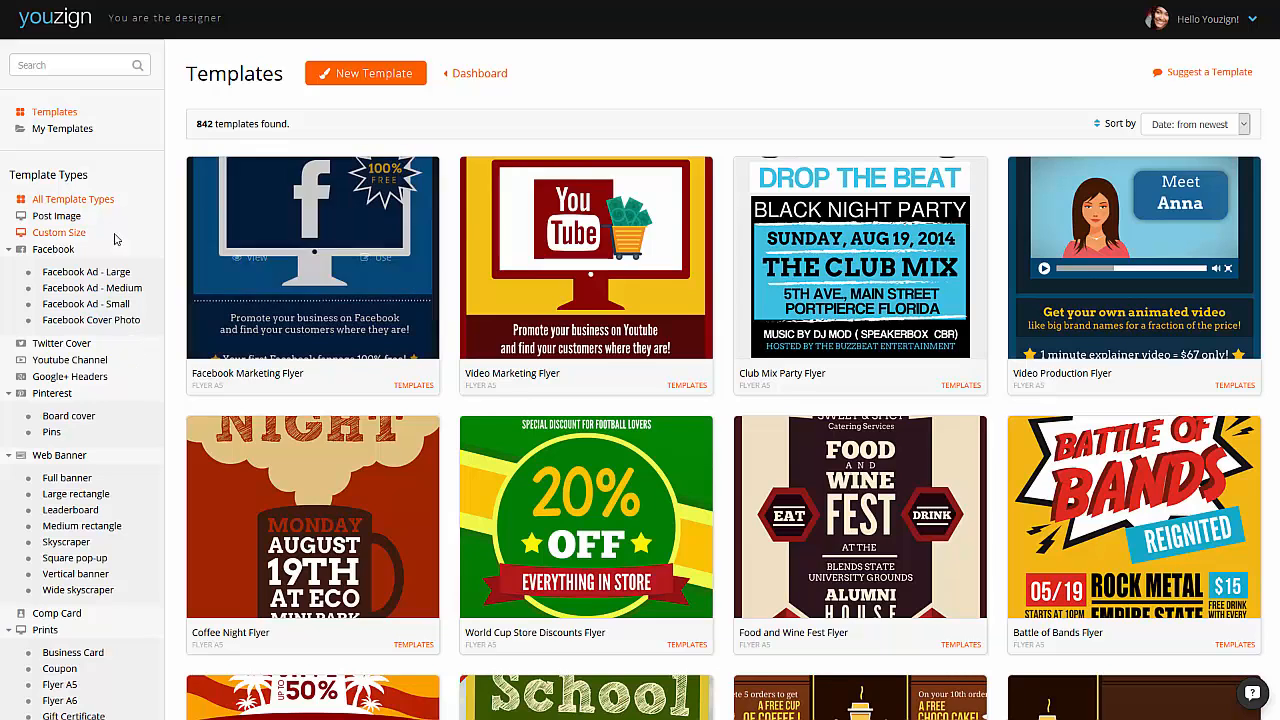
Step: Filter the templates to Facebook Ad - Large, start a design from the Plaza Pizza template and save it under a title
{"action": "left_click", "coordinate": [110, 272]}
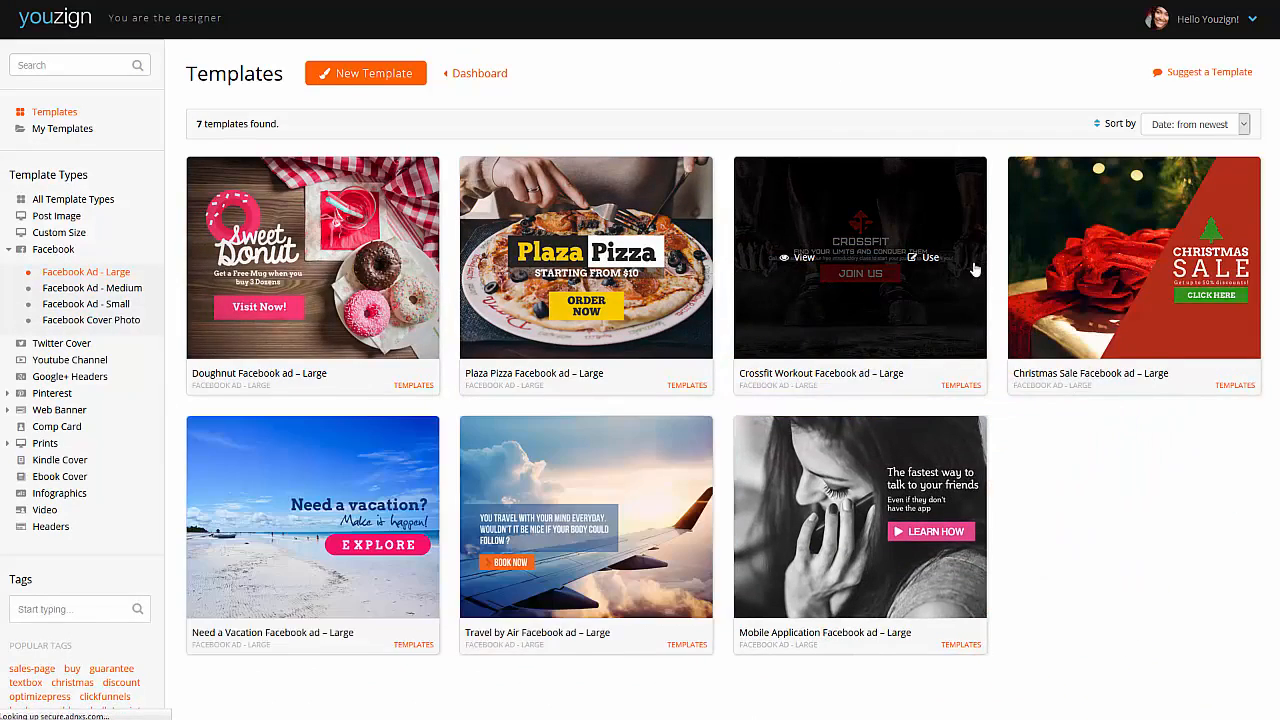
{"action": "scroll", "coordinate": [975, 270], "scroll_direction": "down", "scroll_amount": 1}
{"action": "scroll", "coordinate": [943, 297], "scroll_direction": "up", "scroll_amount": 1}
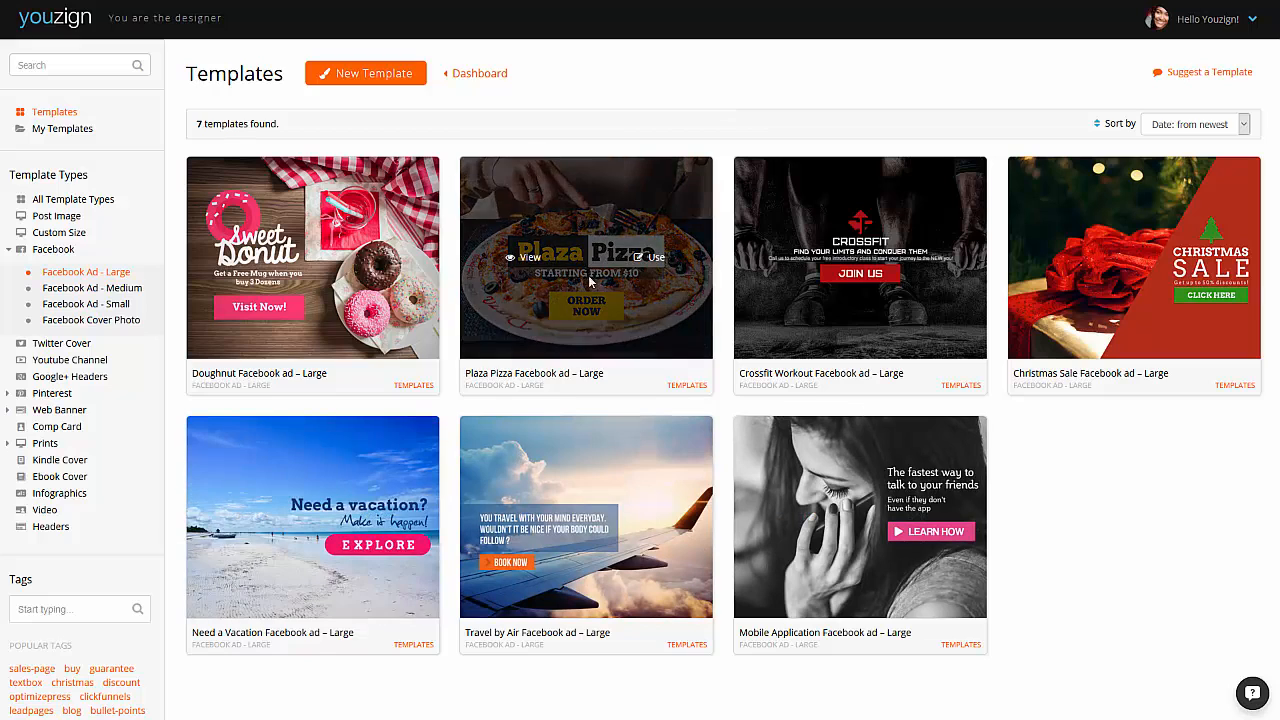
{"action": "left_click", "coordinate": [650, 259]}
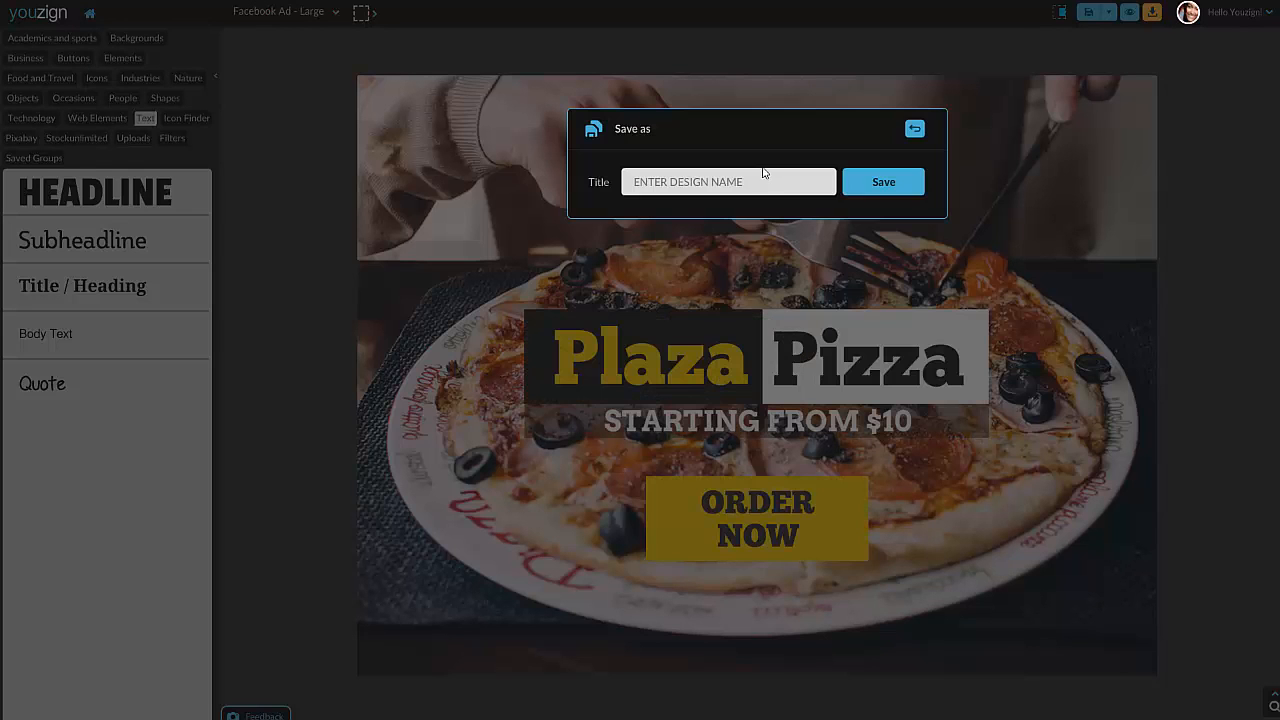
{"action": "left_click", "coordinate": [763, 183]}
{"action": "left_click", "coordinate": [884, 184]}
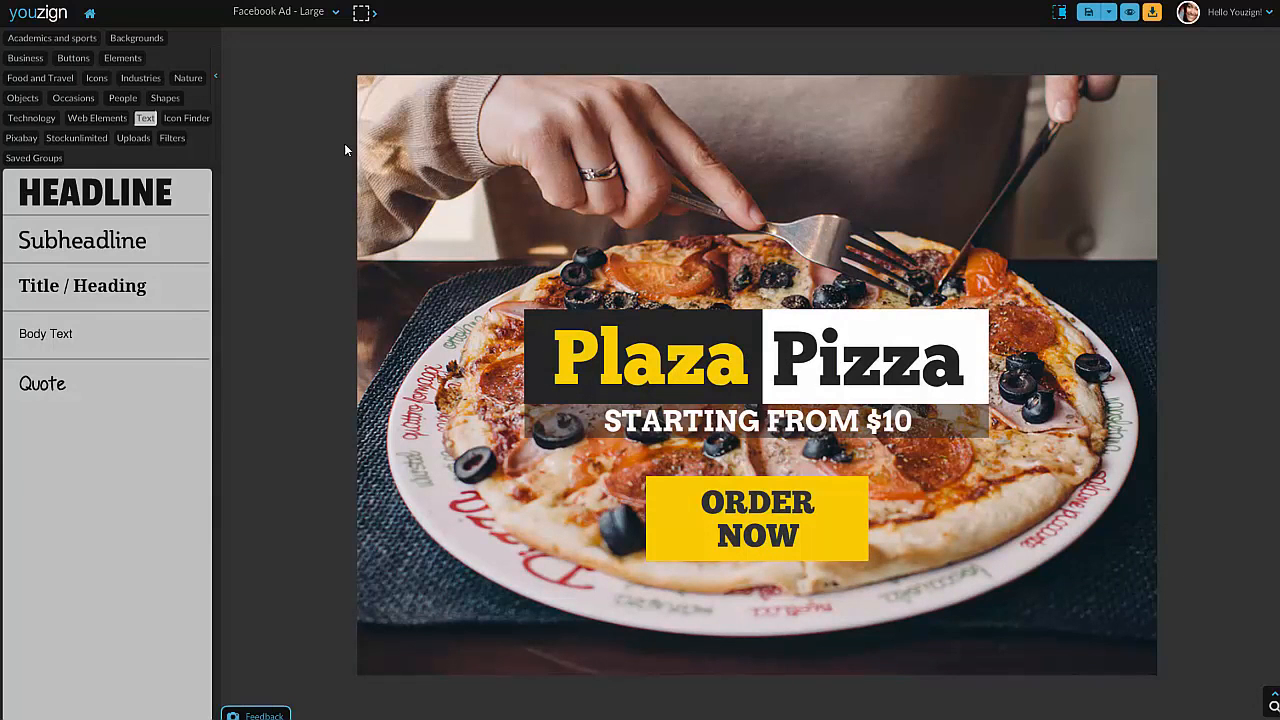
Step: Reposition the pizza background photo slightly to the right within the ad canvas
{"action": "left_click", "coordinate": [701, 184]}
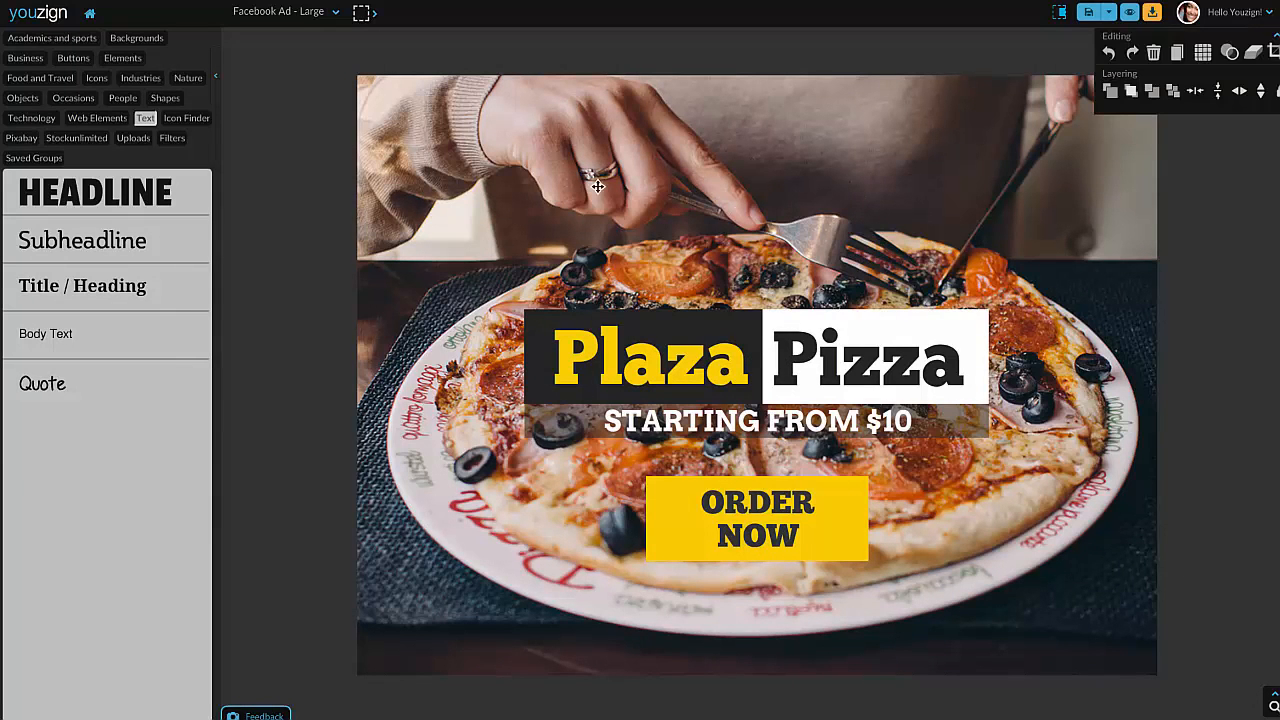
{"action": "left_click_drag", "start_coordinate": [598, 186], "coordinate": [650, 187]}
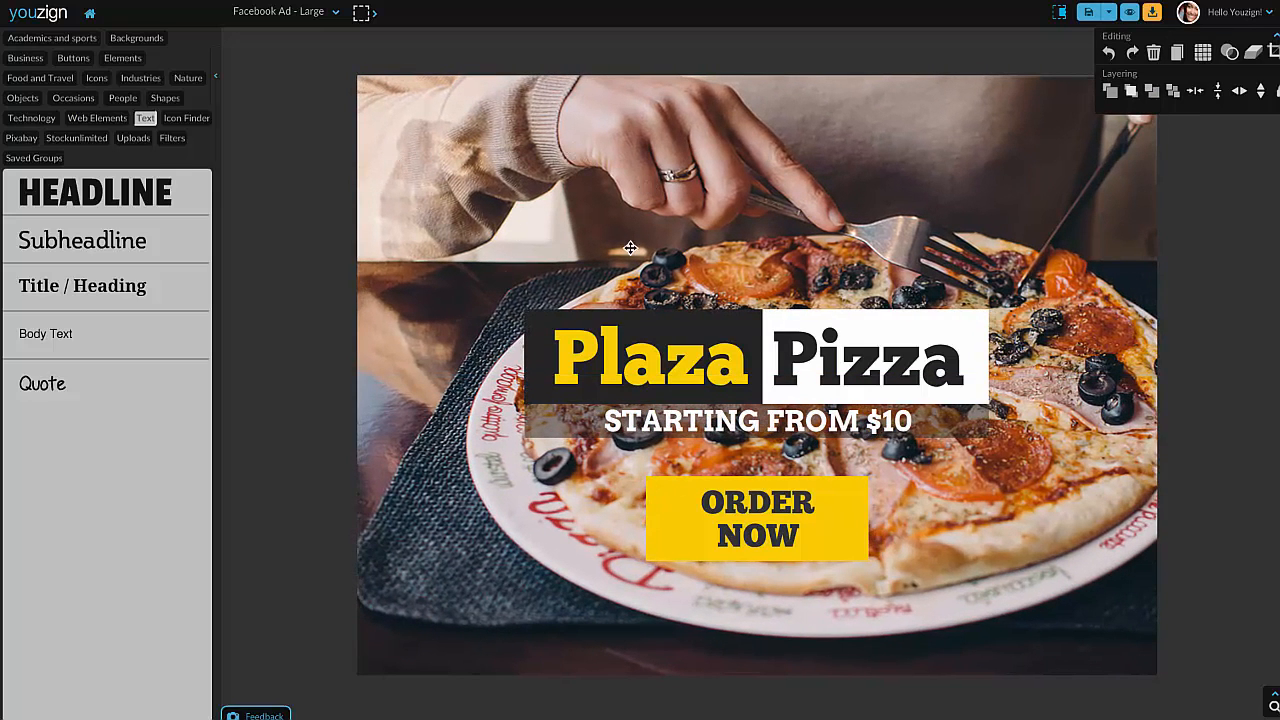
{"action": "left_click_drag", "start_coordinate": [770, 235], "coordinate": [732, 234]}
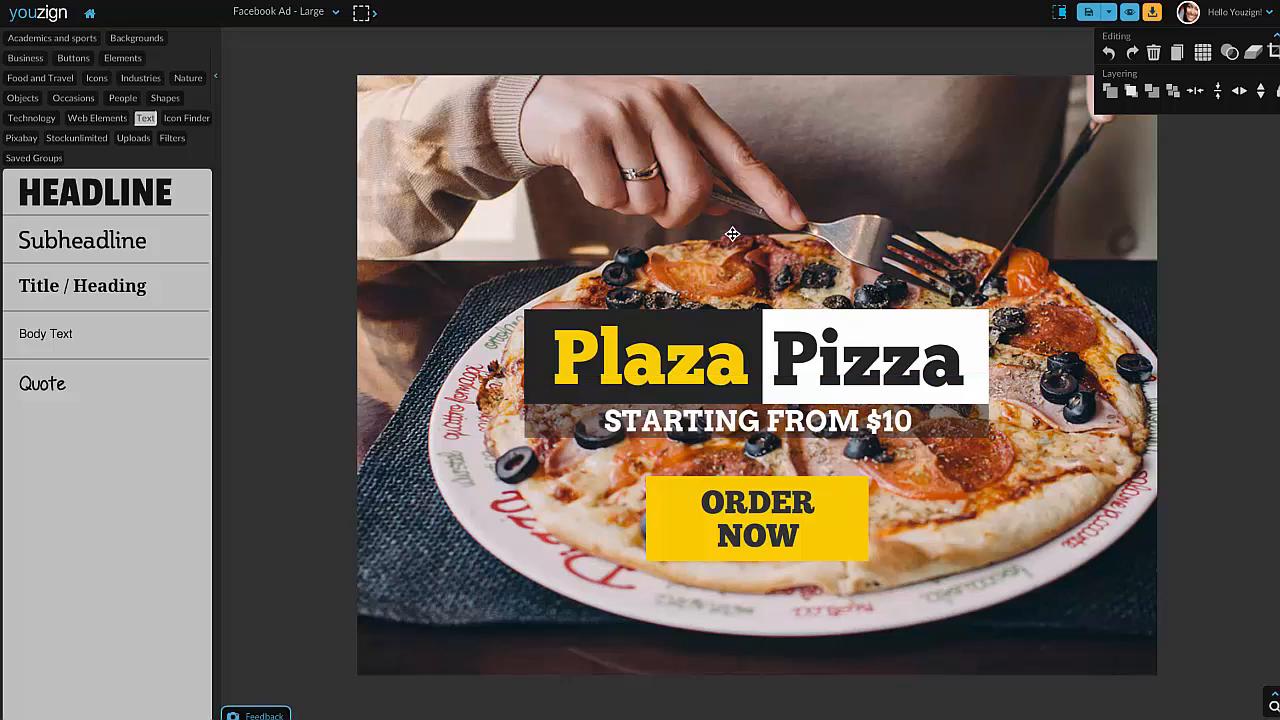
Step: Try the Grayscale and Vignette filters on the pizza ad, and apply the Polaroid filter
{"action": "left_click", "coordinate": [172, 140]}
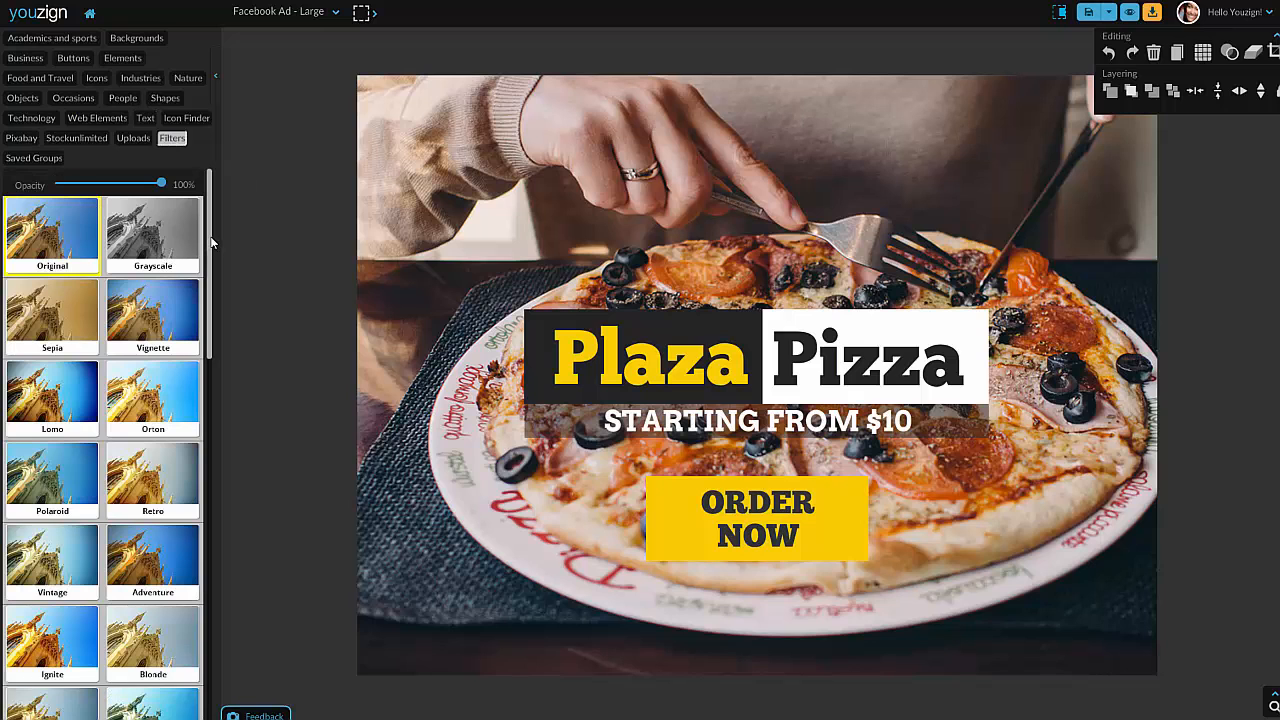
{"action": "left_click", "coordinate": [174, 238]}
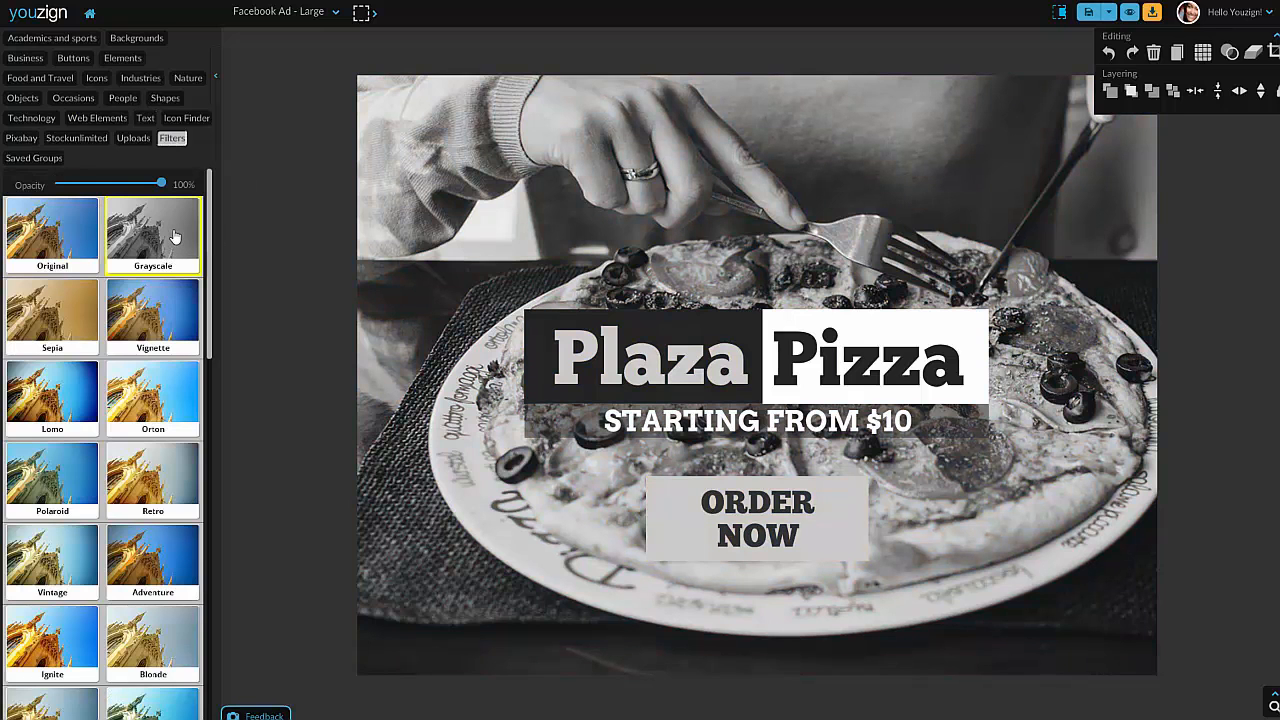
{"action": "left_click", "coordinate": [150, 307]}
{"action": "scroll", "coordinate": [144, 377], "scroll_direction": "down", "scroll_amount": 1}
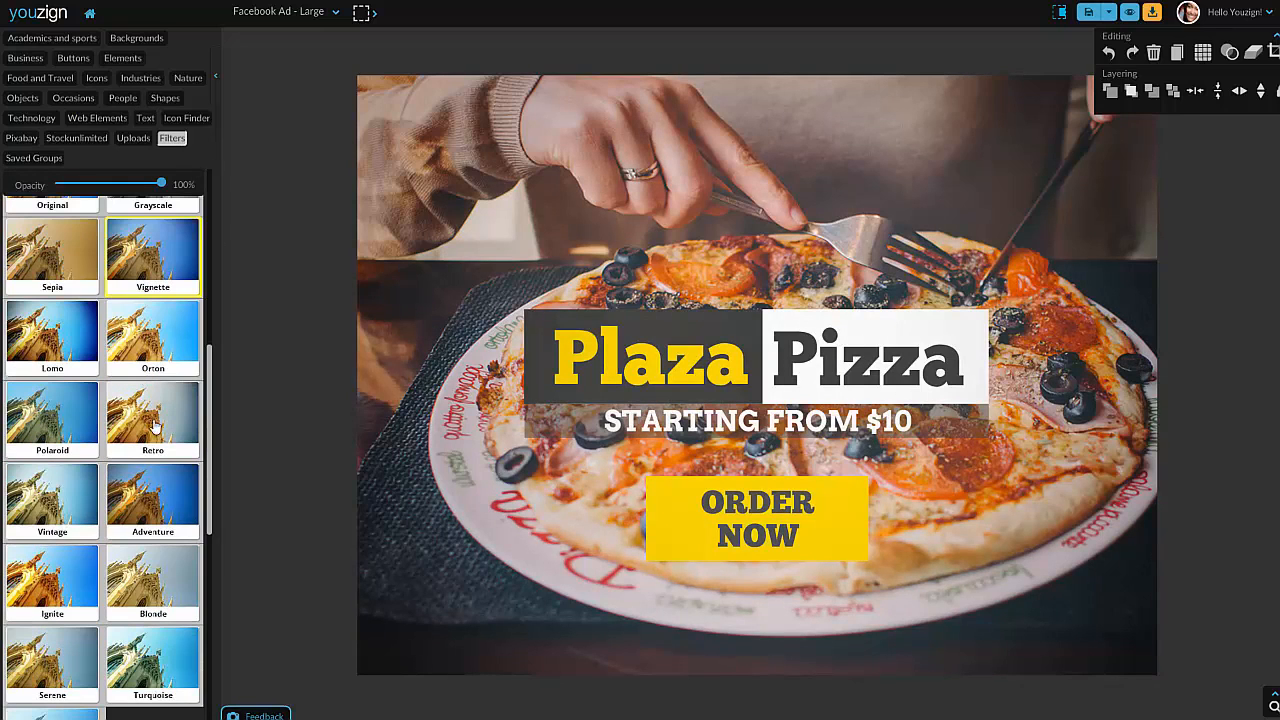
{"action": "left_click", "coordinate": [66, 418]}
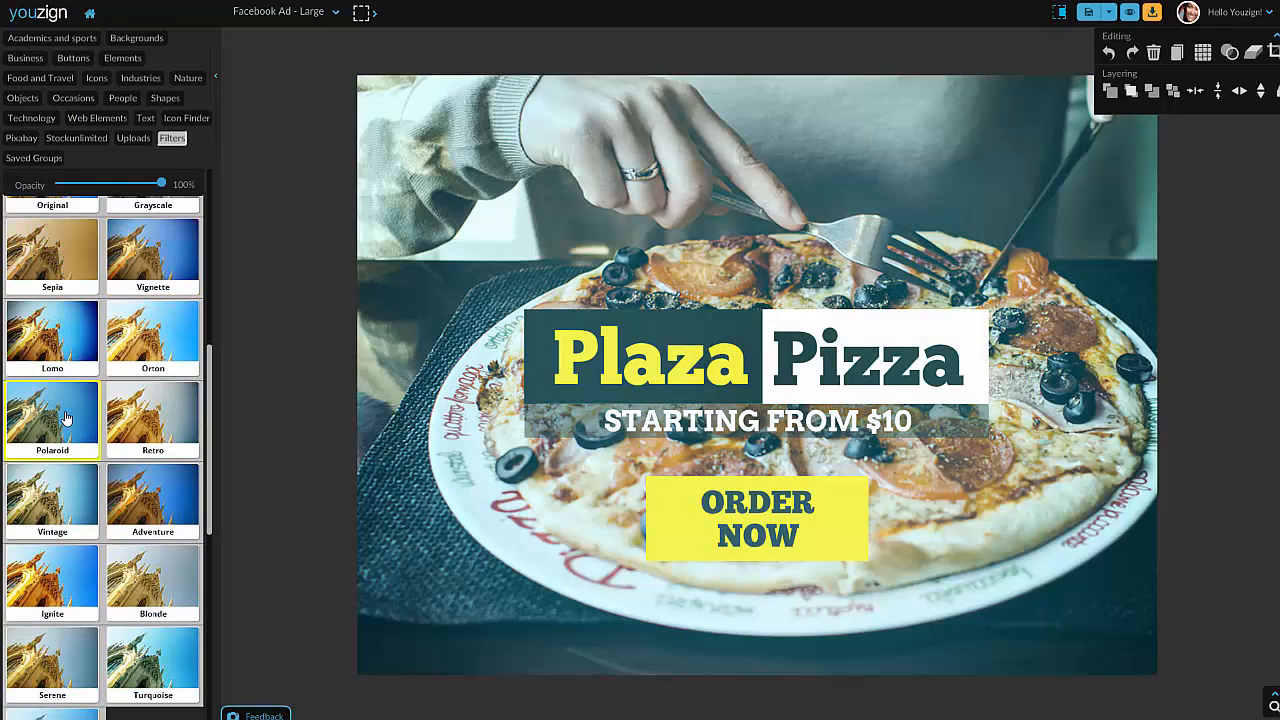
Step: Try the Vintage, Adventure, Blonde, Turquoise and Serene filters on the pizza ad, and restore the Original look
{"action": "left_click", "coordinate": [72, 515]}
{"action": "left_click", "coordinate": [170, 500]}
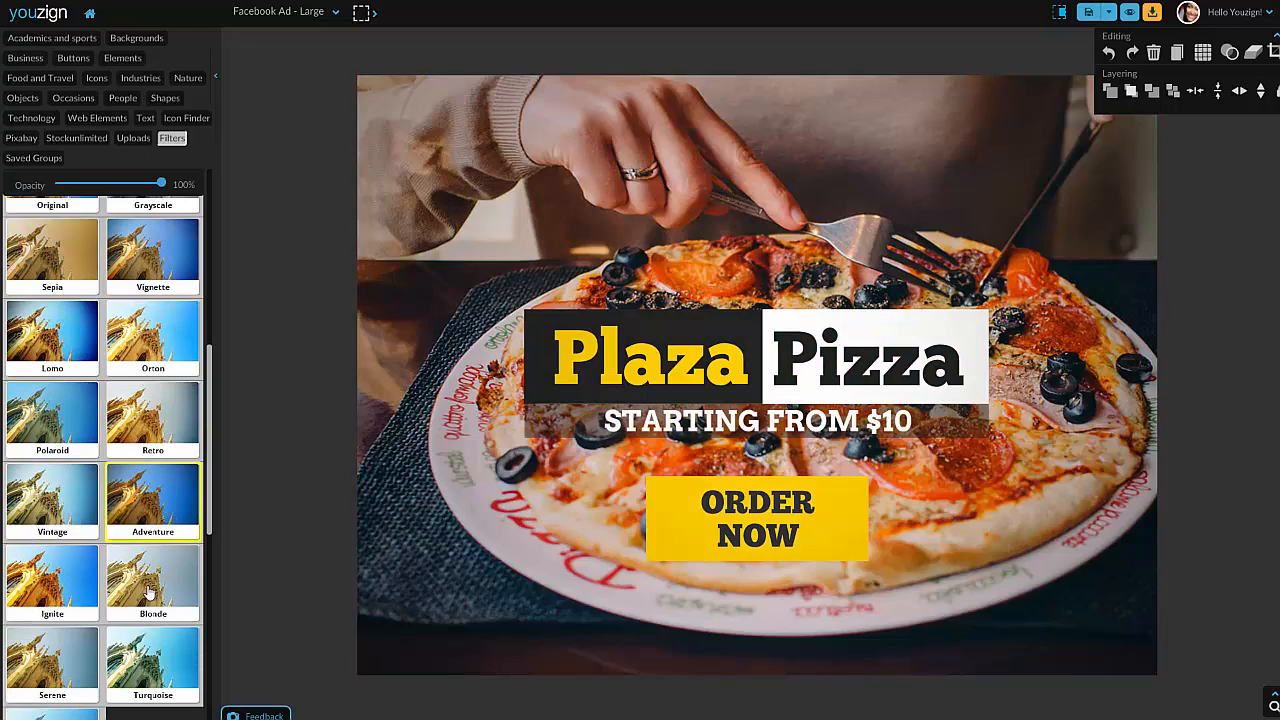
{"action": "left_click", "coordinate": [148, 592]}
{"action": "left_click", "coordinate": [152, 660]}
{"action": "left_click", "coordinate": [60, 660]}
{"action": "scroll", "coordinate": [78, 362], "scroll_direction": "up", "scroll_amount": 1}
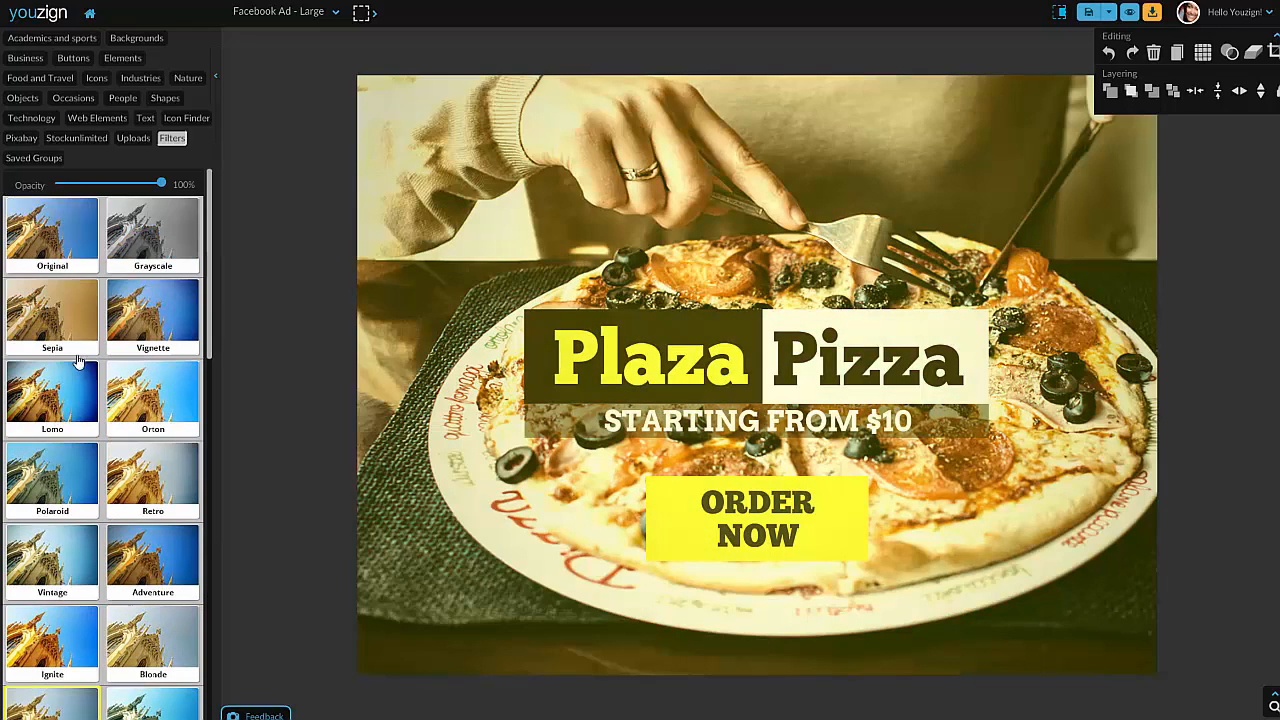
{"action": "left_click", "coordinate": [68, 230]}
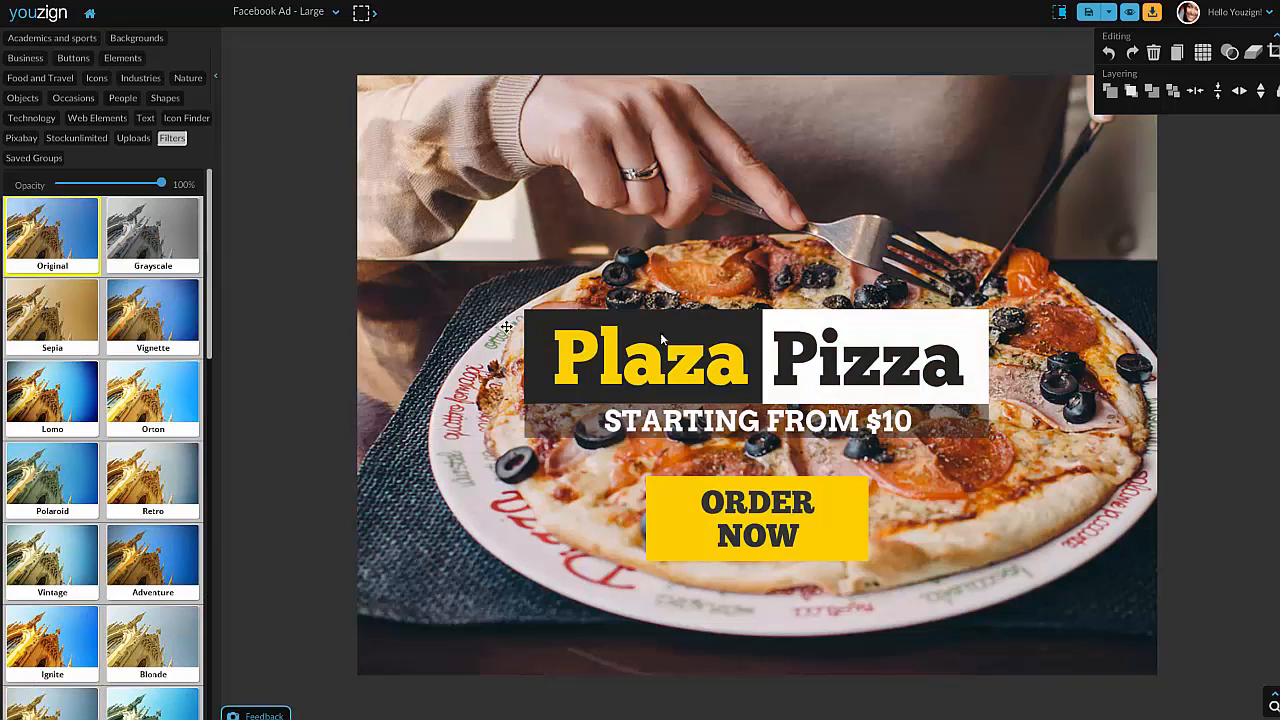
Step: Replace the yellow word Plaza with MC and move it towards the Pizza text within the dark banner
{"action": "left_click", "coordinate": [698, 362]}
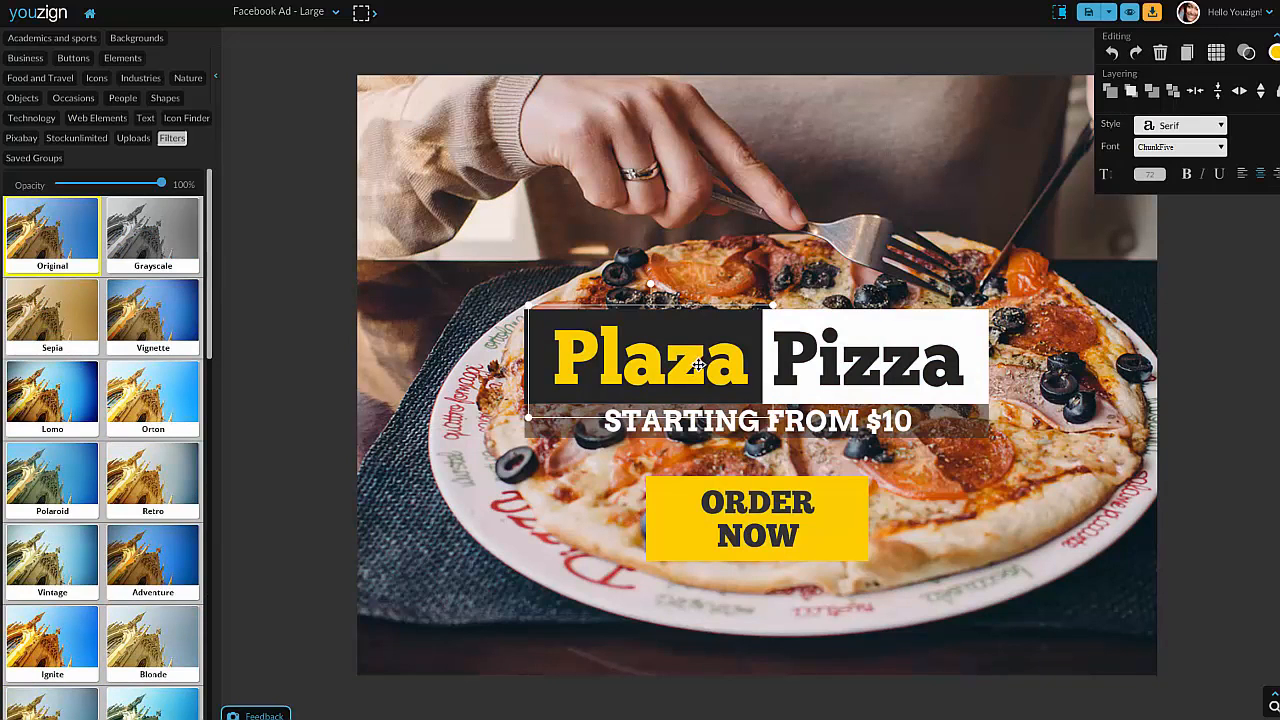
{"action": "mouse_move", "coordinate": [670, 358]}
{"action": "left_mouse_down"}
{"action": "mouse_move", "coordinate": [678, 140]}
{"action": "mouse_move", "coordinate": [676, 354]}
{"action": "left_mouse_up"}
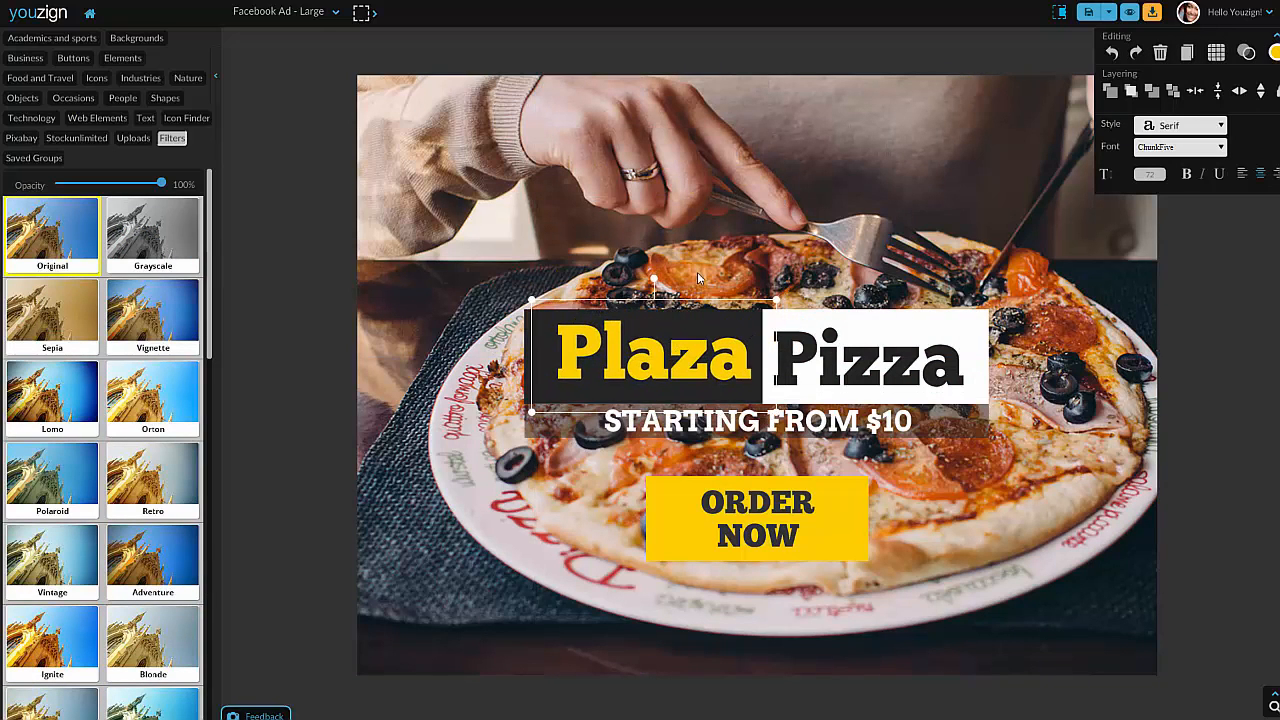
{"action": "double_click", "coordinate": [664, 361]}
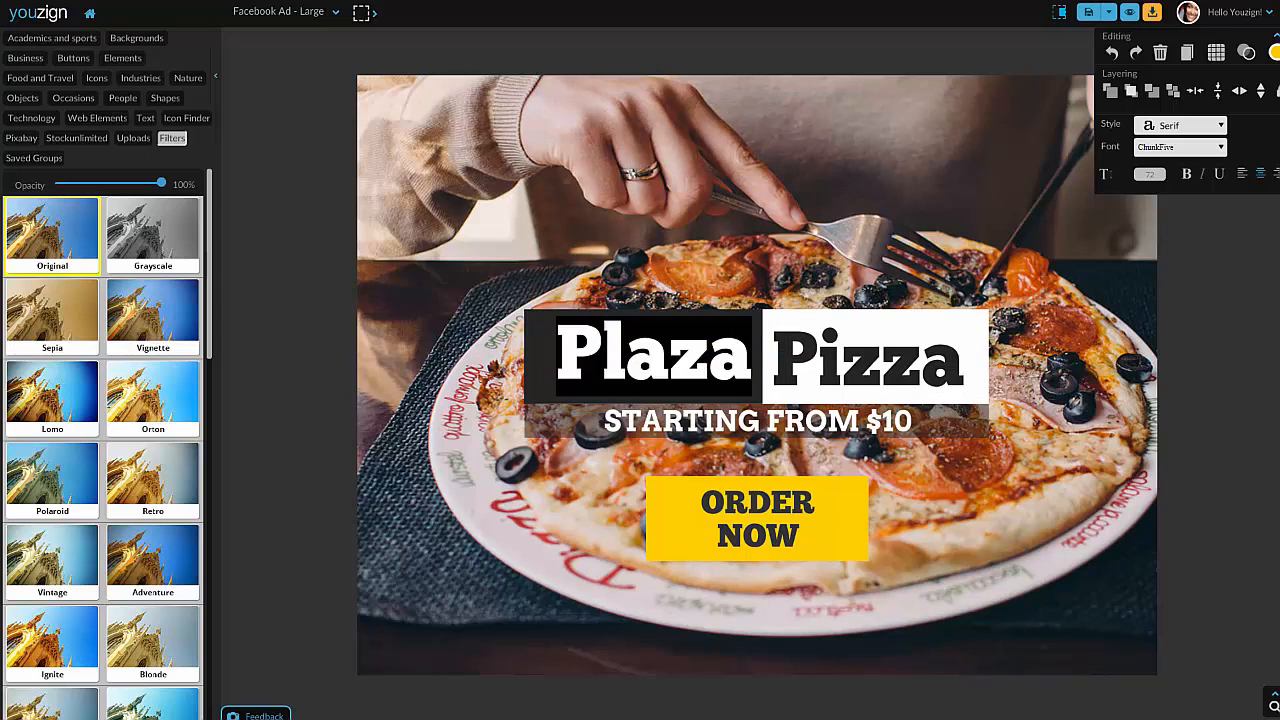
{"action": "type", "text": "MC"}
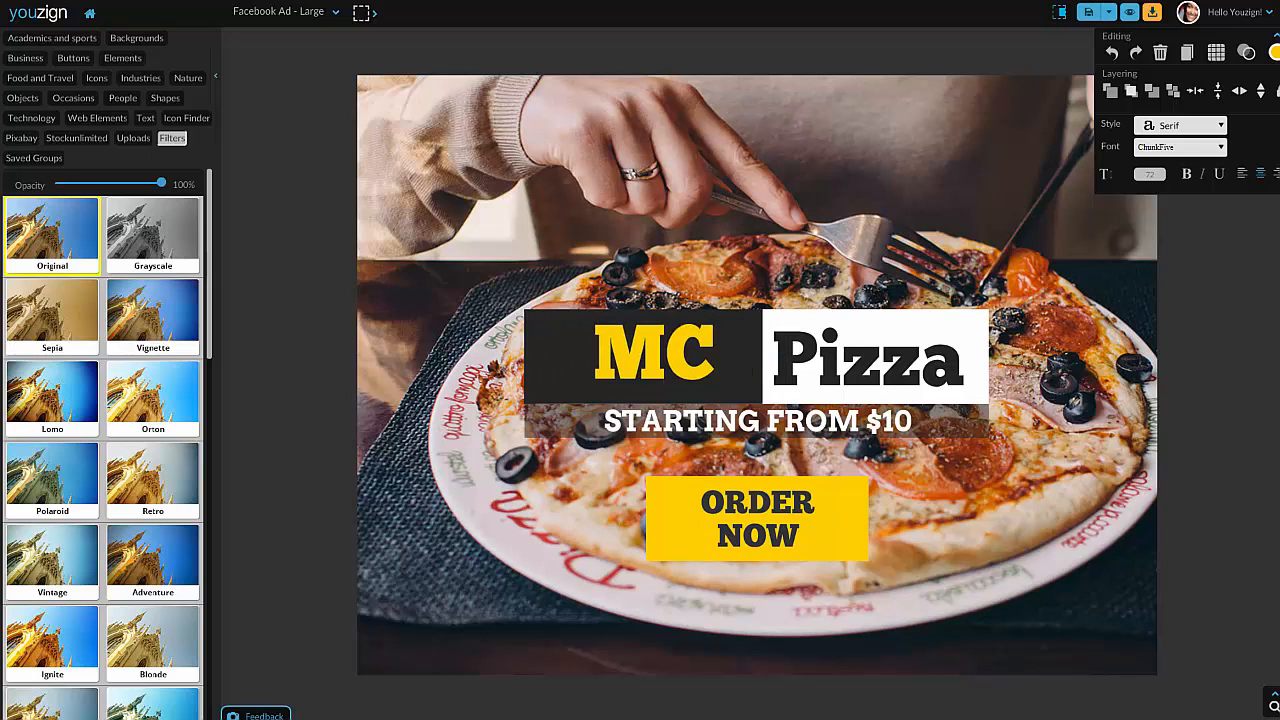
{"action": "key", "text": "Escape"}
{"action": "left_click", "coordinate": [668, 358]}
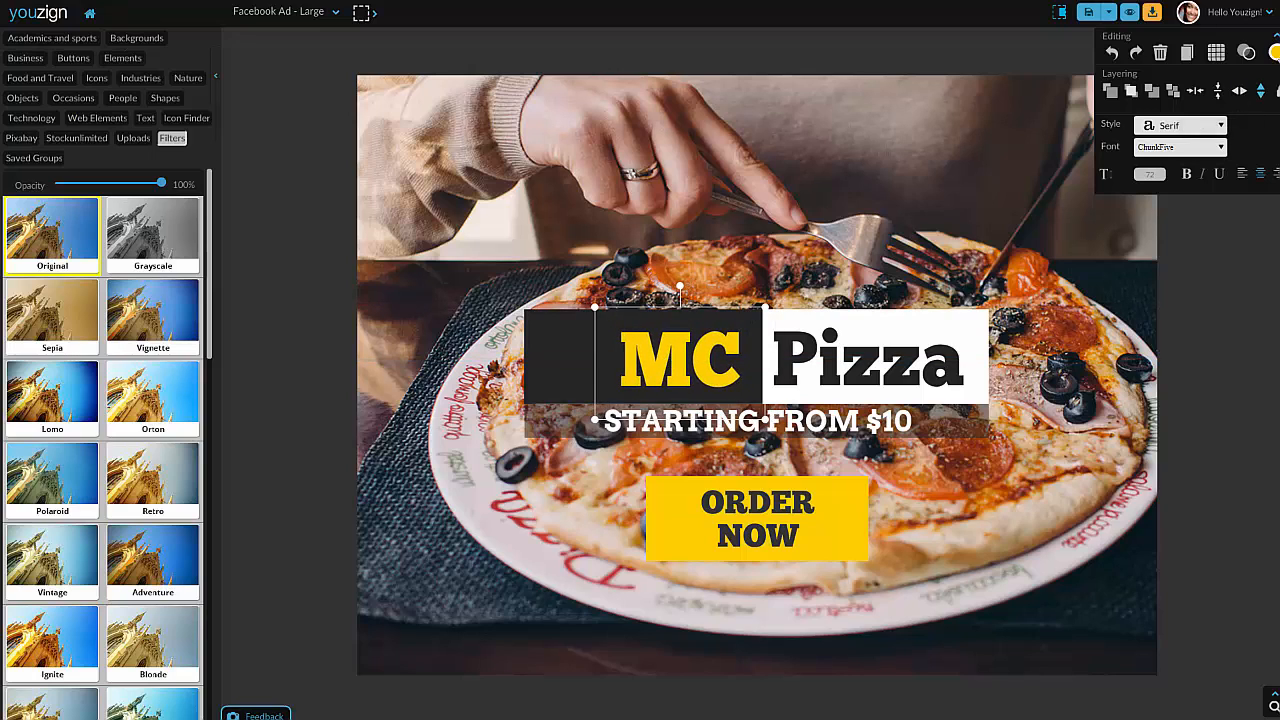
Step: Change the MC text colour to red, #df0a0a
{"action": "left_click", "coordinate": [1275, 52]}
{"action": "left_click", "coordinate": [1186, 74]}
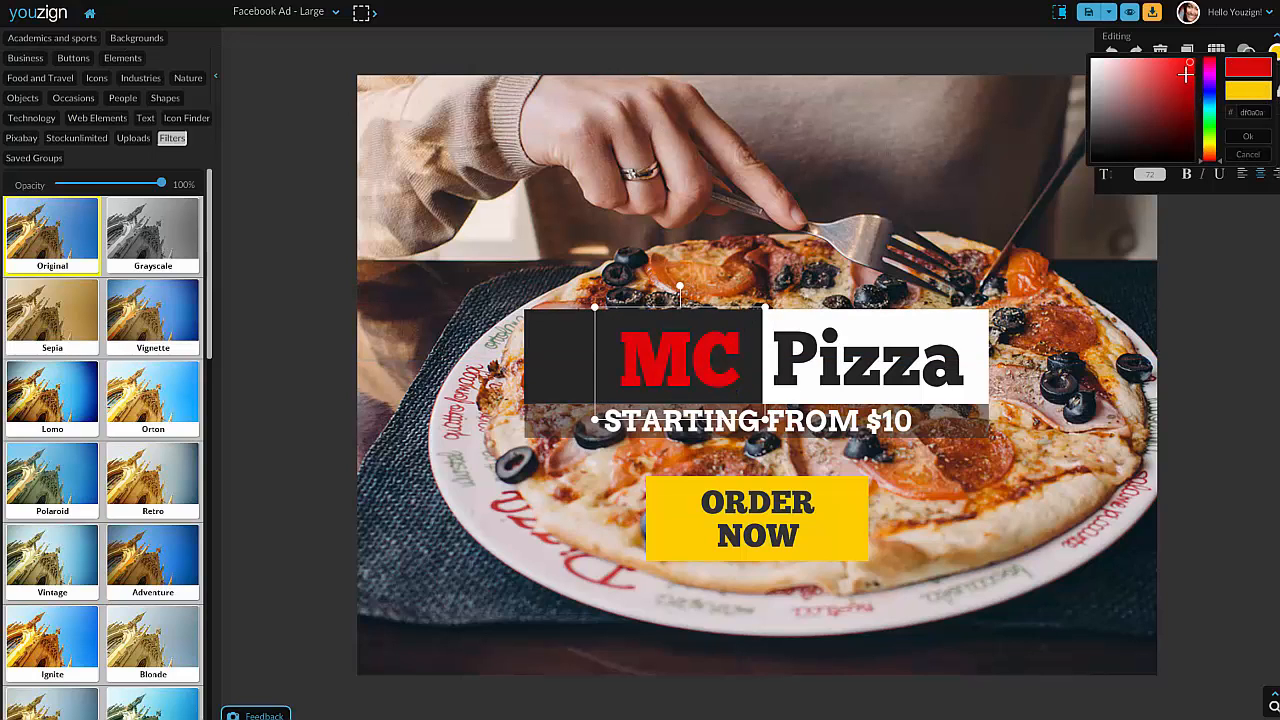
{"action": "left_click", "coordinate": [1248, 136]}
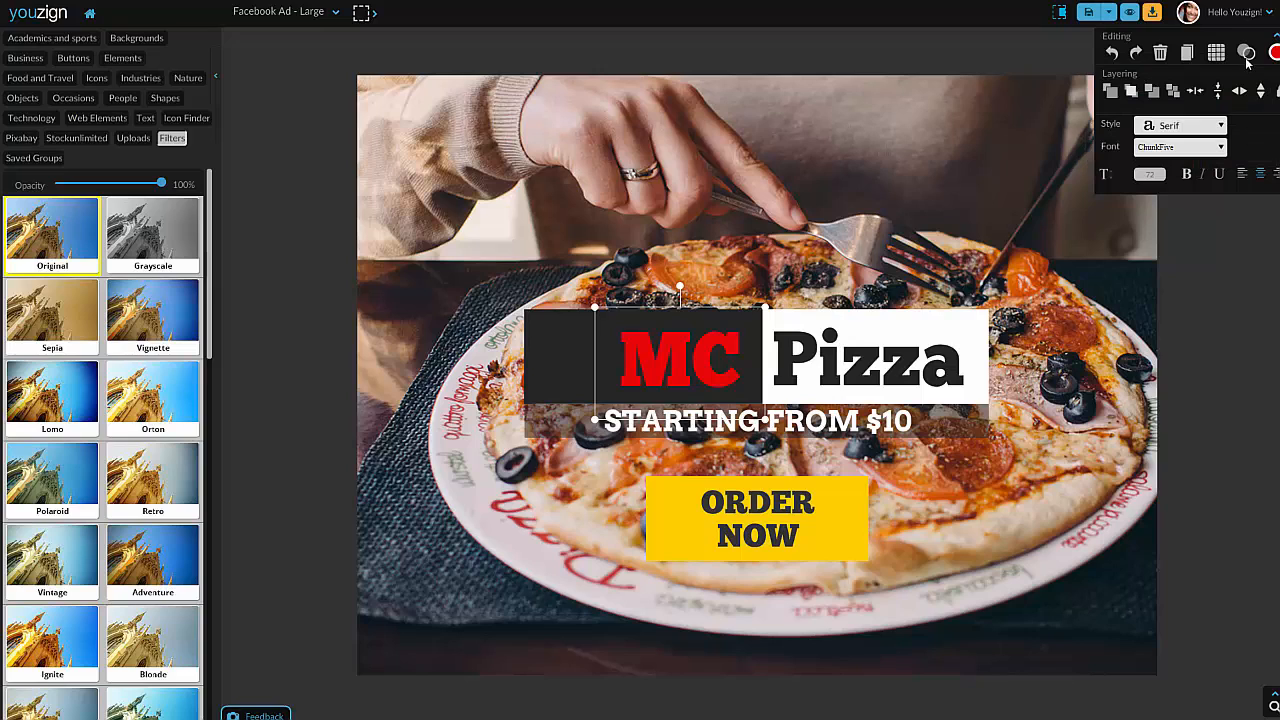
Step: Open the MC text's opacity setting, and switch the canvas grid on and off
{"action": "left_click", "coordinate": [1246, 55]}
{"action": "mouse_move", "coordinate": [1252, 90]}
{"action": "left_mouse_down"}
{"action": "mouse_move", "coordinate": [1236, 90]}
{"action": "mouse_move", "coordinate": [1268, 91]}
{"action": "left_mouse_up"}
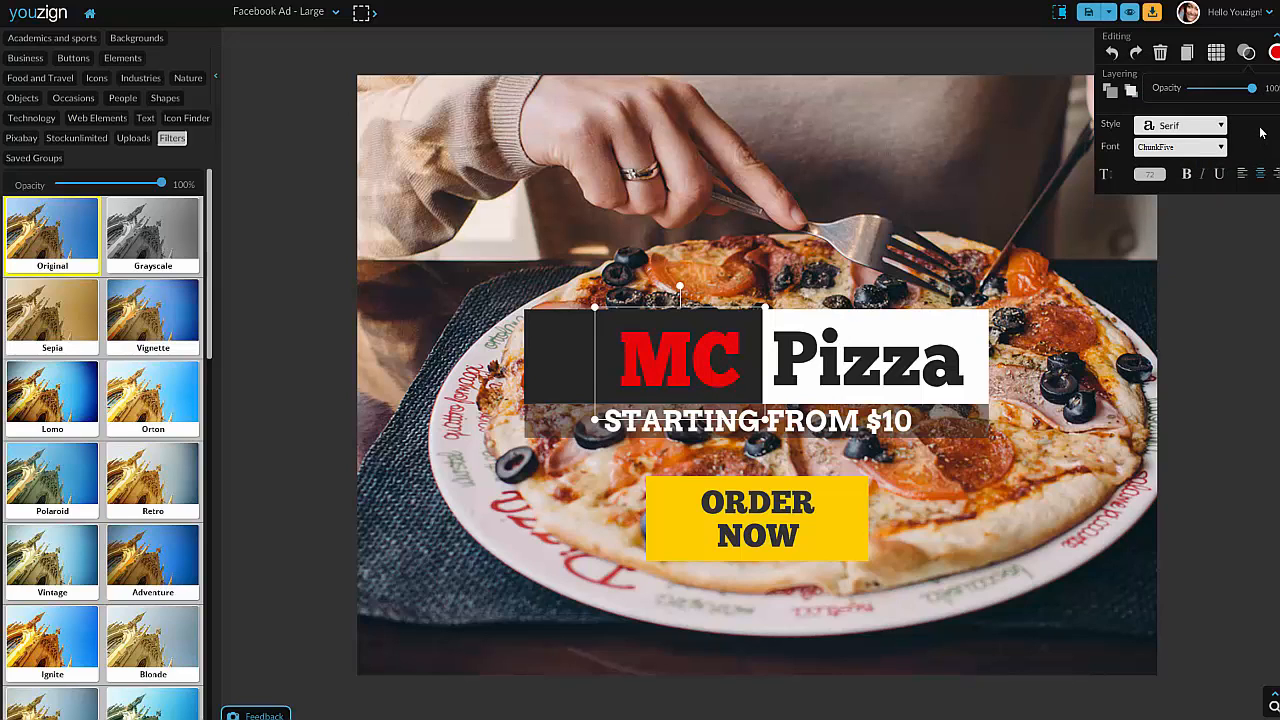
{"action": "left_click", "coordinate": [1215, 55]}
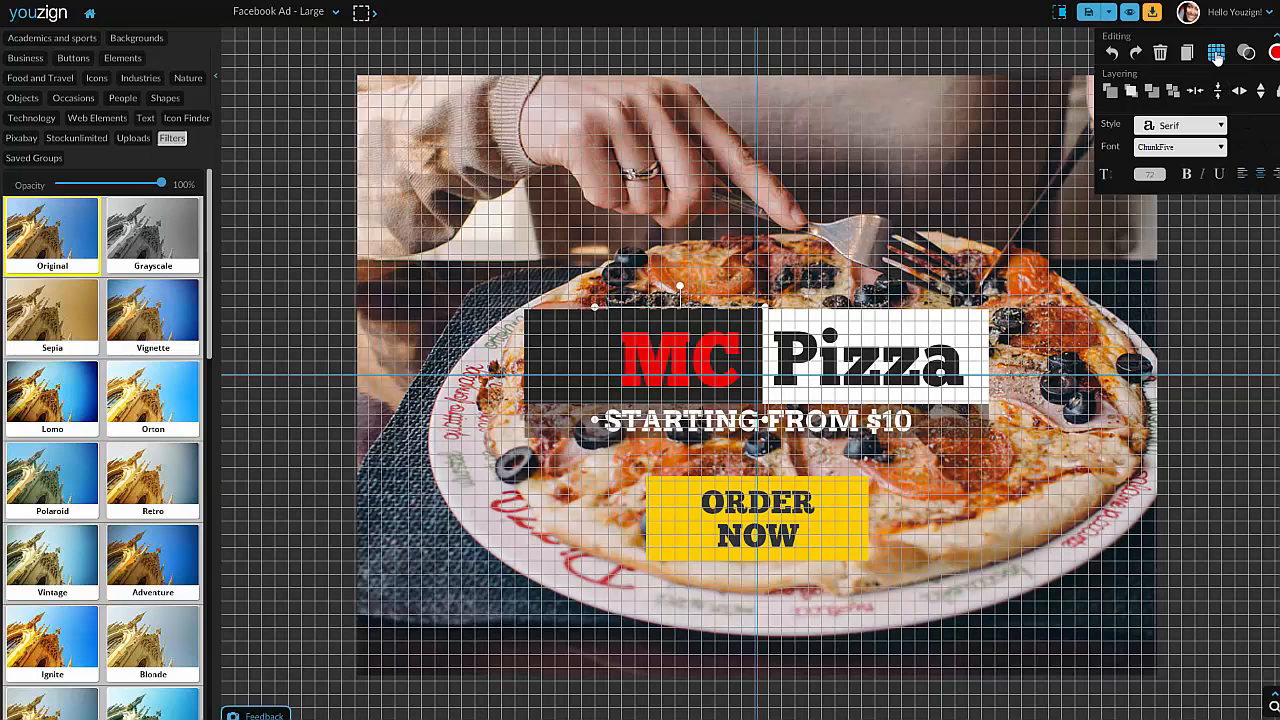
{"action": "left_click", "coordinate": [1216, 55]}
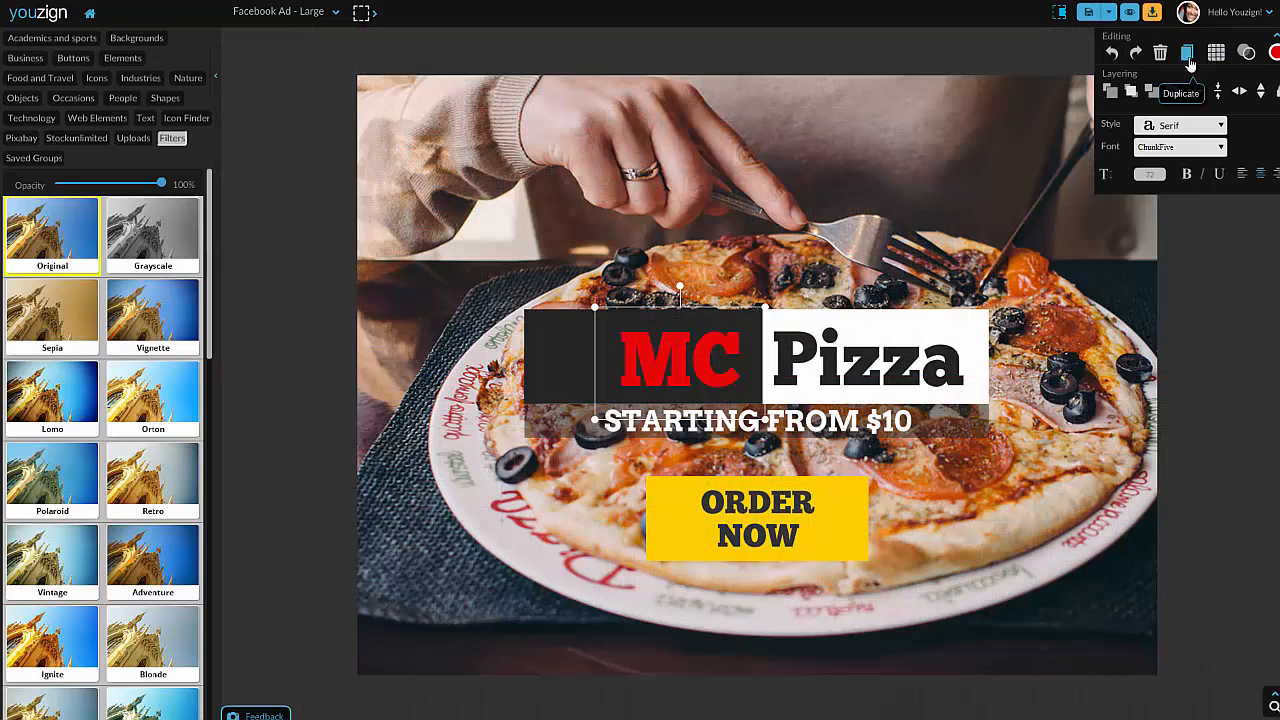
Step: Duplicate the red MC text, move the copy slightly upward, and delete it
{"action": "left_click", "coordinate": [1187, 55]}
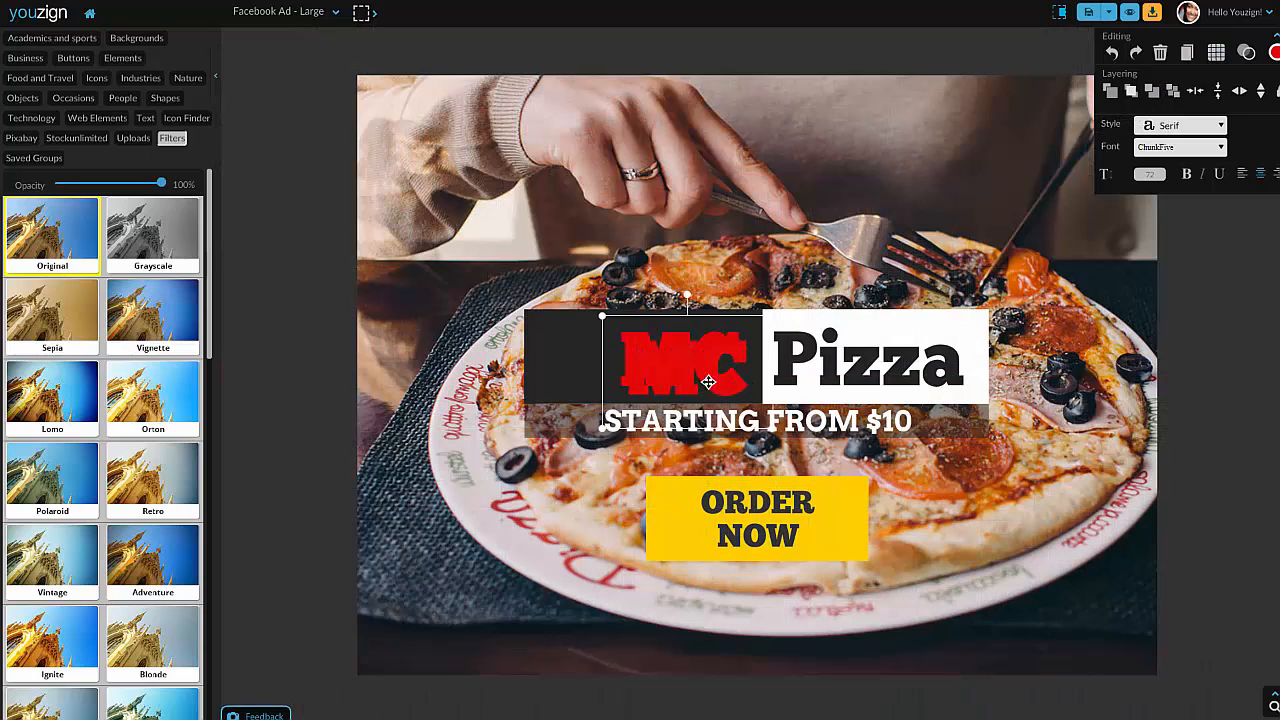
{"action": "left_click_drag", "start_coordinate": [700, 372], "coordinate": [692, 319]}
{"action": "key", "text": "Delete"}
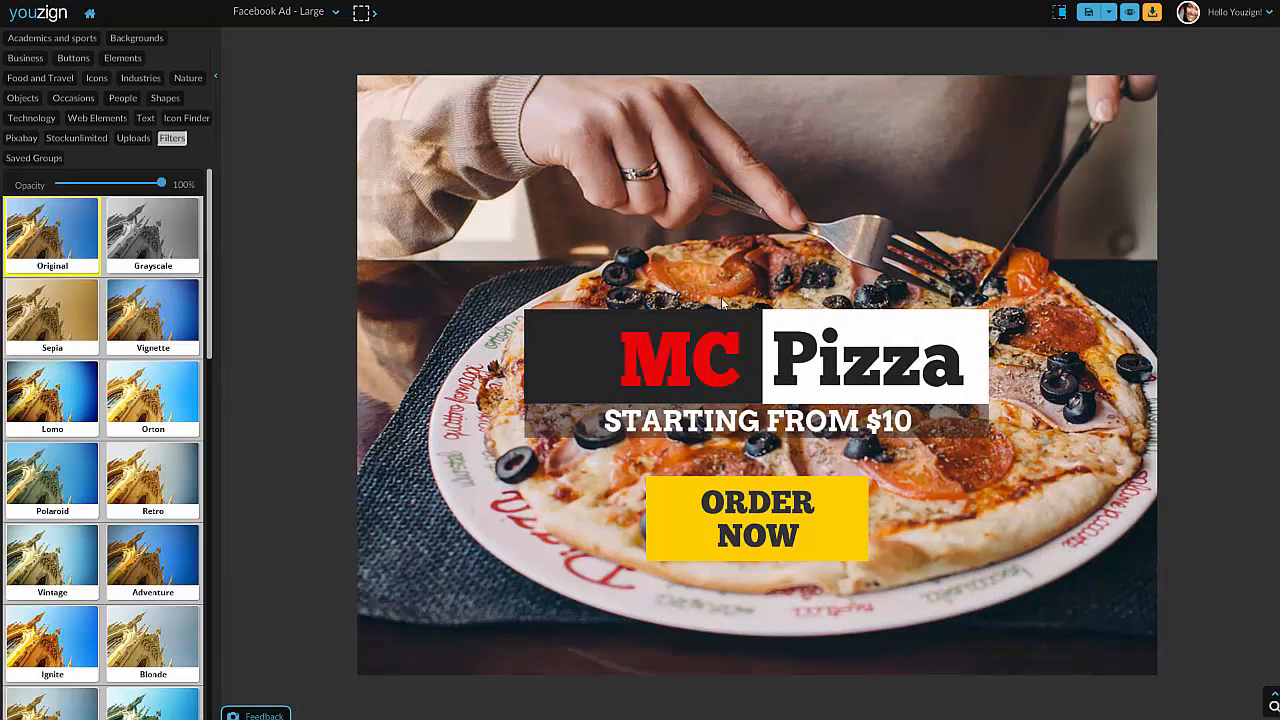
Step: With the MC text selected, undo the last change and redo it
{"action": "left_click", "coordinate": [663, 368]}
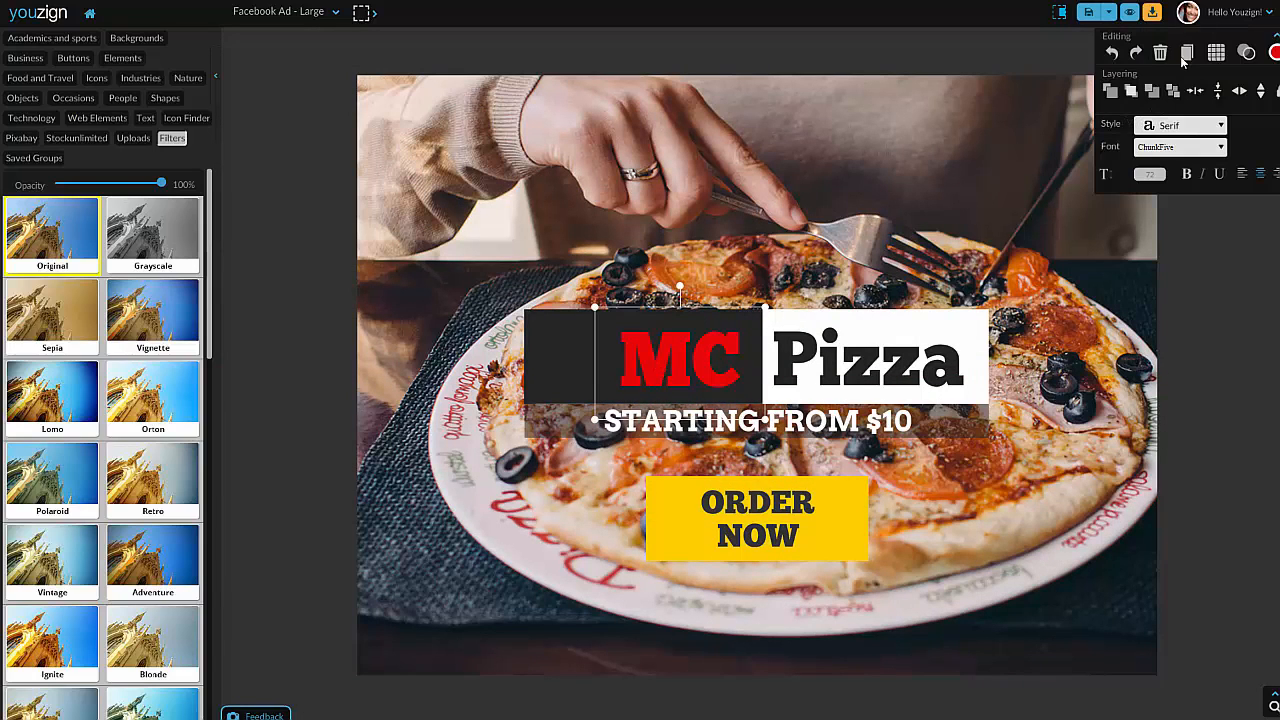
{"action": "left_click", "coordinate": [1115, 53]}
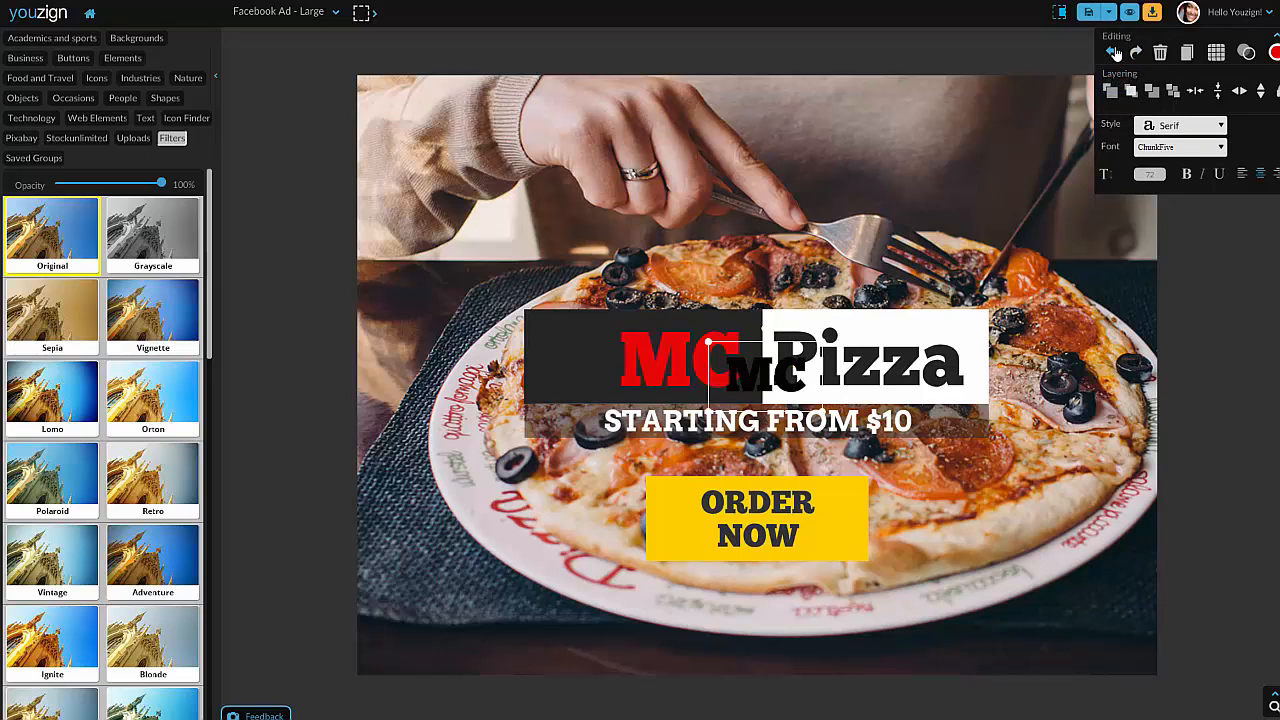
{"action": "left_click", "coordinate": [1135, 52]}
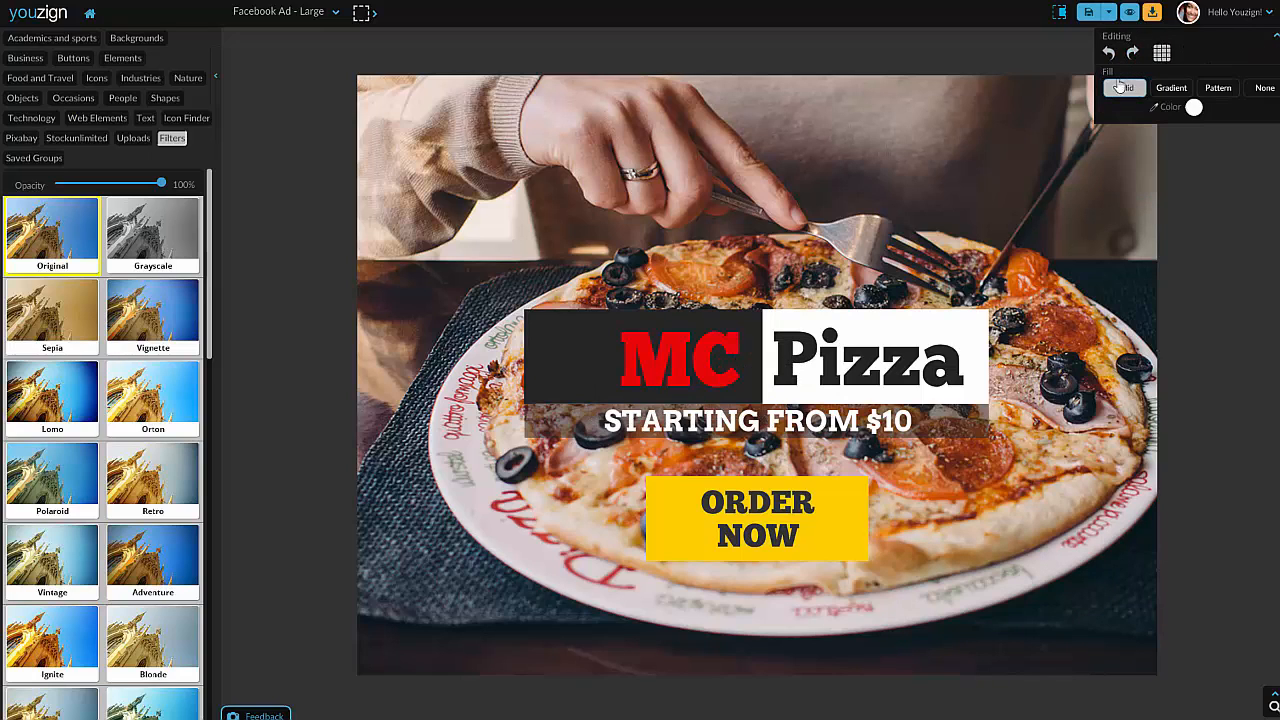
Step: Centre the Pizza text horizontally on the canvas, and try to undo the alignment
{"action": "left_click", "coordinate": [871, 322]}
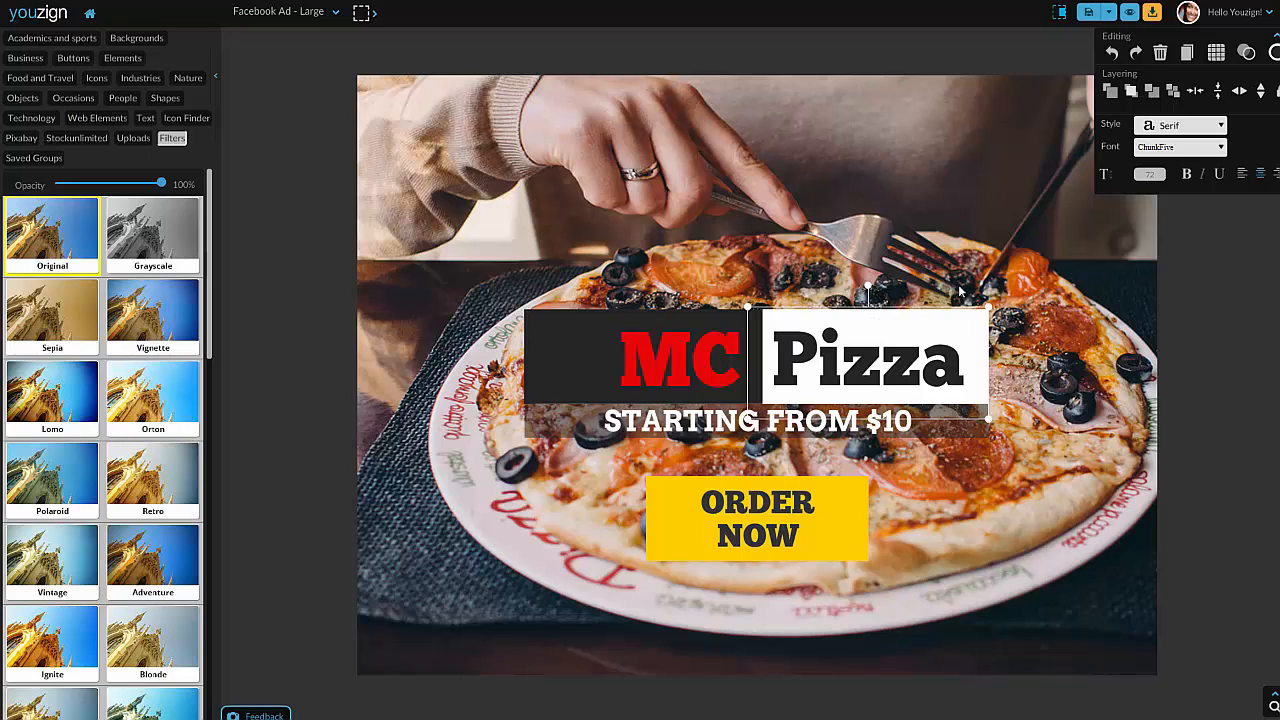
{"action": "left_click", "coordinate": [1201, 93]}
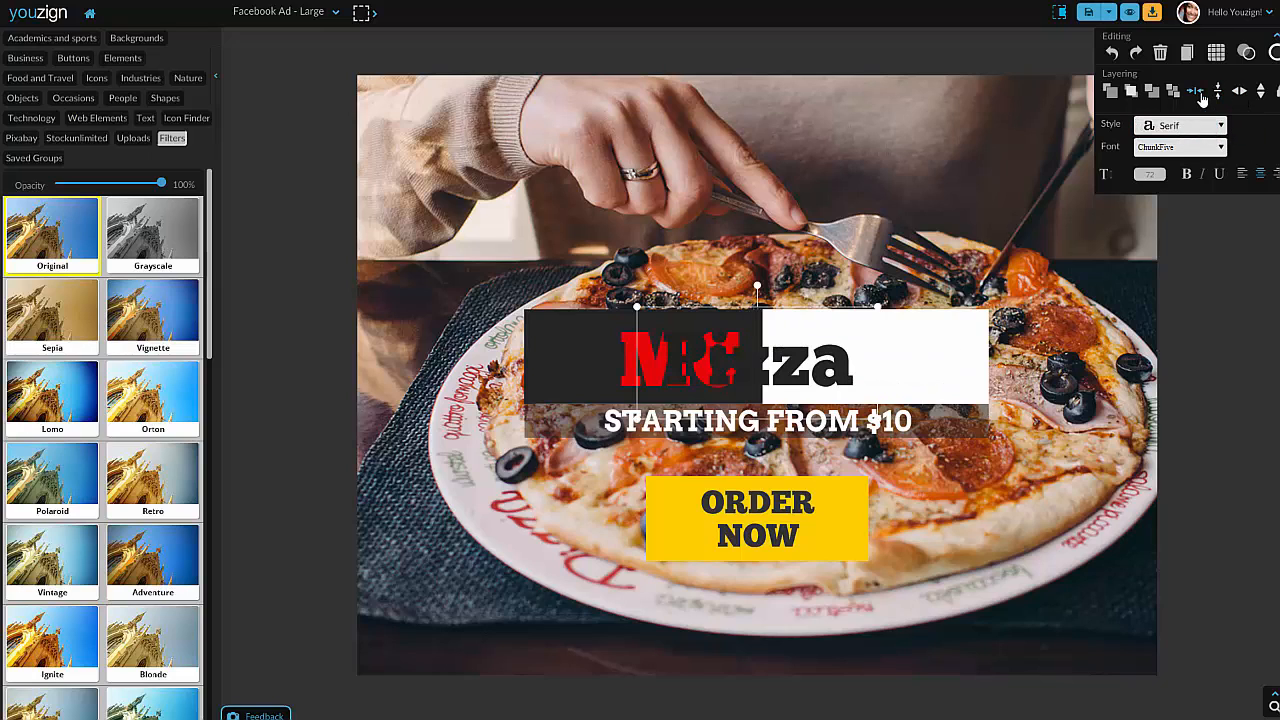
{"action": "left_click", "coordinate": [1114, 54]}
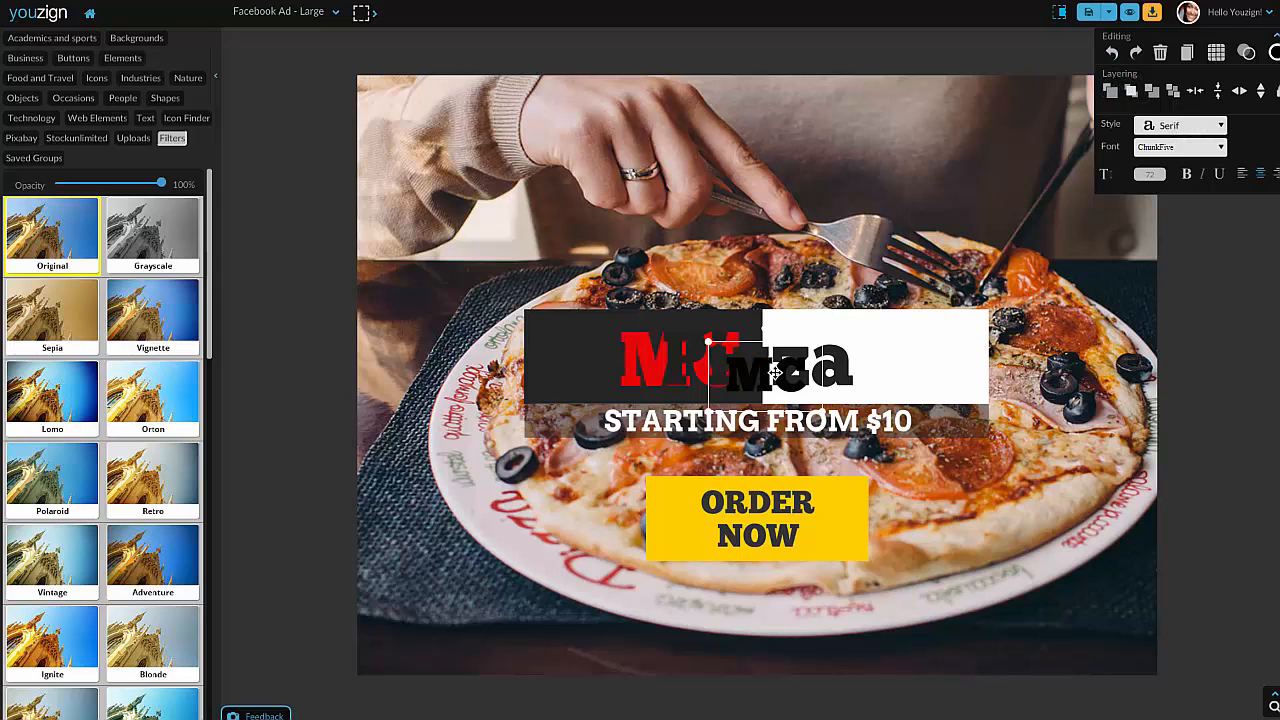
Step: Select the banner shape, the ORDER NOW text and the STARTING FROM $10 text to view their editing options
{"action": "left_click", "coordinate": [957, 341]}
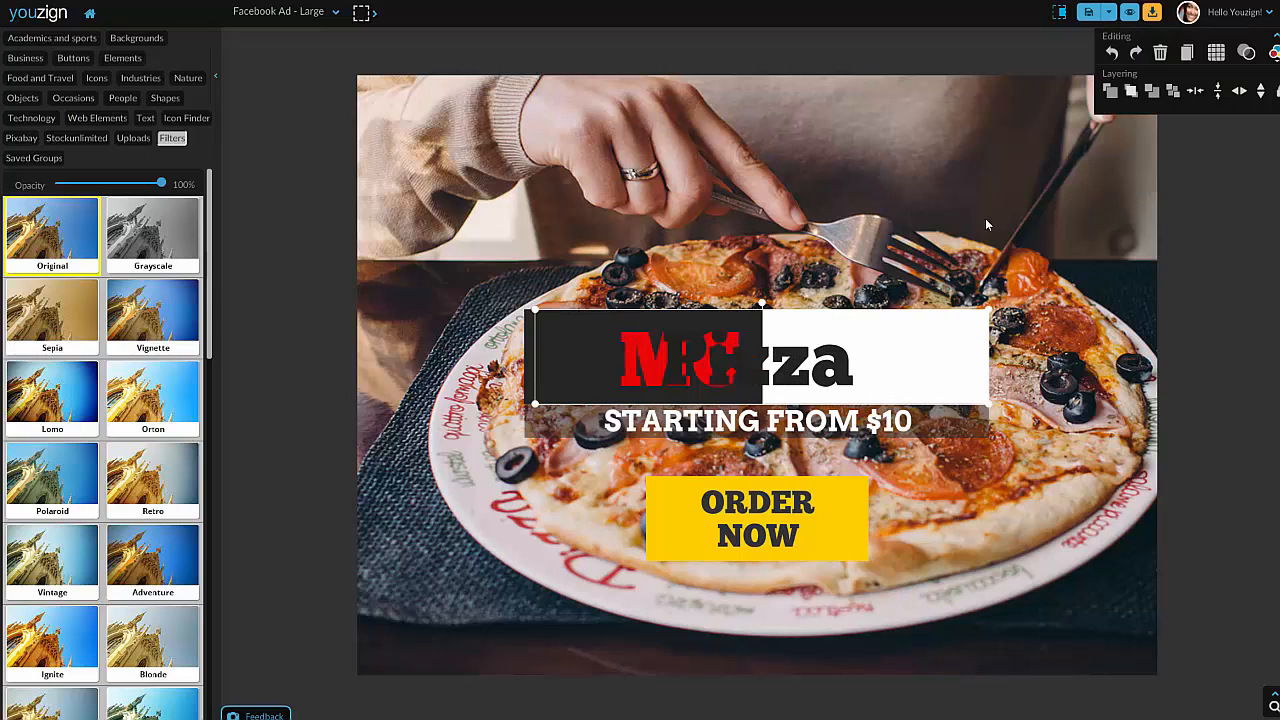
{"action": "left_click", "coordinate": [760, 553]}
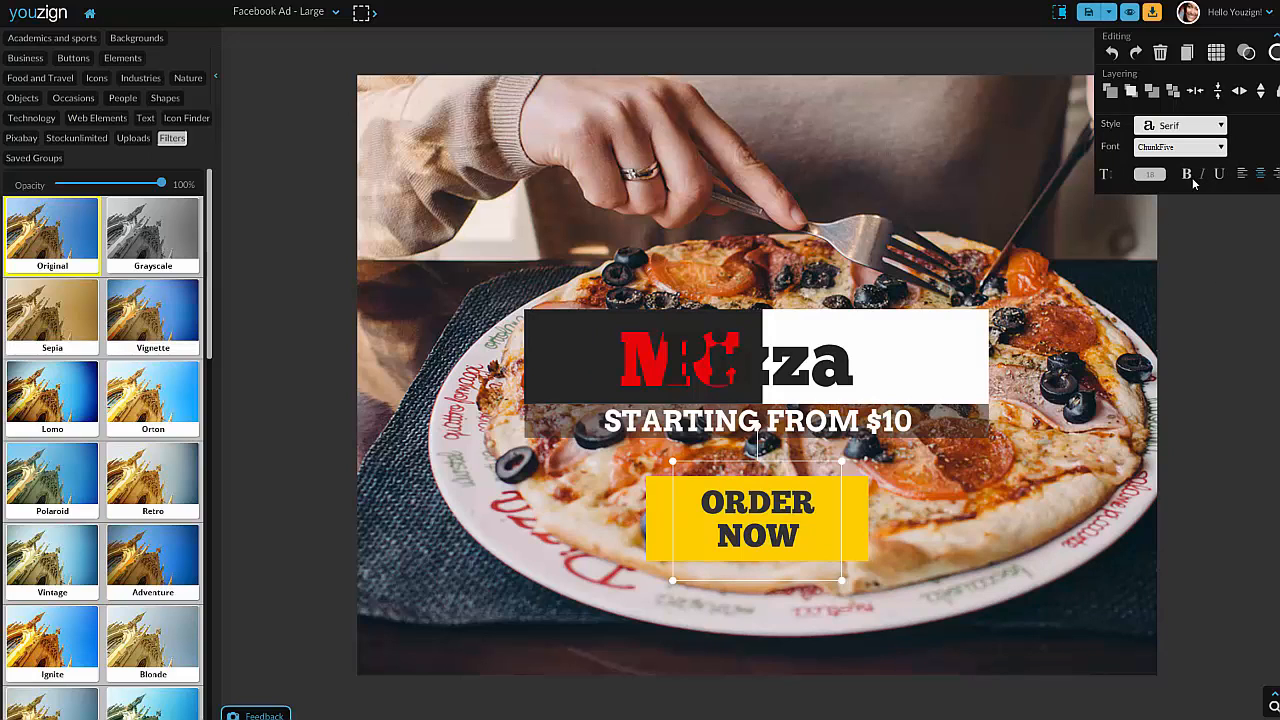
{"action": "left_click", "coordinate": [843, 424]}
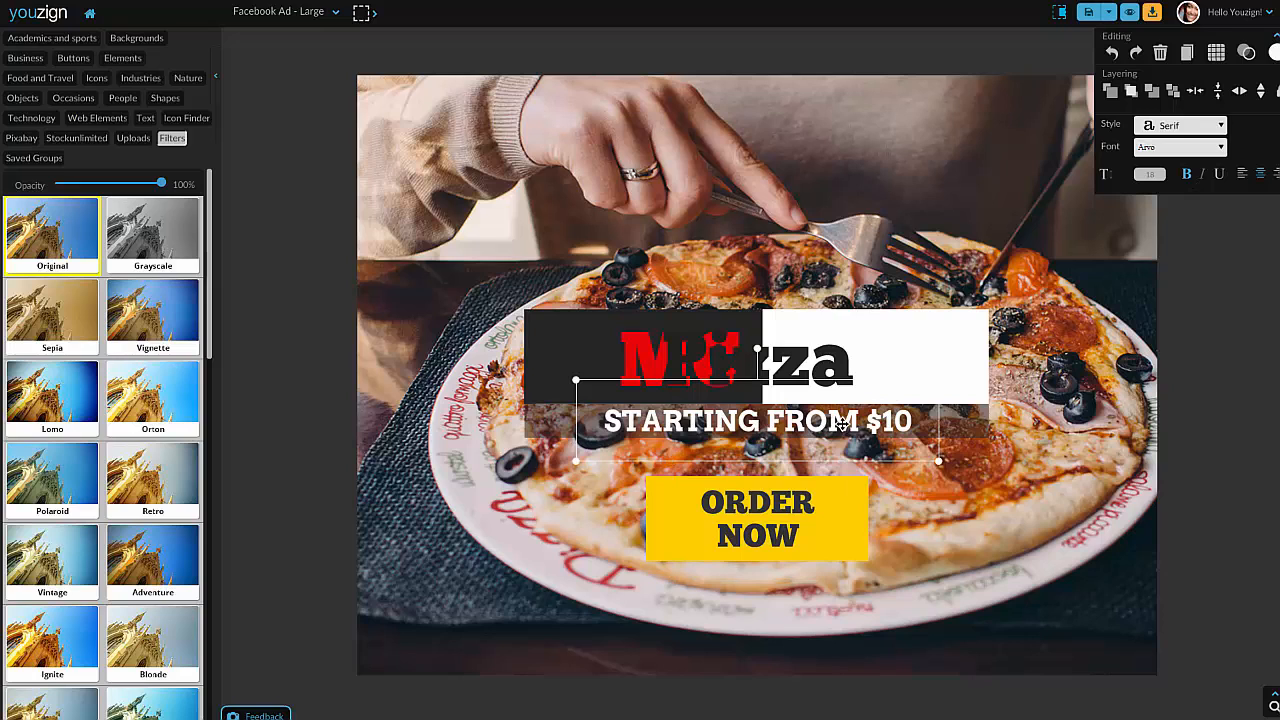
Step: Move the Pizza text back onto the white half of the banner and deselect it
{"action": "left_click", "coordinate": [666, 368]}
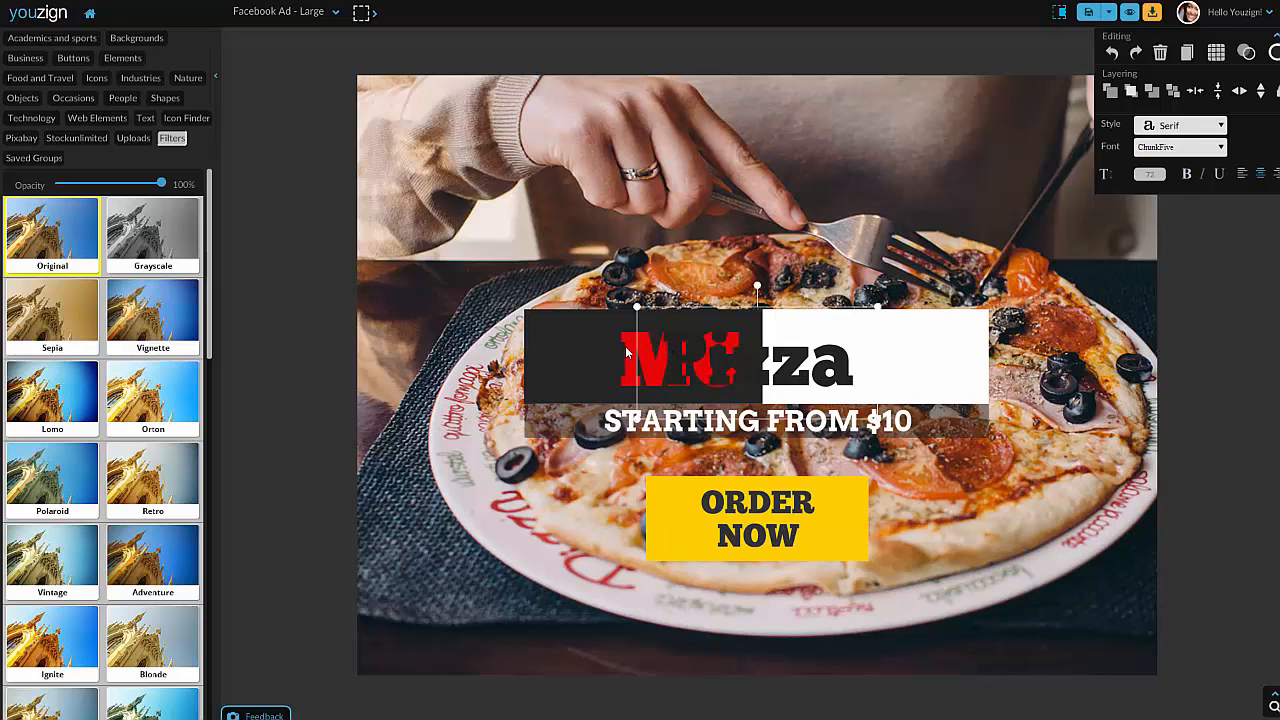
{"action": "left_click_drag", "start_coordinate": [723, 360], "coordinate": [848, 362]}
{"action": "left_click", "coordinate": [690, 246]}
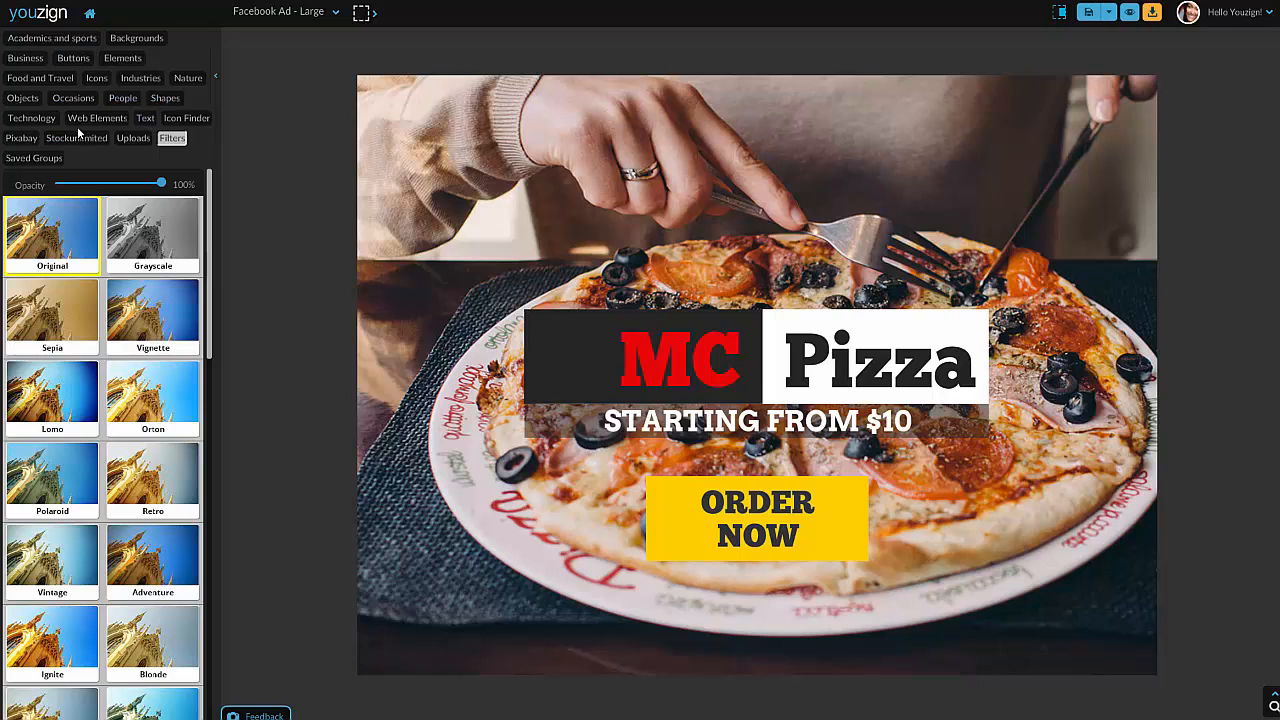
Step: Add the background photo of a desktop computer against a grey brick wall, and enlarge and position it to cover the canvas
{"action": "left_click", "coordinate": [129, 44]}
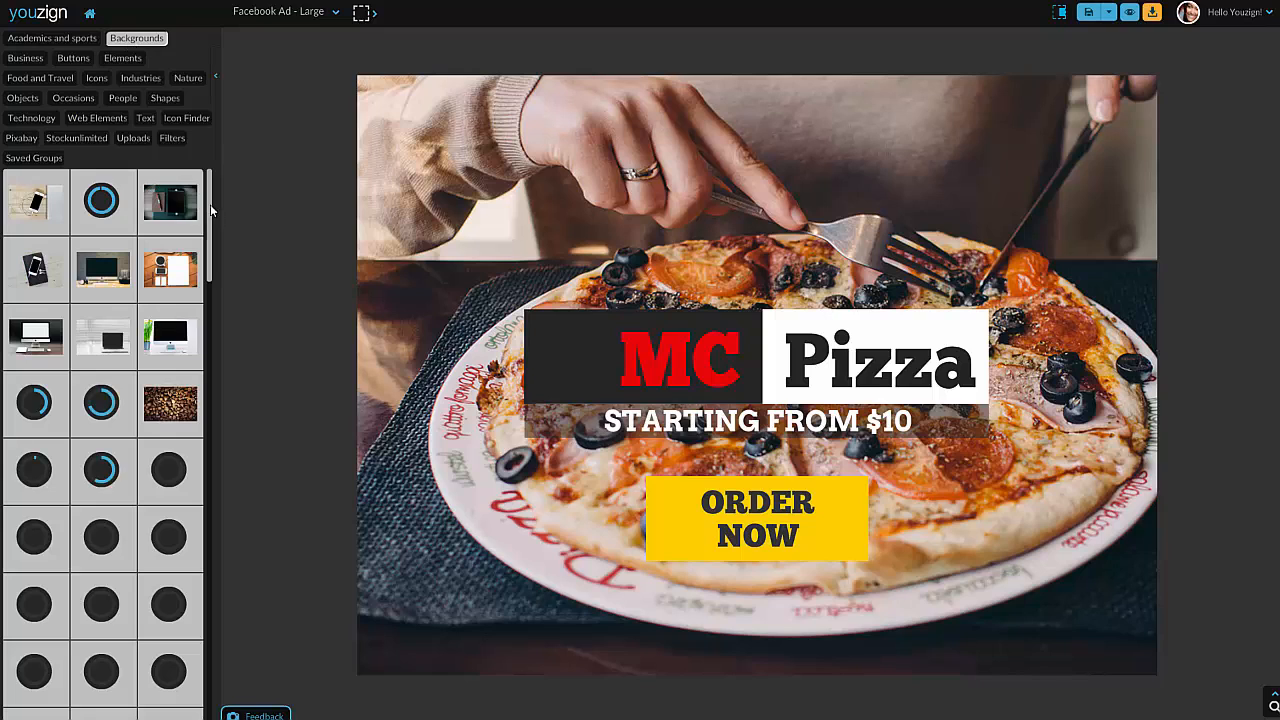
{"action": "mouse_move", "coordinate": [210, 201]}
{"action": "left_mouse_down"}
{"action": "mouse_move", "coordinate": [209, 220]}
{"action": "mouse_move", "coordinate": [201, 191]}
{"action": "left_mouse_up"}
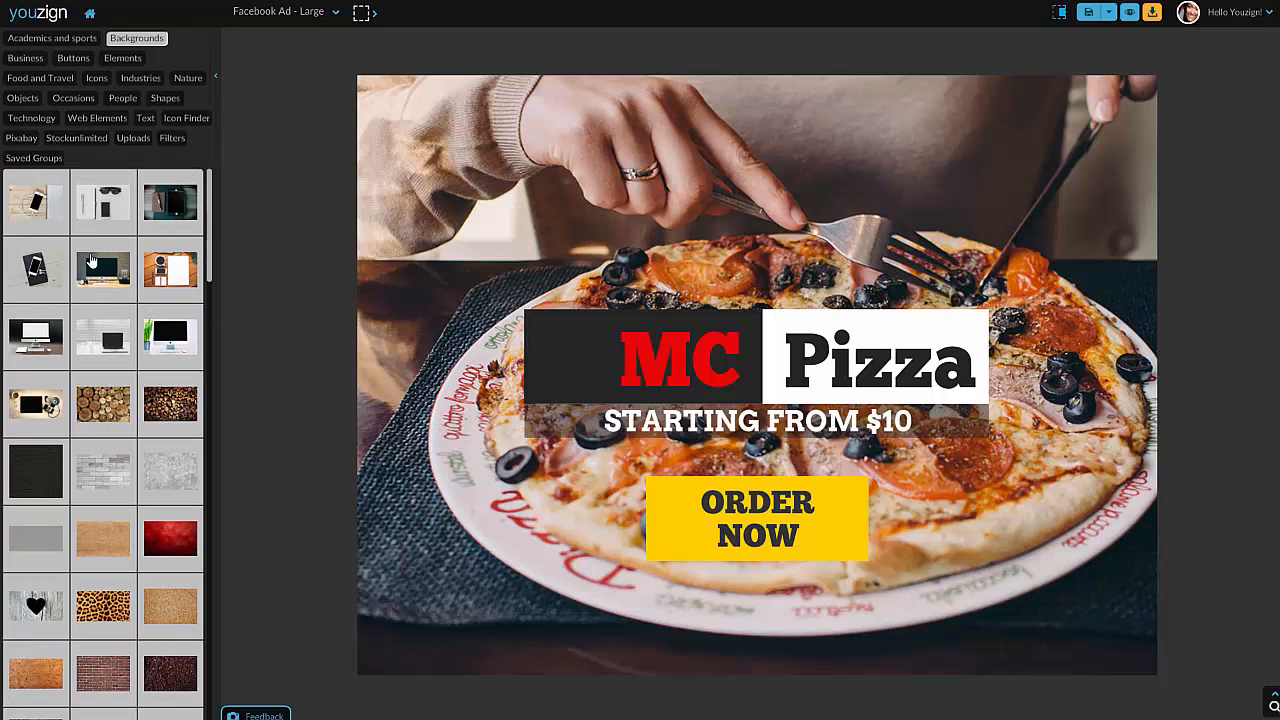
{"action": "left_click", "coordinate": [110, 276]}
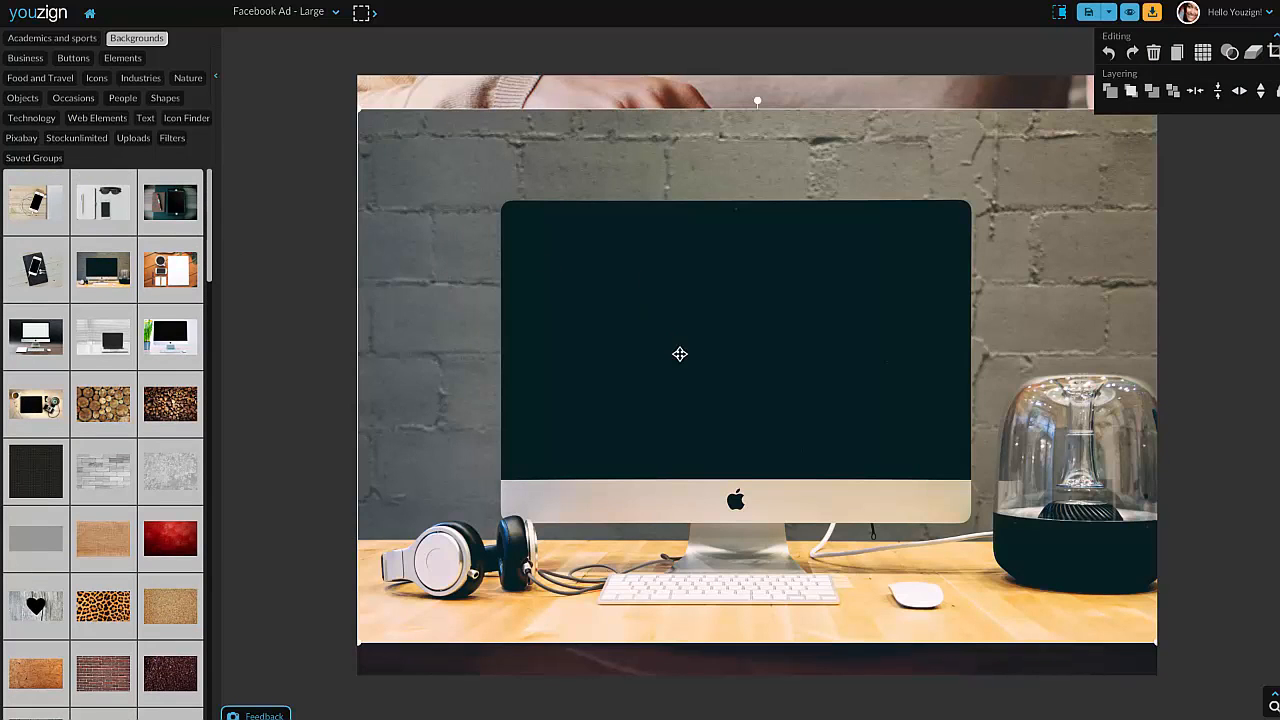
{"action": "left_click_drag", "start_coordinate": [677, 351], "coordinate": [669, 315]}
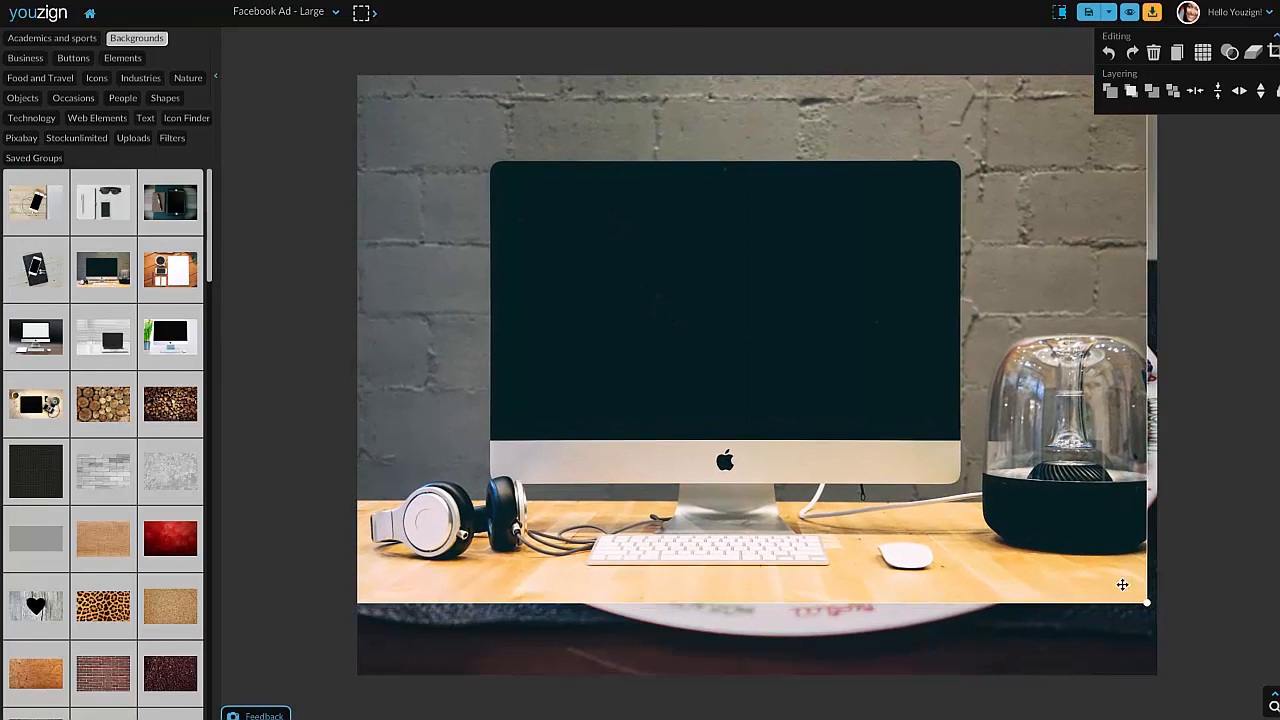
{"action": "left_click_drag", "start_coordinate": [1148, 602], "coordinate": [1260, 678]}
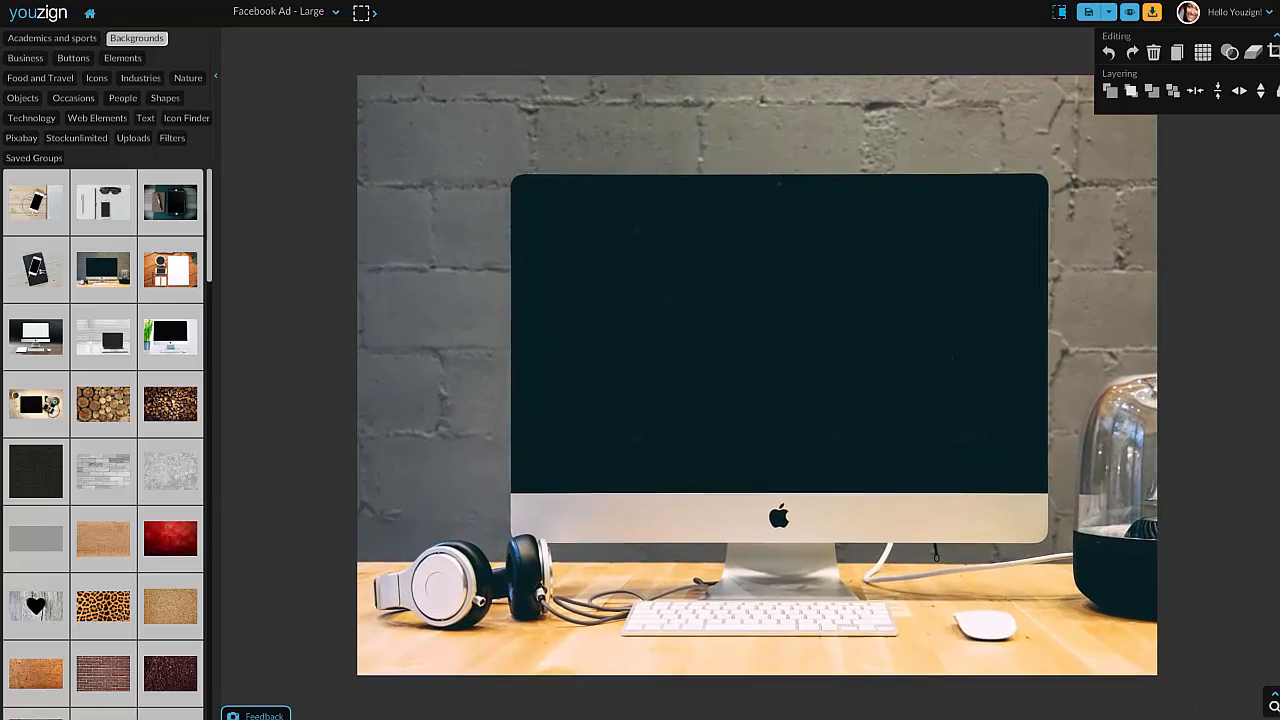
{"action": "left_click_drag", "start_coordinate": [962, 499], "coordinate": [929, 500]}
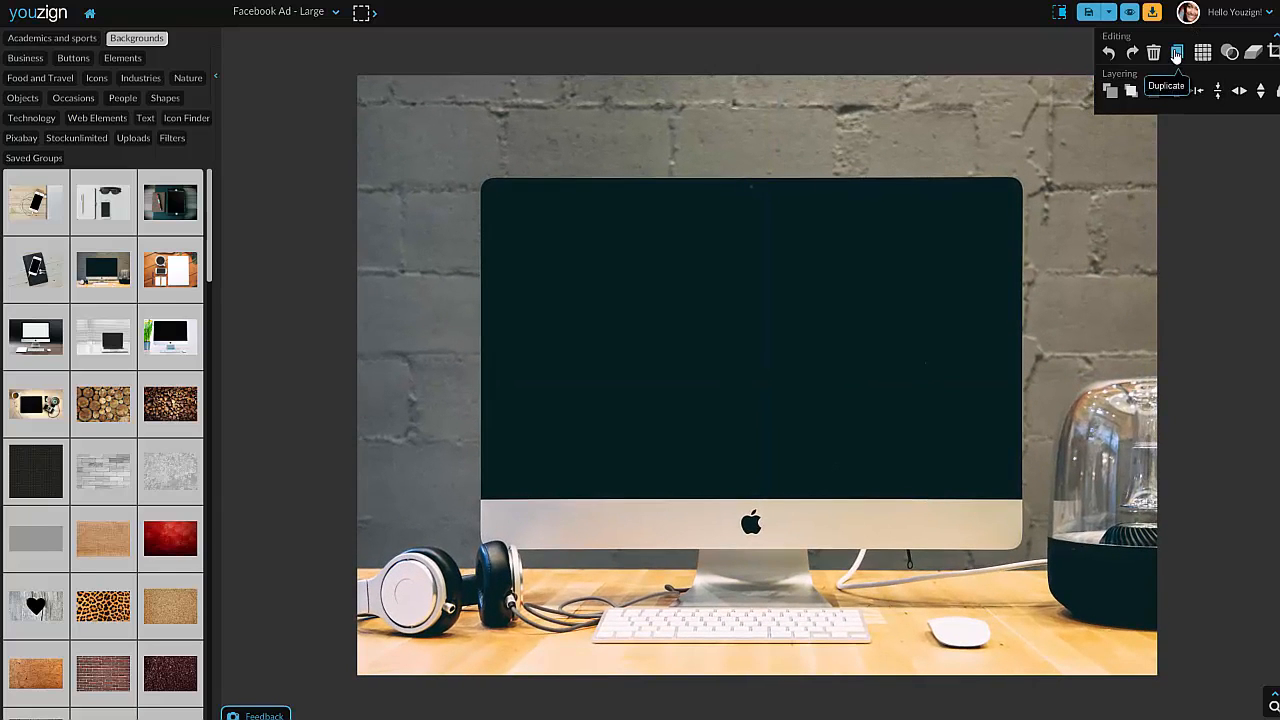
Step: Send the computer photo backward layer by layer until it sits behind the MC Pizza banner, price text and ORDER NOW button
{"action": "left_click", "coordinate": [1151, 96]}
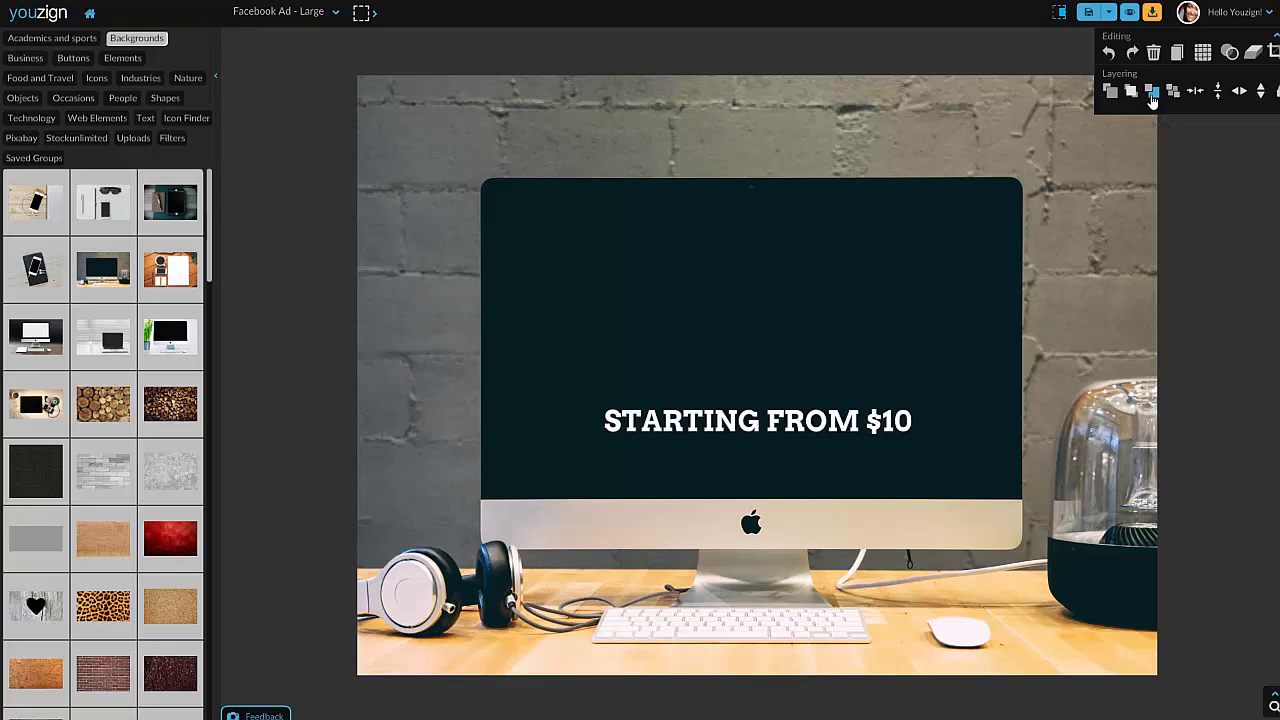
{"action": "left_click", "coordinate": [1151, 96]}
{"action": "left_click", "coordinate": [1151, 96]}
{"action": "left_click", "coordinate": [1151, 96]}
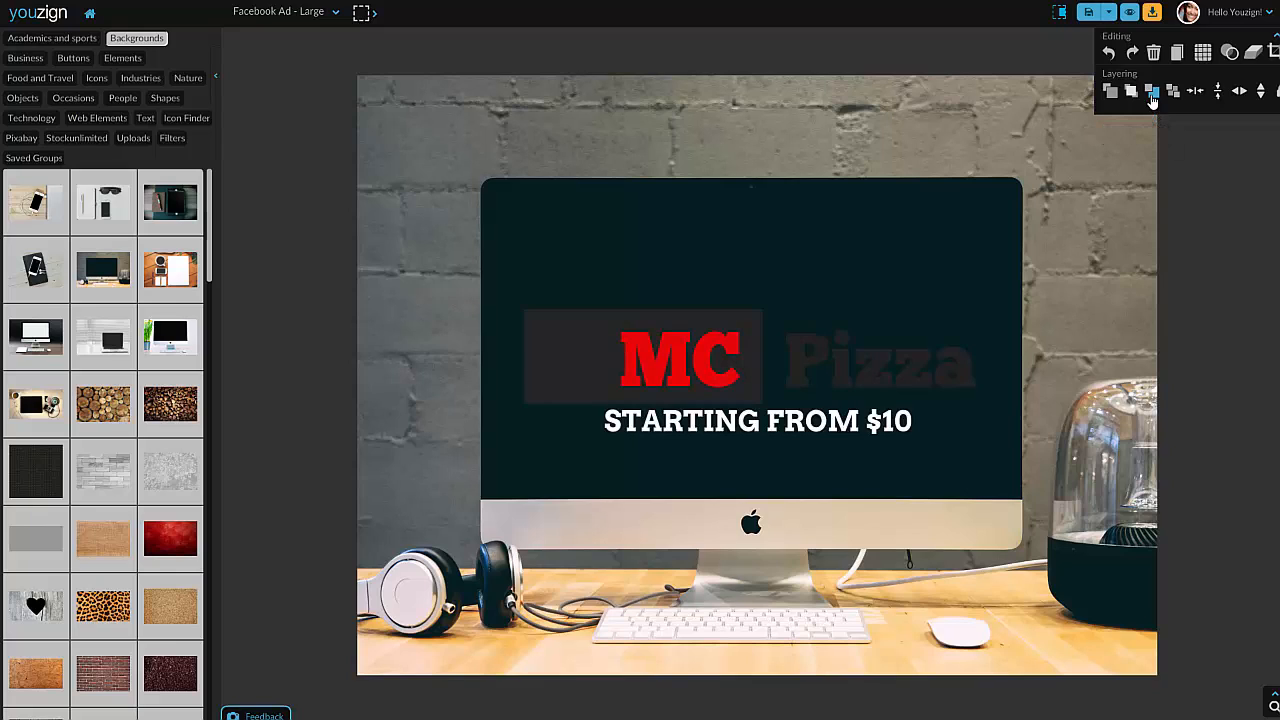
{"action": "left_click", "coordinate": [1151, 96]}
{"action": "left_click", "coordinate": [1151, 96]}
{"action": "left_click", "coordinate": [1151, 96]}
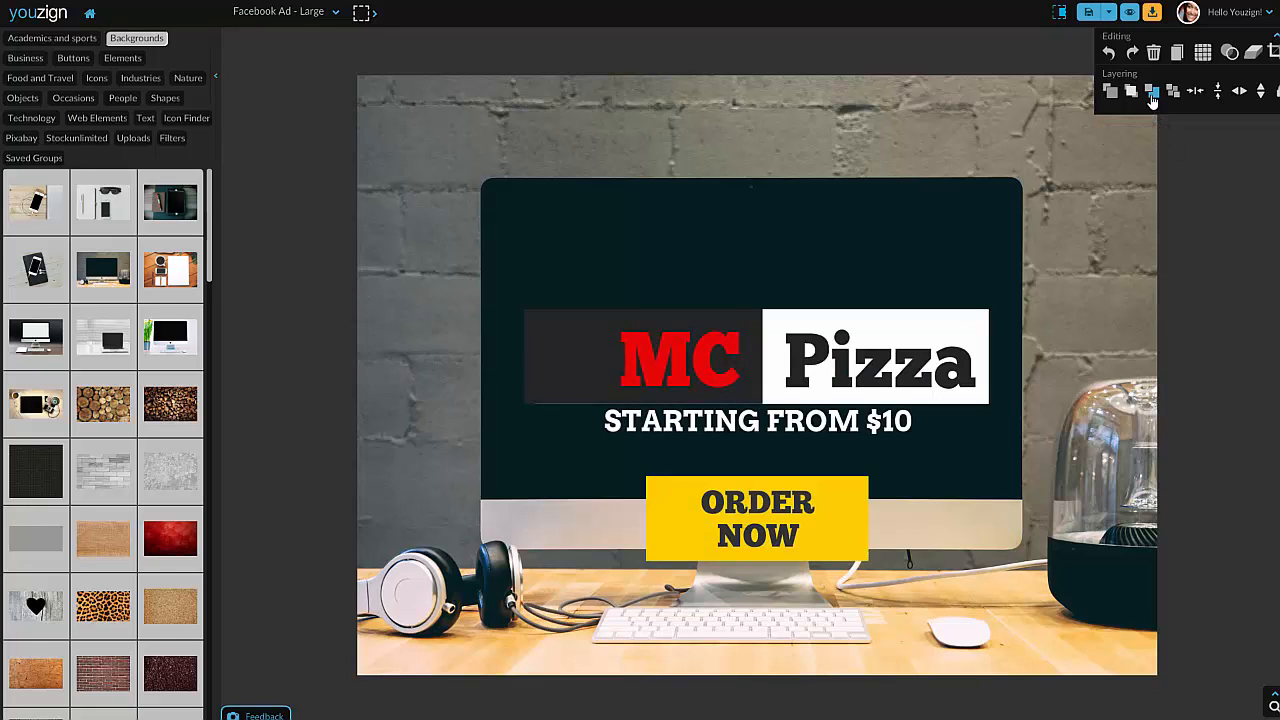
Step: Send the computer photo behind the pizza photo and delete the pizza photo from the canvas
{"action": "left_click", "coordinate": [1151, 96]}
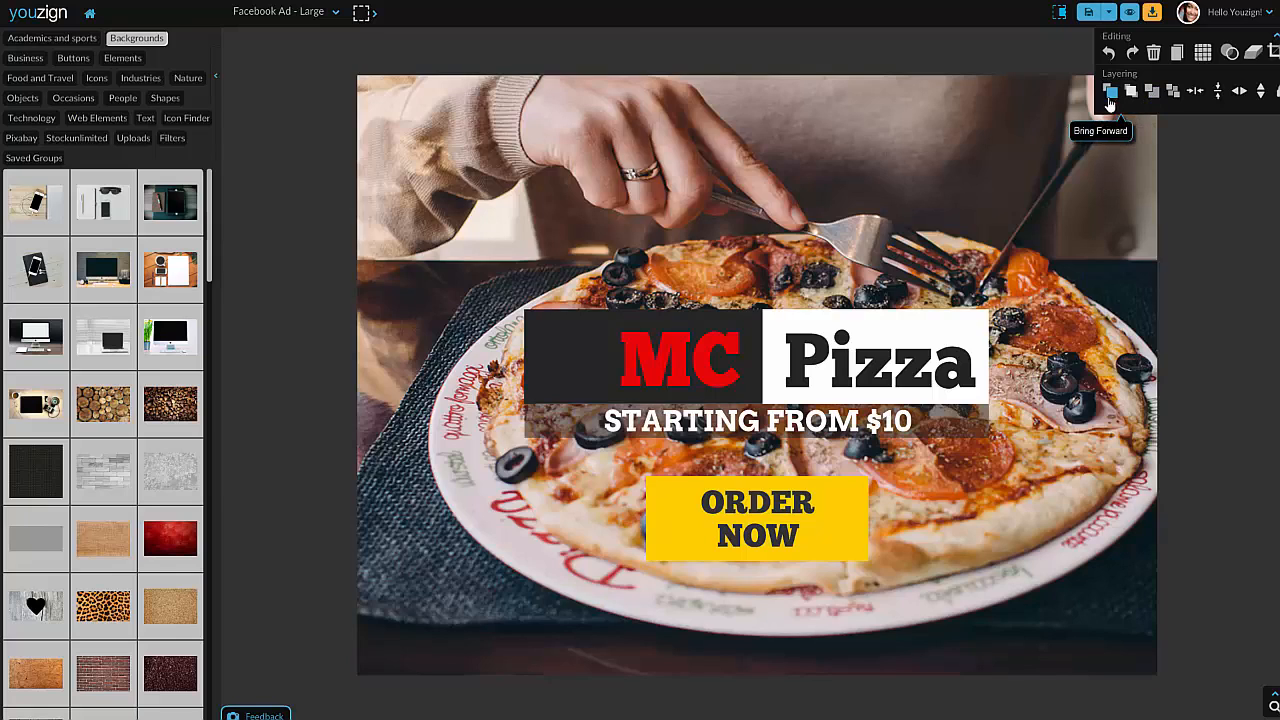
{"action": "left_click", "coordinate": [908, 218]}
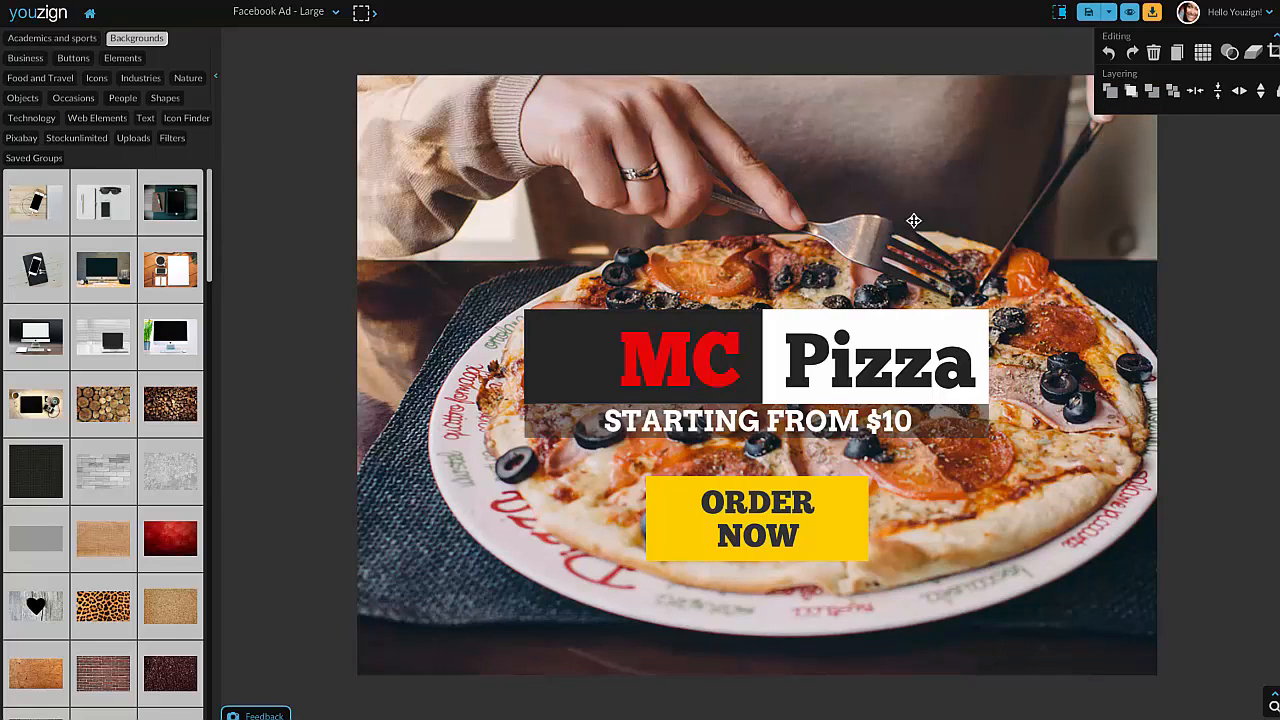
{"action": "key", "text": "Delete"}
{"action": "left_click", "coordinate": [942, 236]}
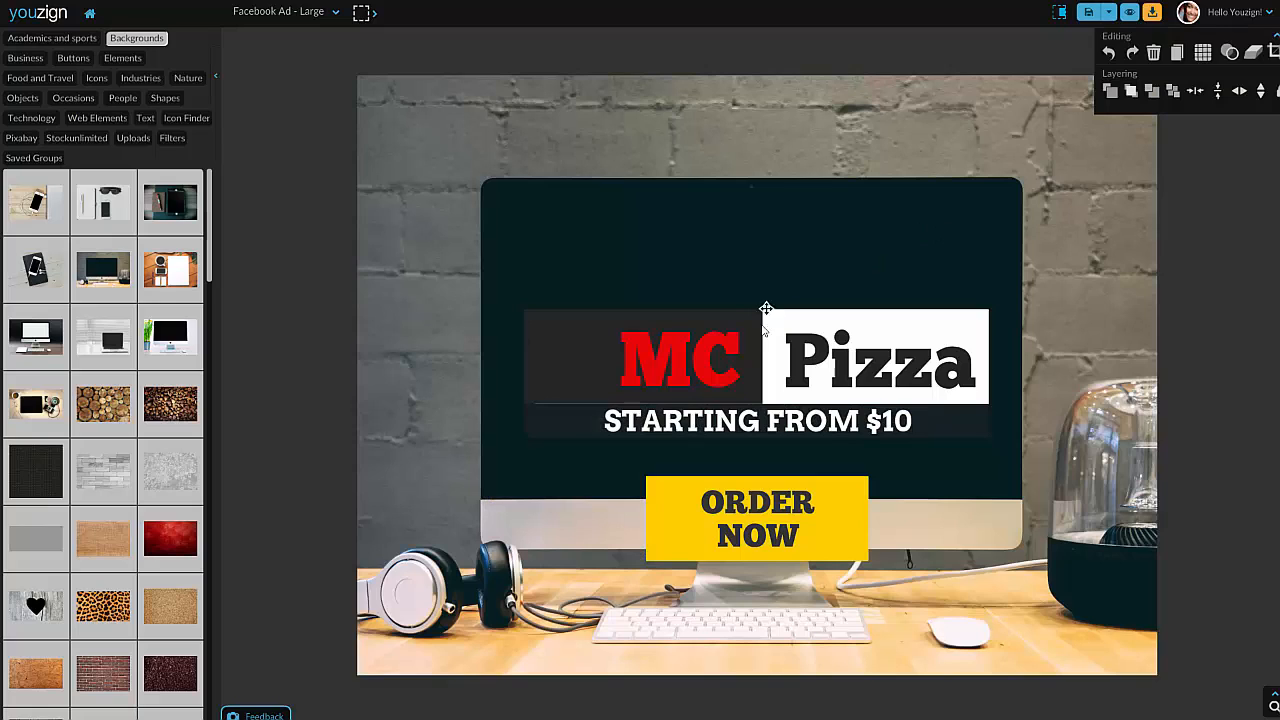
Step: Delete the dark banner rectangle and the white banner rectangle behind the MC and Pizza texts
{"action": "left_click", "coordinate": [567, 368]}
{"action": "key", "text": "Delete"}
{"action": "left_click", "coordinate": [760, 318]}
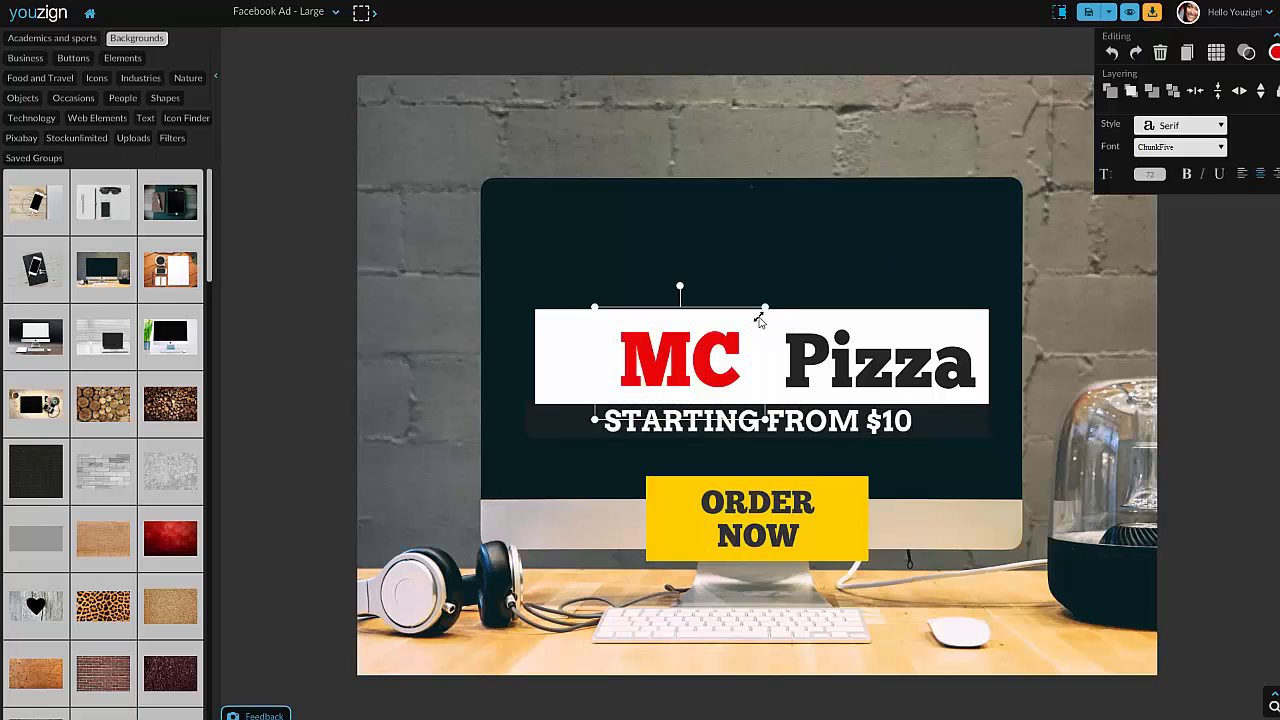
{"action": "left_click", "coordinate": [786, 316]}
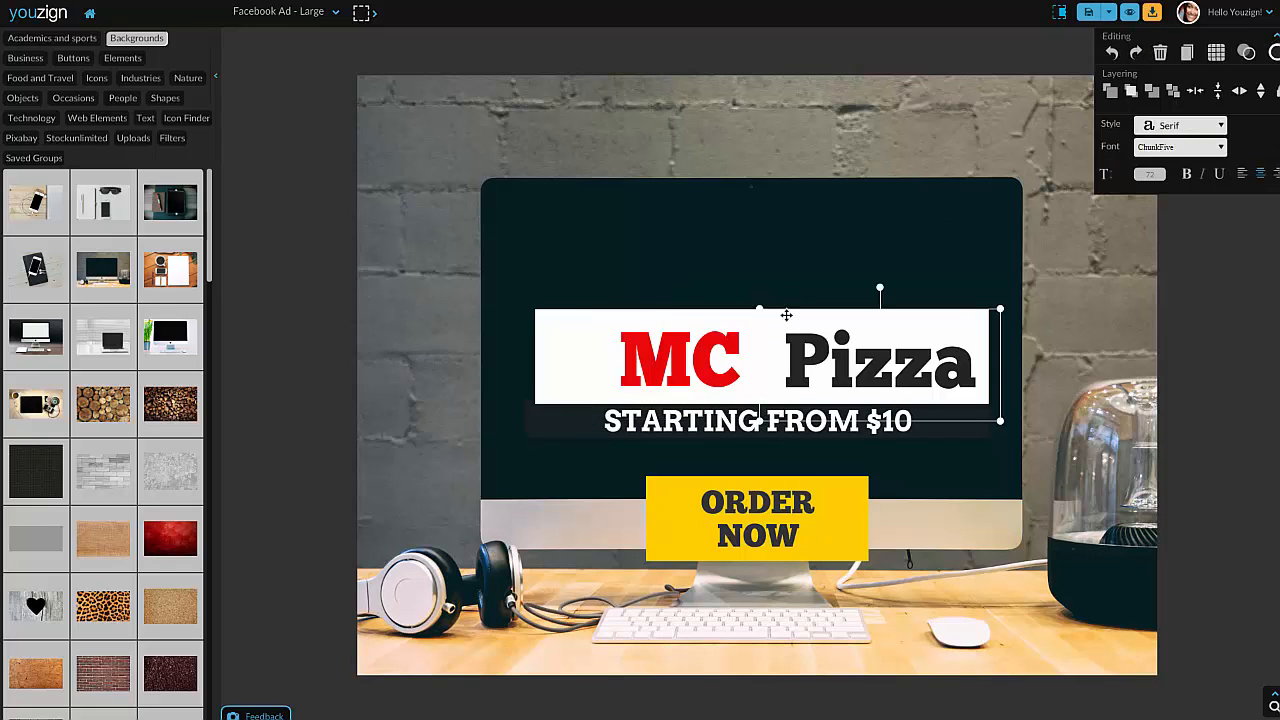
{"action": "left_click", "coordinate": [539, 395]}
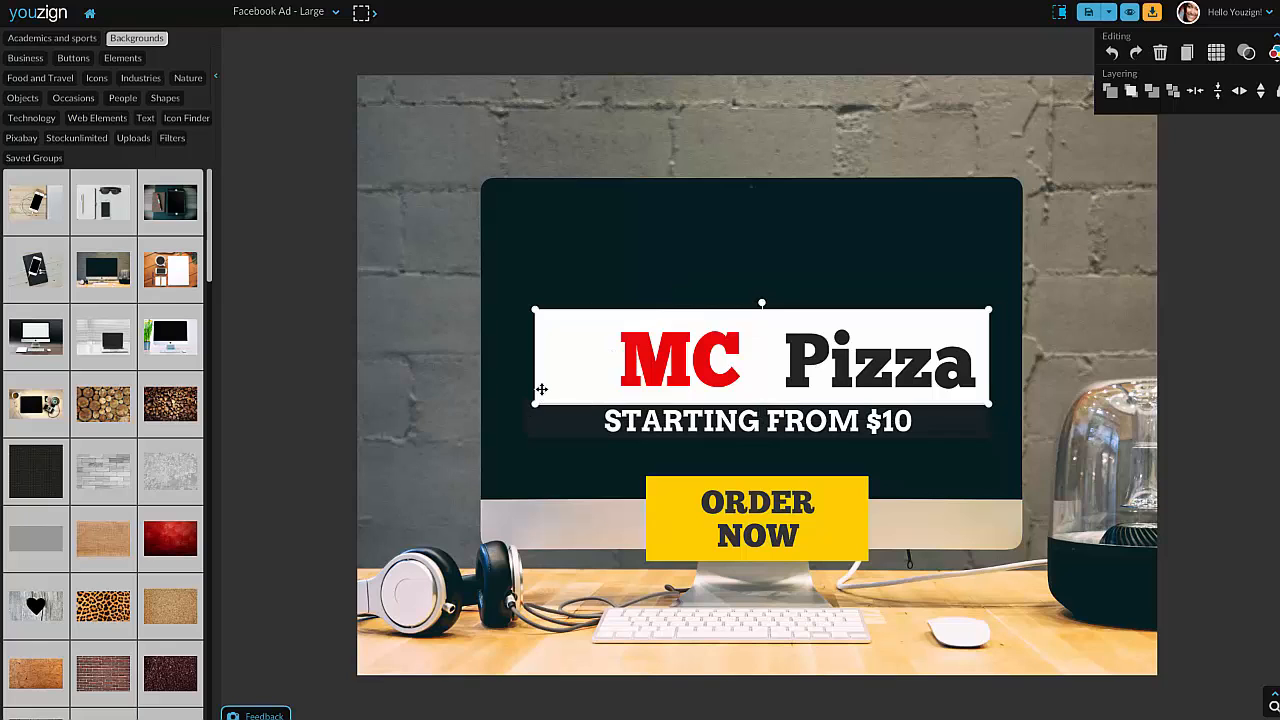
{"action": "key", "text": "Delete"}
Step: Move the MC and Pizza texts up side by side into the upper part of the pictured monitor's screen
{"action": "left_click", "coordinate": [722, 345]}
{"action": "left_click_drag", "start_coordinate": [708, 352], "coordinate": [636, 262]}
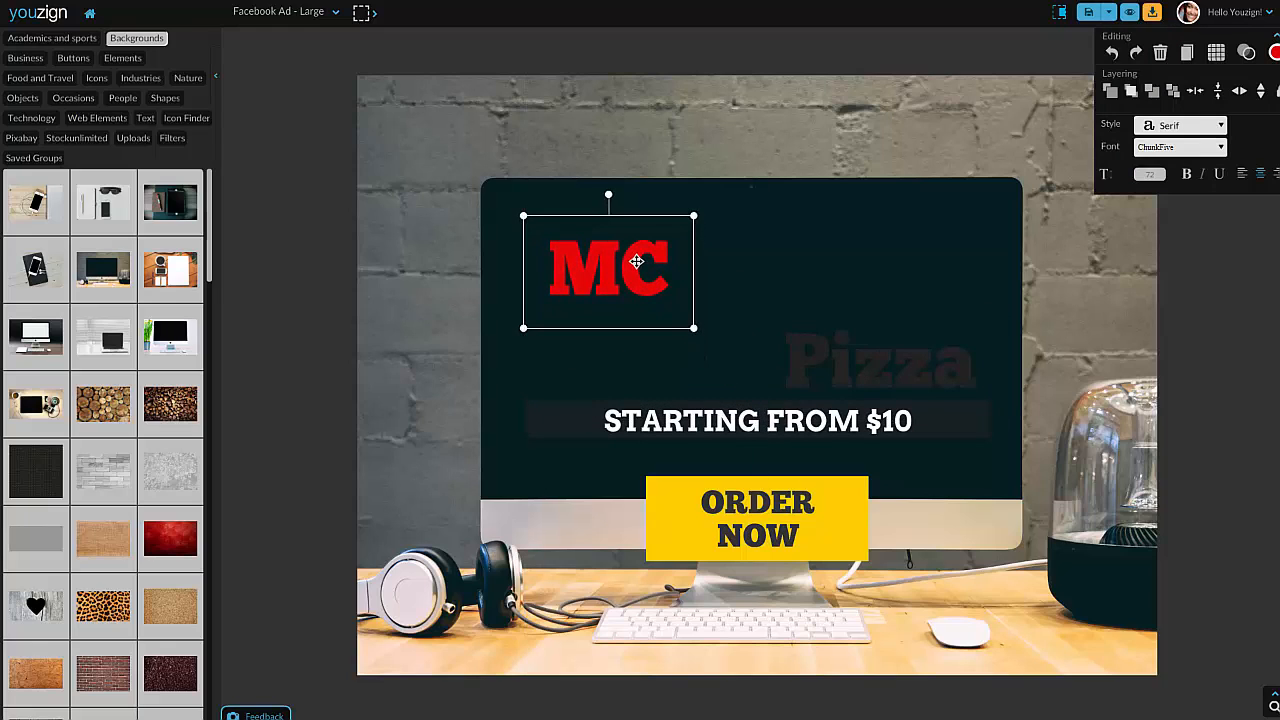
{"action": "left_click_drag", "start_coordinate": [843, 362], "coordinate": [821, 279]}
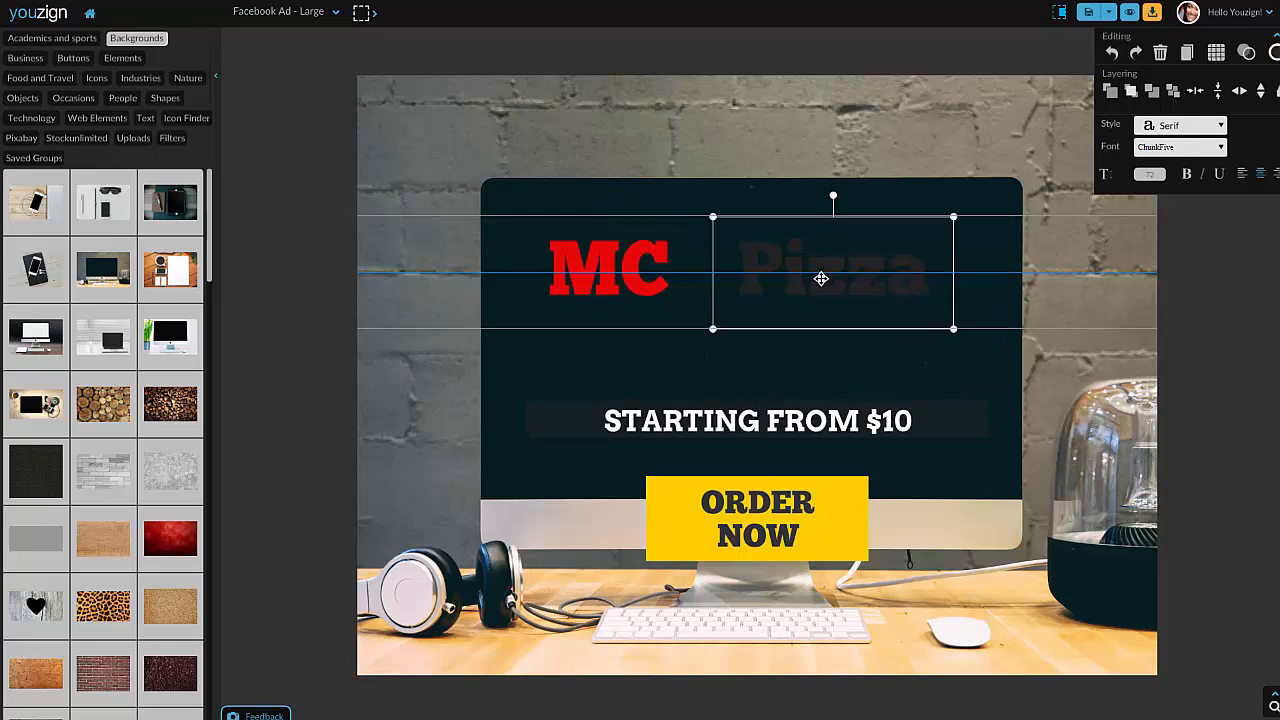
{"action": "left_click", "coordinate": [633, 278]}
{"action": "left_click", "coordinate": [792, 274]}
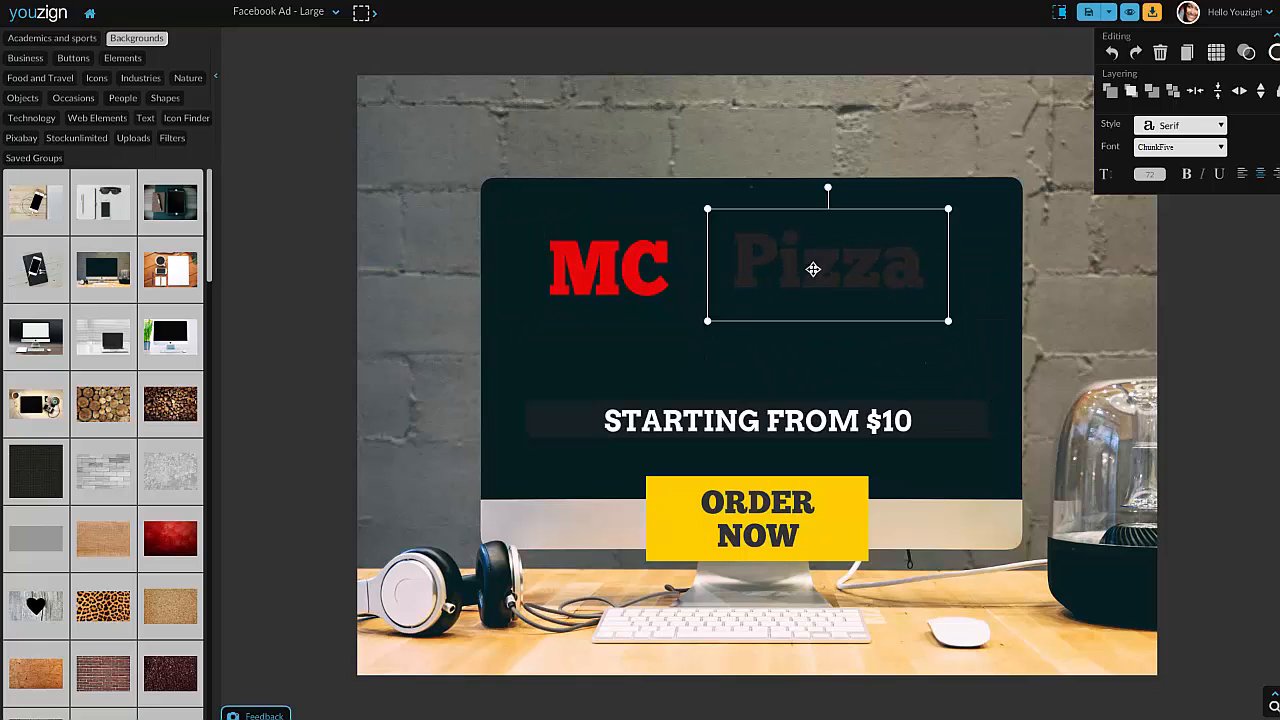
Step: Replace the Pizza text with "Test" and set its font to Punchline
{"action": "double_click", "coordinate": [814, 266]}
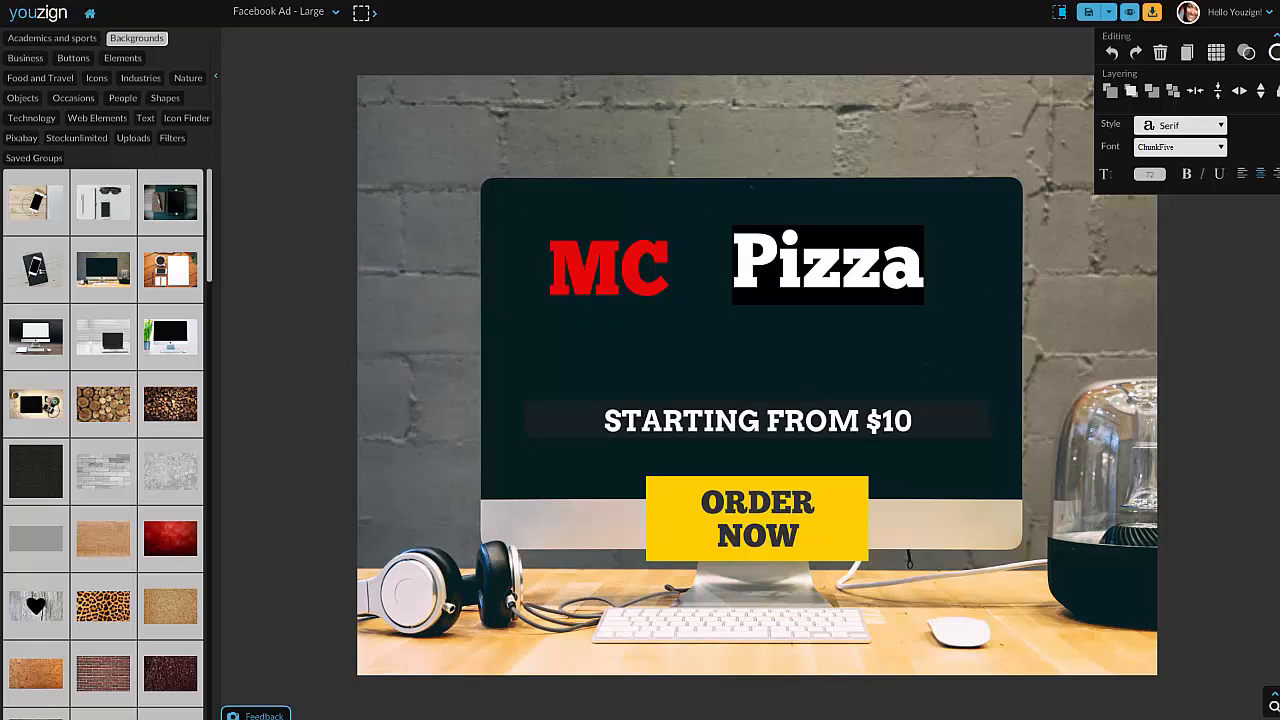
{"action": "type", "text": "Test"}
{"action": "key", "text": "ctrl+a"}
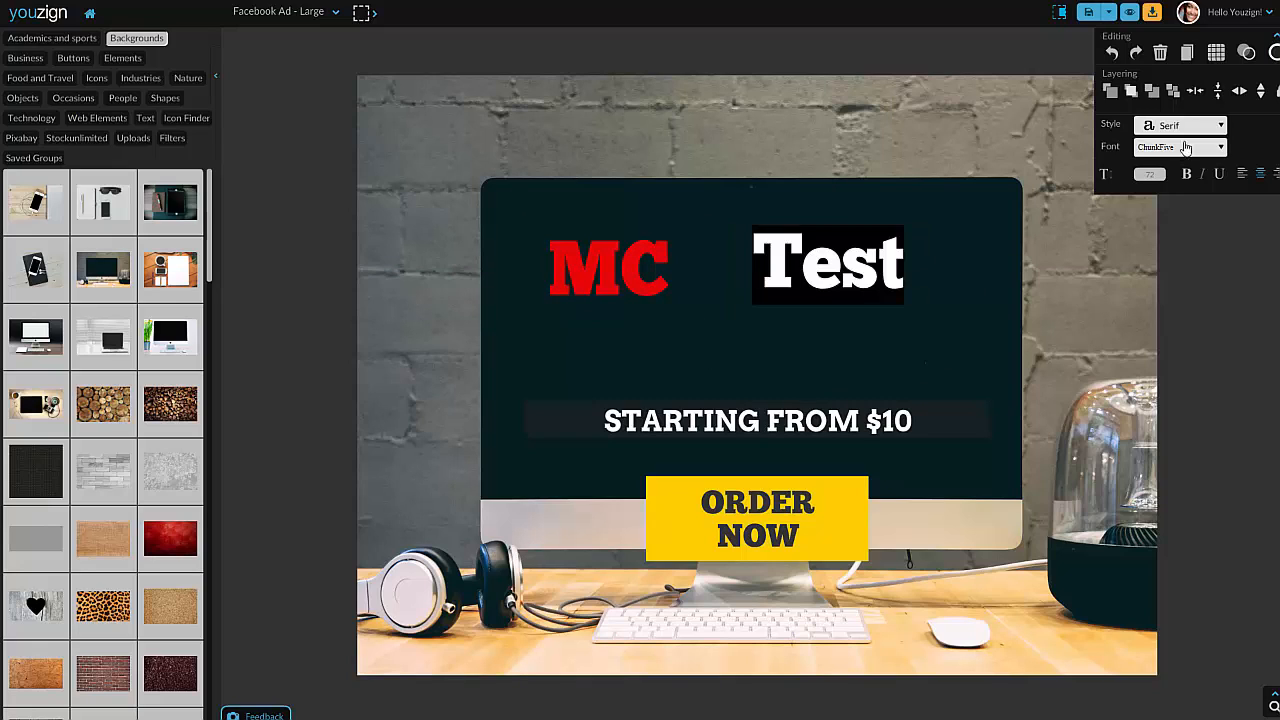
{"action": "left_click", "coordinate": [1216, 150]}
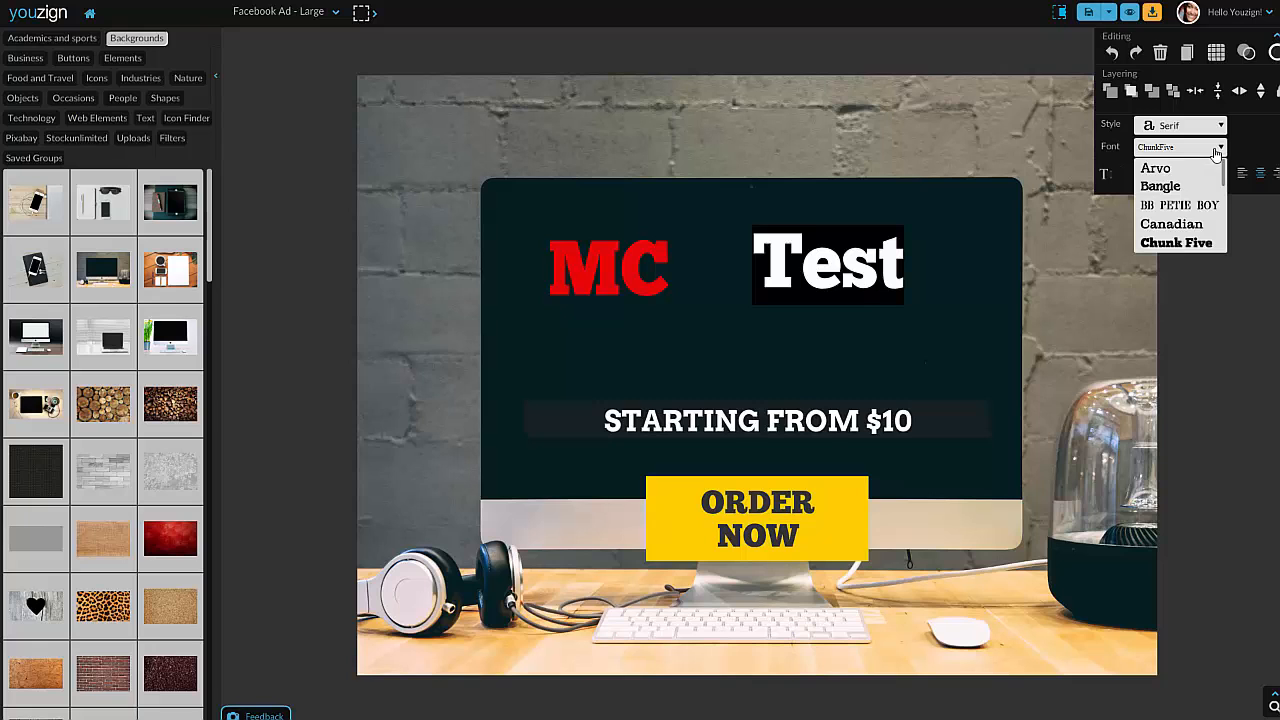
{"action": "scroll", "coordinate": [1186, 212], "scroll_direction": "down", "scroll_amount": 2}
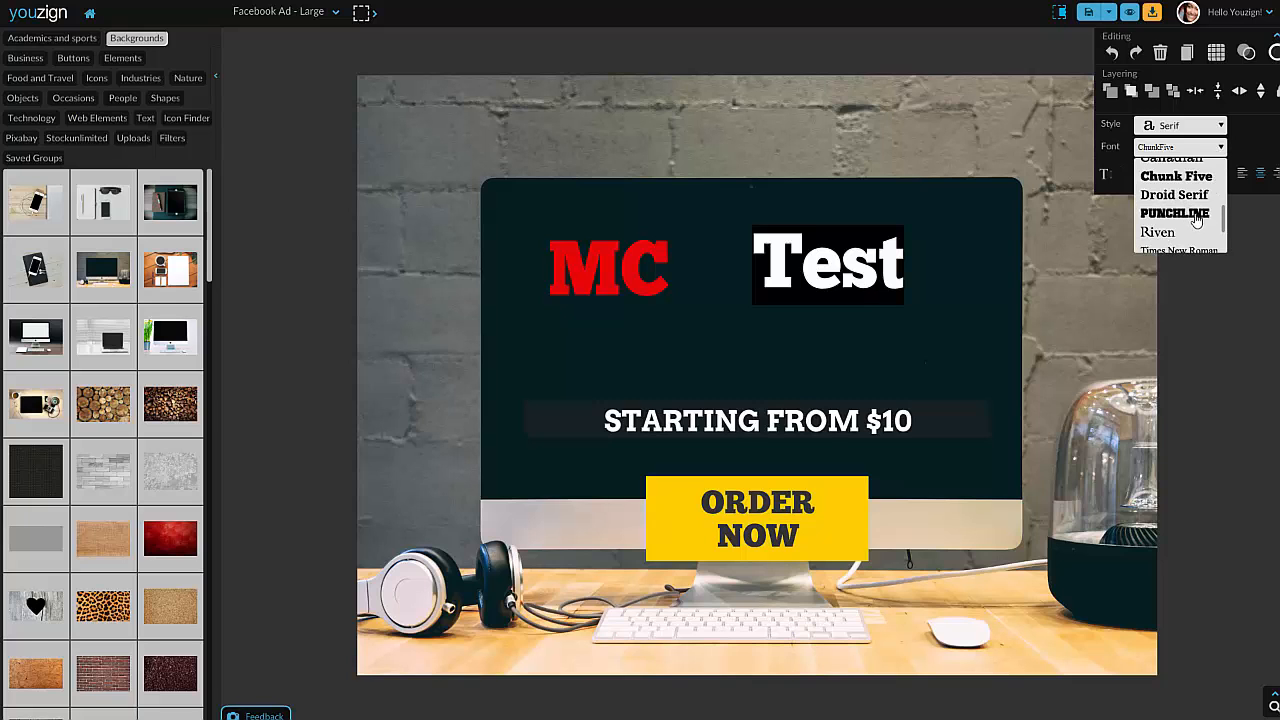
{"action": "left_click", "coordinate": [1180, 213]}
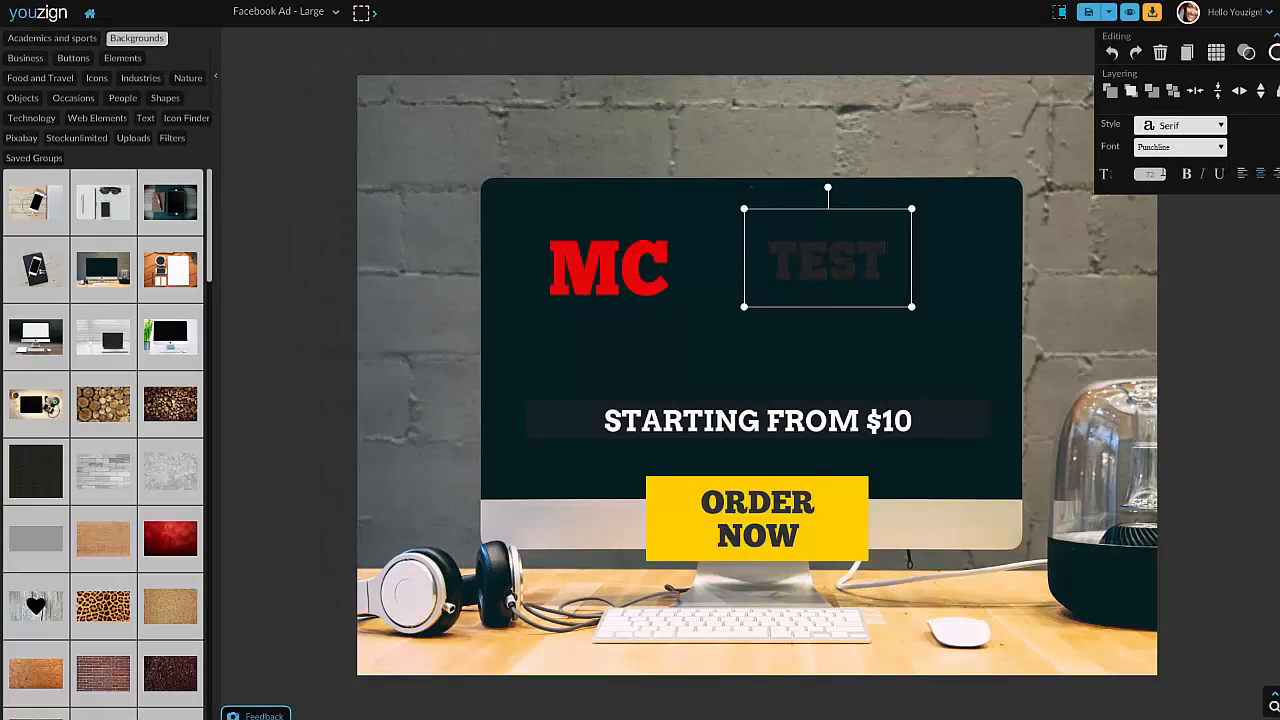
Step: Change the colour of the TEST text to white (ffffff)
{"action": "left_click", "coordinate": [1275, 56]}
{"action": "left_click", "coordinate": [1140, 72]}
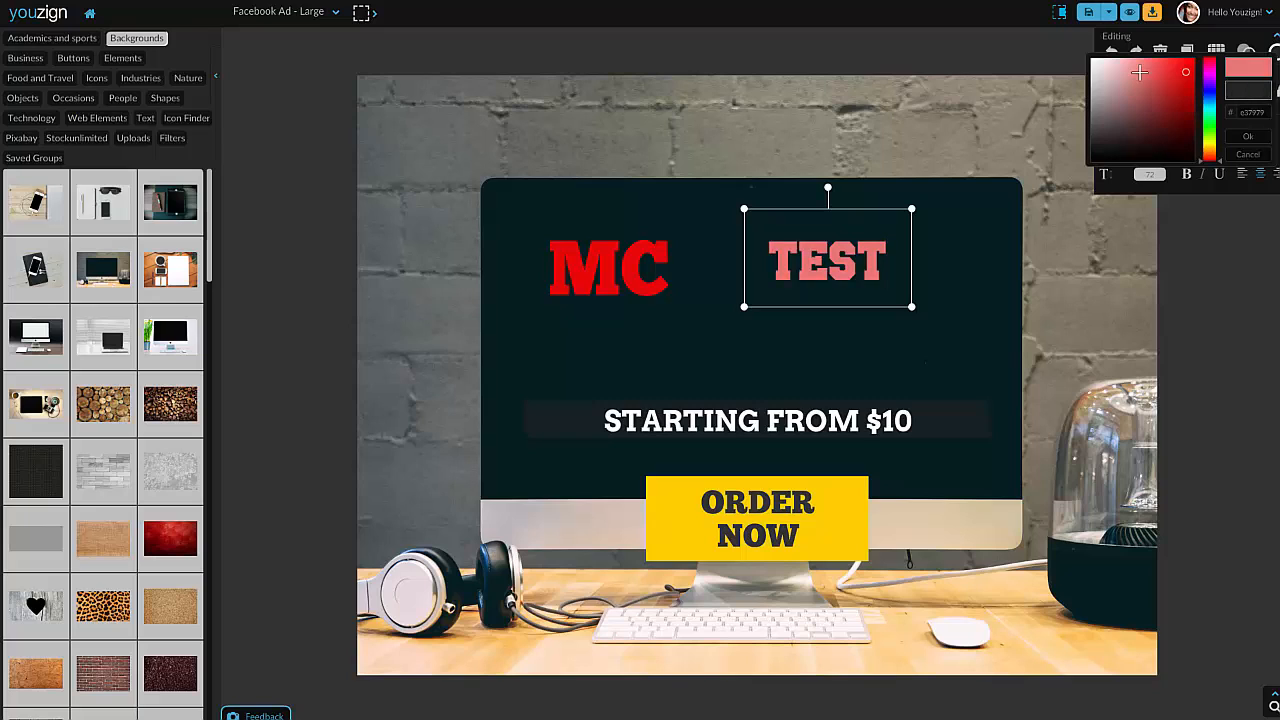
{"action": "left_click_drag", "start_coordinate": [1140, 72], "coordinate": [1095, 62]}
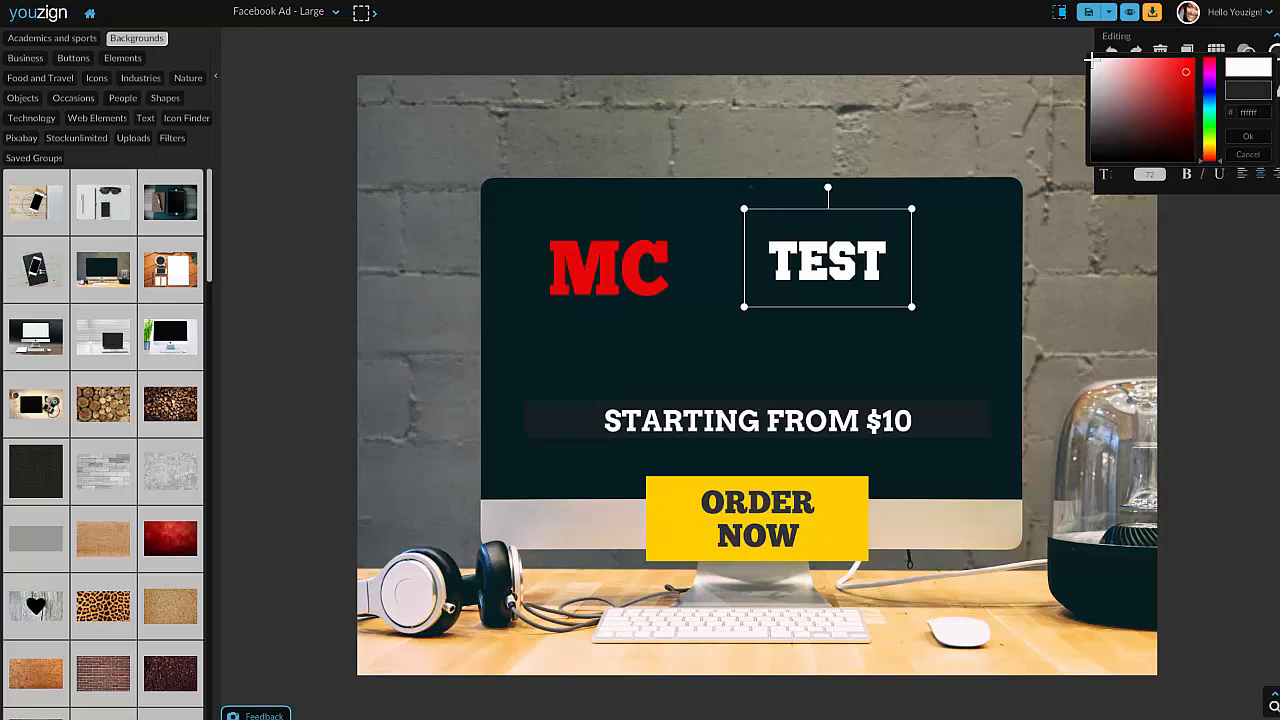
Step: Bring the MC and TEST texts closer together on the pictured monitor and nudge the STARTING FROM $10 text slightly up
{"action": "left_click_drag", "start_coordinate": [825, 245], "coordinate": [808, 280]}
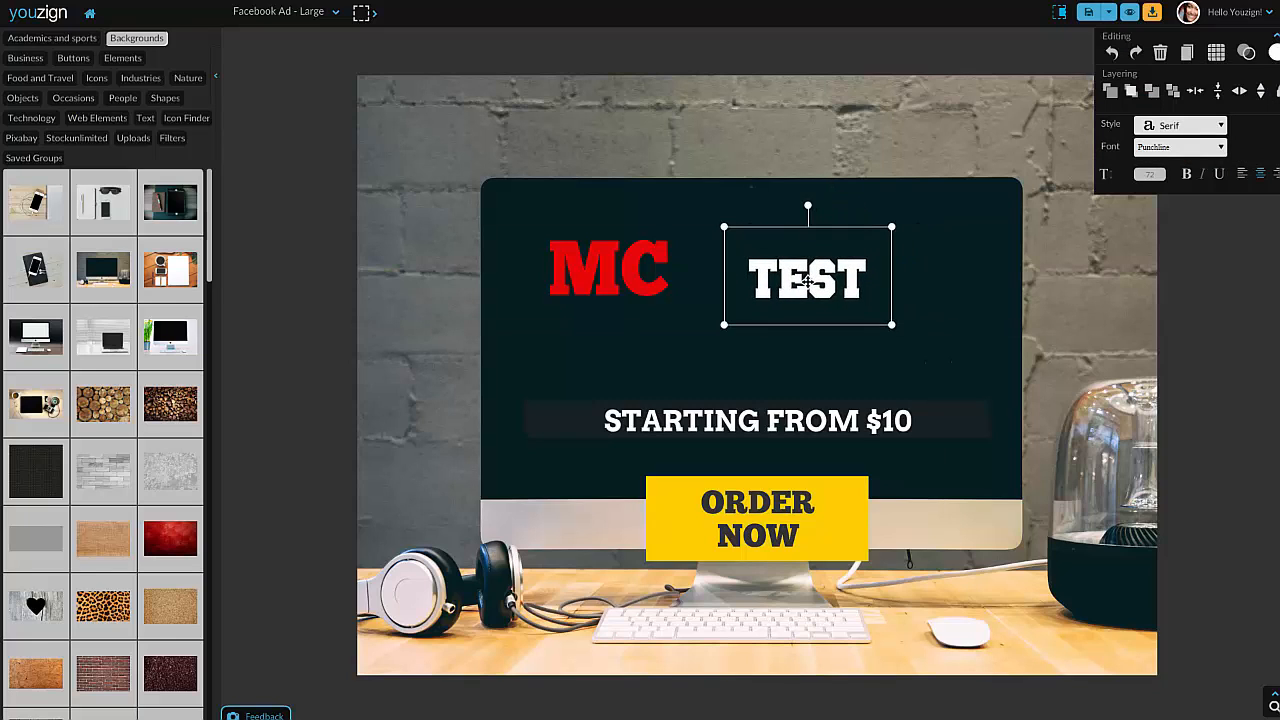
{"action": "left_click_drag", "start_coordinate": [635, 285], "coordinate": [664, 295]}
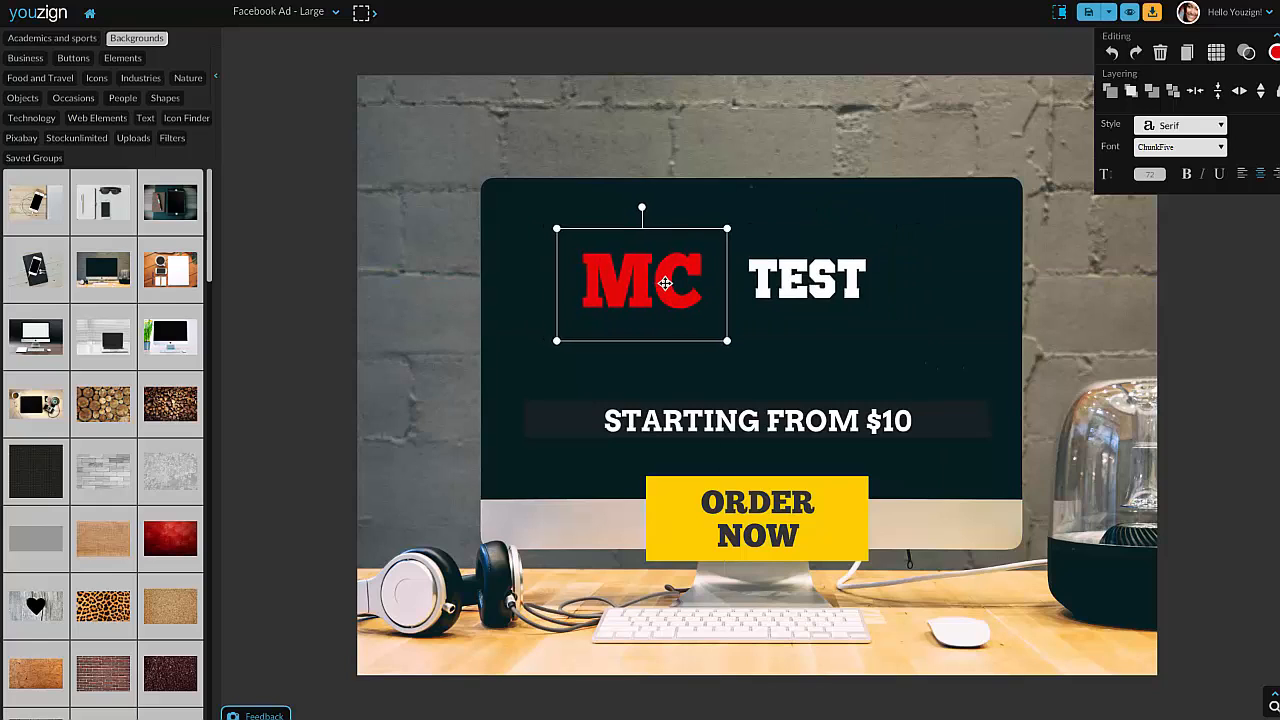
{"action": "left_click", "coordinate": [791, 290]}
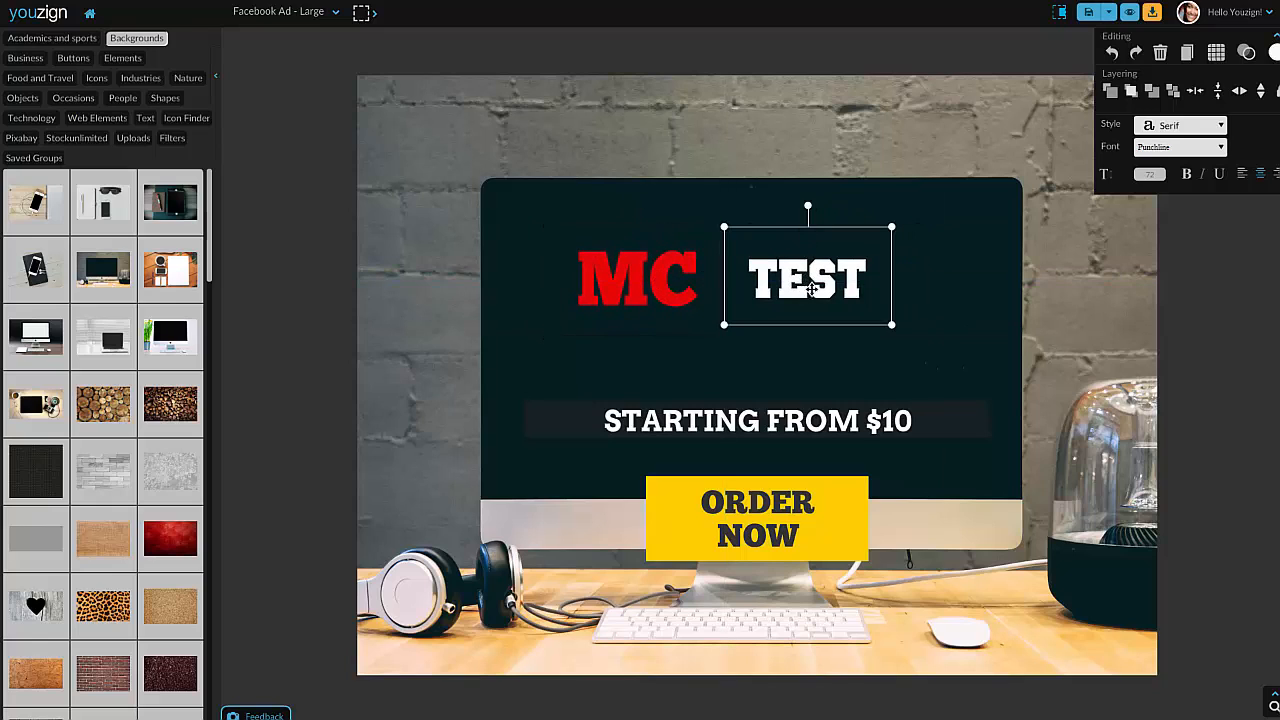
{"action": "mouse_move", "coordinate": [817, 282]}
{"action": "left_mouse_down"}
{"action": "mouse_move", "coordinate": [833, 251]}
{"action": "mouse_move", "coordinate": [811, 290]}
{"action": "left_mouse_up"}
{"action": "mouse_move", "coordinate": [794, 431]}
{"action": "left_mouse_down"}
{"action": "mouse_move", "coordinate": [768, 425]}
{"action": "mouse_move", "coordinate": [794, 428]}
{"action": "left_mouse_up"}
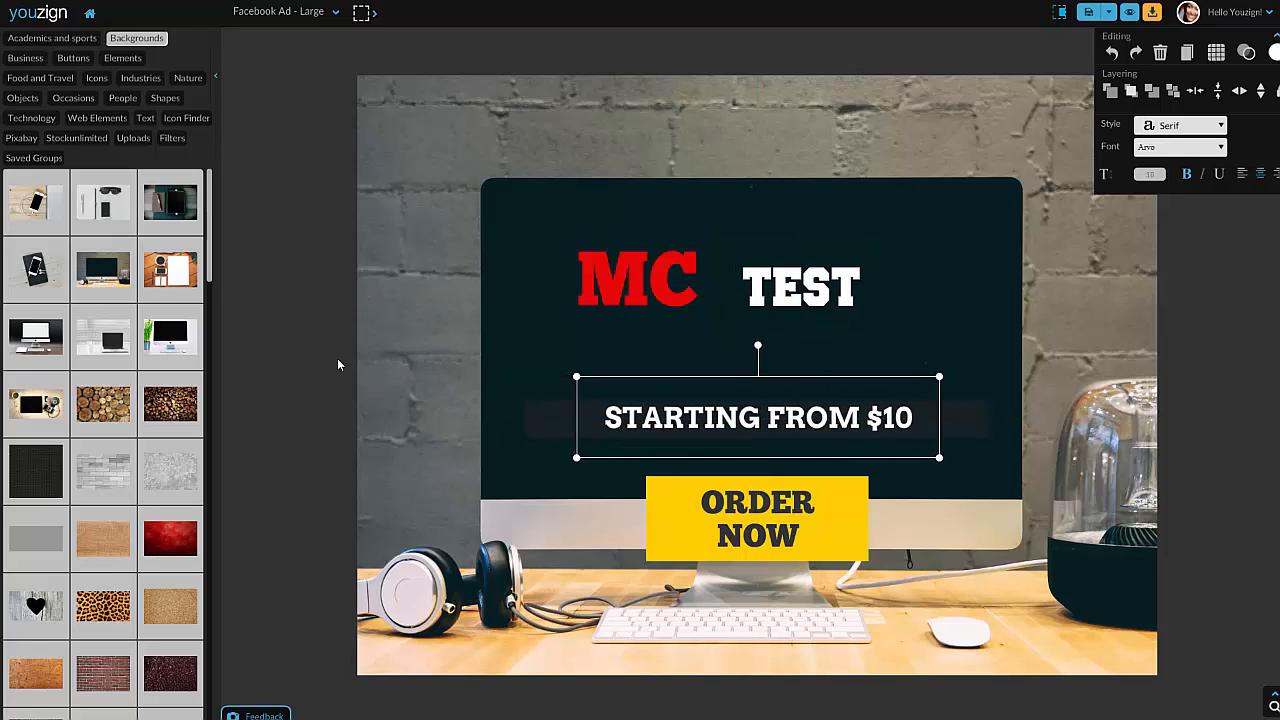
Step: Try the blue cloudy background as a layer behind the ad's texts and button, and delete it
{"action": "scroll", "coordinate": [150, 440], "scroll_direction": "down", "scroll_amount": 10}
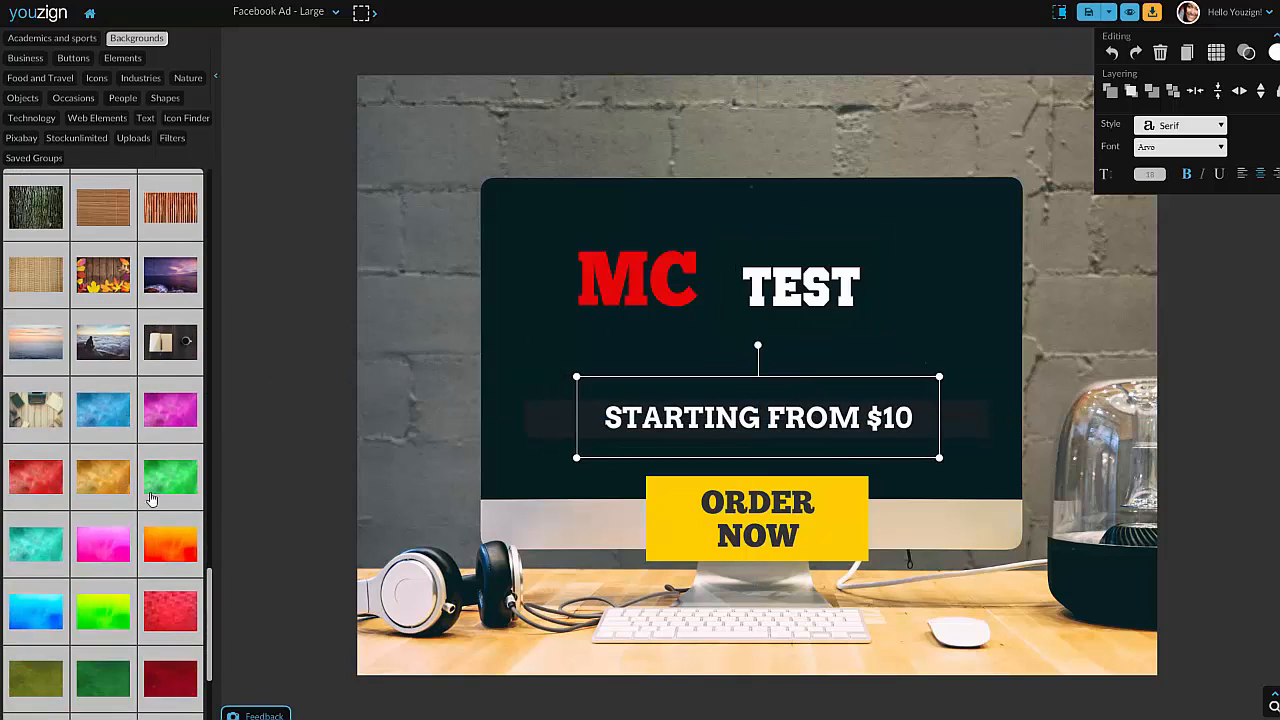
{"action": "left_click", "coordinate": [93, 415]}
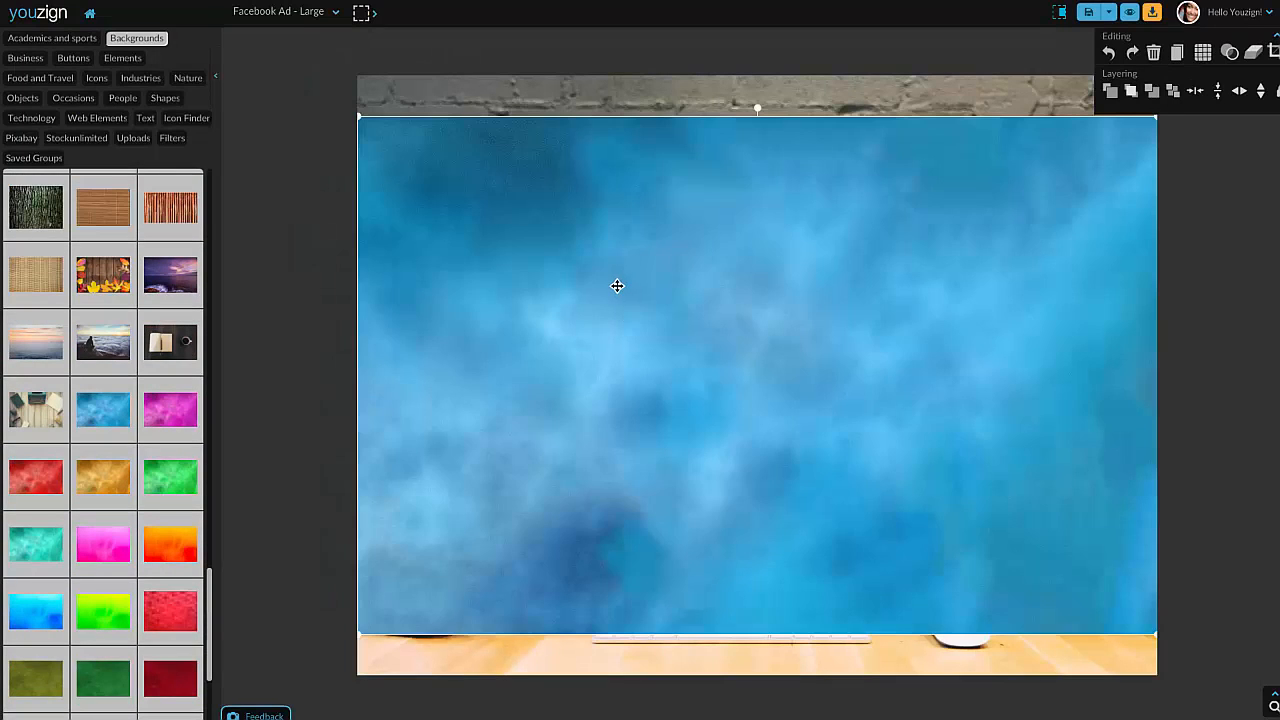
{"action": "left_click", "coordinate": [1151, 91]}
{"action": "left_click", "coordinate": [1110, 91]}
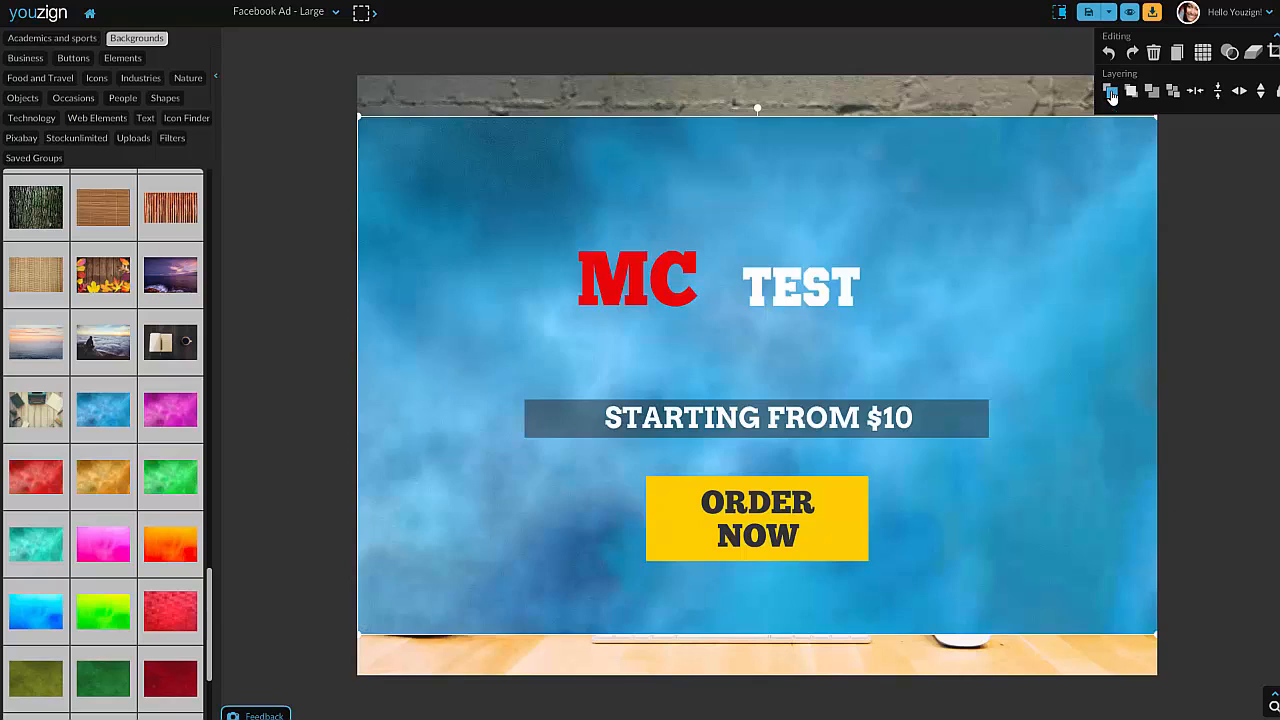
{"action": "left_click_drag", "start_coordinate": [913, 321], "coordinate": [941, 320]}
{"action": "key", "text": "Delete"}
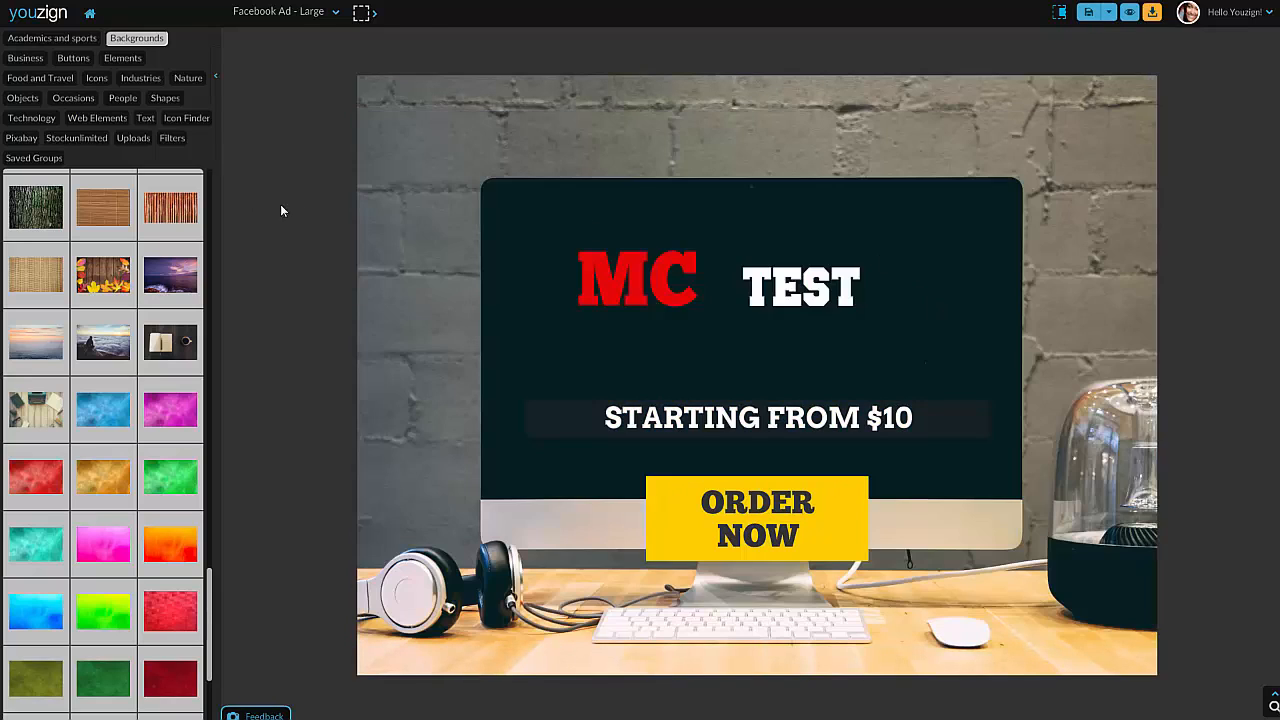
Step: Try the coloured graduation cap from the Academics and sports graphics near the MC text, and delete it
{"action": "left_click", "coordinate": [34, 44]}
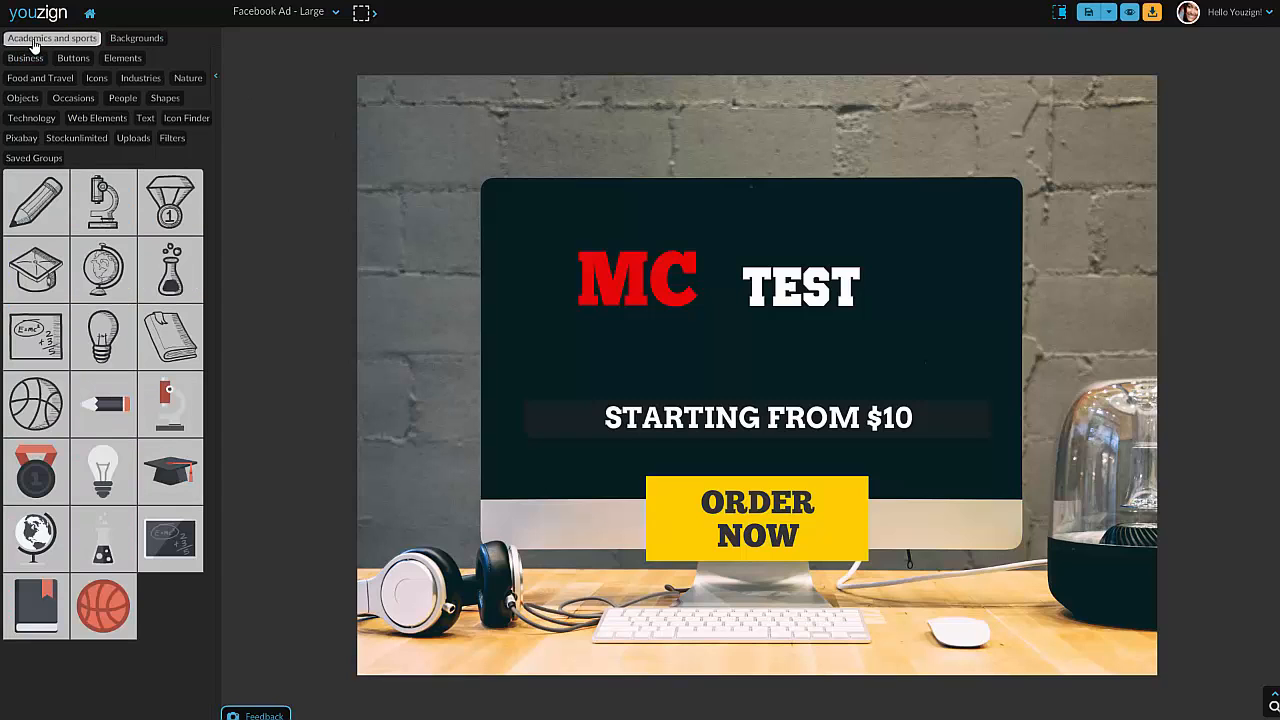
{"action": "left_click", "coordinate": [169, 478]}
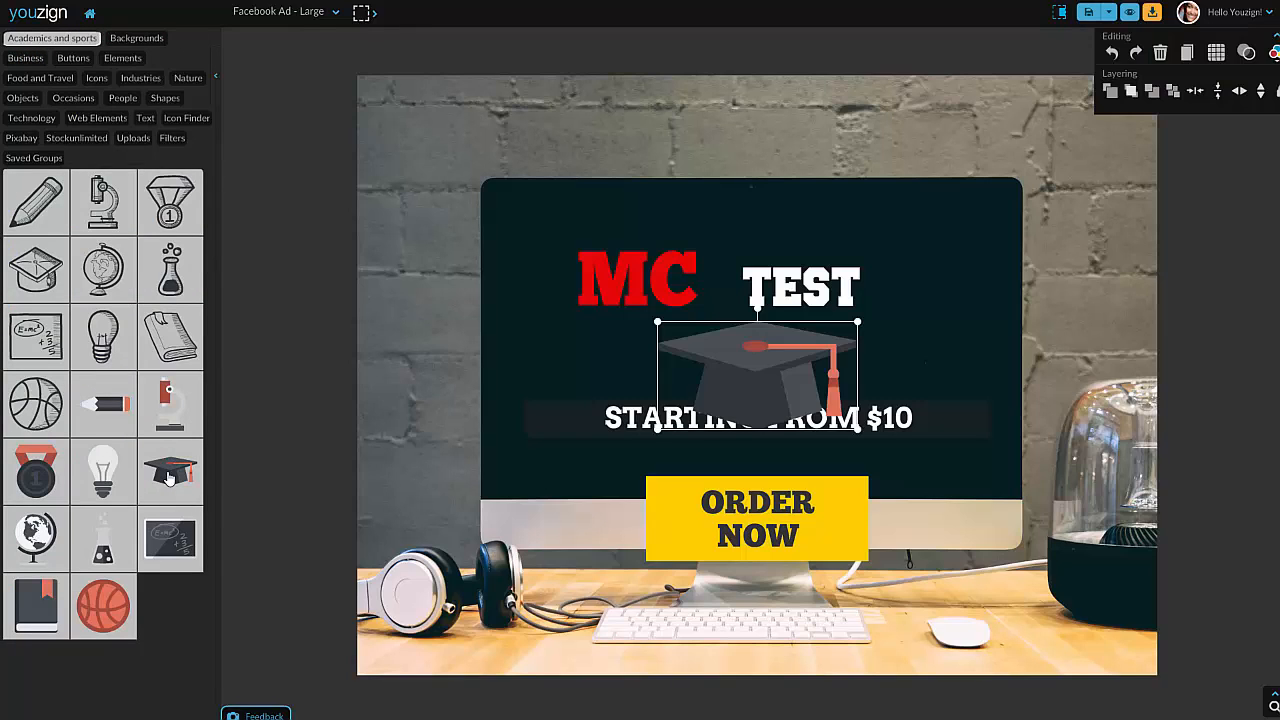
{"action": "left_click_drag", "start_coordinate": [741, 370], "coordinate": [573, 343]}
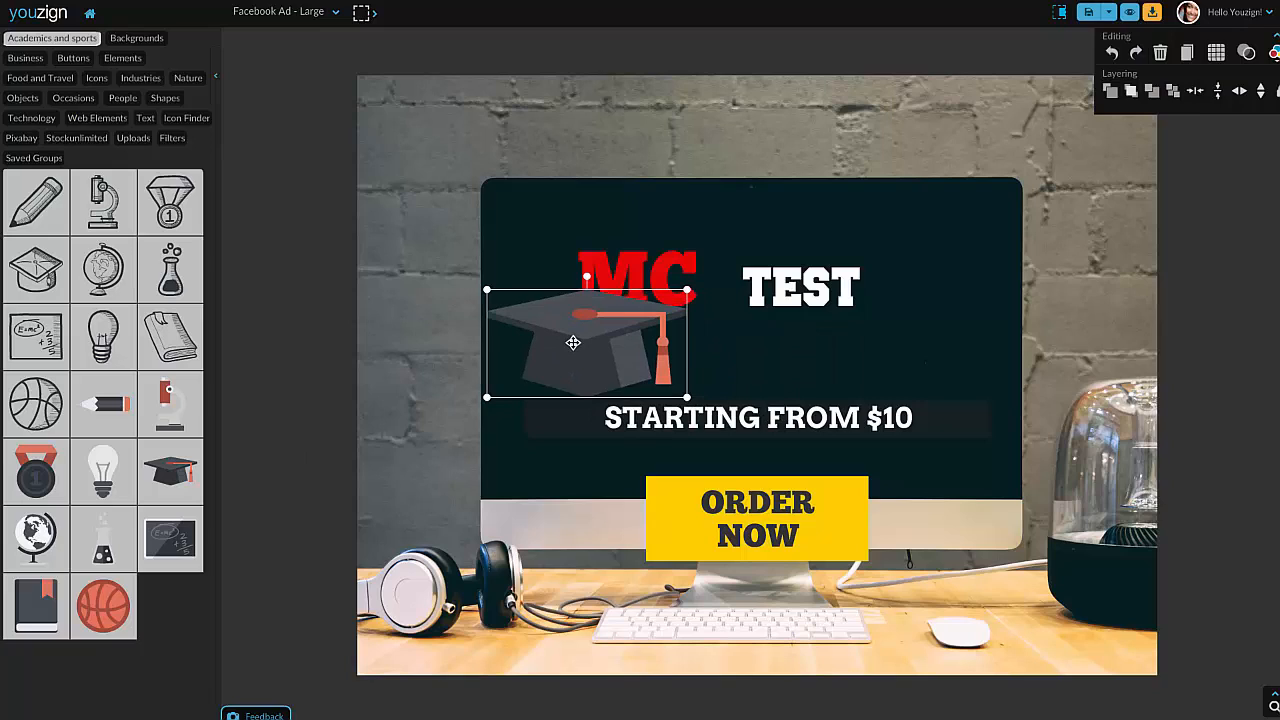
{"action": "key", "text": "Delete"}
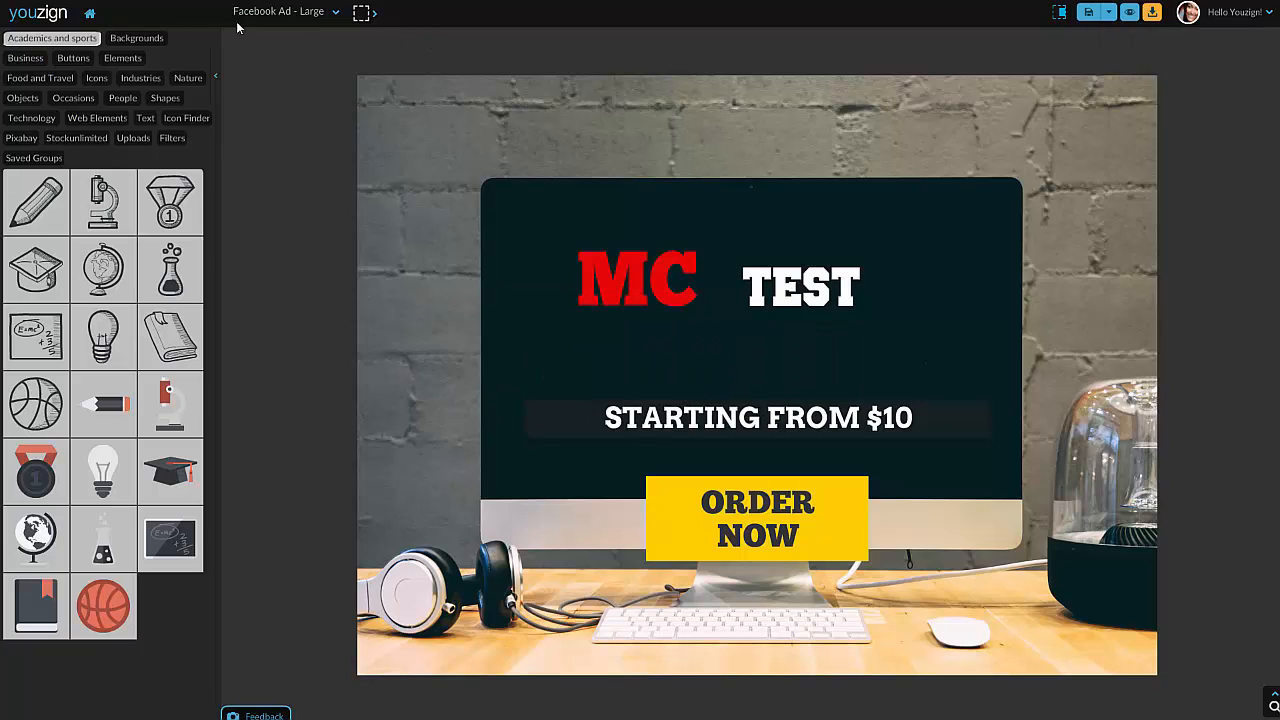
Step: Return to My Designs and start a new blank Video design (640x360), declining to load the unsaved work
{"action": "left_click", "coordinate": [89, 17]}
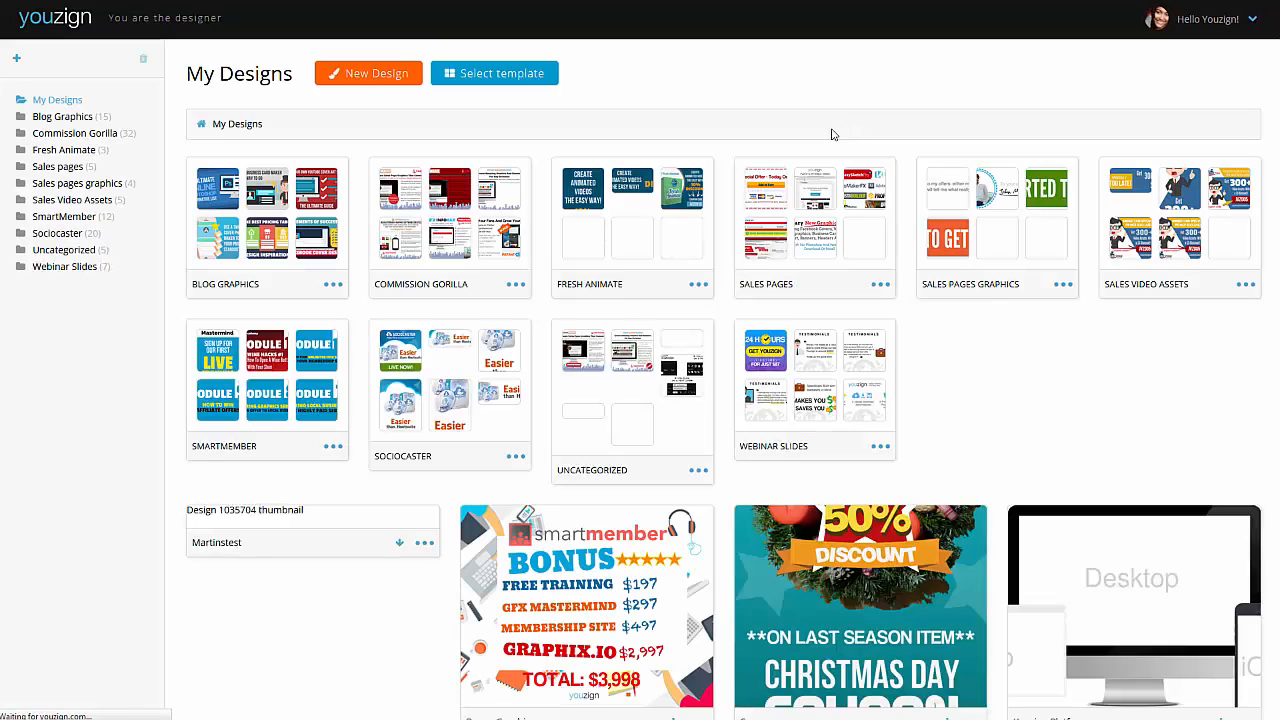
{"action": "left_click", "coordinate": [380, 76]}
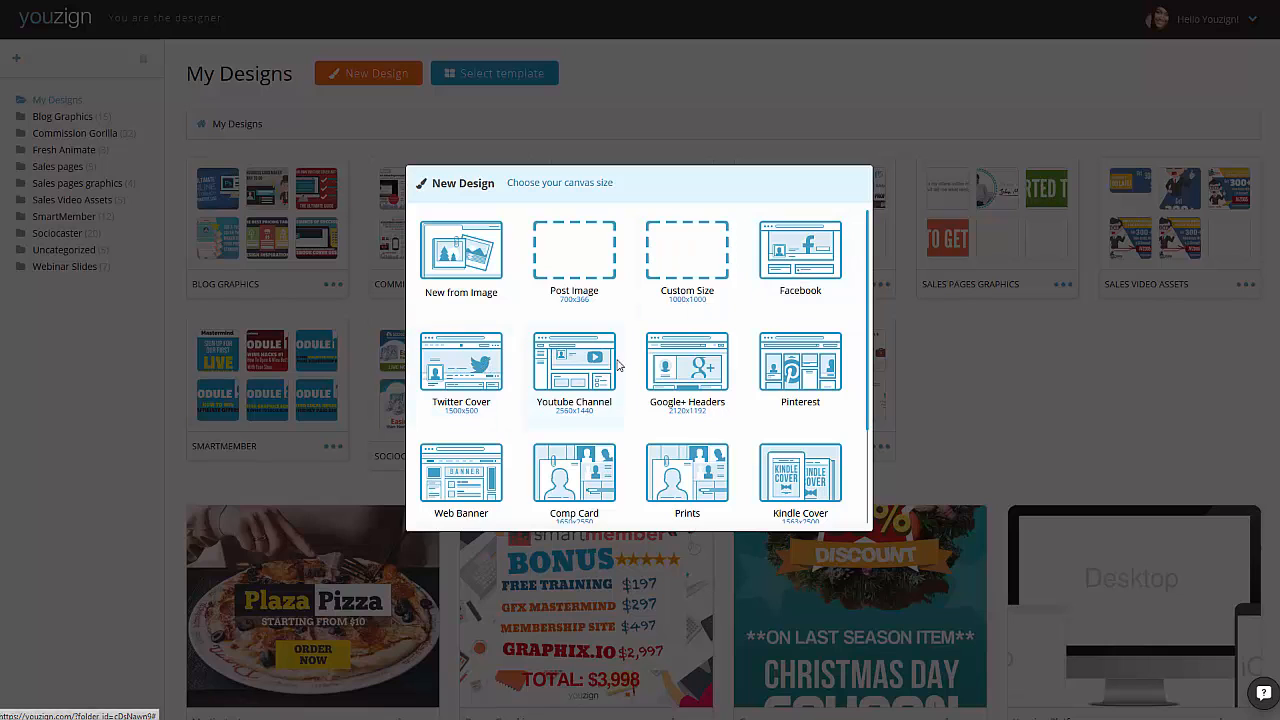
{"action": "scroll", "coordinate": [808, 385], "scroll_direction": "down", "scroll_amount": 1}
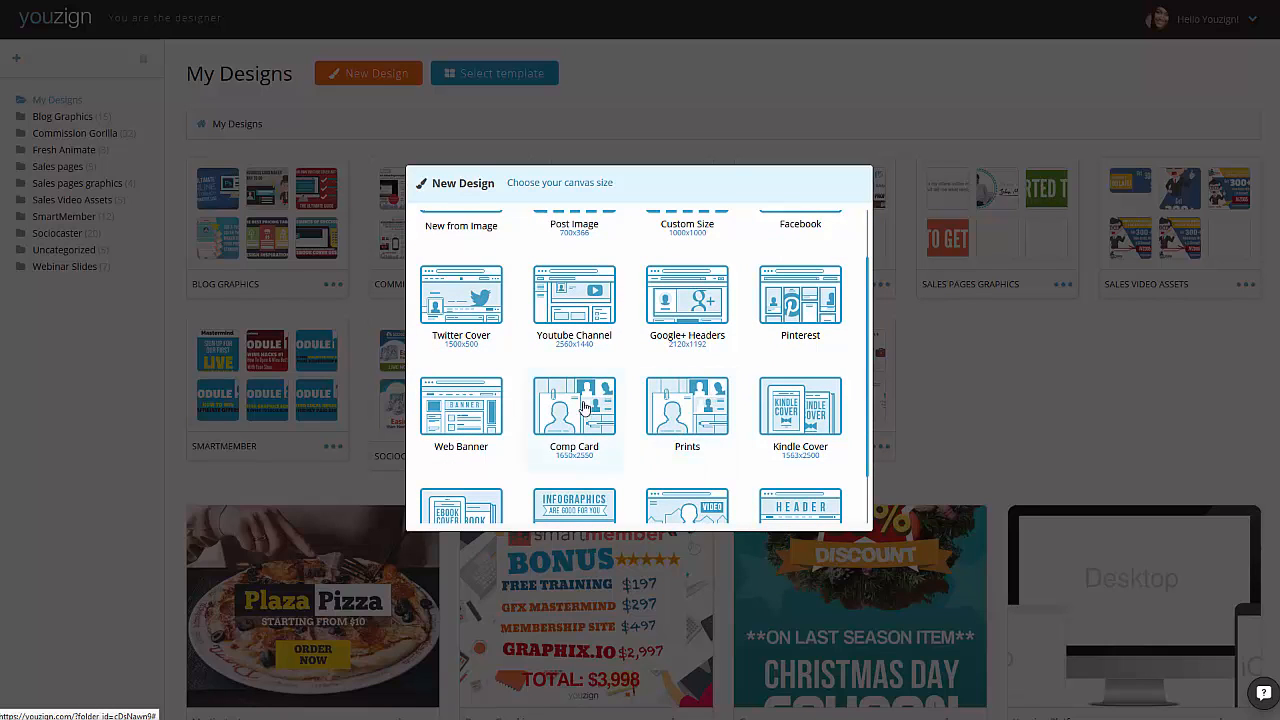
{"action": "scroll", "coordinate": [471, 432], "scroll_direction": "down", "scroll_amount": 1}
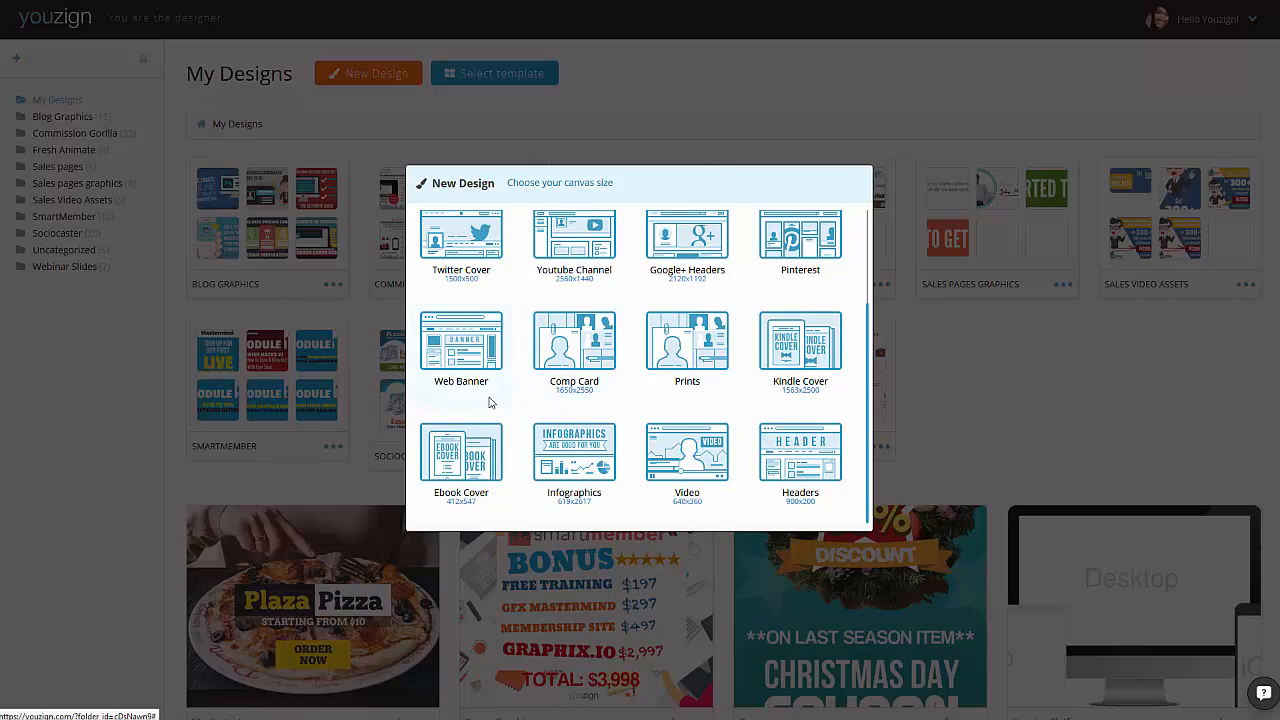
{"action": "left_click", "coordinate": [686, 465]}
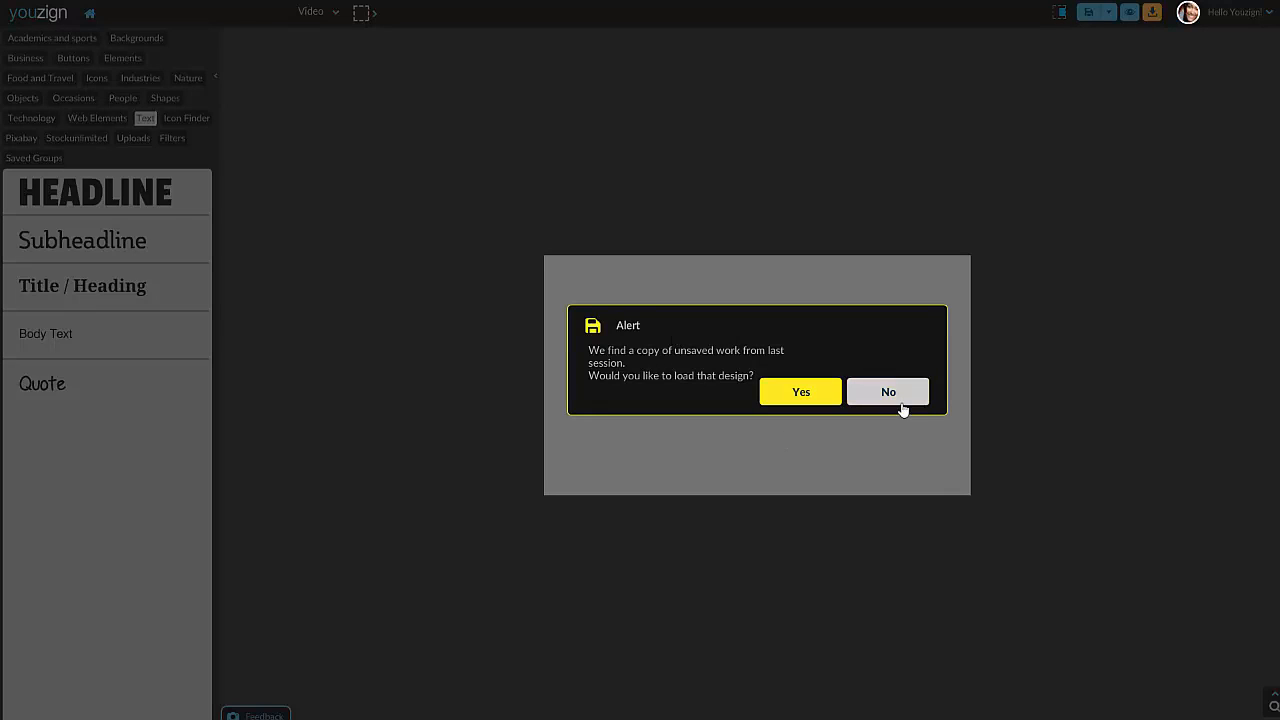
{"action": "left_click", "coordinate": [901, 404]}
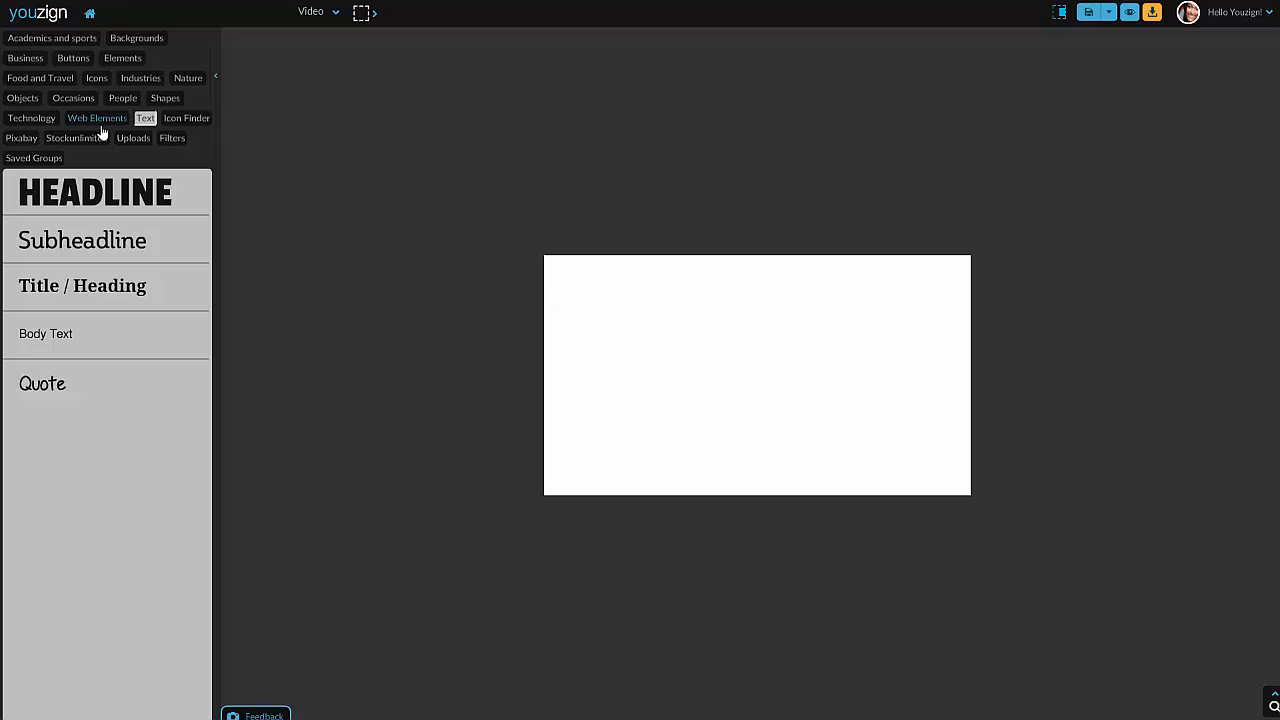
Step: Add the coloured handshake graphic from the Business category to the middle of the canvas
{"action": "left_click", "coordinate": [36, 62]}
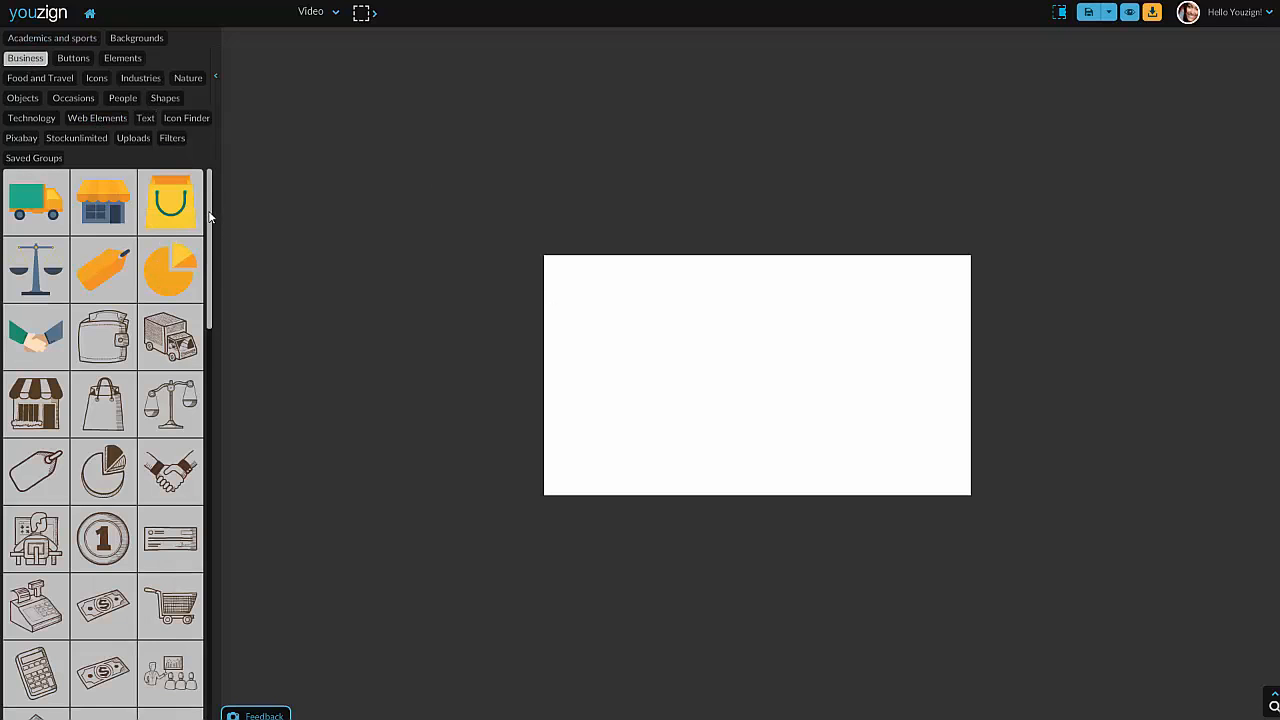
{"action": "mouse_move", "coordinate": [209, 217]}
{"action": "left_mouse_down"}
{"action": "mouse_move", "coordinate": [212, 277]}
{"action": "mouse_move", "coordinate": [210, 229]}
{"action": "left_mouse_up"}
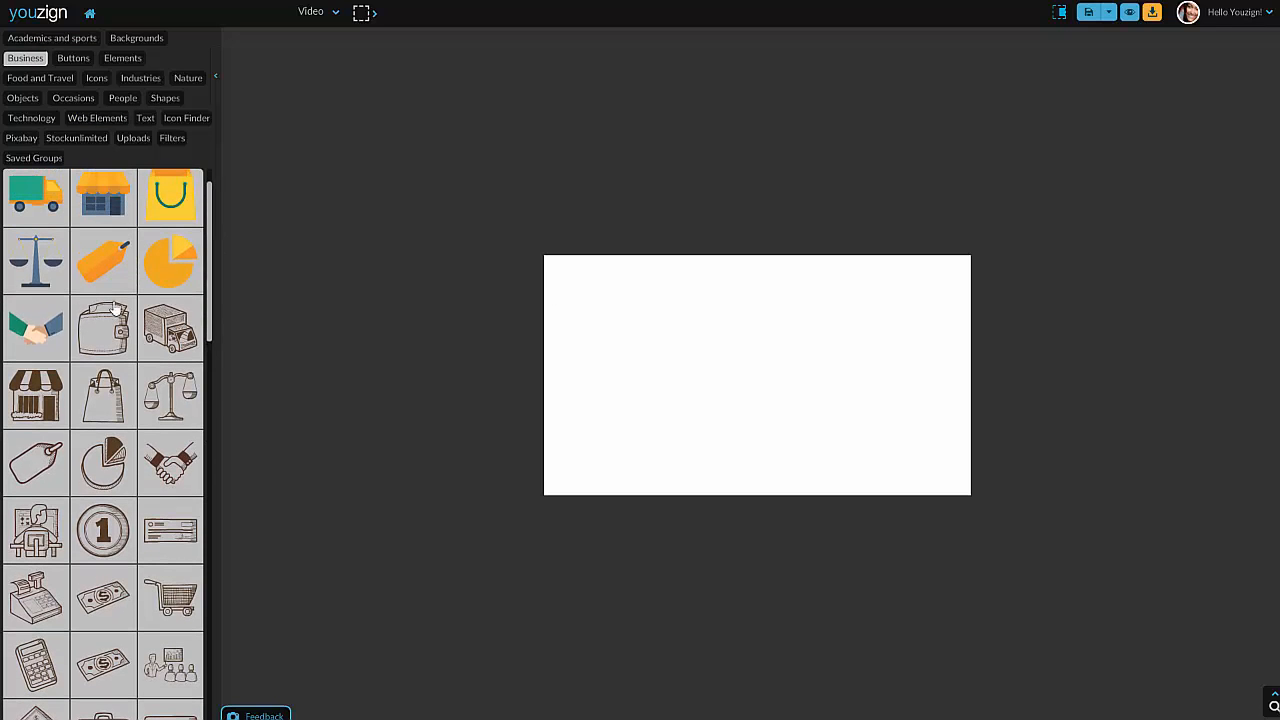
{"action": "left_click", "coordinate": [45, 324]}
{"action": "mouse_move", "coordinate": [780, 406]}
{"action": "left_mouse_down"}
{"action": "mouse_move", "coordinate": [737, 411]}
{"action": "mouse_move", "coordinate": [789, 406]}
{"action": "left_mouse_up"}
Step: Add the orange shopping cart from the Business graphics and shrink it into the canvas's lower-left area
{"action": "scroll", "coordinate": [89, 498], "scroll_direction": "down", "scroll_amount": 3}
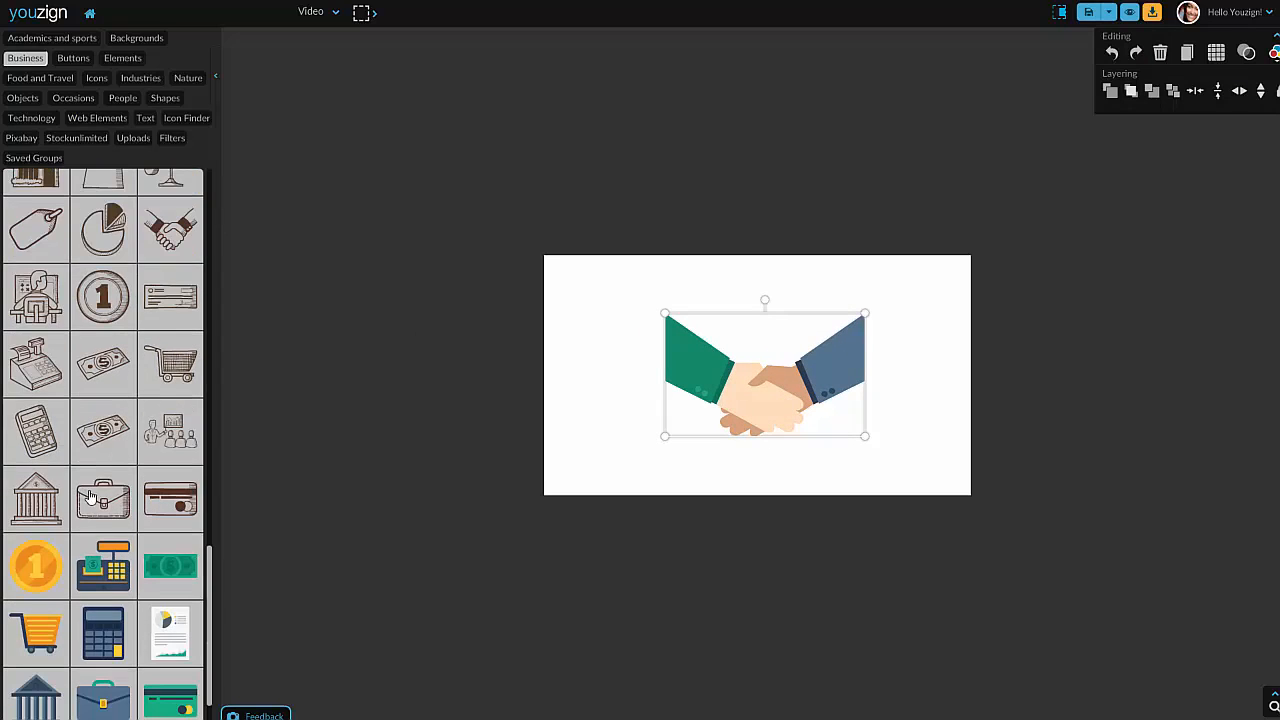
{"action": "scroll", "coordinate": [100, 500], "scroll_direction": "down", "scroll_amount": 1}
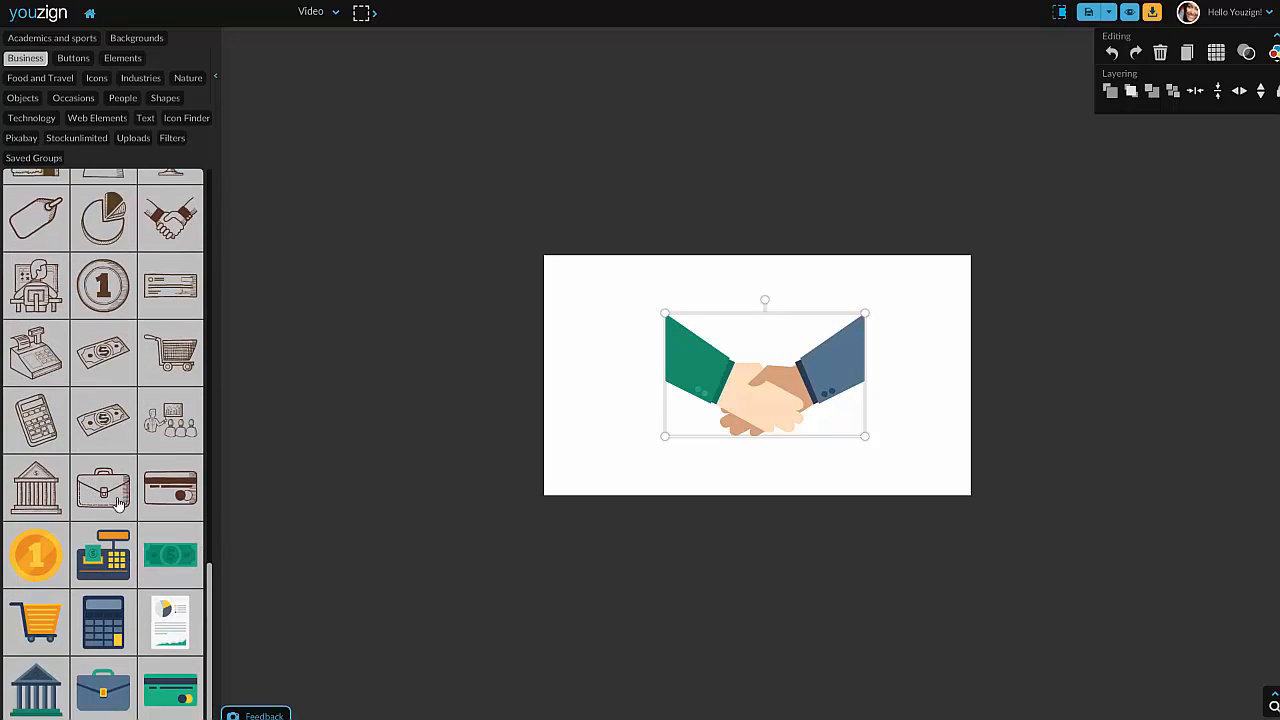
{"action": "left_click", "coordinate": [39, 620]}
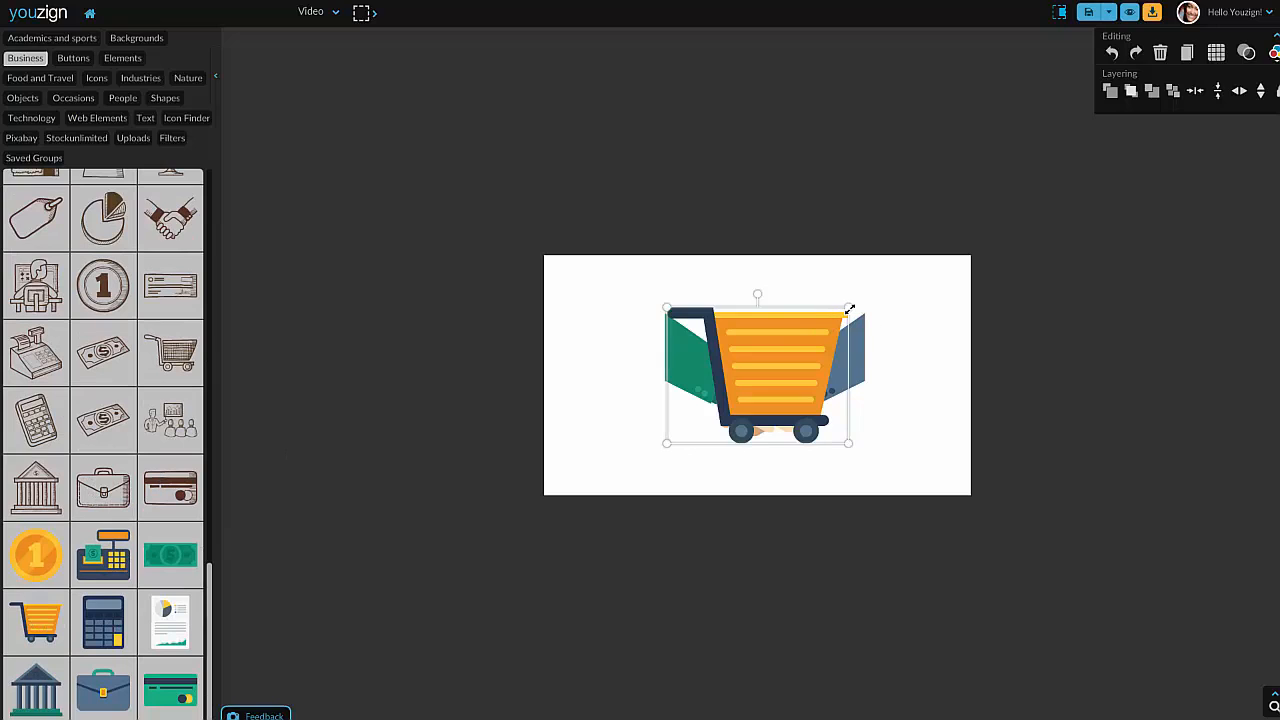
{"action": "left_click_drag", "start_coordinate": [850, 308], "coordinate": [618, 459]}
{"action": "left_click", "coordinate": [627, 386]}
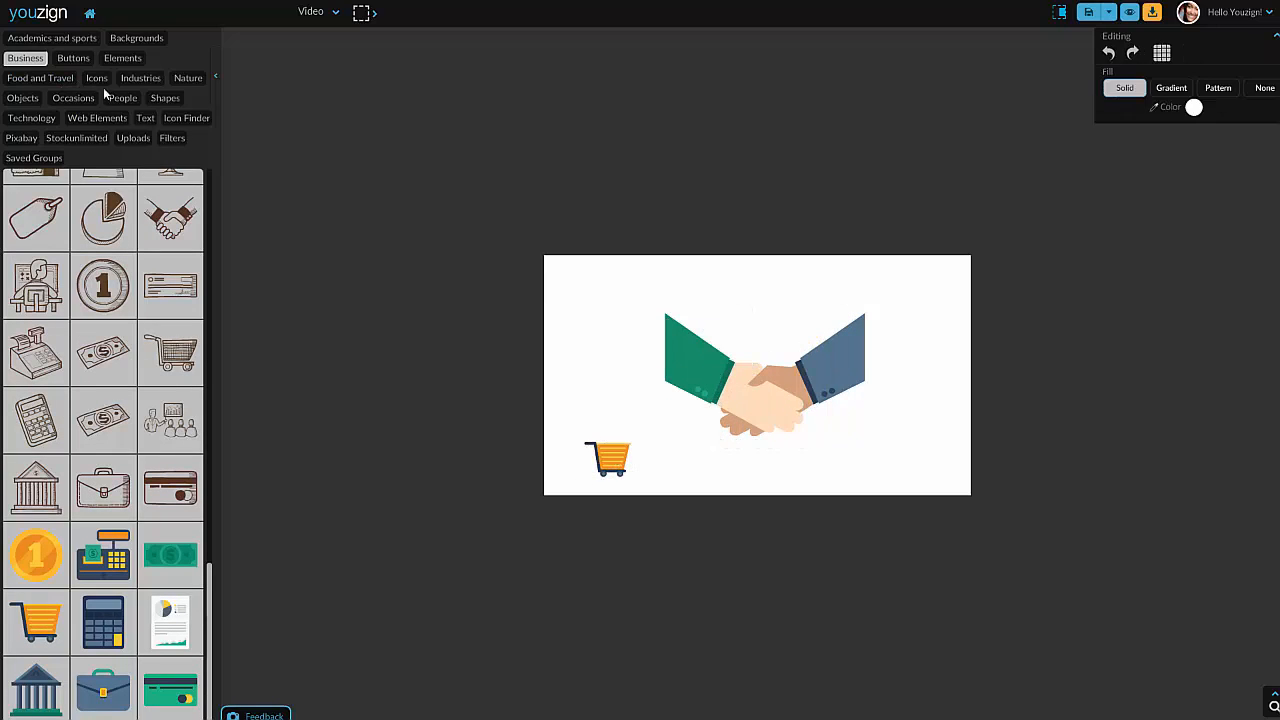
Step: Add the background photo of a tablet with coffee and camera, and send it behind the other graphics
{"action": "left_click", "coordinate": [134, 40]}
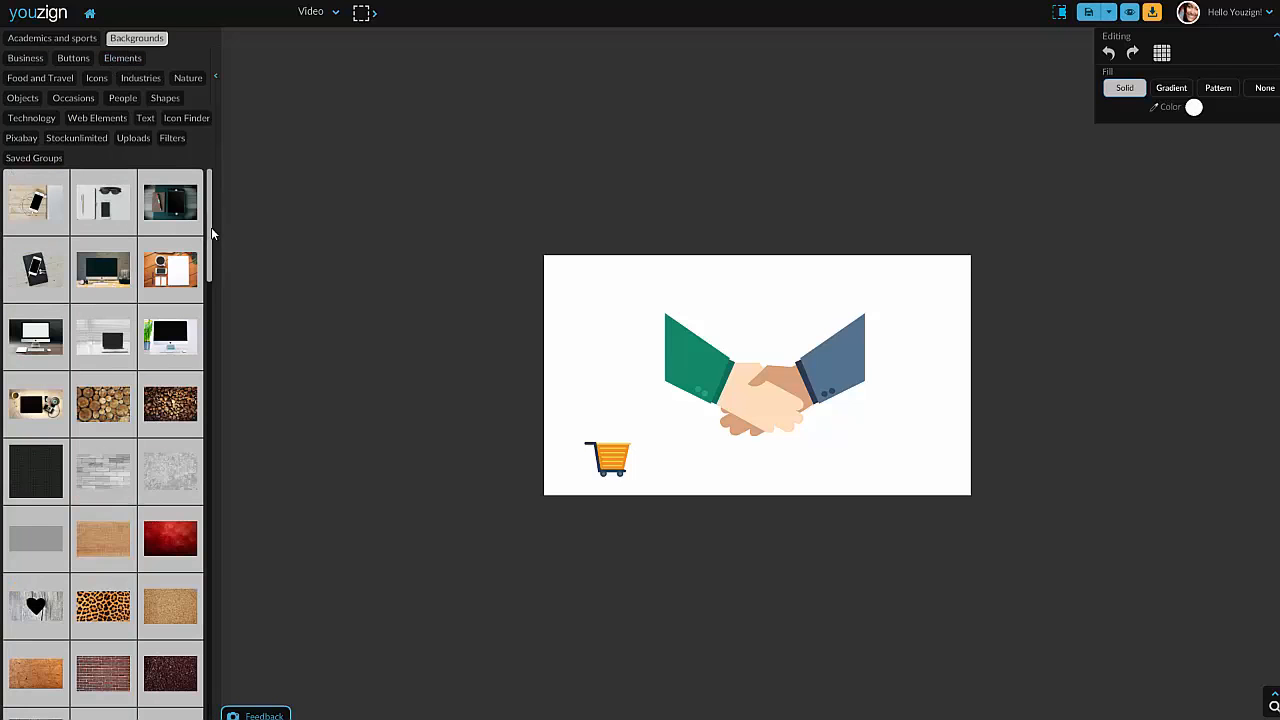
{"action": "left_click_drag", "start_coordinate": [211, 233], "coordinate": [212, 265]}
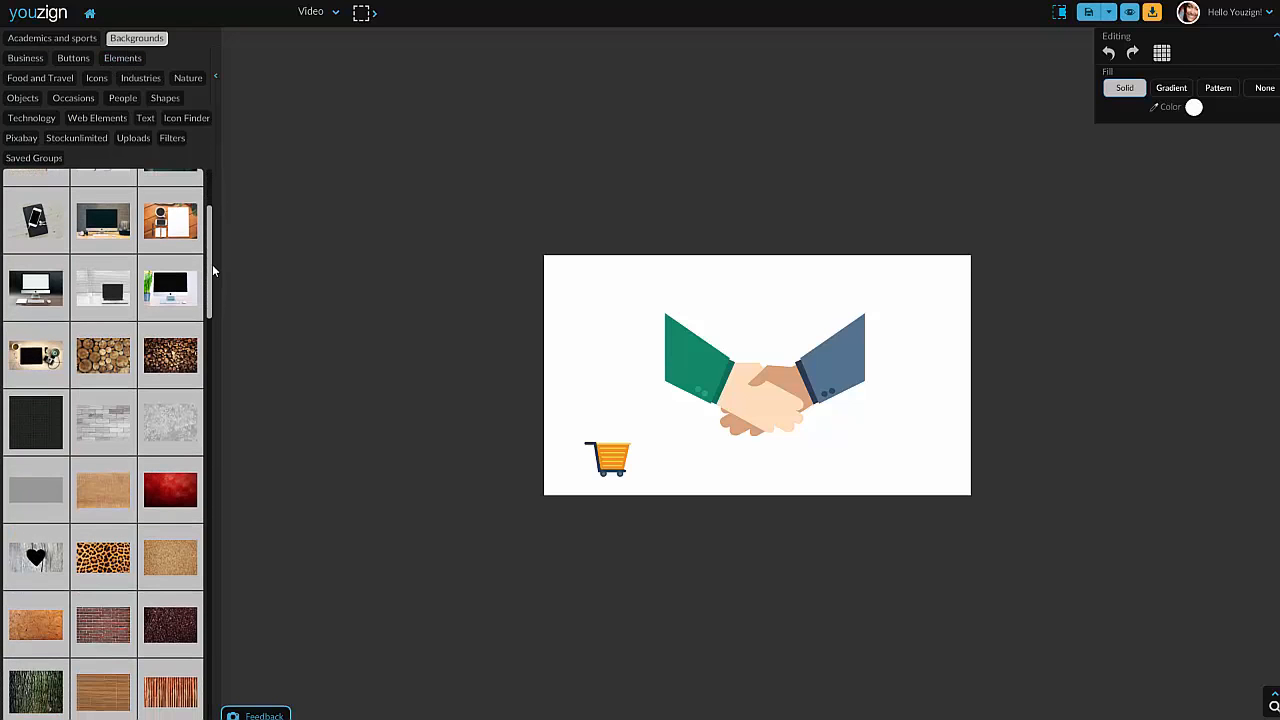
{"action": "left_click", "coordinate": [25, 356]}
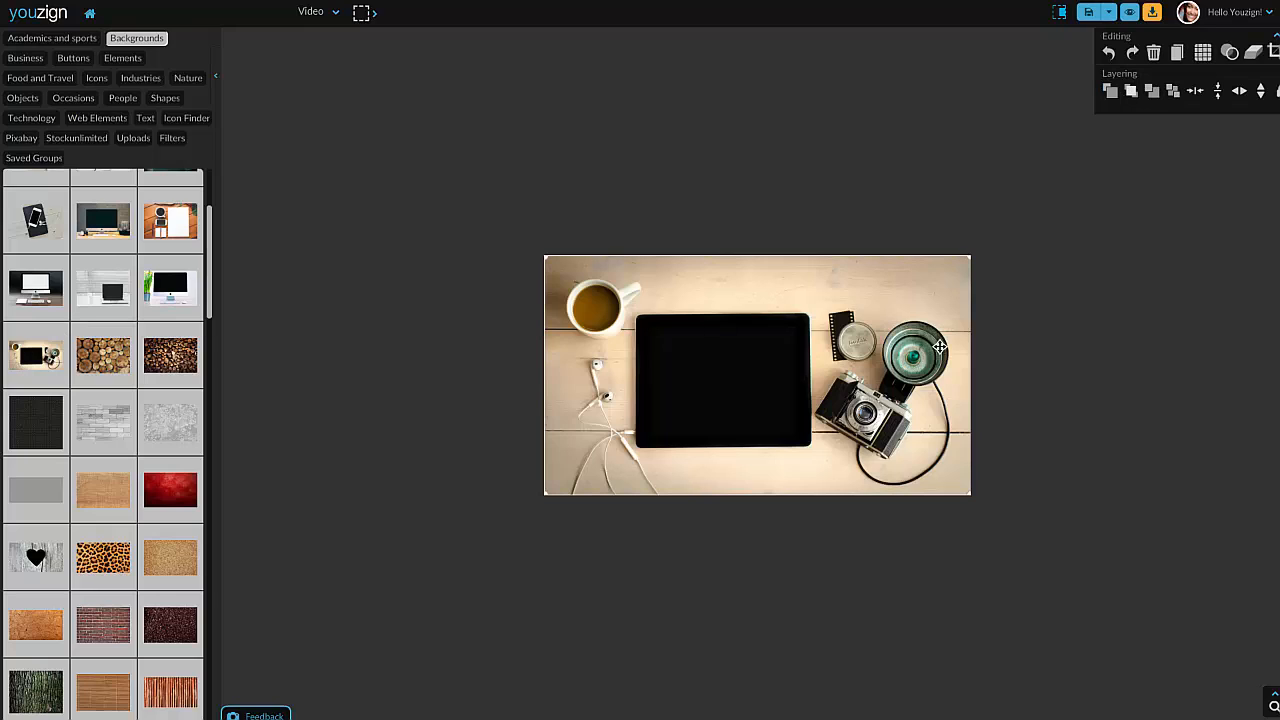
{"action": "left_click", "coordinate": [1172, 91]}
Step: Move and shrink the handshake to fit inside the pictured tablet's screen, nudging it slightly down to centre it
{"action": "left_click", "coordinate": [818, 386]}
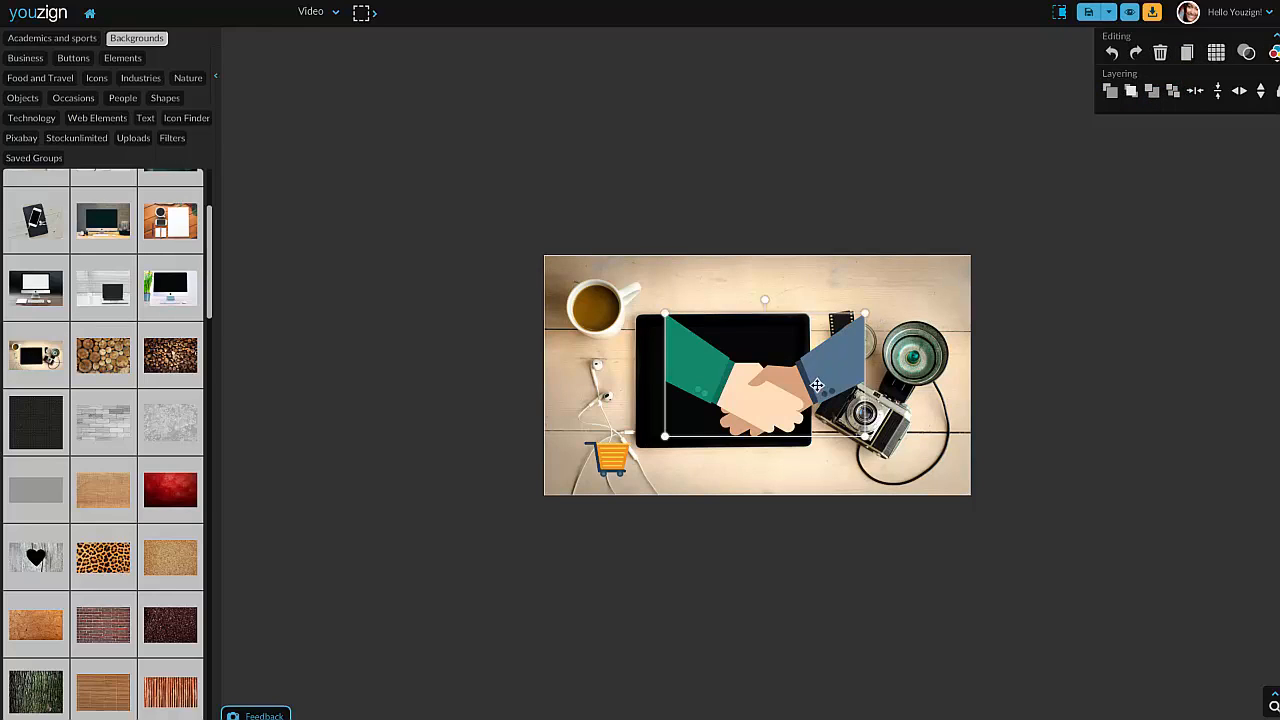
{"action": "left_click_drag", "start_coordinate": [839, 372], "coordinate": [820, 385]}
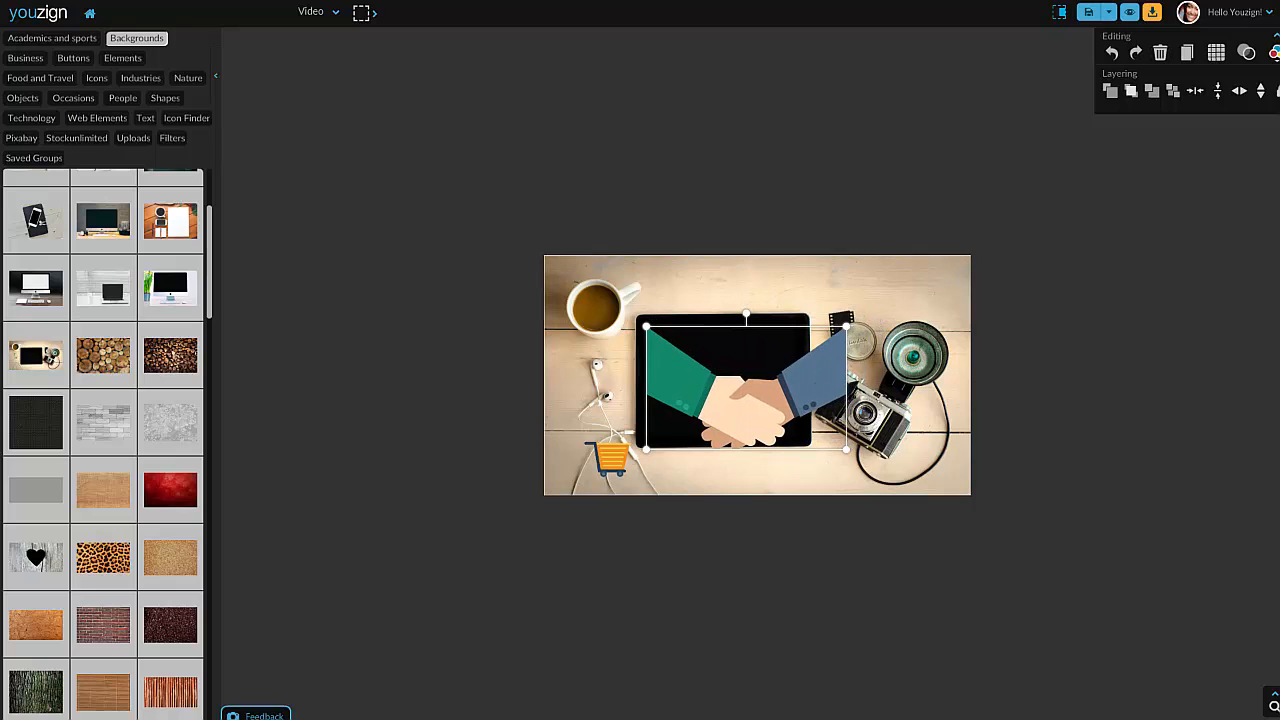
{"action": "left_click_drag", "start_coordinate": [845, 452], "coordinate": [803, 423]}
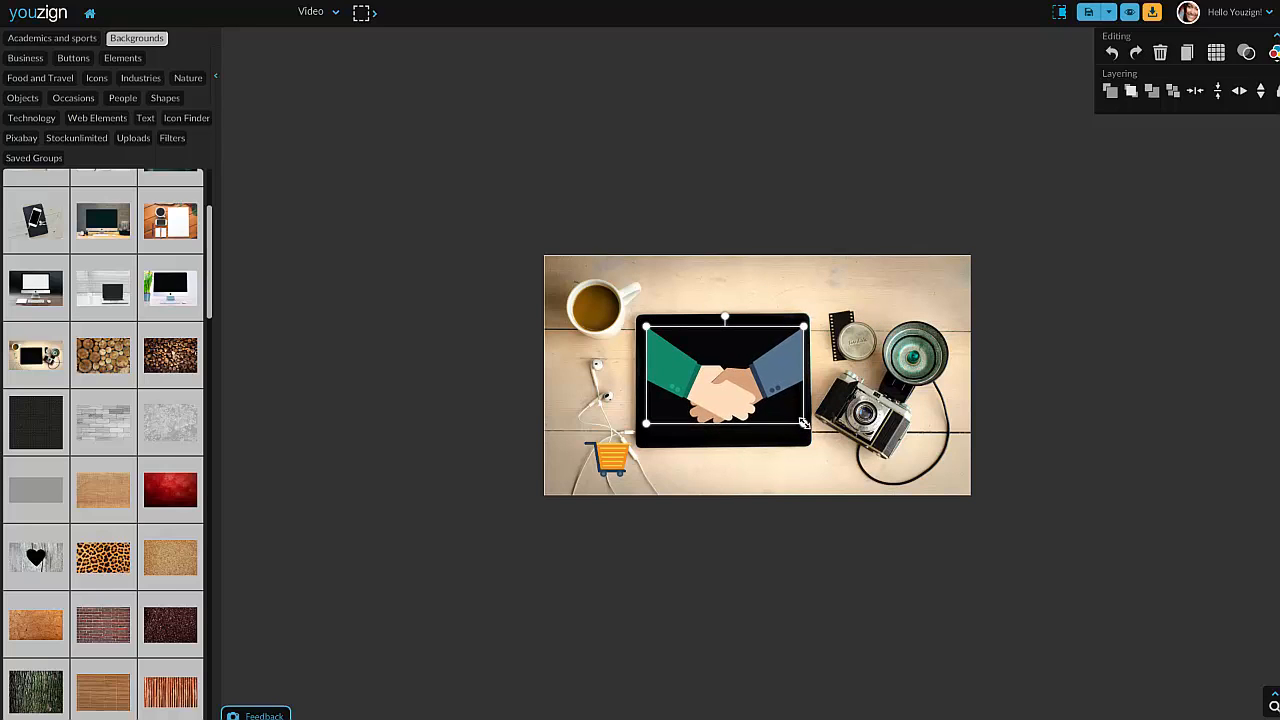
{"action": "left_click", "coordinate": [782, 364]}
{"action": "key", "text": "Down"}
{"action": "key", "text": "Down"}
{"action": "key", "text": "Down"}
{"action": "key", "text": "Down"}
{"action": "key", "text": "Down"}
{"action": "key", "text": "Down"}
{"action": "key", "text": "Down"}
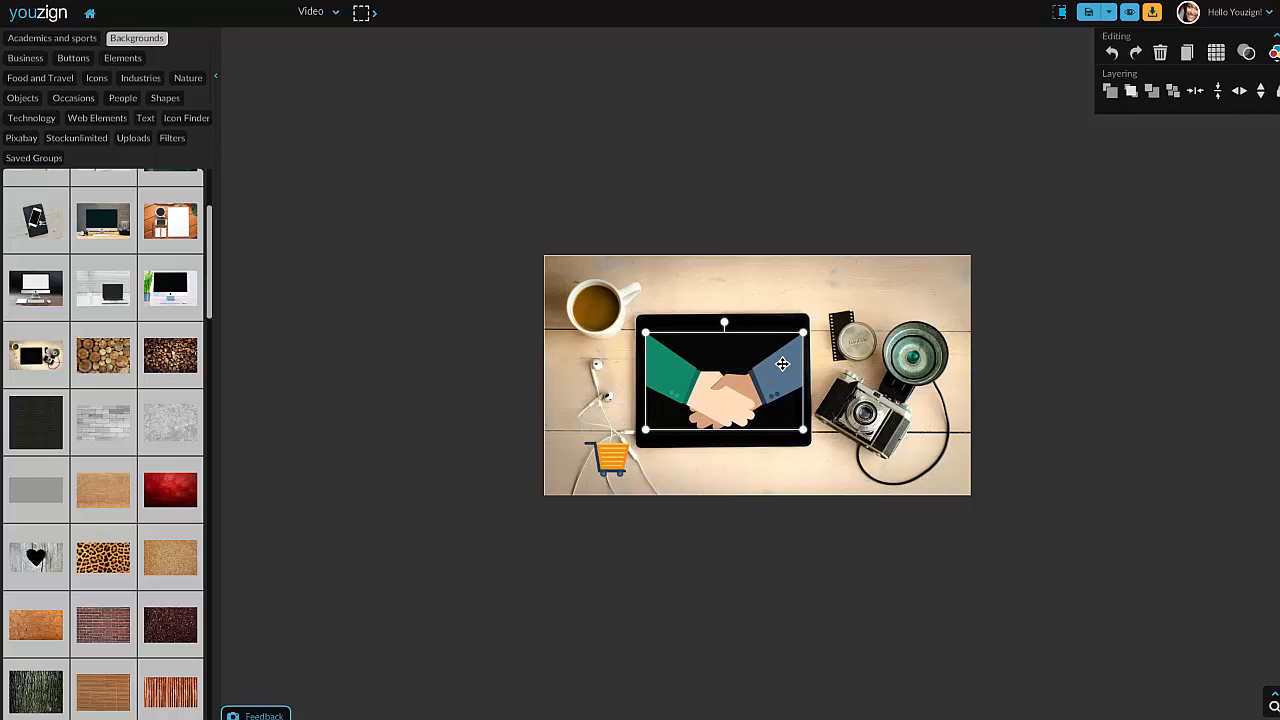
{"action": "left_click", "coordinate": [895, 332]}
{"action": "left_click", "coordinate": [702, 378]}
Step: Add a square shape and resize it to cover the pictured tablet's screen exactly
{"action": "left_click", "coordinate": [165, 98]}
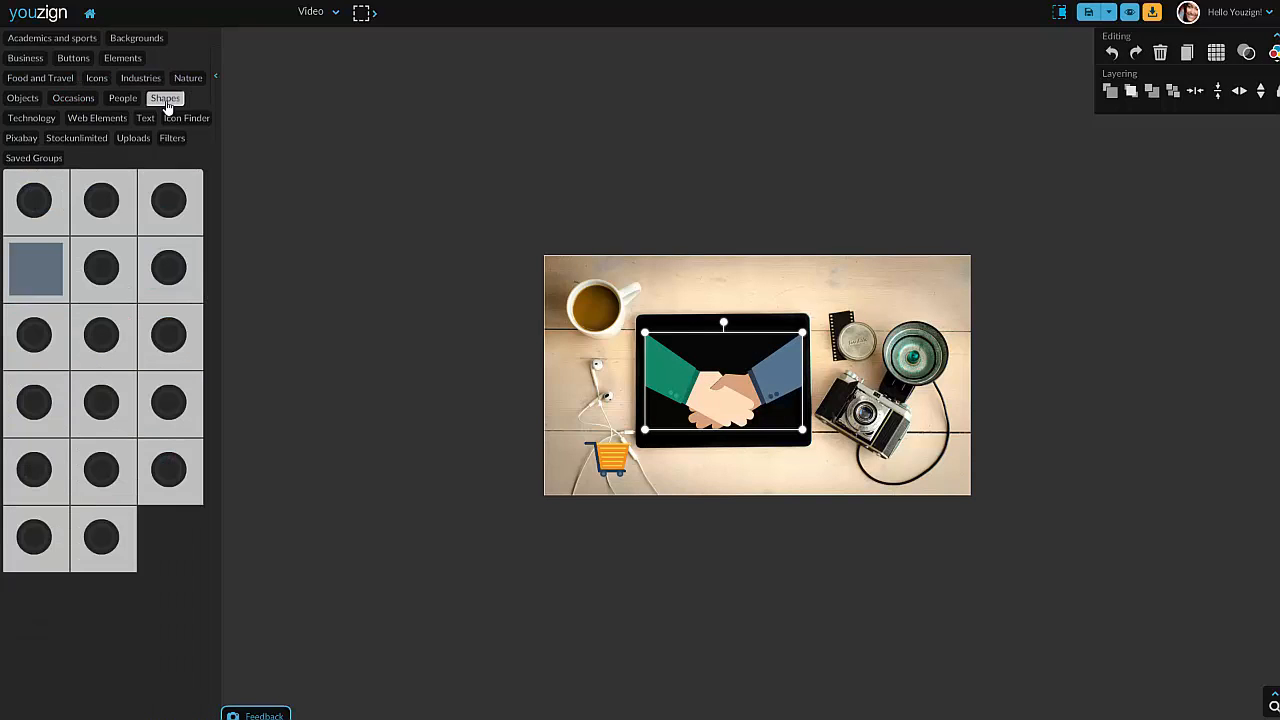
{"action": "left_click", "coordinate": [46, 264]}
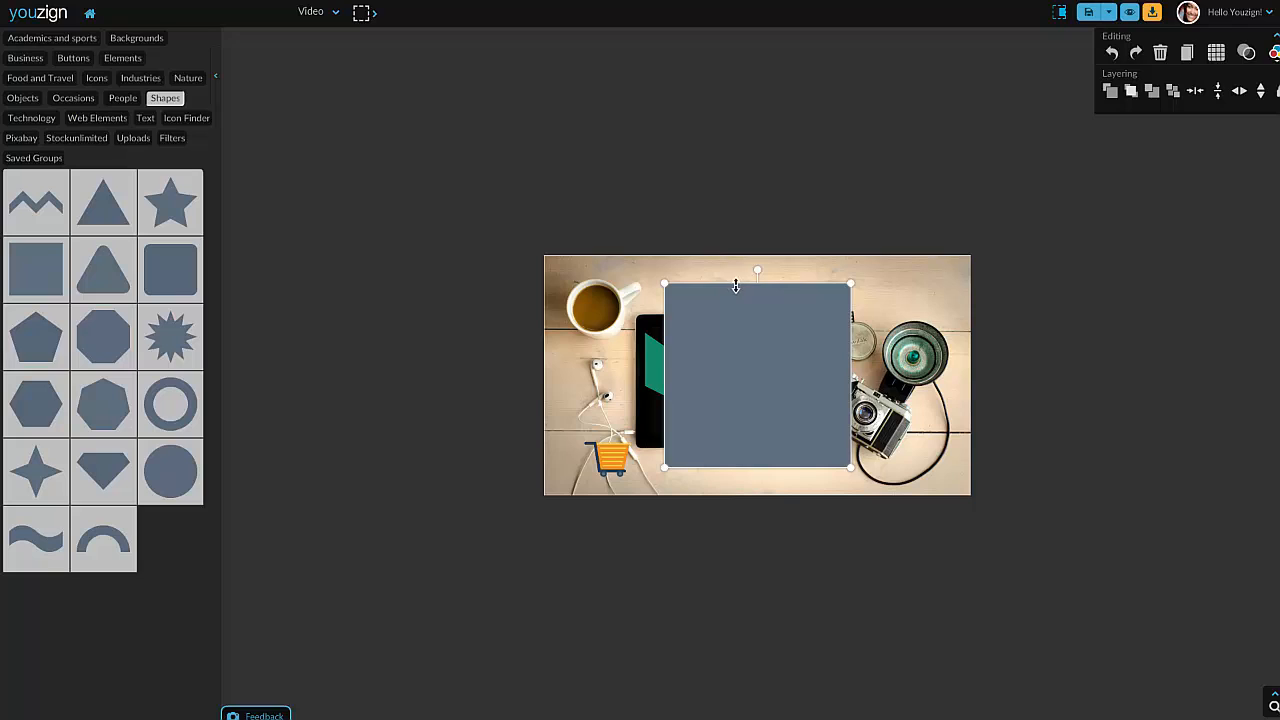
{"action": "left_click_drag", "start_coordinate": [735, 287], "coordinate": [730, 323]}
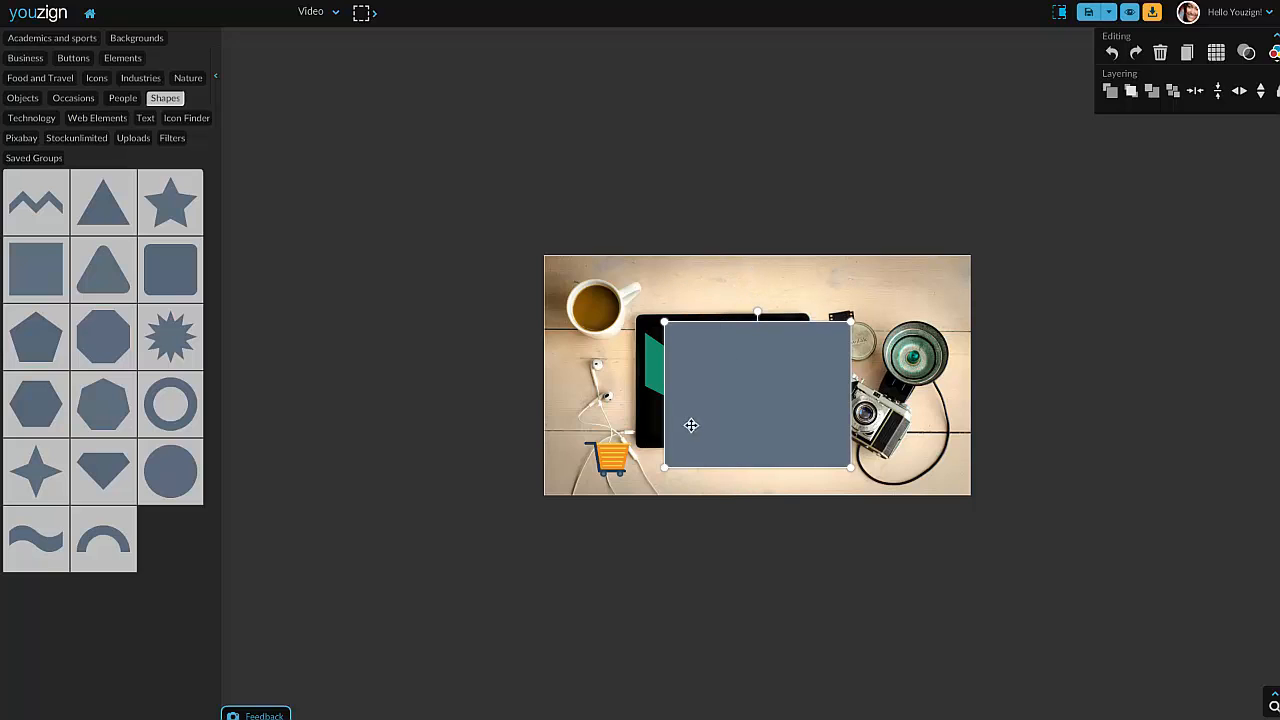
{"action": "left_click_drag", "start_coordinate": [677, 417], "coordinate": [658, 417]}
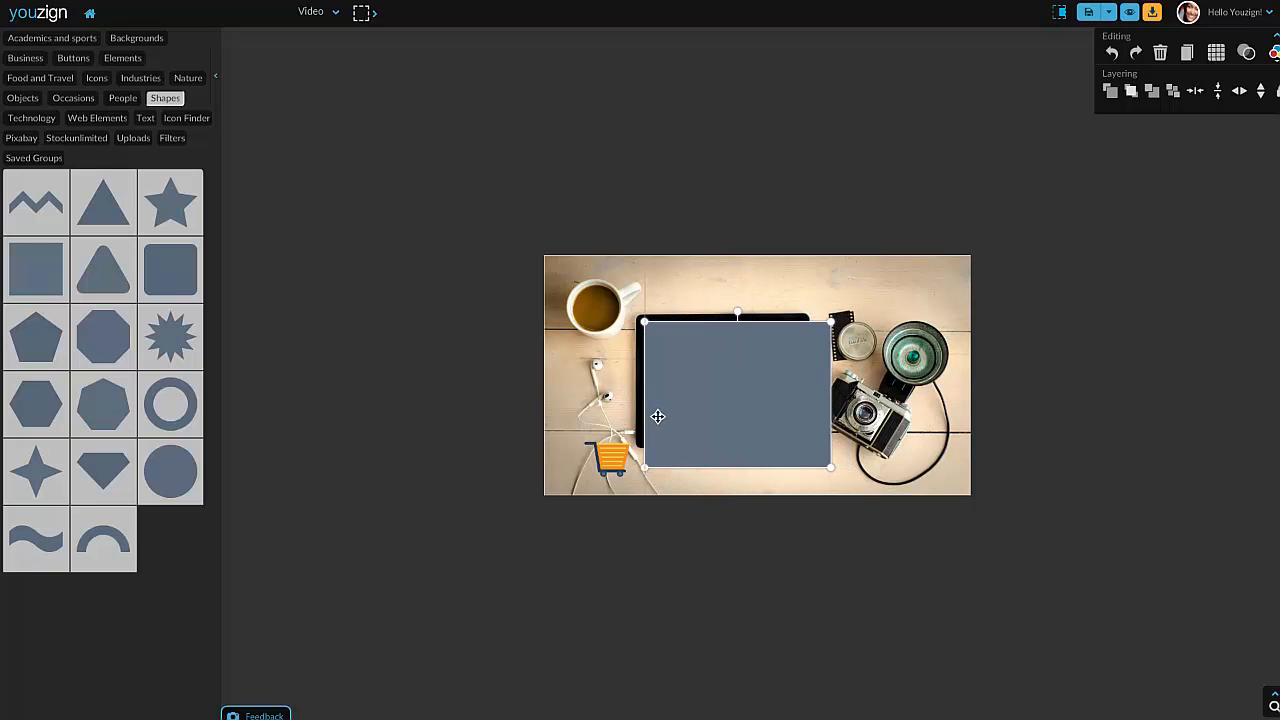
{"action": "left_click_drag", "start_coordinate": [829, 466], "coordinate": [796, 438]}
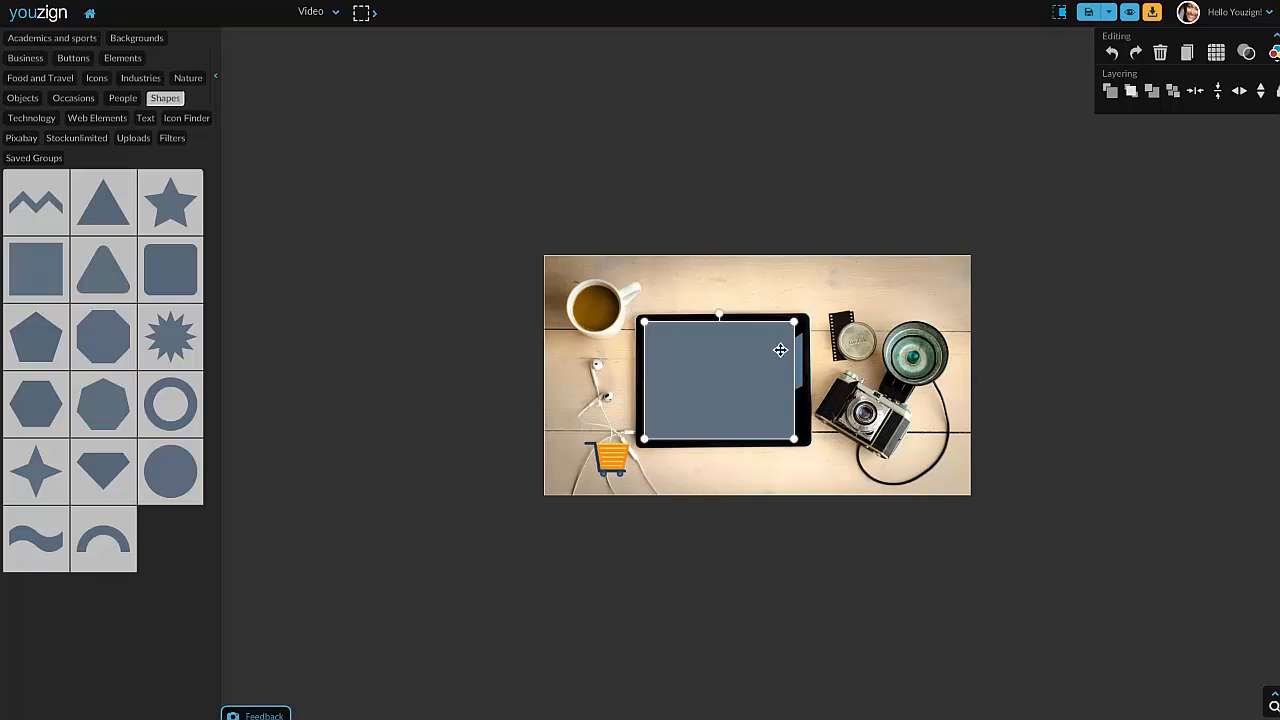
{"action": "left_click_drag", "start_coordinate": [795, 360], "coordinate": [803, 360]}
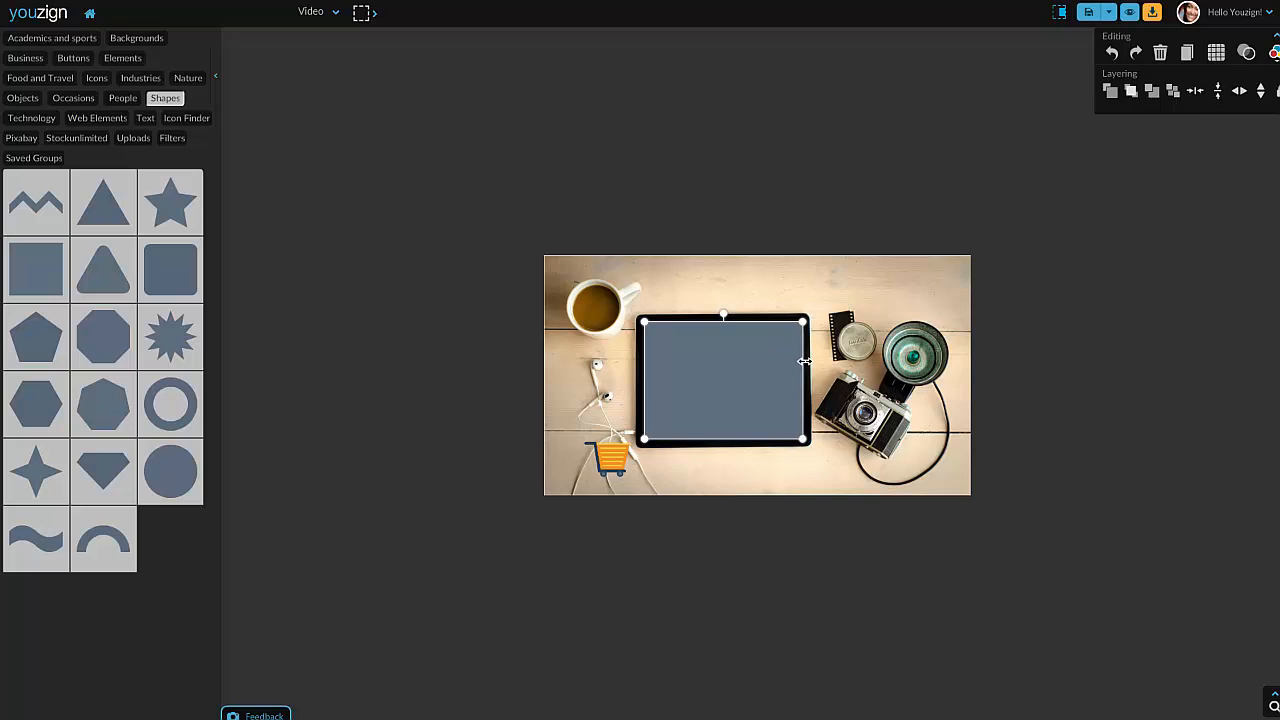
Step: Recolour the rectangle covering the tablet's screen white
{"action": "left_click", "coordinate": [1073, 136]}
{"action": "left_click", "coordinate": [738, 364]}
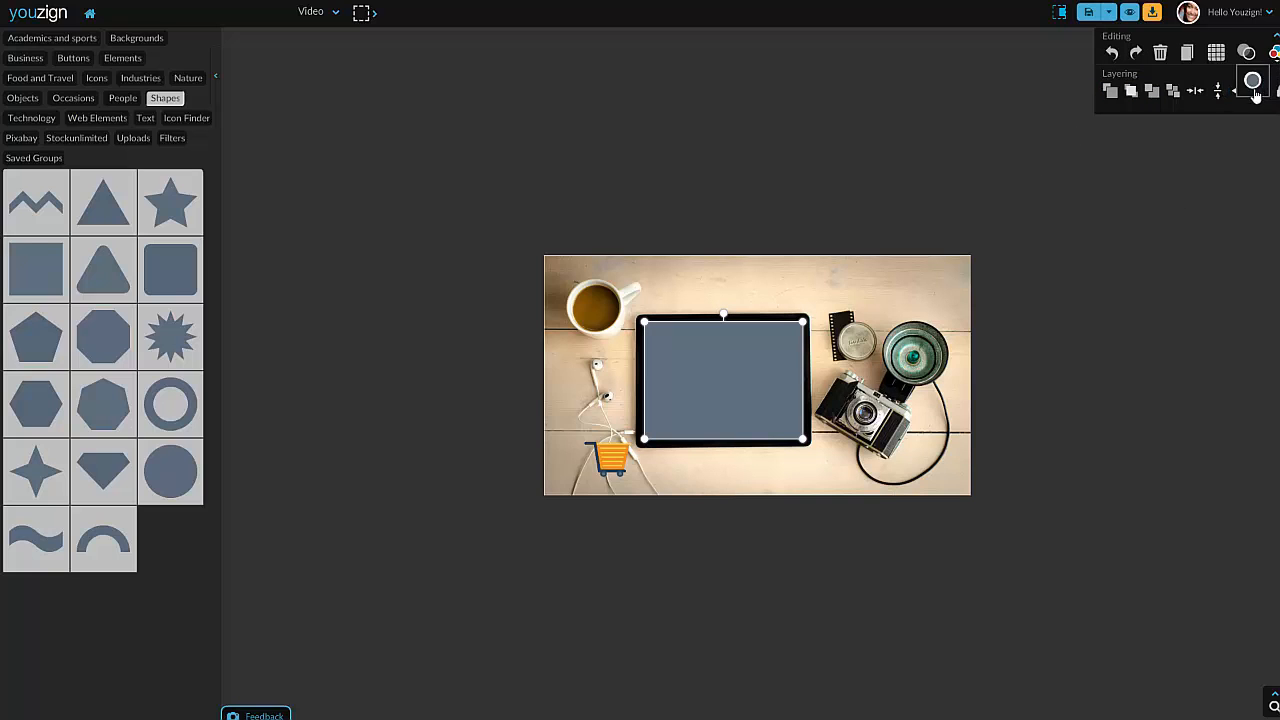
{"action": "left_click", "coordinate": [1253, 81]}
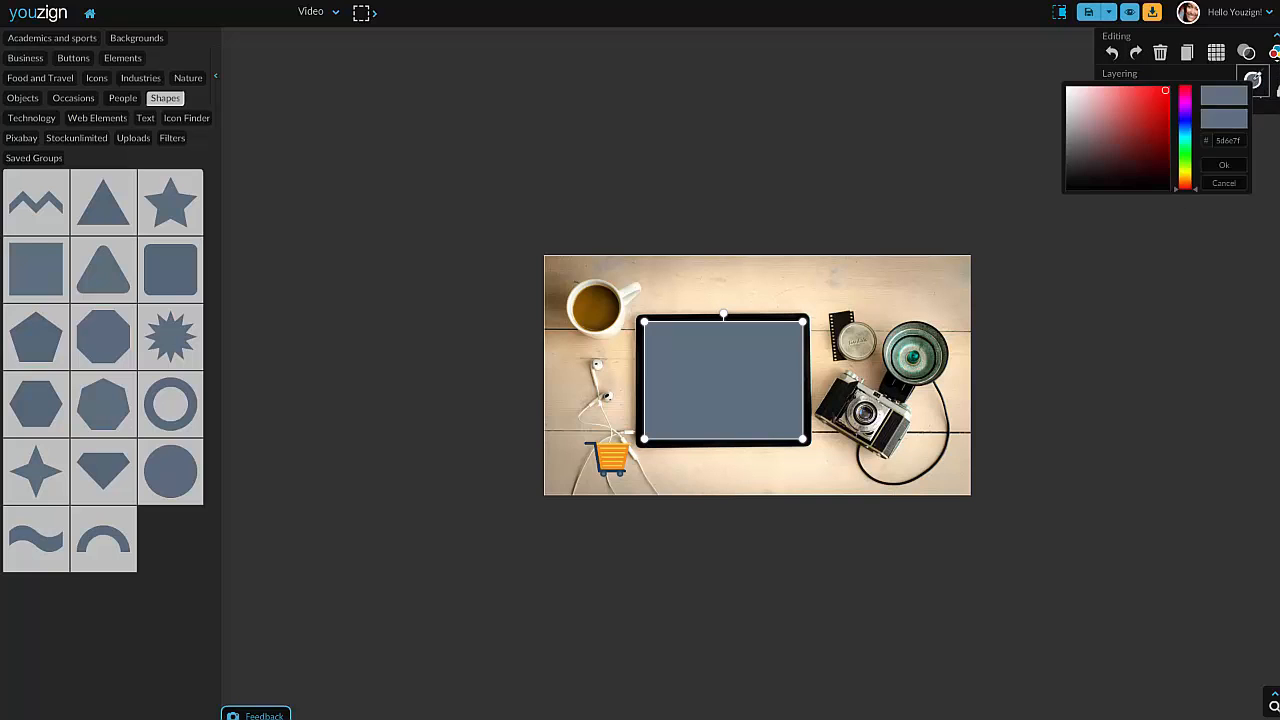
{"action": "left_click", "coordinate": [1067, 88]}
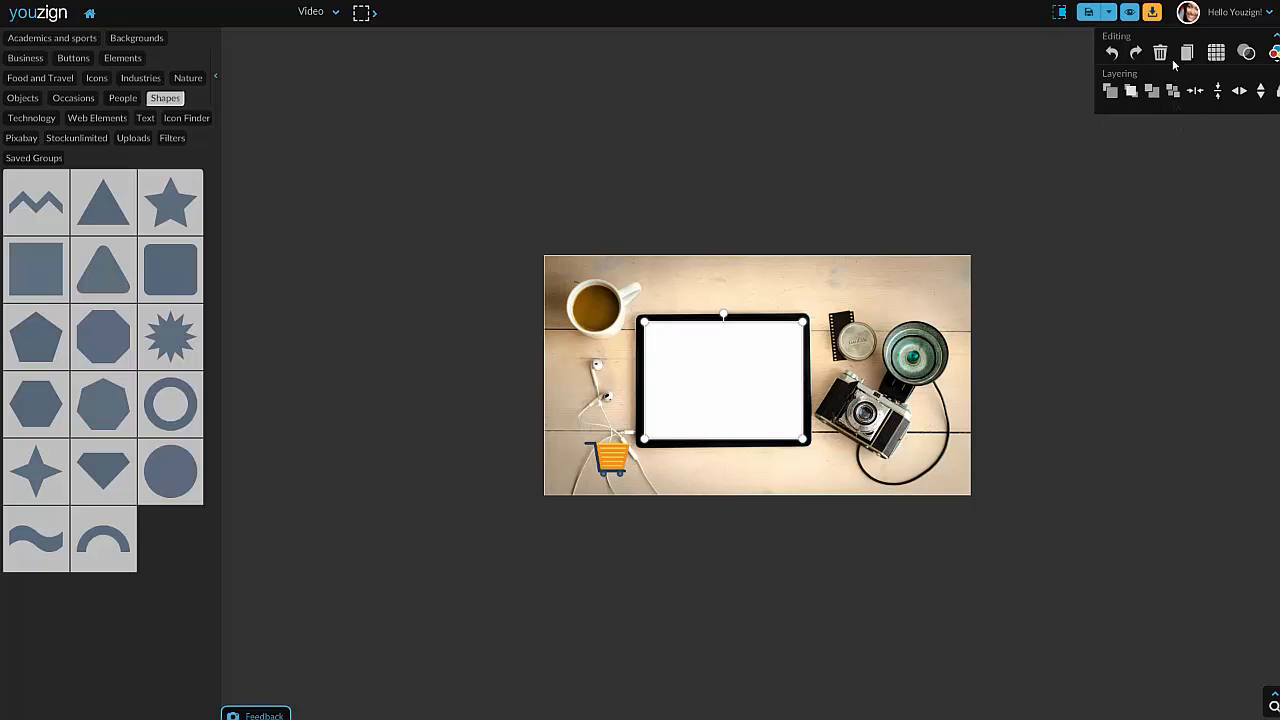
Step: Send the white rectangle to the back, and bring it forward one level so it sits between the photo and the handshake
{"action": "left_click", "coordinate": [1173, 91]}
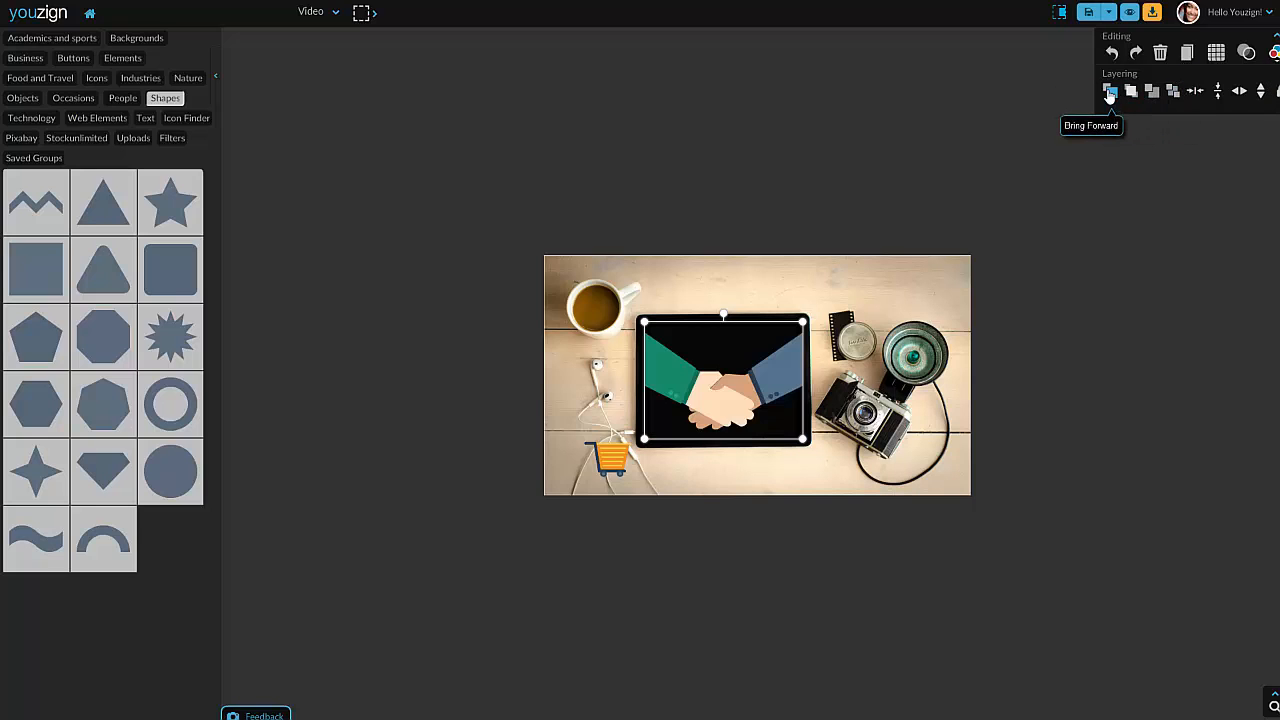
{"action": "left_click", "coordinate": [1110, 92]}
{"action": "left_click", "coordinate": [1061, 336]}
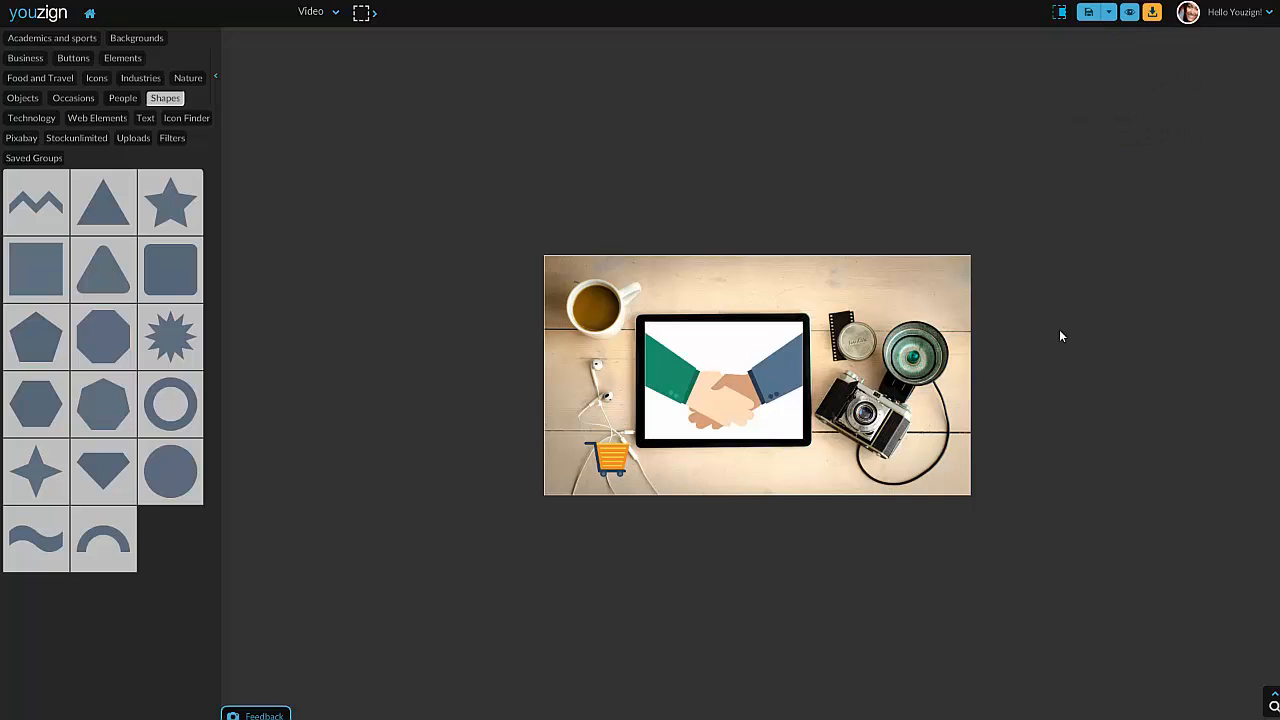
Step: At 200% magnification, fine-tune the handshake's upper-left corner so its green sleeve meets the tablet screen's left edge
{"action": "left_click", "coordinate": [675, 364]}
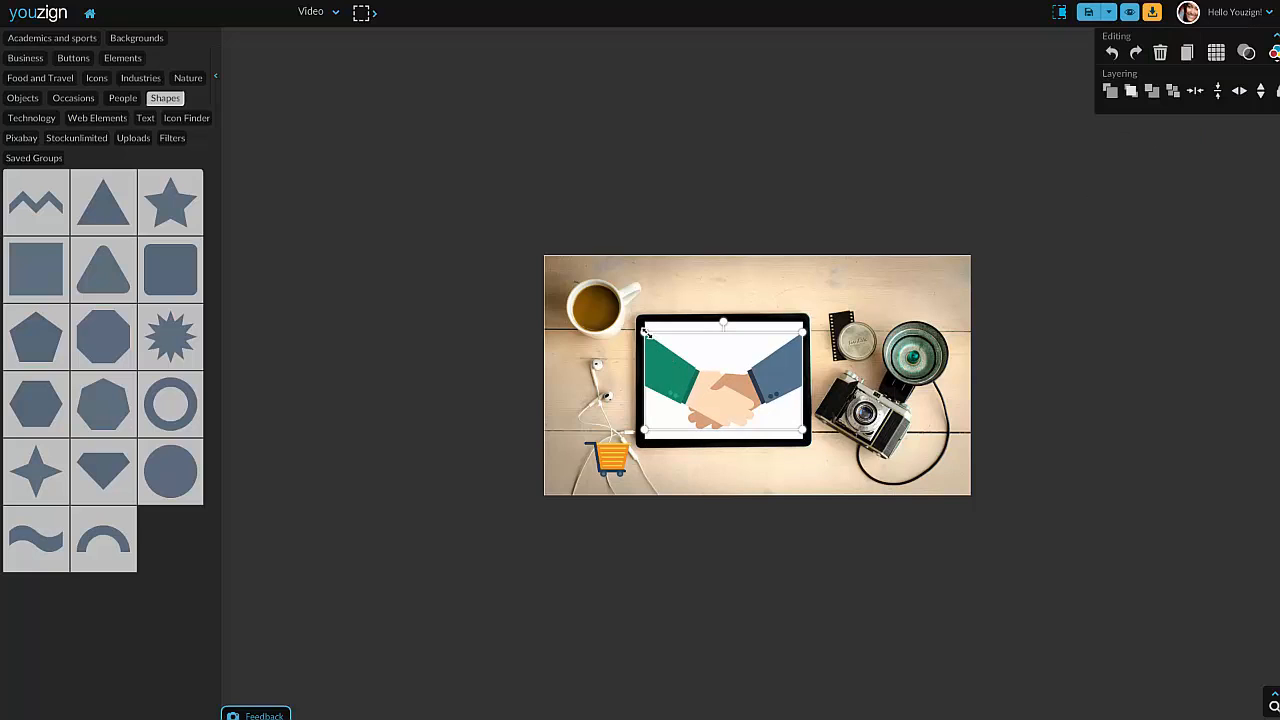
{"action": "left_click", "coordinate": [1090, 365]}
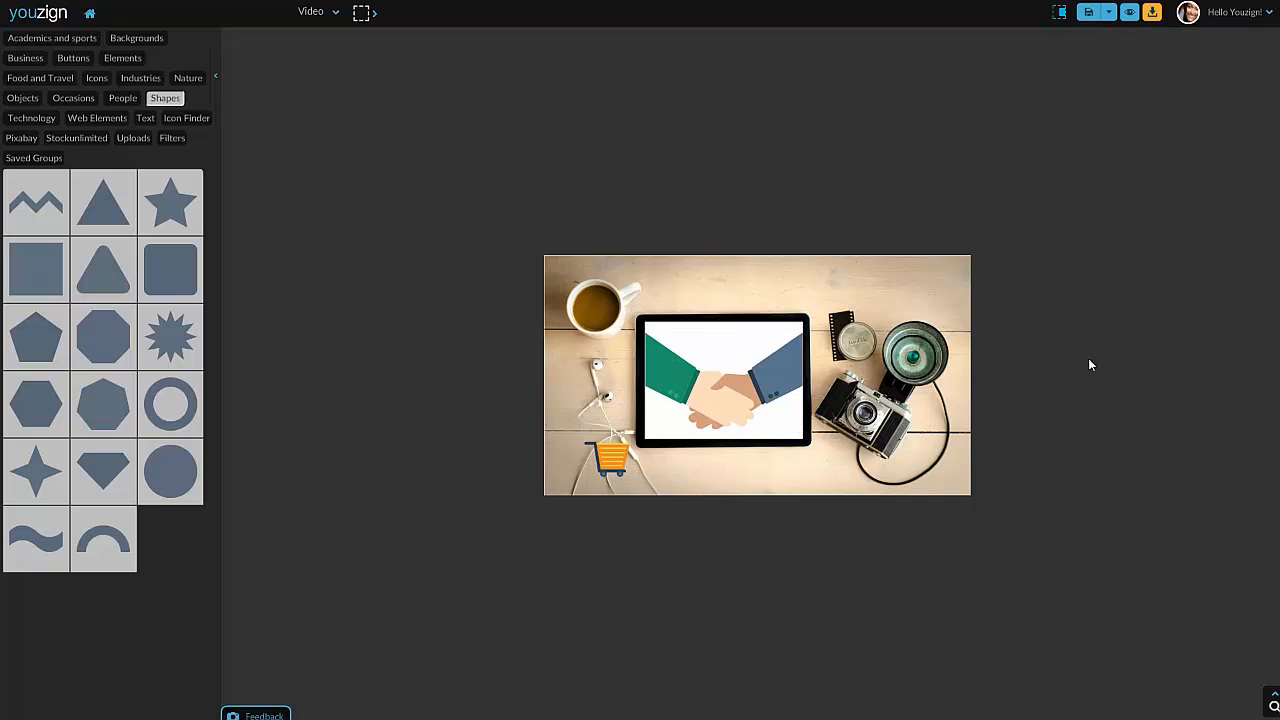
{"action": "left_click", "coordinate": [793, 370]}
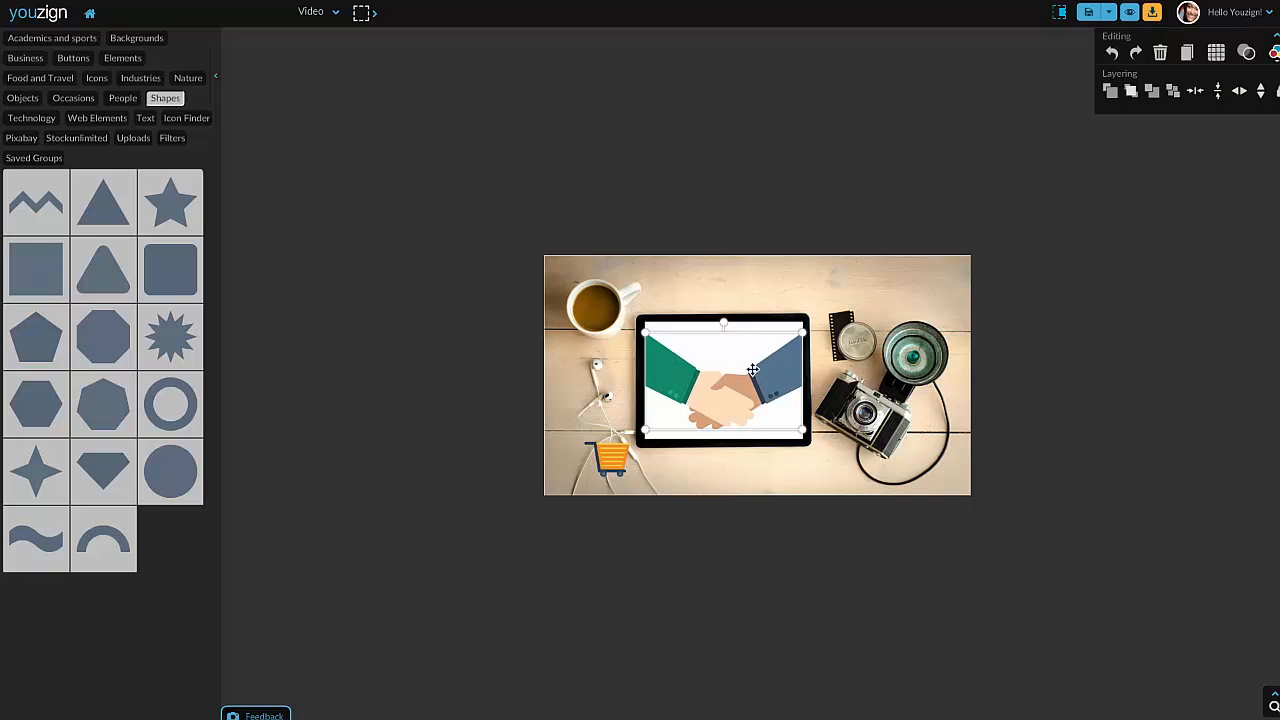
{"action": "left_click", "coordinate": [1274, 703]}
{"action": "left_click_drag", "start_coordinate": [1274, 636], "coordinate": [1274, 553]}
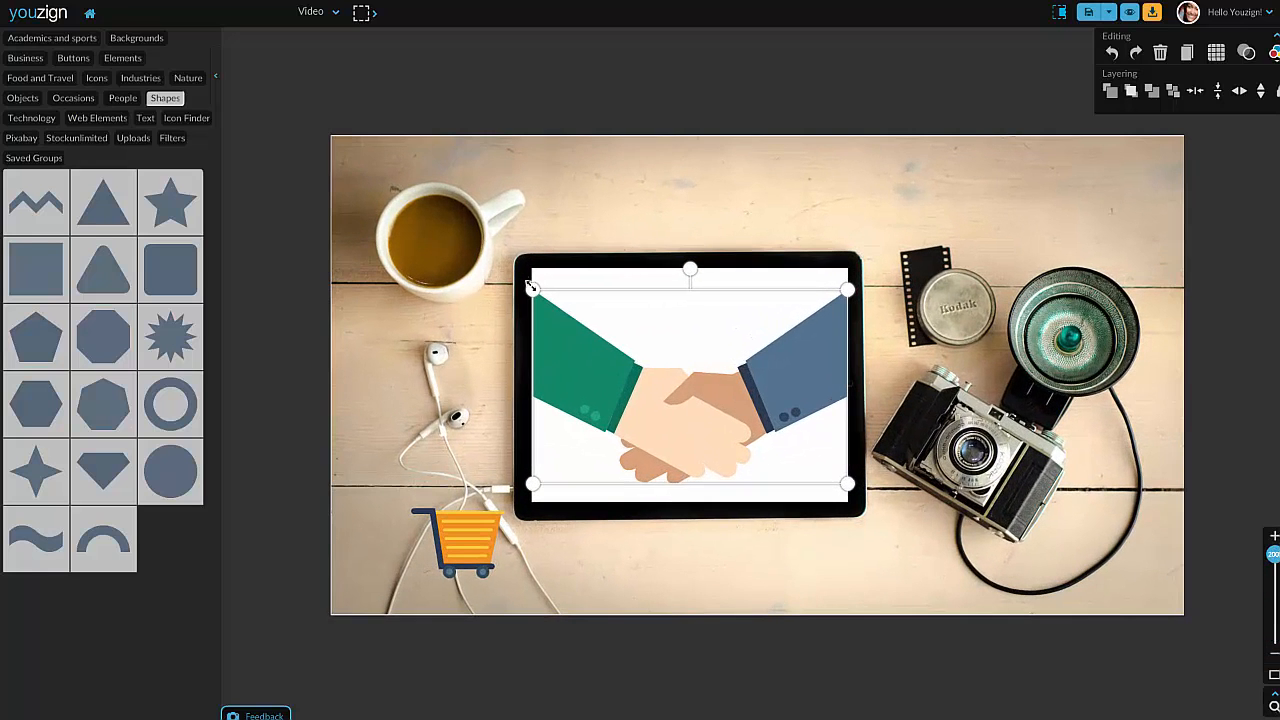
{"action": "left_click_drag", "start_coordinate": [536, 290], "coordinate": [539, 291]}
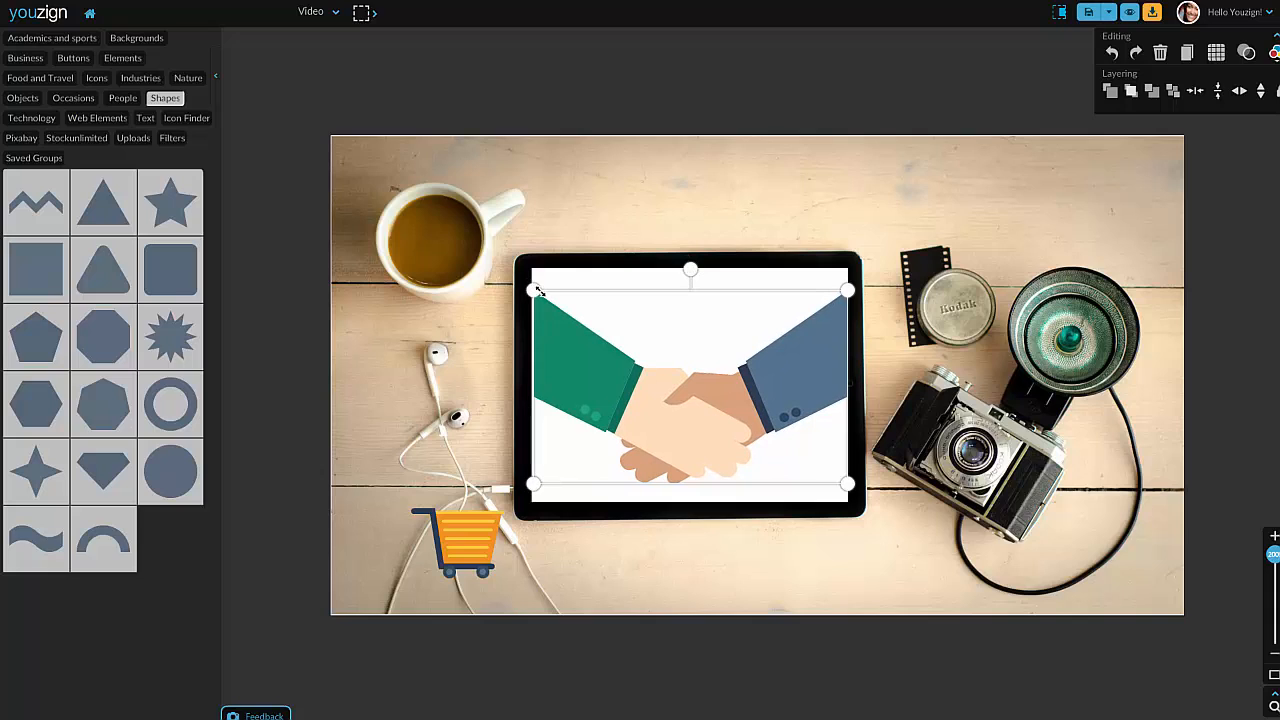
{"action": "left_click", "coordinate": [877, 265]}
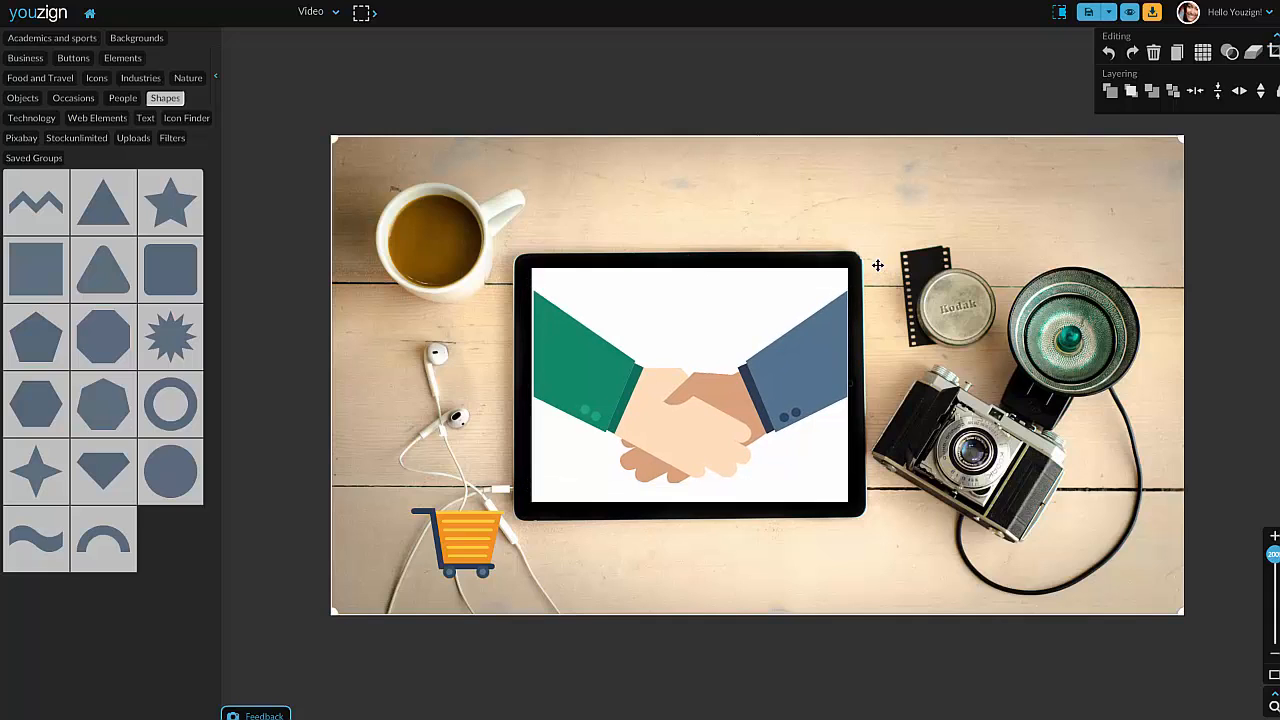
{"action": "left_click", "coordinate": [594, 381]}
{"action": "left_click_drag", "start_coordinate": [533, 291], "coordinate": [532, 289]}
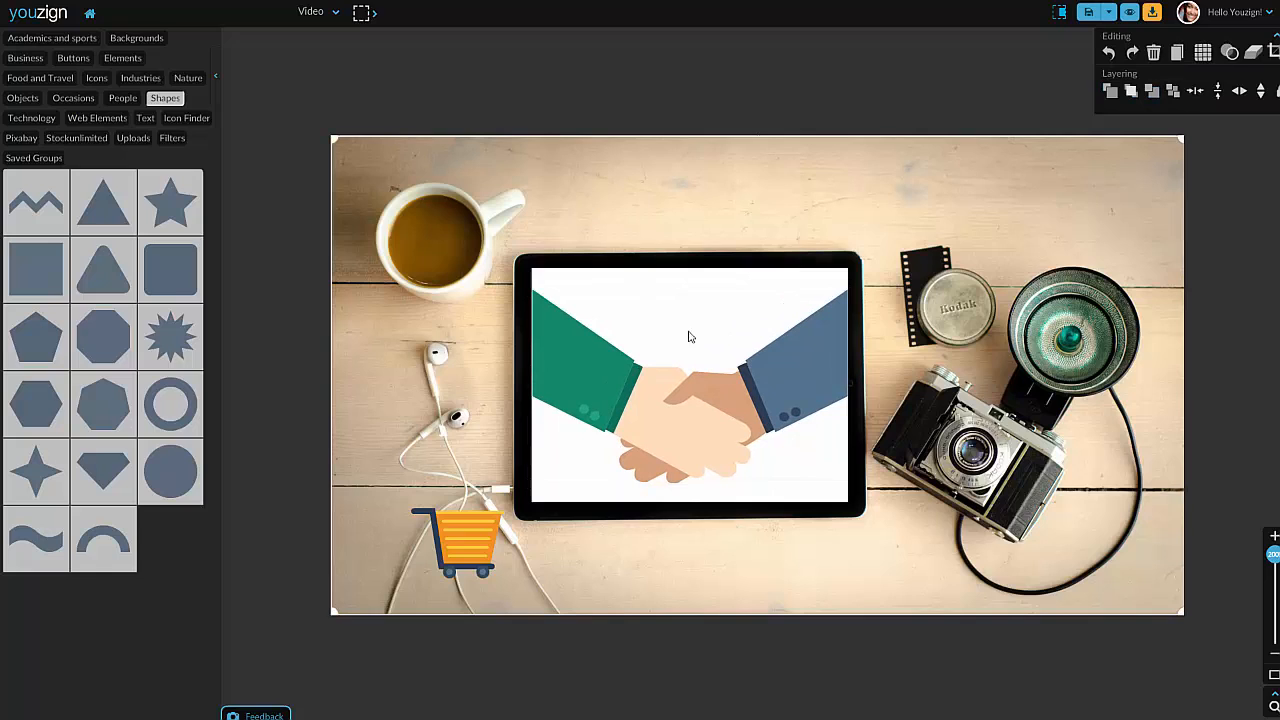
Step: Move the shopping cart to just below the tablet's lower-left corner and add the green play button graphic to the design
{"action": "left_click_drag", "start_coordinate": [462, 538], "coordinate": [535, 563]}
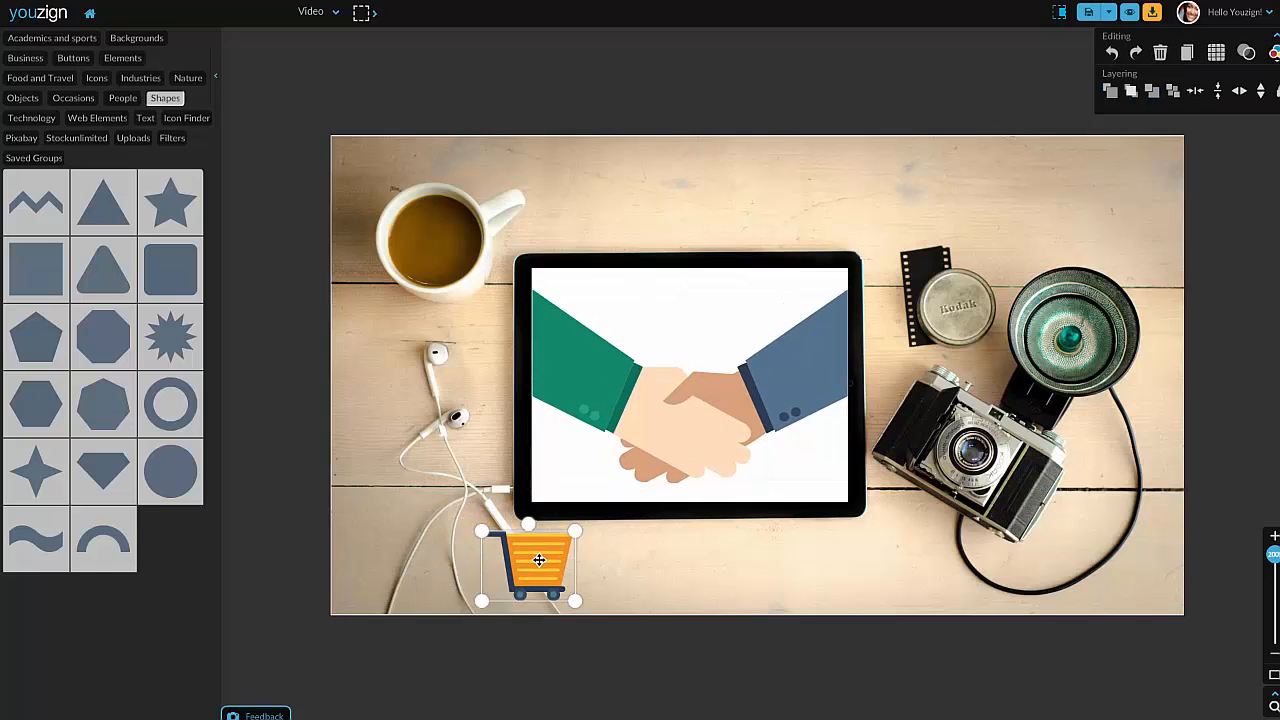
{"action": "left_click", "coordinate": [73, 58]}
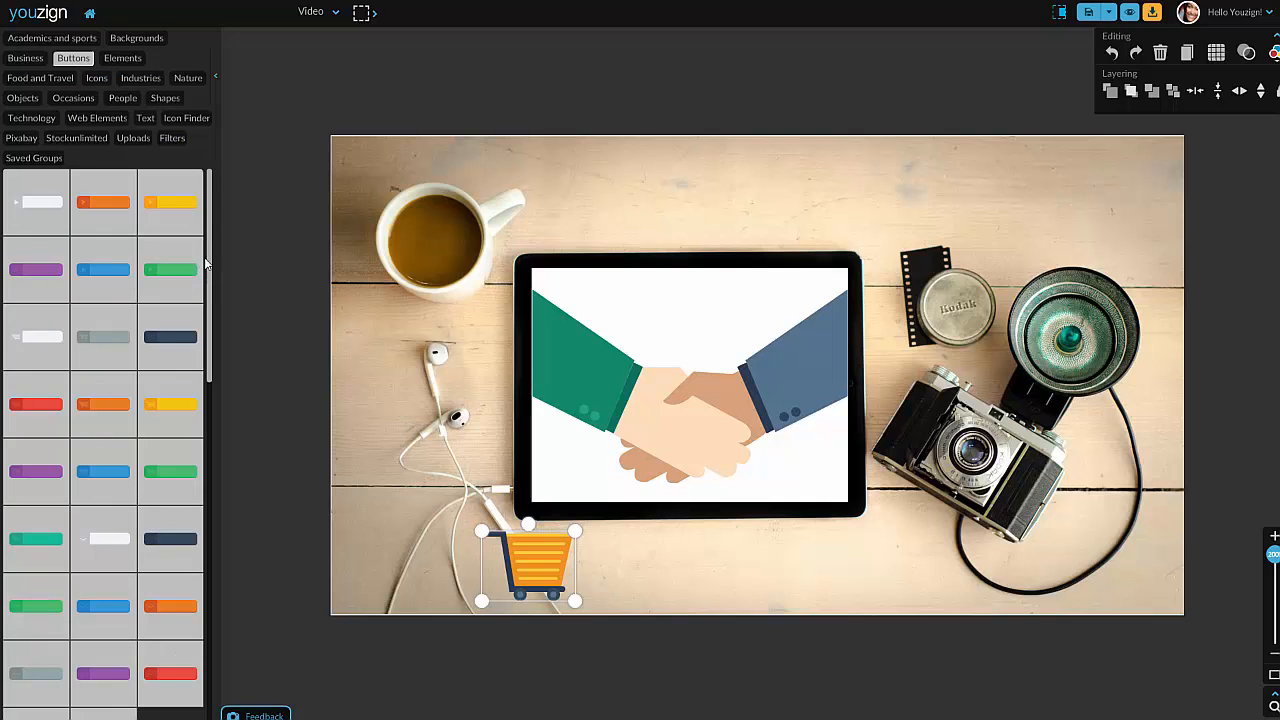
{"action": "left_click_drag", "start_coordinate": [211, 268], "coordinate": [219, 237]}
{"action": "scroll", "coordinate": [157, 551], "scroll_direction": "down", "scroll_amount": 1}
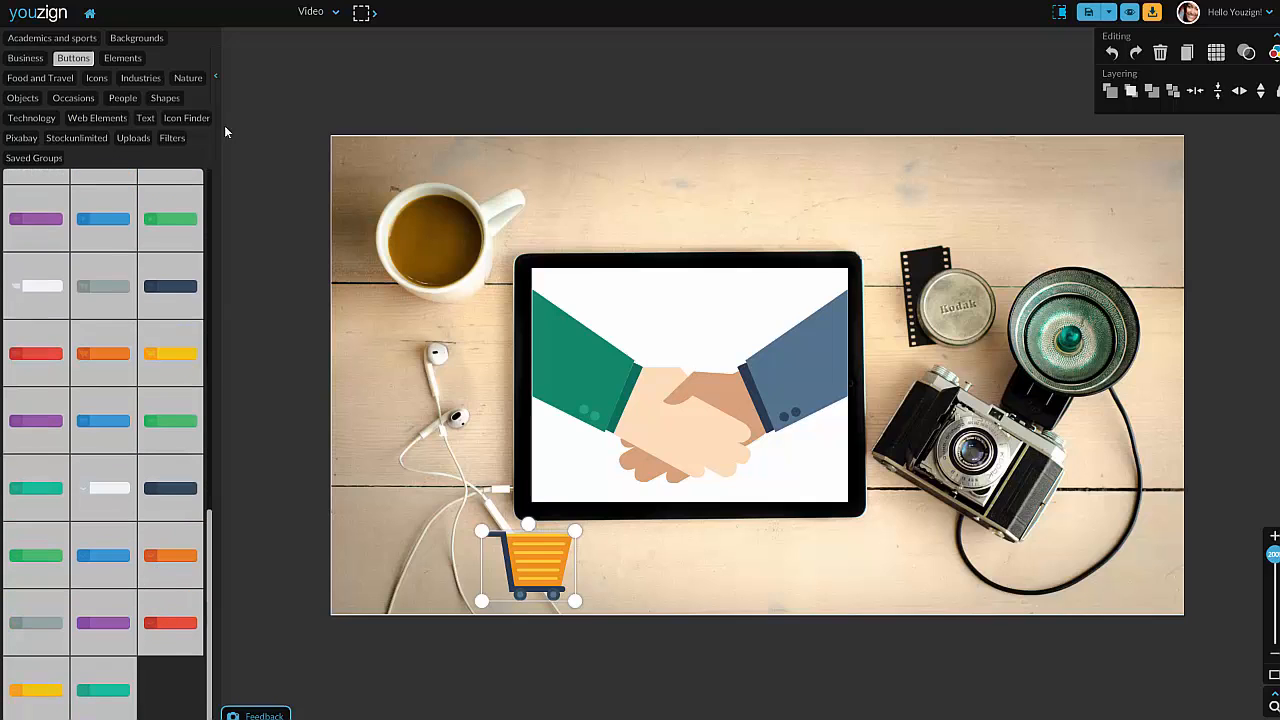
{"action": "scroll", "coordinate": [137, 339], "scroll_direction": "up", "scroll_amount": 1}
{"action": "left_click", "coordinate": [157, 275]}
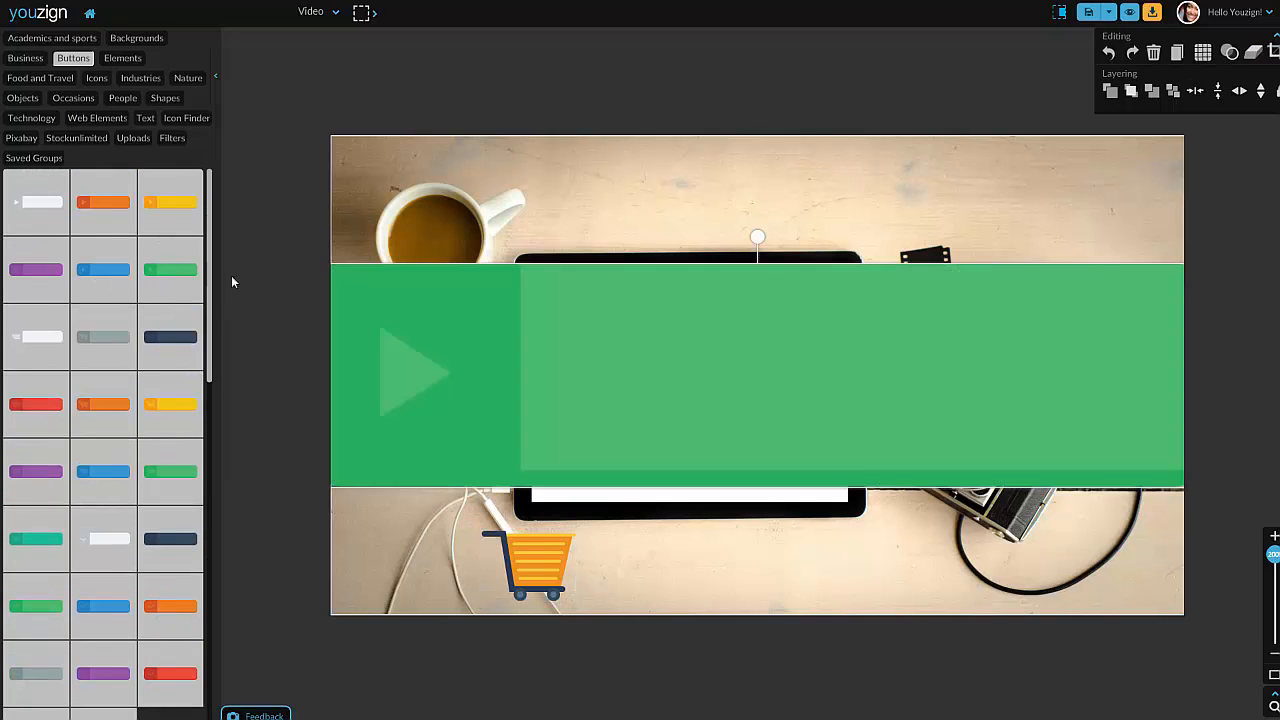
Step: Shrink the green play button to slightly narrower than the tablet and centre it on the wood below the tablet
{"action": "left_click_drag", "start_coordinate": [387, 321], "coordinate": [560, 351]}
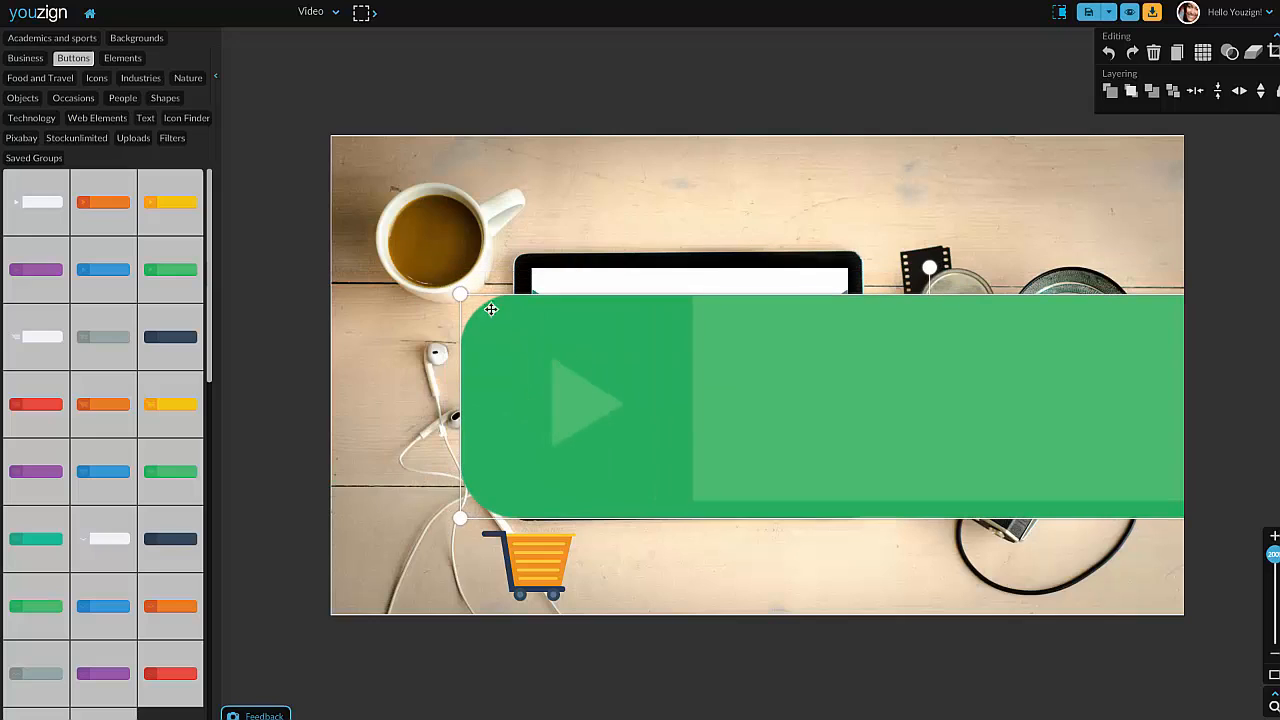
{"action": "left_click_drag", "start_coordinate": [457, 289], "coordinate": [1007, 612]}
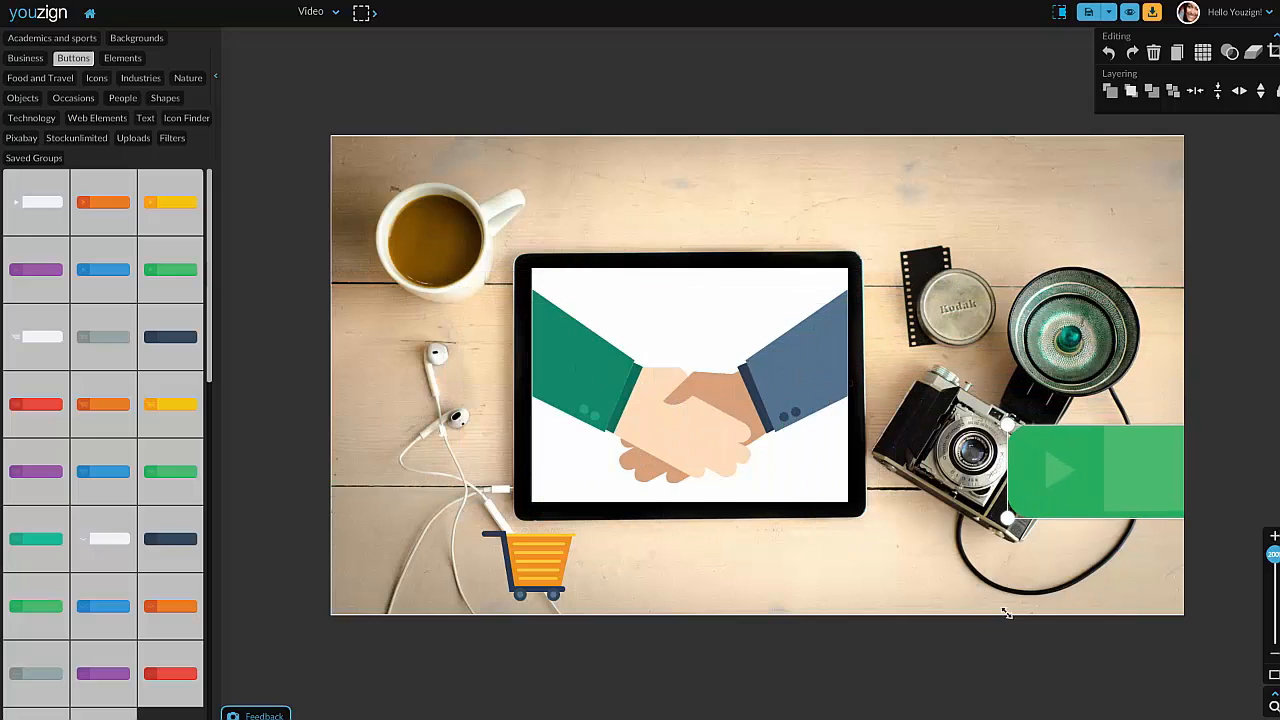
{"action": "left_click_drag", "start_coordinate": [1083, 486], "coordinate": [583, 579]}
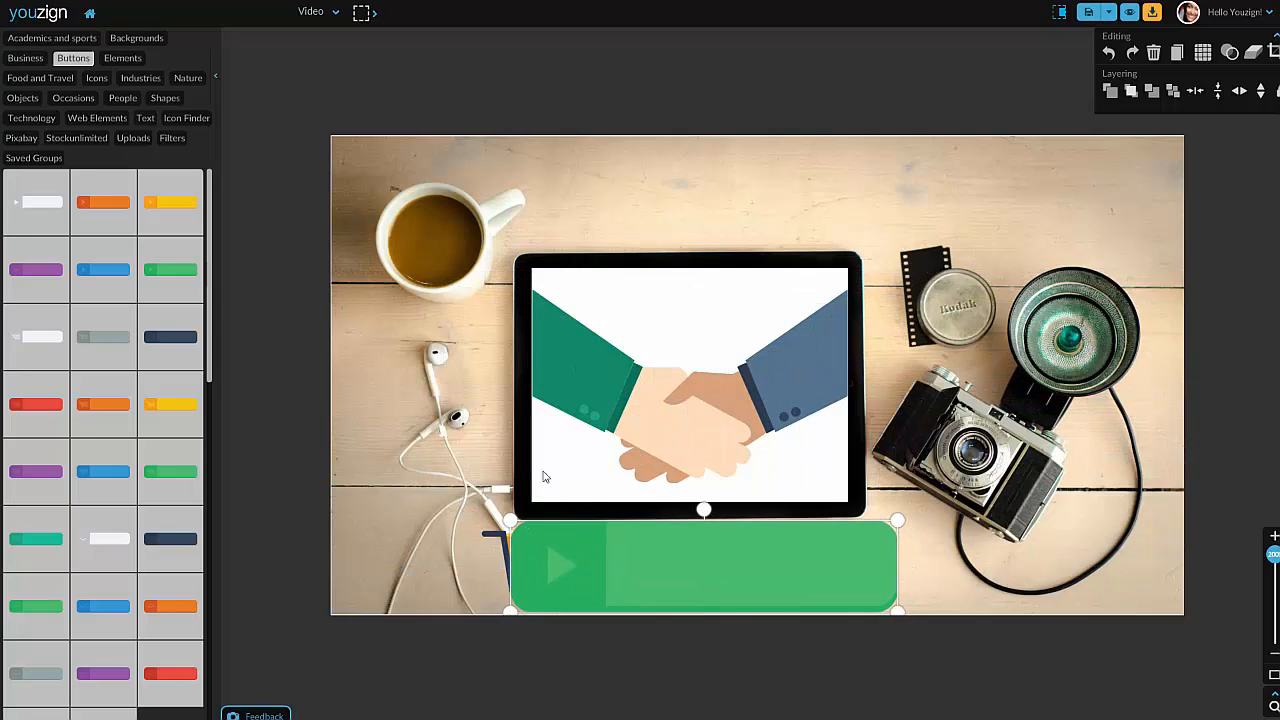
{"action": "left_click_drag", "start_coordinate": [510, 522], "coordinate": [604, 538]}
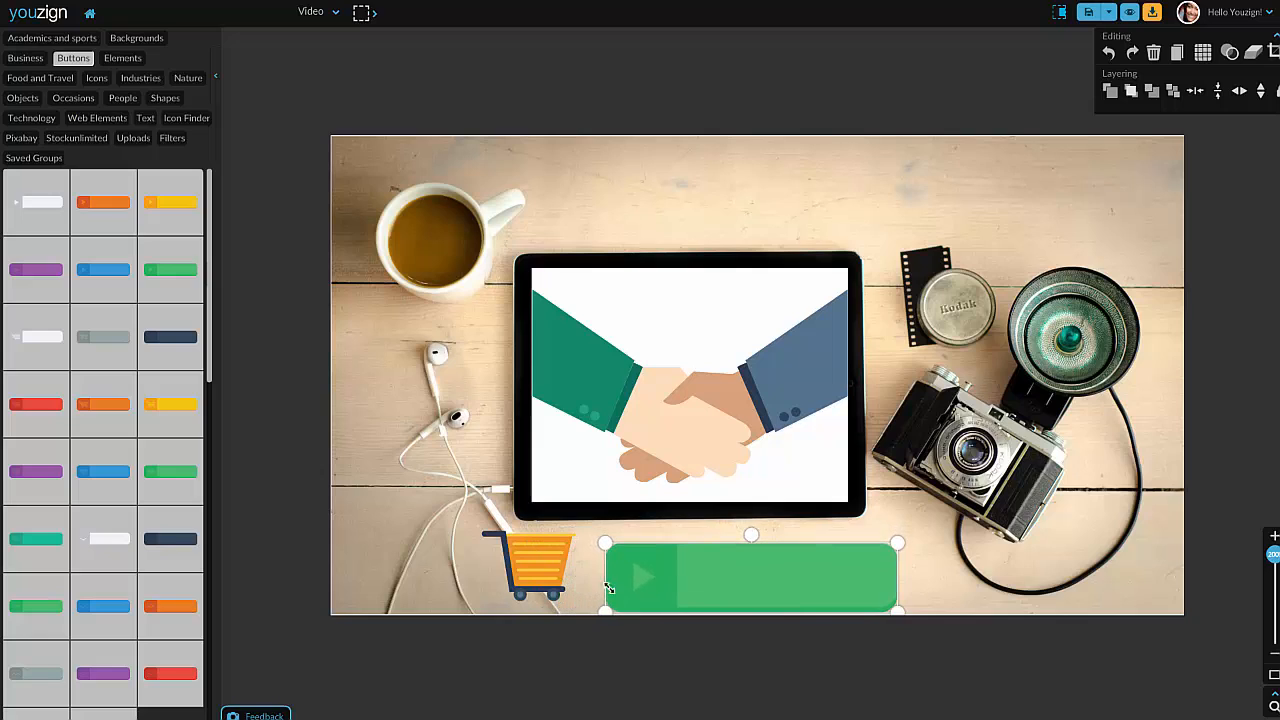
{"action": "left_click_drag", "start_coordinate": [668, 585], "coordinate": [619, 572]}
Step: Bring the shopping cart in front of the green button, shrink it, and place it over the button's play arrow
{"action": "left_click", "coordinate": [519, 552]}
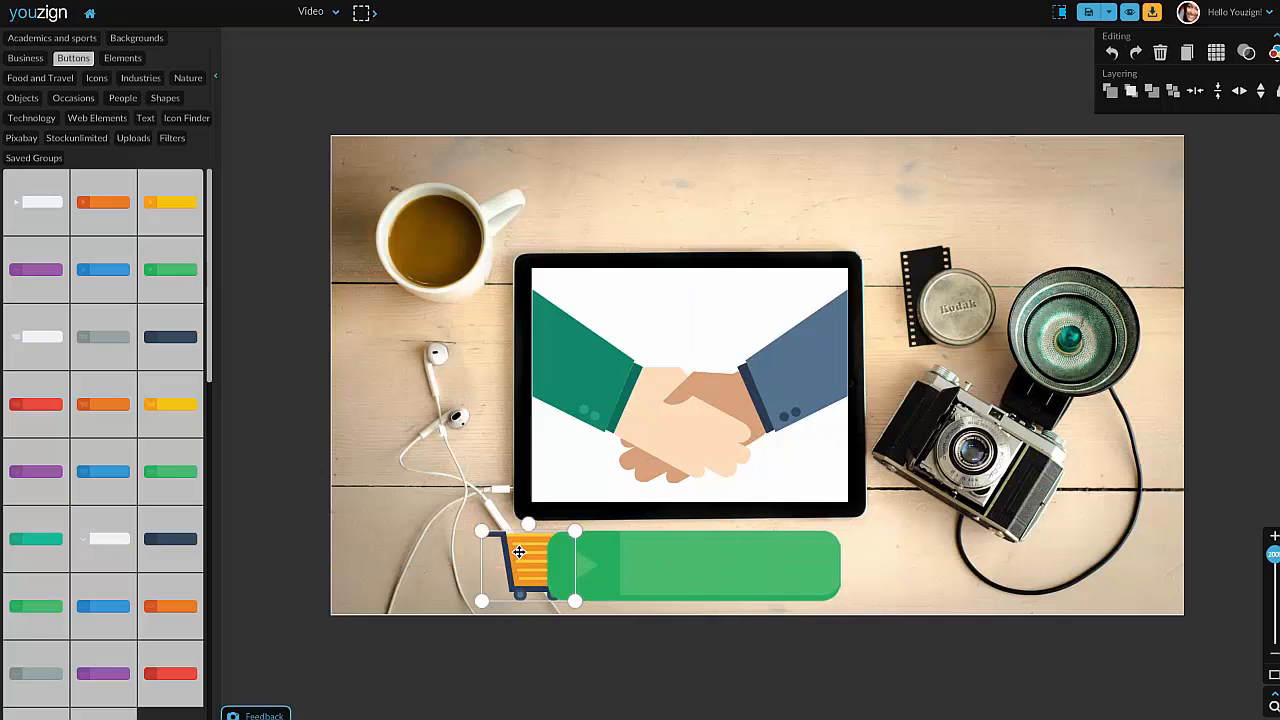
{"action": "left_click", "coordinate": [1137, 92]}
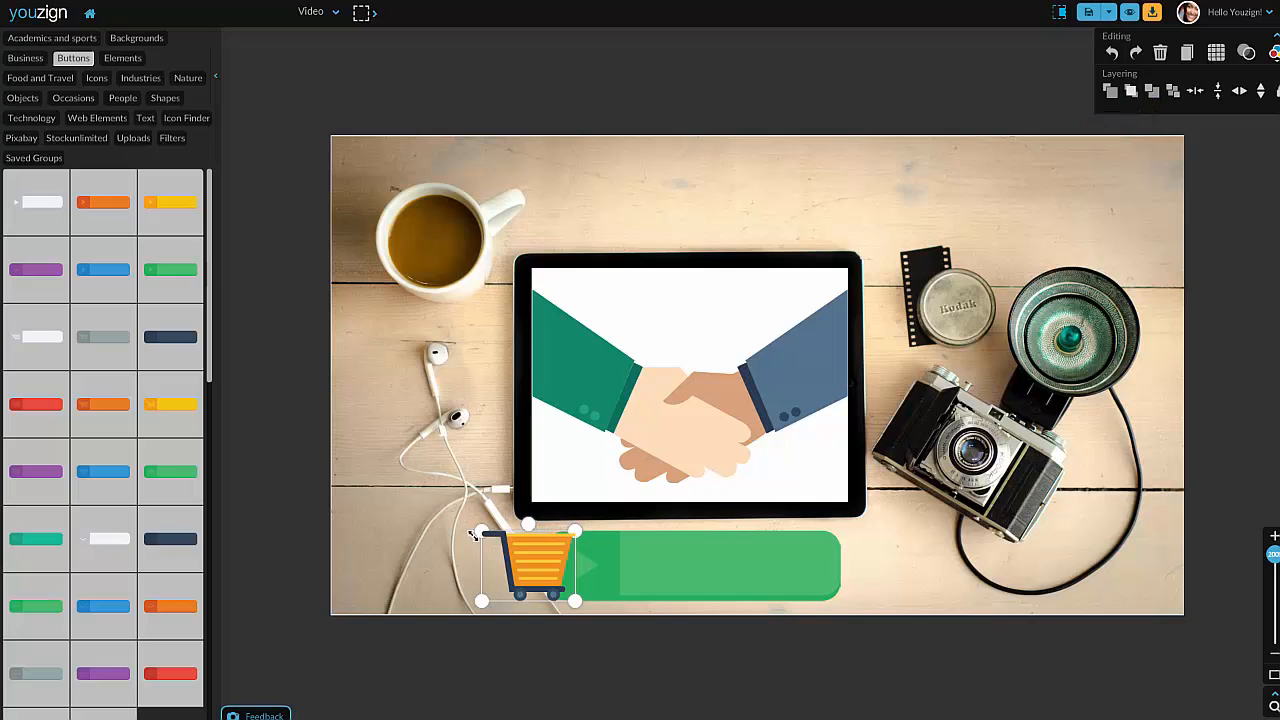
{"action": "left_click_drag", "start_coordinate": [478, 527], "coordinate": [559, 551]}
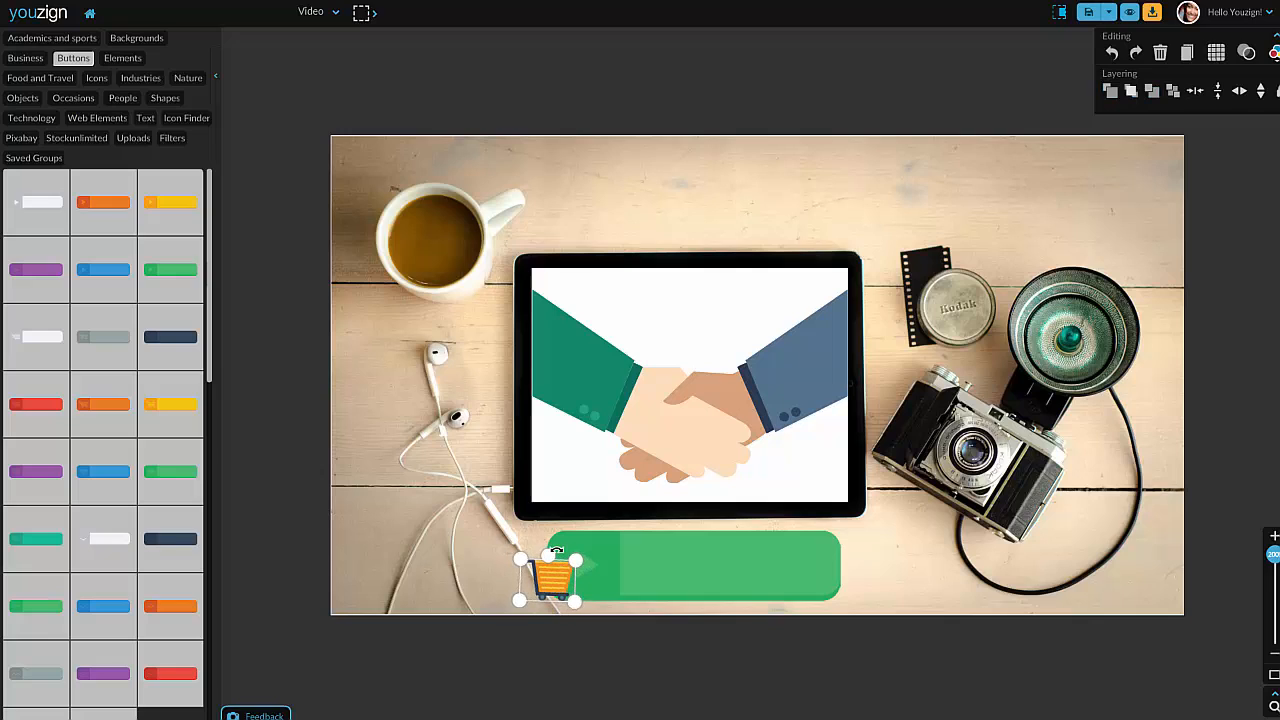
{"action": "left_click", "coordinate": [488, 530]}
{"action": "left_click", "coordinate": [562, 577]}
{"action": "left_click_drag", "start_coordinate": [545, 579], "coordinate": [578, 569]}
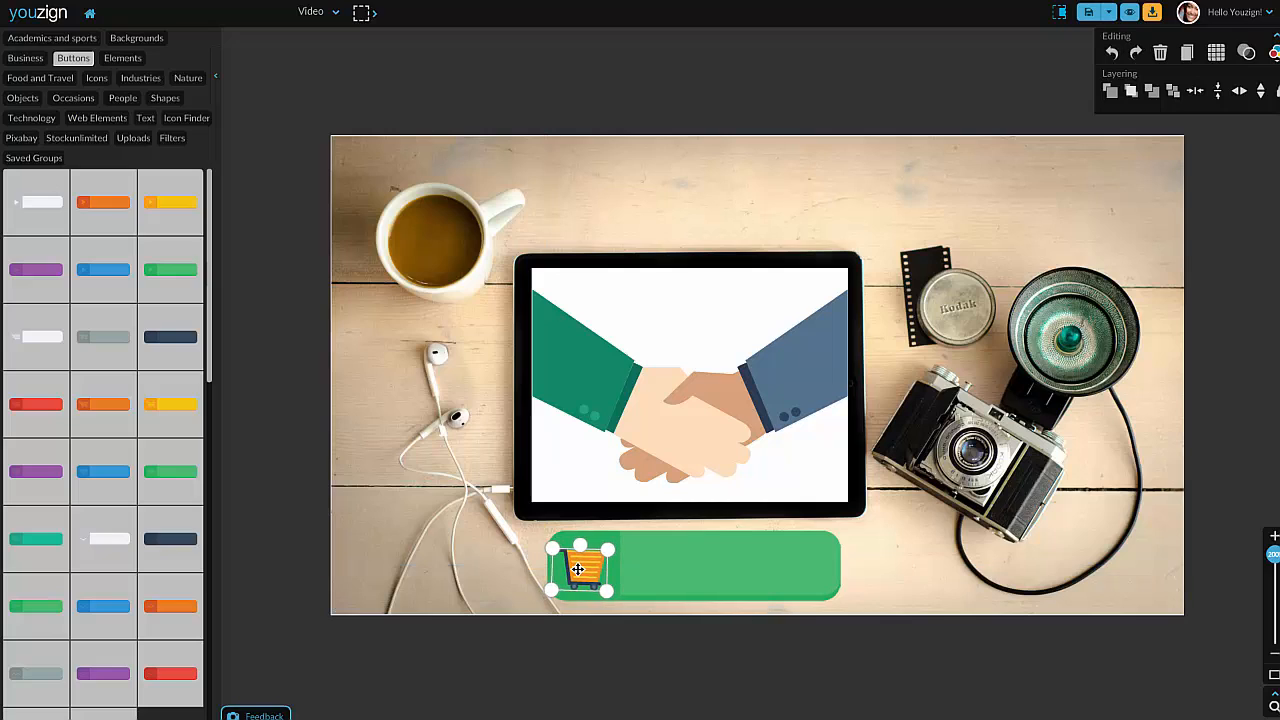
{"action": "left_click", "coordinate": [478, 554]}
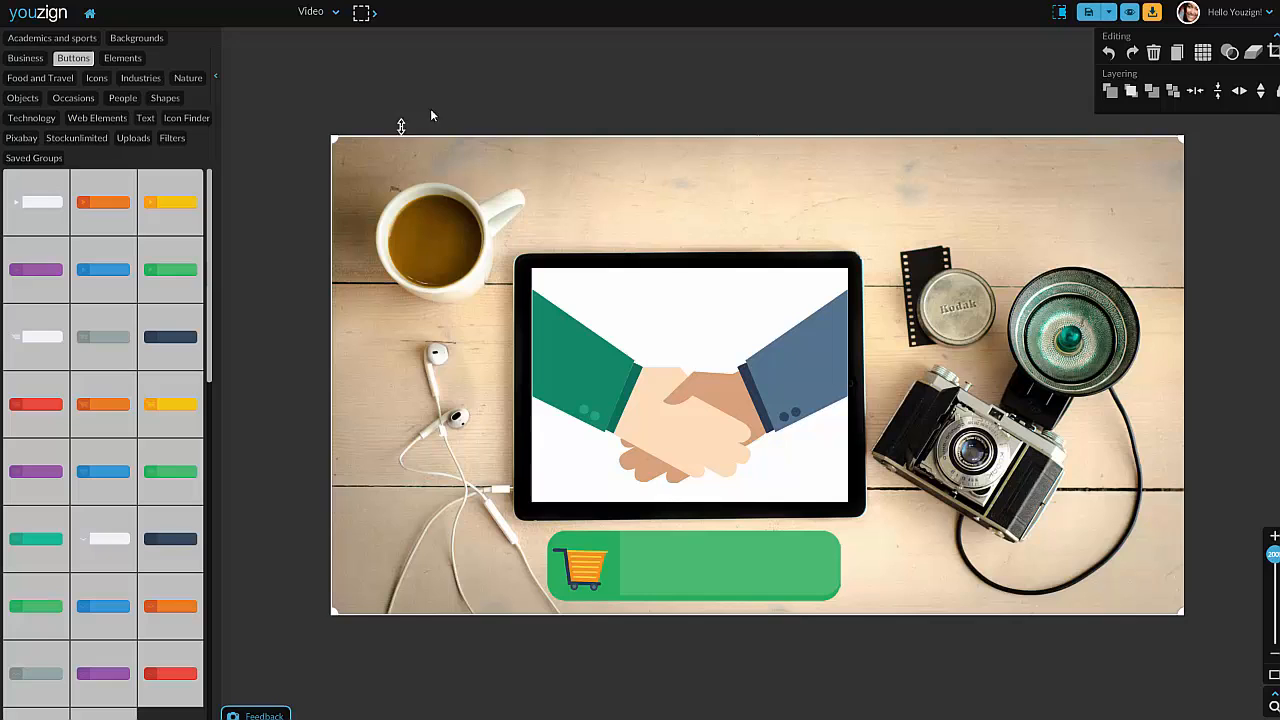
{"action": "left_click_drag", "start_coordinate": [437, 199], "coordinate": [433, 198]}
{"action": "left_click", "coordinate": [605, 66]}
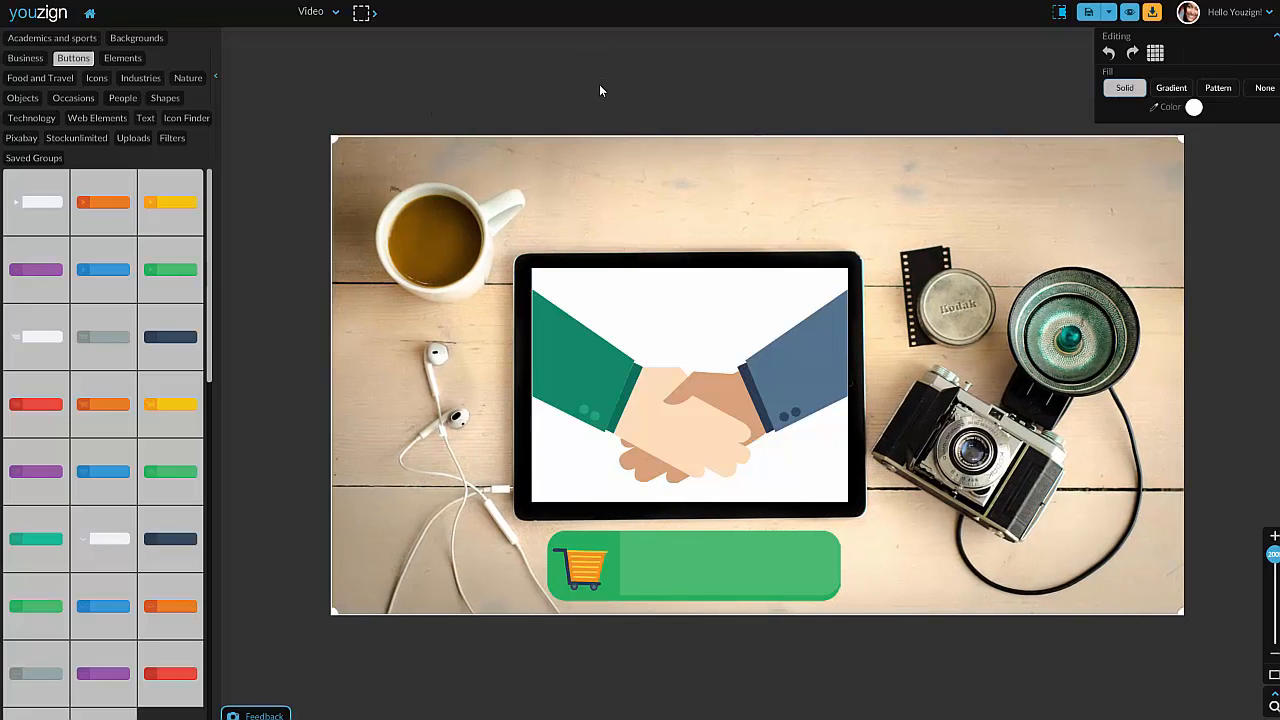
{"action": "left_click", "coordinate": [599, 84]}
{"action": "left_click", "coordinate": [895, 157]}
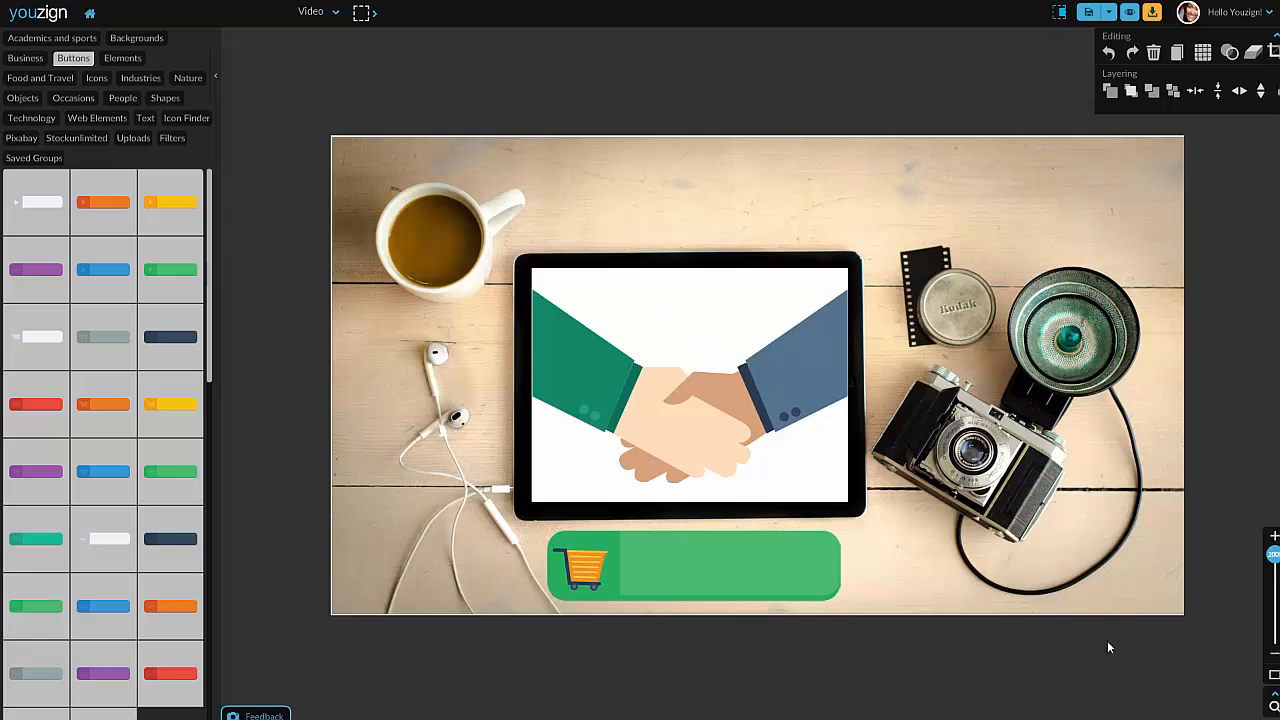
Step: At 100% magnification, look through the Web Elements graphics and add the orange megaphone from the Objects collection
{"action": "left_click_drag", "start_coordinate": [1273, 558], "coordinate": [1273, 635]}
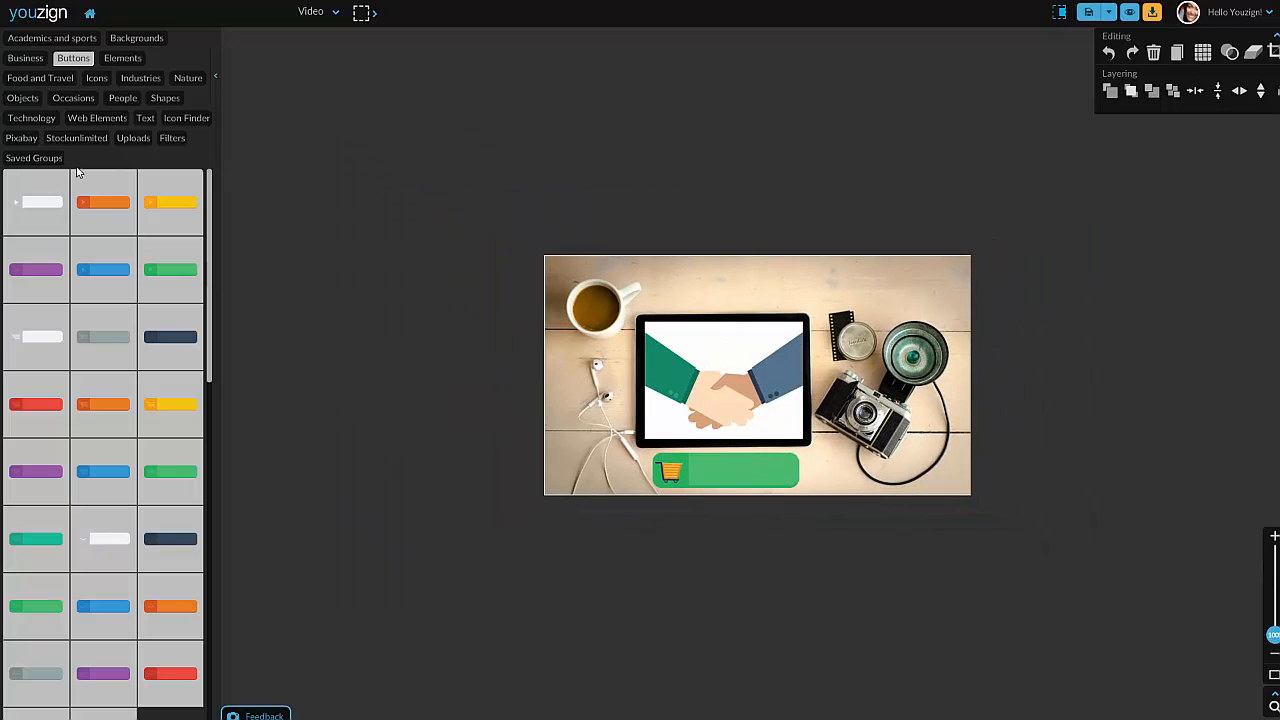
{"action": "left_click", "coordinate": [92, 120]}
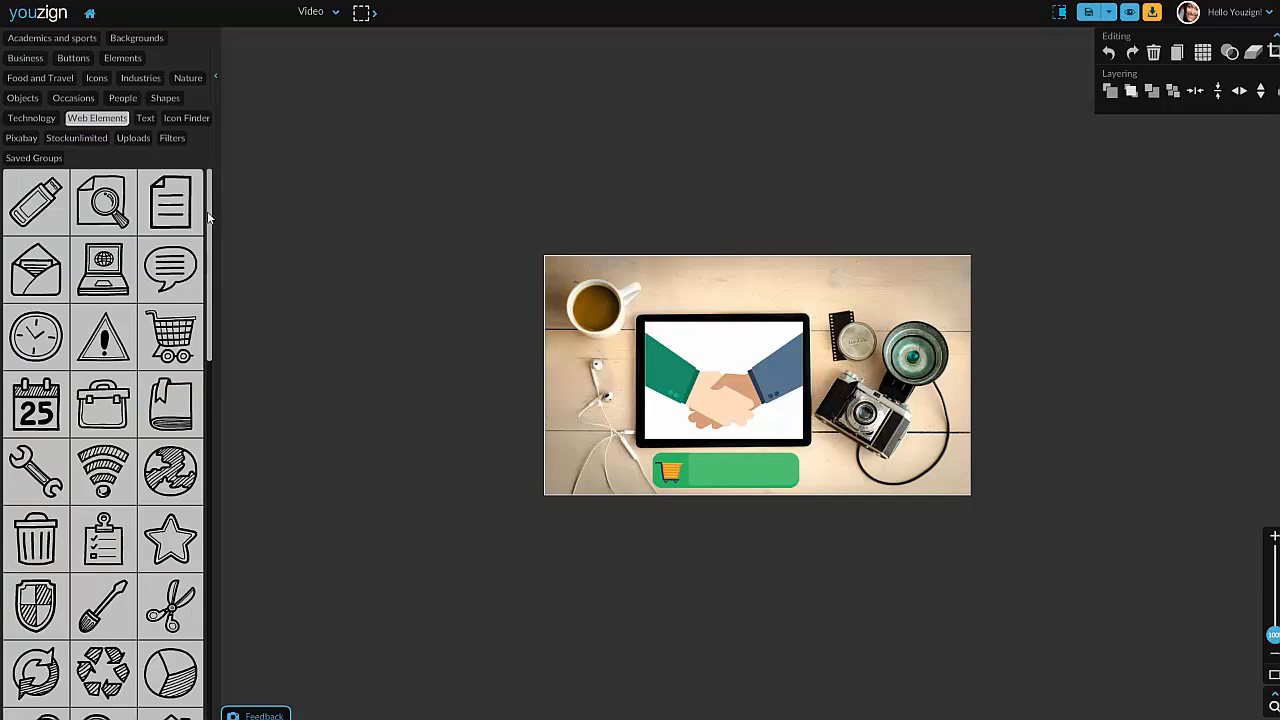
{"action": "left_click_drag", "start_coordinate": [210, 218], "coordinate": [177, 638]}
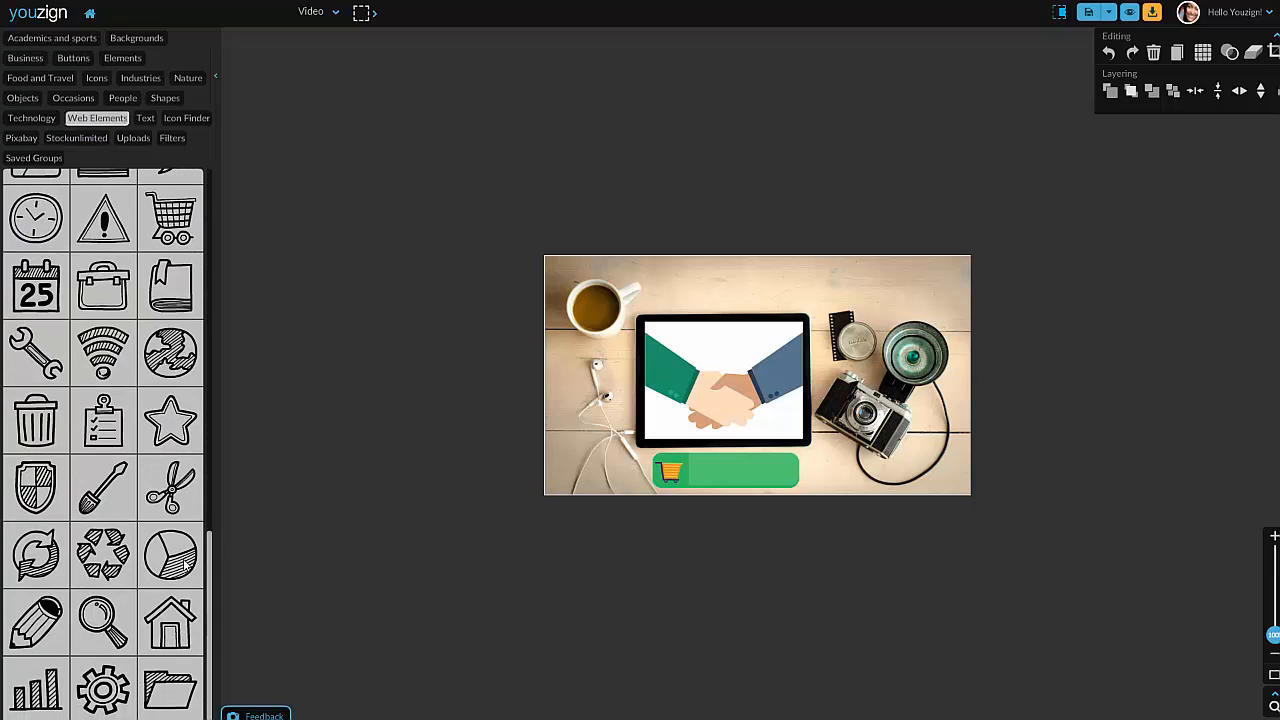
{"action": "left_click_drag", "start_coordinate": [185, 566], "coordinate": [217, 284]}
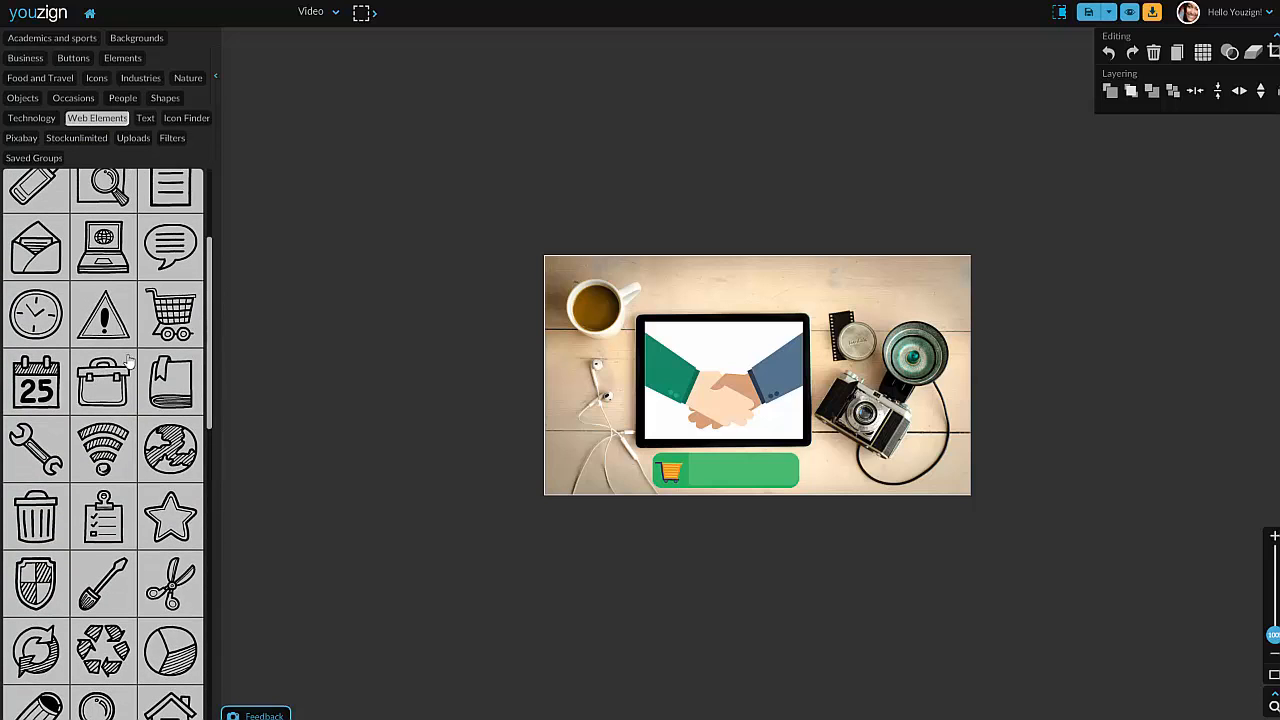
{"action": "scroll", "coordinate": [128, 362], "scroll_direction": "up", "scroll_amount": 2}
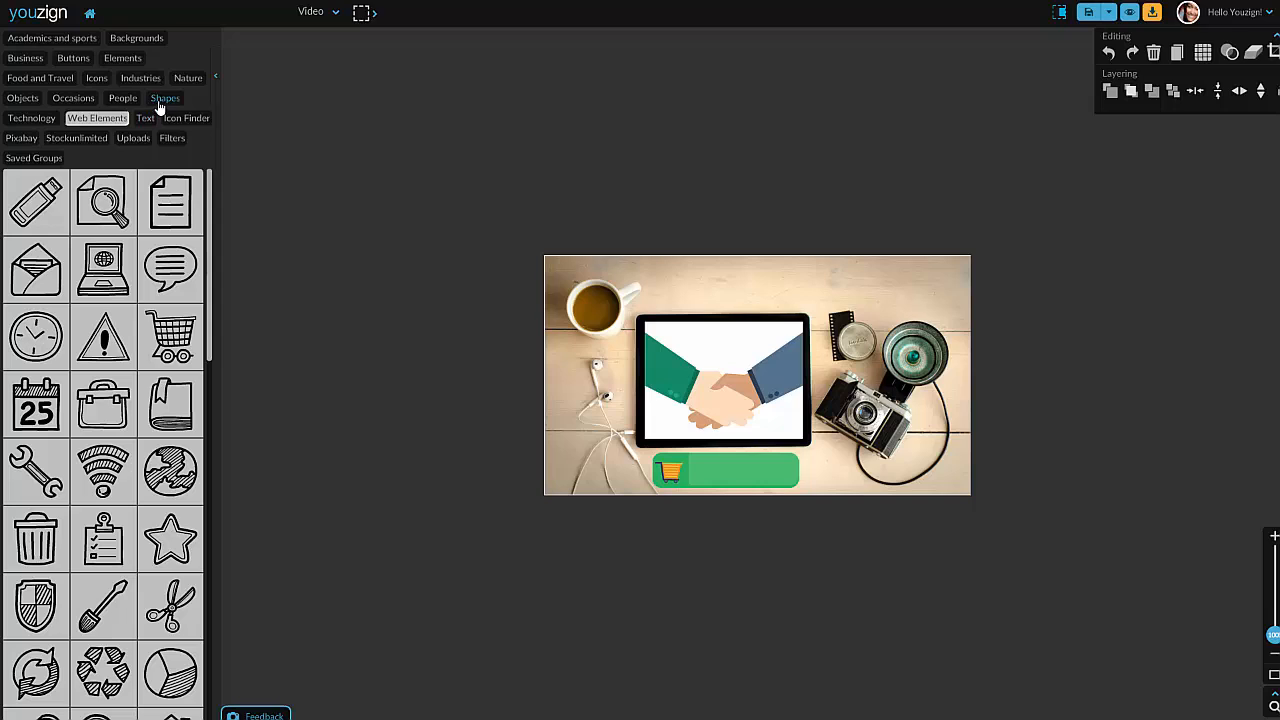
{"action": "left_click", "coordinate": [23, 98]}
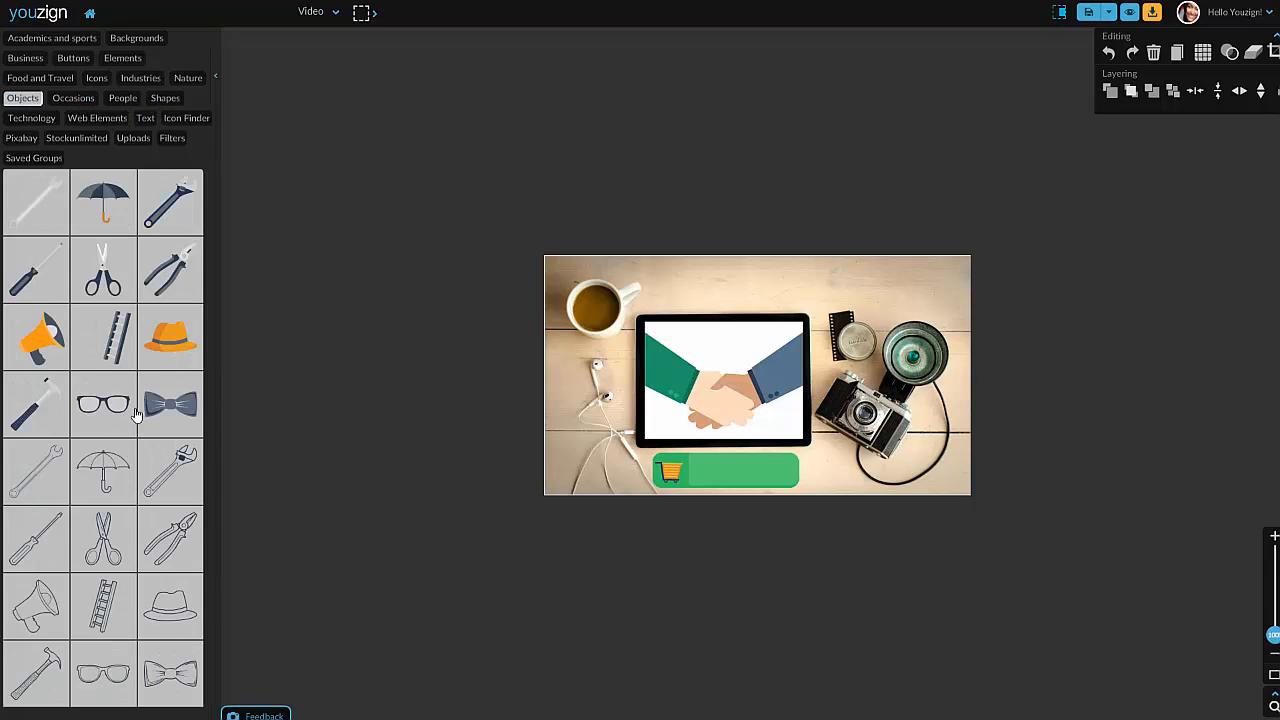
{"action": "left_click", "coordinate": [58, 330]}
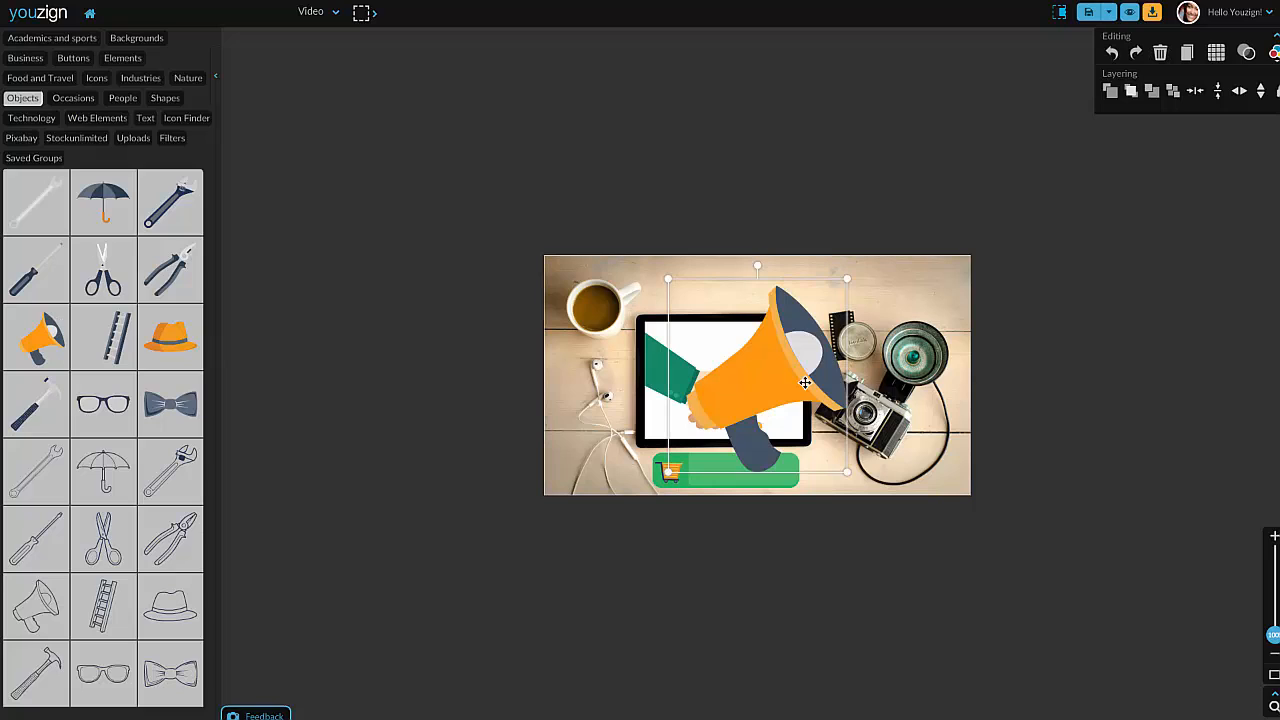
Step: Shrink the megaphone to smaller than the coffee cup and place it over the cup's upper edge
{"action": "left_click_drag", "start_coordinate": [849, 279], "coordinate": [748, 398]}
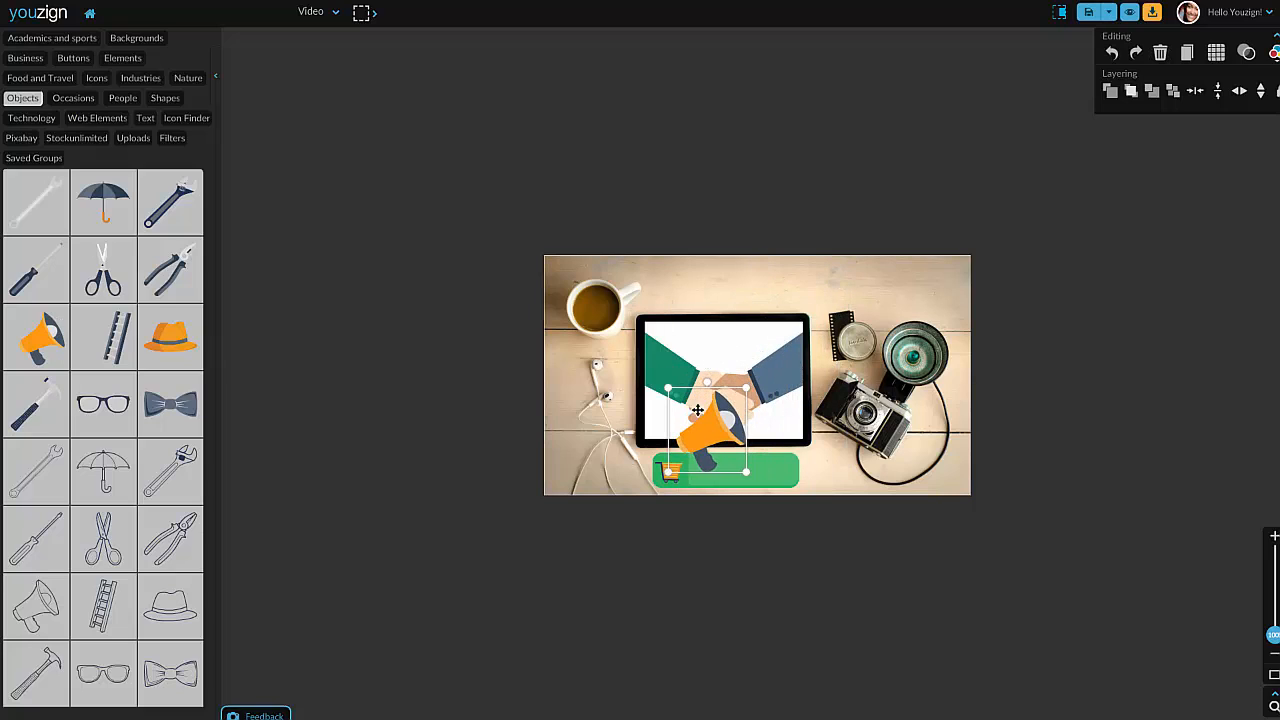
{"action": "left_click_drag", "start_coordinate": [706, 435], "coordinate": [598, 290]}
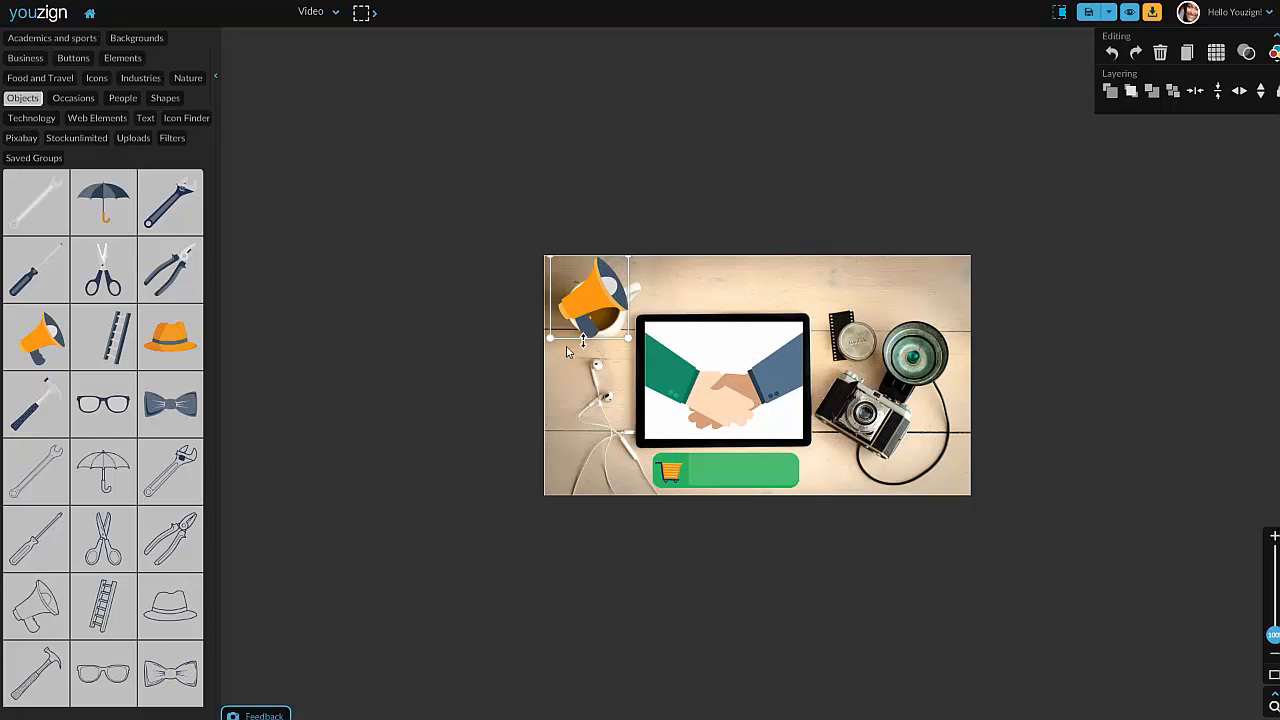
{"action": "left_click_drag", "start_coordinate": [557, 330], "coordinate": [588, 287]}
{"action": "left_click", "coordinate": [597, 313]}
{"action": "left_click", "coordinate": [611, 290]}
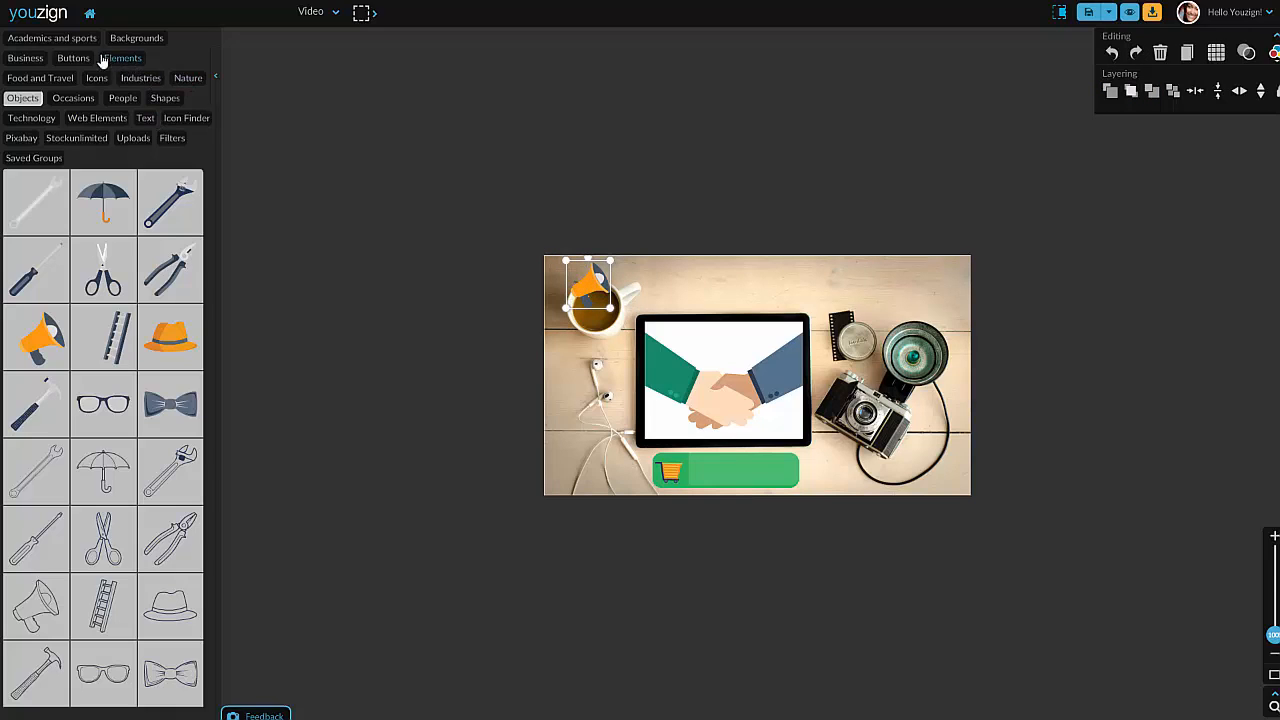
Step: Add a square shape and stretch it into a shallow banner spanning the full width of the design's upper edge
{"action": "left_click", "coordinate": [165, 102]}
{"action": "left_click", "coordinate": [40, 270]}
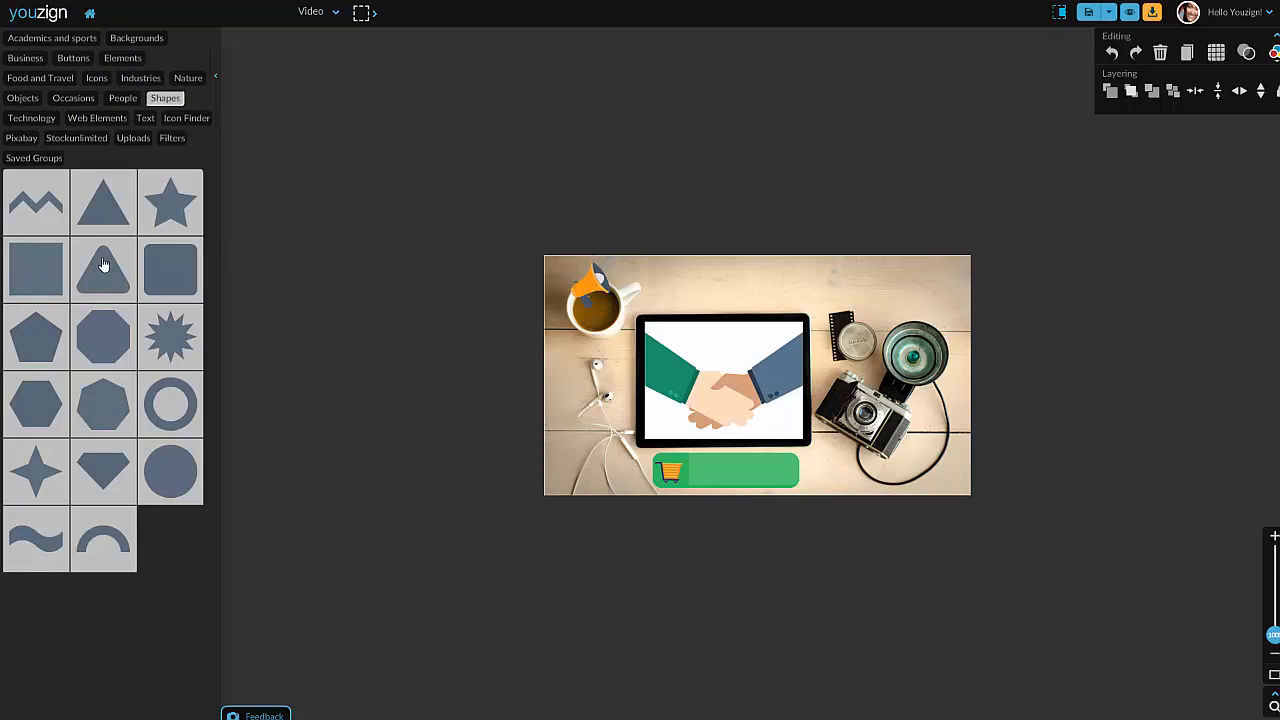
{"action": "left_click_drag", "start_coordinate": [686, 354], "coordinate": [573, 312]}
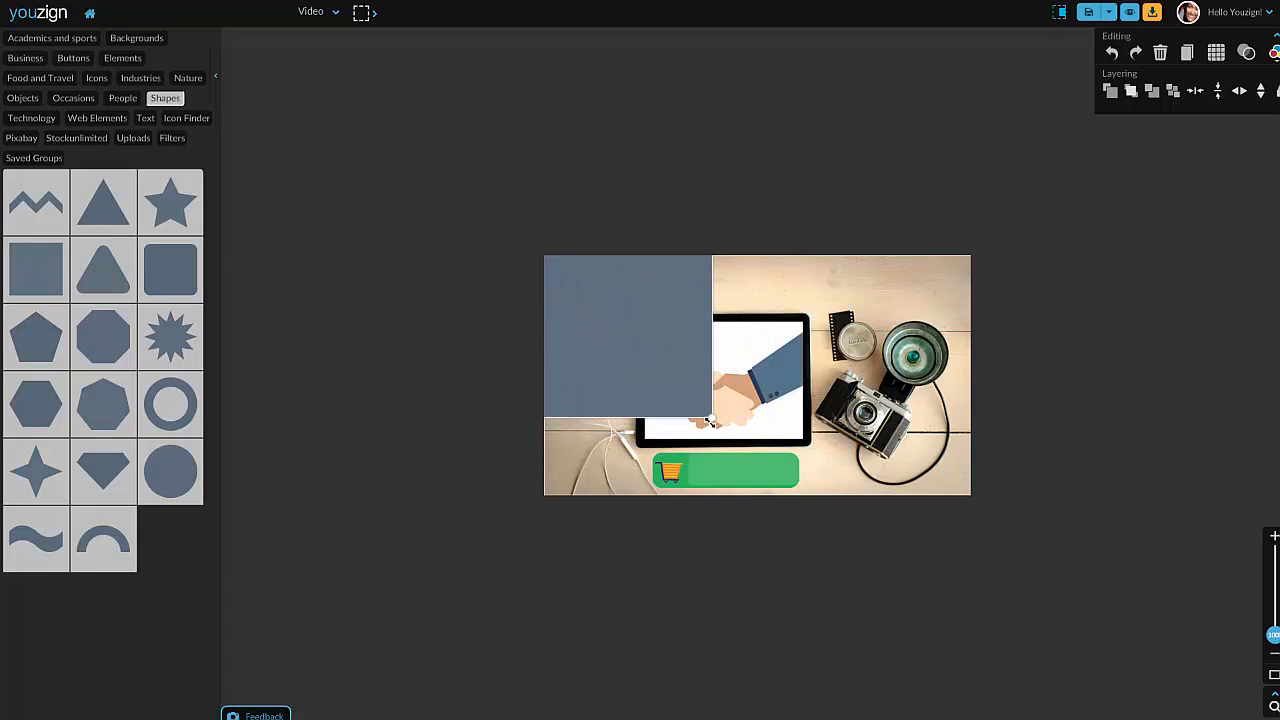
{"action": "left_click_drag", "start_coordinate": [711, 417], "coordinate": [783, 287]}
{"action": "left_click_drag", "start_coordinate": [711, 420], "coordinate": [1008, 297]}
{"action": "left_click", "coordinate": [1037, 297]}
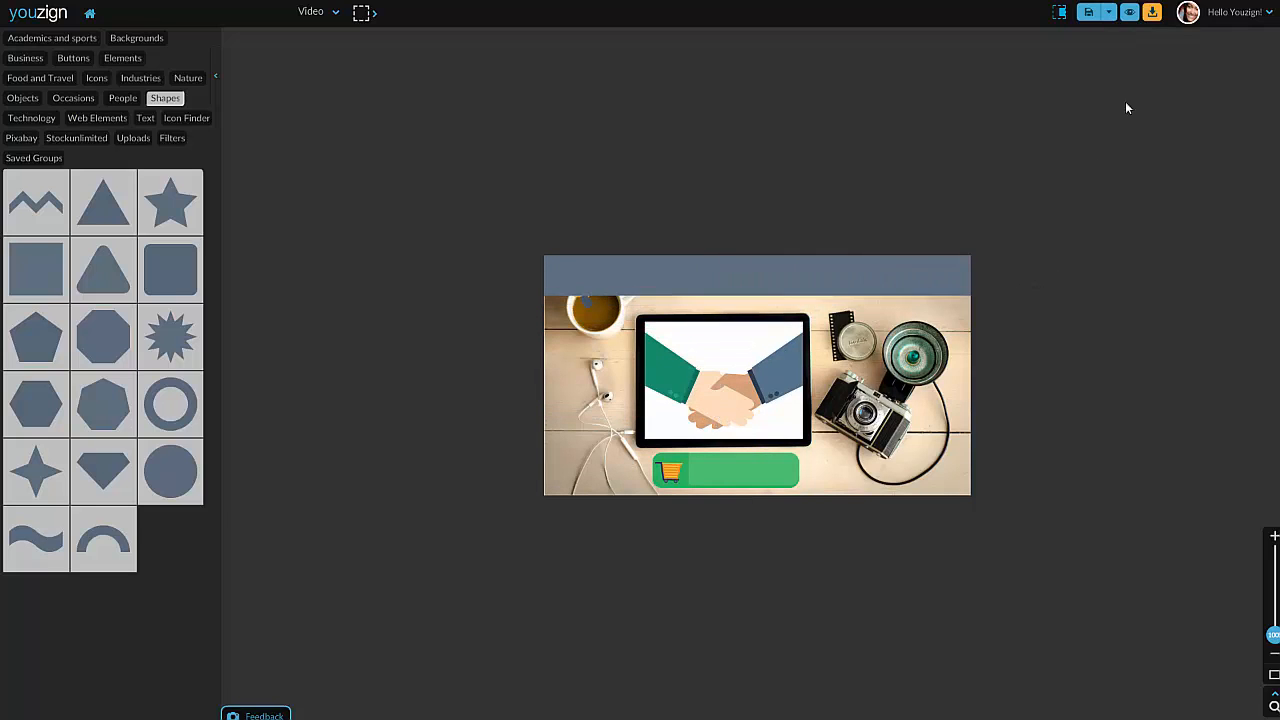
Step: Recolour the banner along the design's upper edge green, using the colour 42773c
{"action": "left_click", "coordinate": [778, 289]}
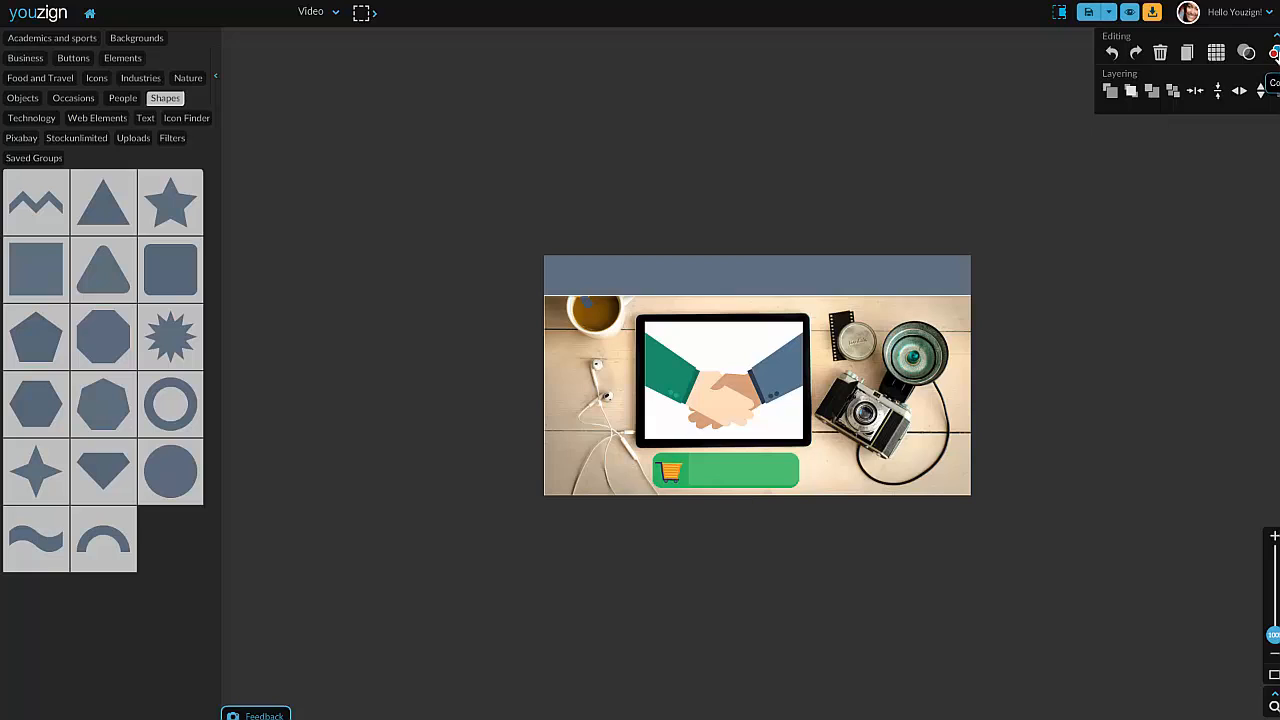
{"action": "left_click", "coordinate": [1252, 86]}
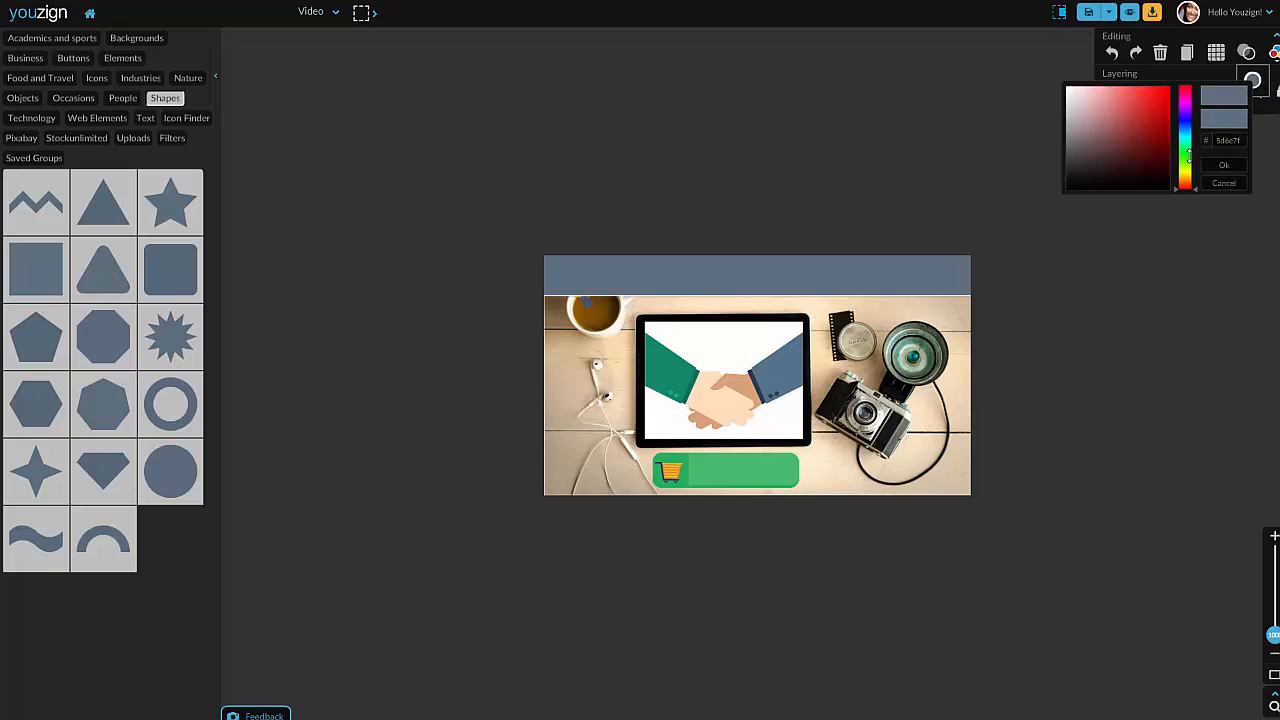
{"action": "left_click", "coordinate": [1189, 156]}
{"action": "left_click_drag", "start_coordinate": [1151, 139], "coordinate": [1117, 140]}
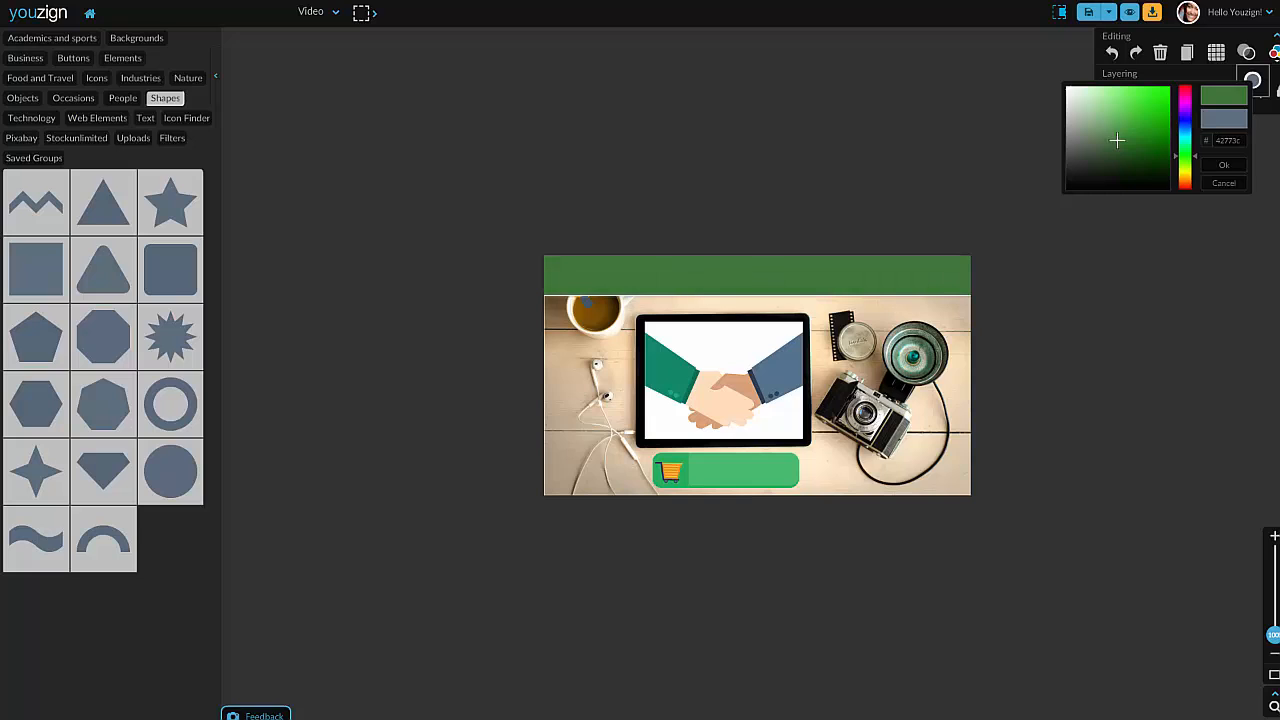
{"action": "left_click", "coordinate": [1224, 165]}
Step: Recolour the banner along the design's upper edge a medium brick red
{"action": "left_click", "coordinate": [1273, 57]}
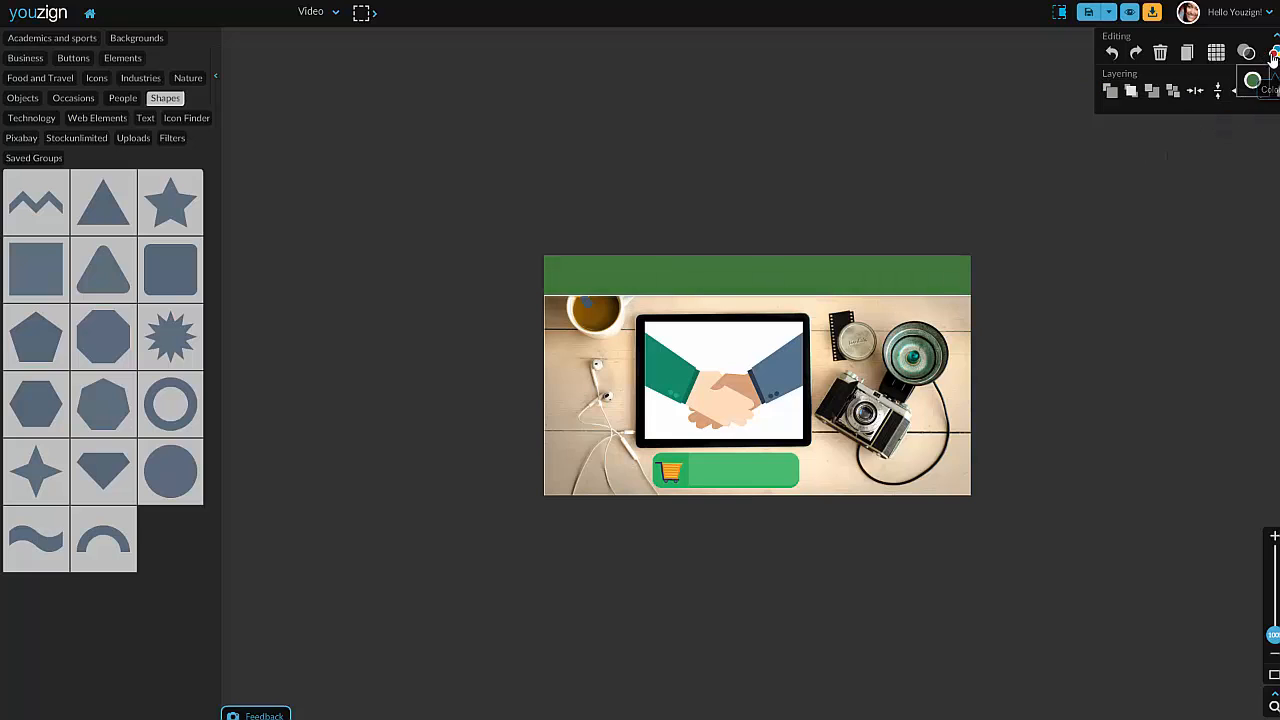
{"action": "left_click", "coordinate": [1252, 80]}
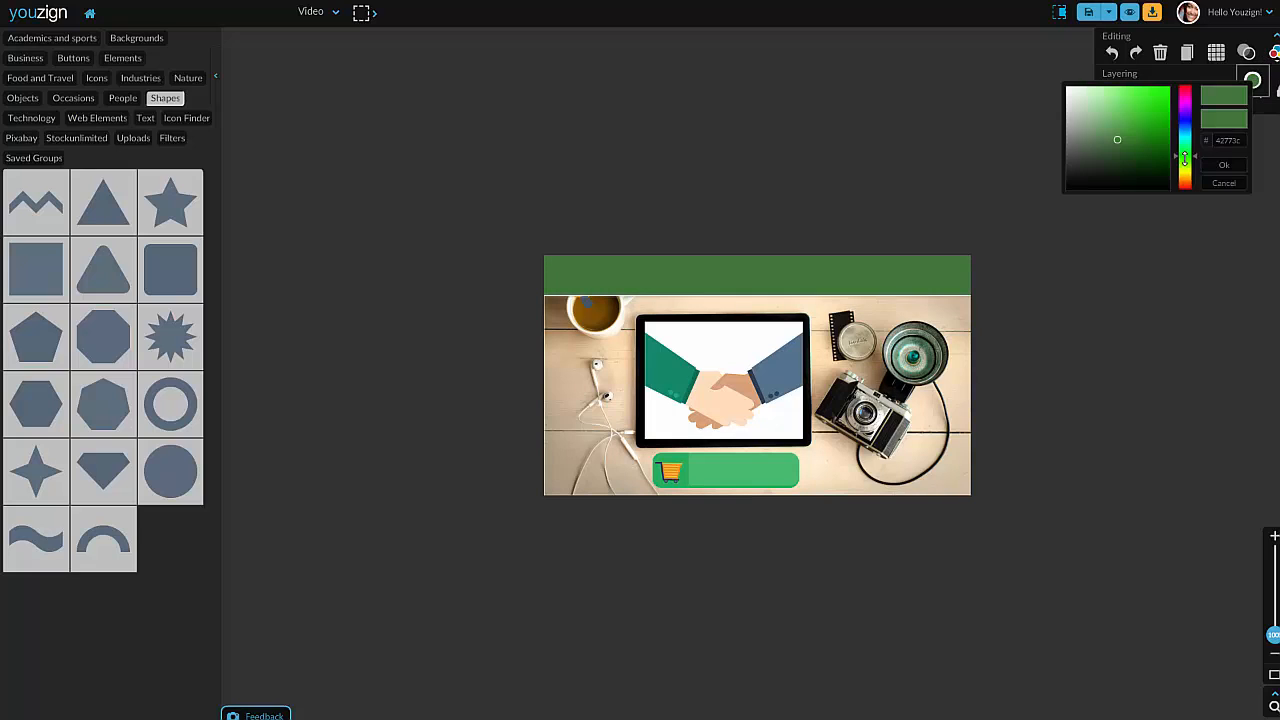
{"action": "left_click_drag", "start_coordinate": [1185, 156], "coordinate": [1184, 191]}
{"action": "left_click", "coordinate": [1157, 131]}
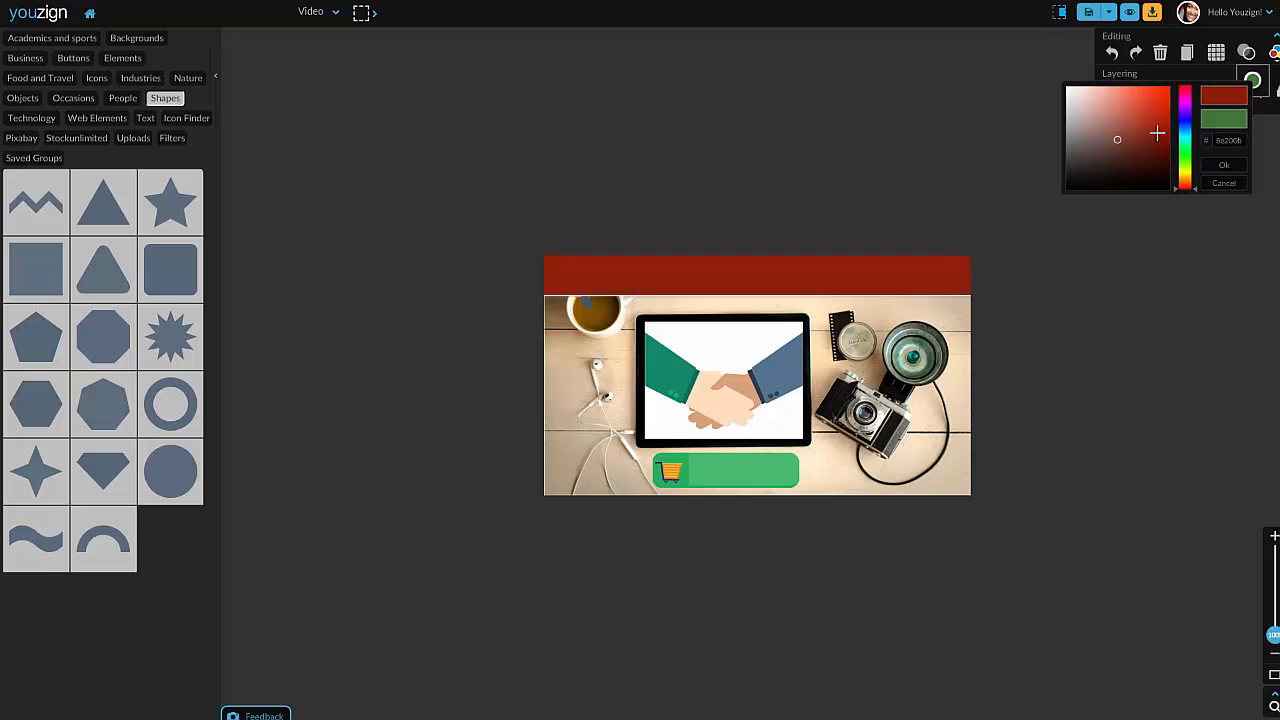
{"action": "left_click_drag", "start_coordinate": [1160, 121], "coordinate": [1143, 123]}
{"action": "left_click", "coordinate": [1144, 123]}
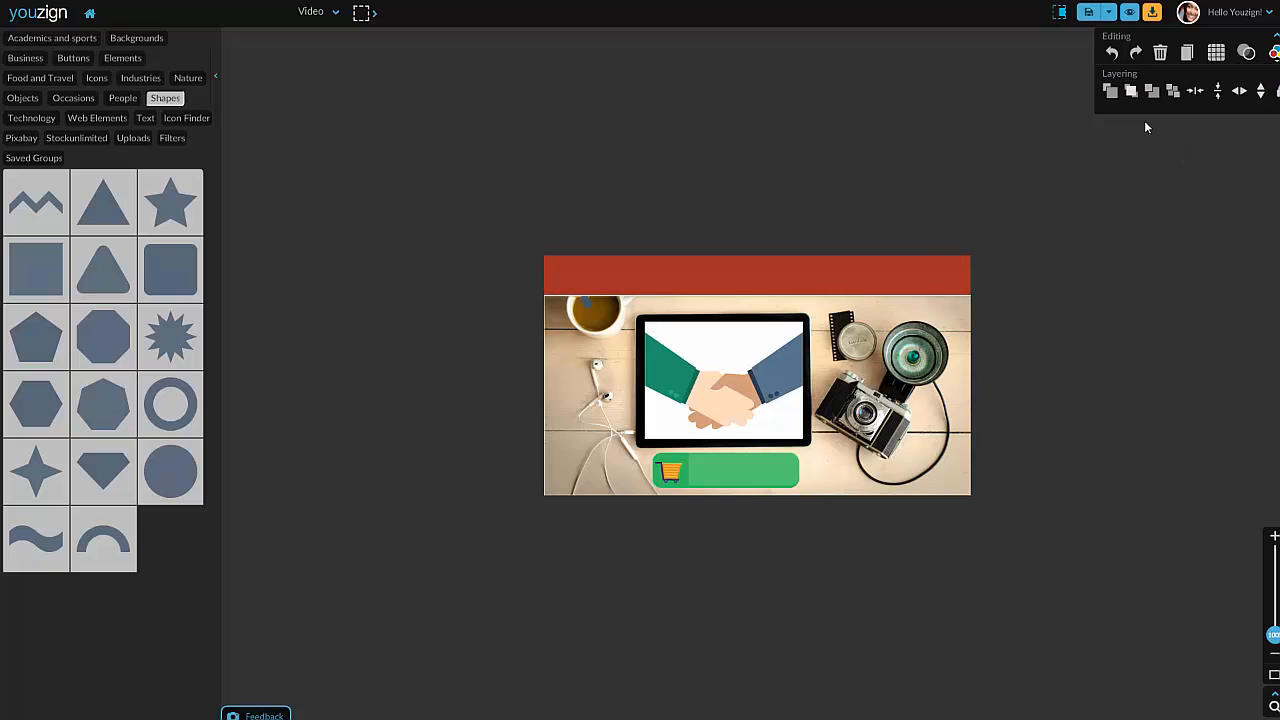
Step: Send the red banner behind the megaphone and move the megaphone onto the banner's left end
{"action": "left_click", "coordinate": [1154, 93]}
{"action": "left_click", "coordinate": [601, 277]}
{"action": "left_click_drag", "start_coordinate": [605, 277], "coordinate": [570, 270]}
{"action": "left_click", "coordinate": [638, 216]}
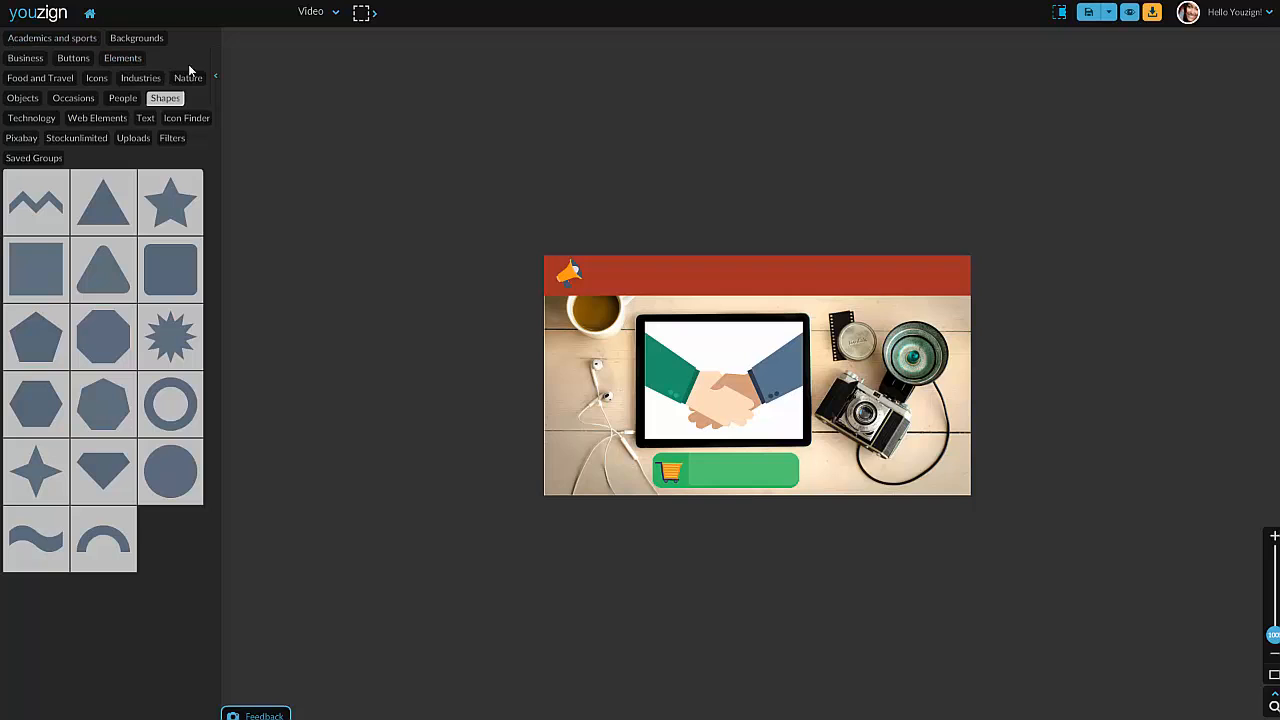
Step: Add a Subheadline text, move it onto the red banner beside the megaphone and shrink it to fit inside the banner
{"action": "left_click", "coordinate": [145, 119]}
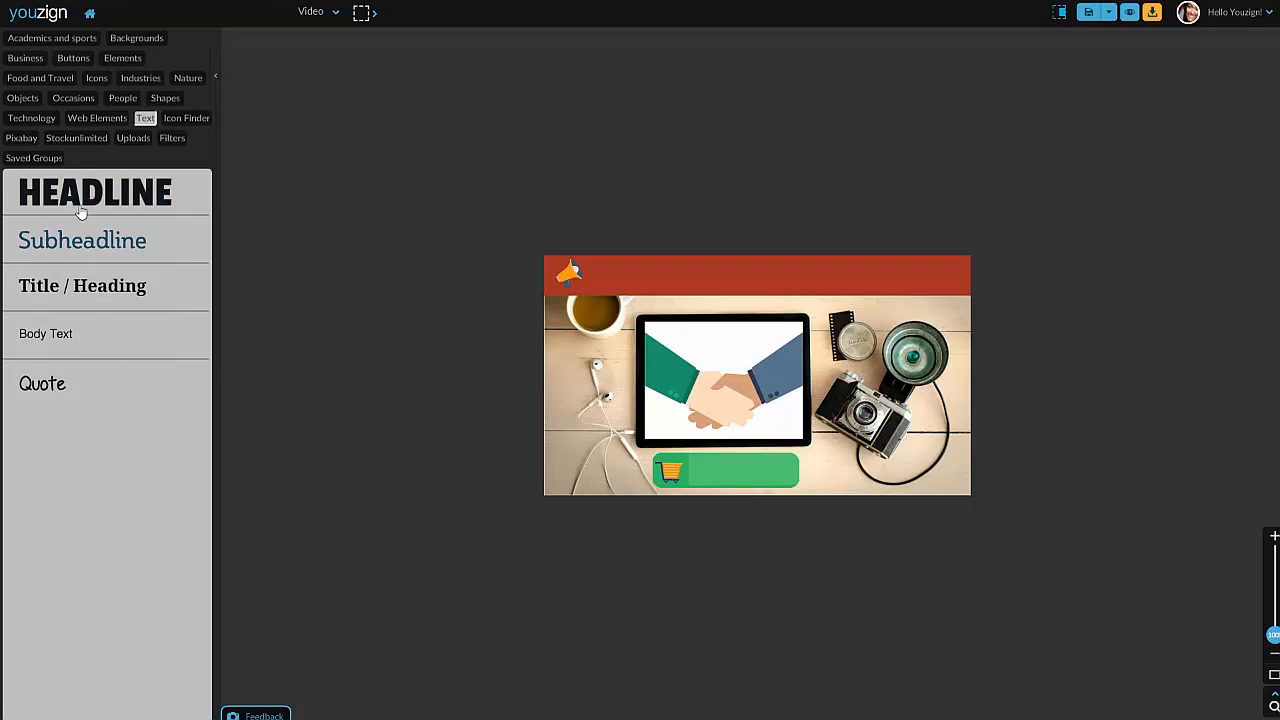
{"action": "left_click", "coordinate": [80, 245]}
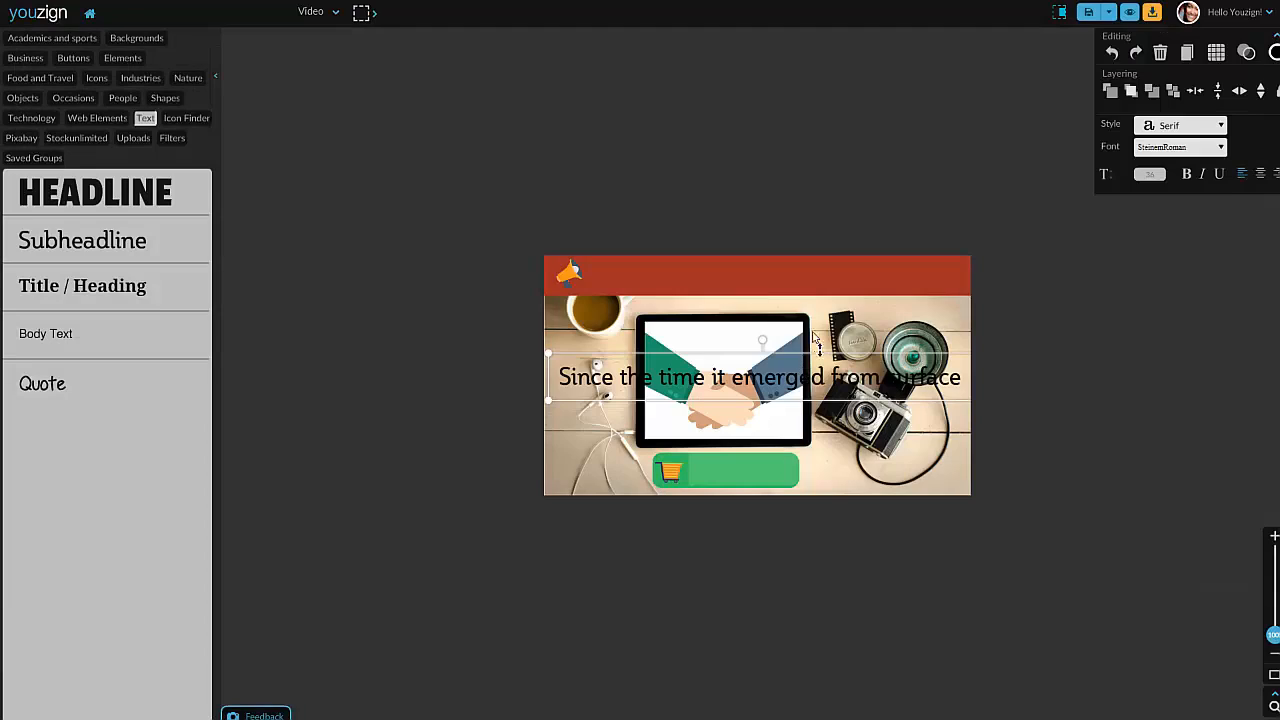
{"action": "left_click_drag", "start_coordinate": [802, 370], "coordinate": [805, 274]}
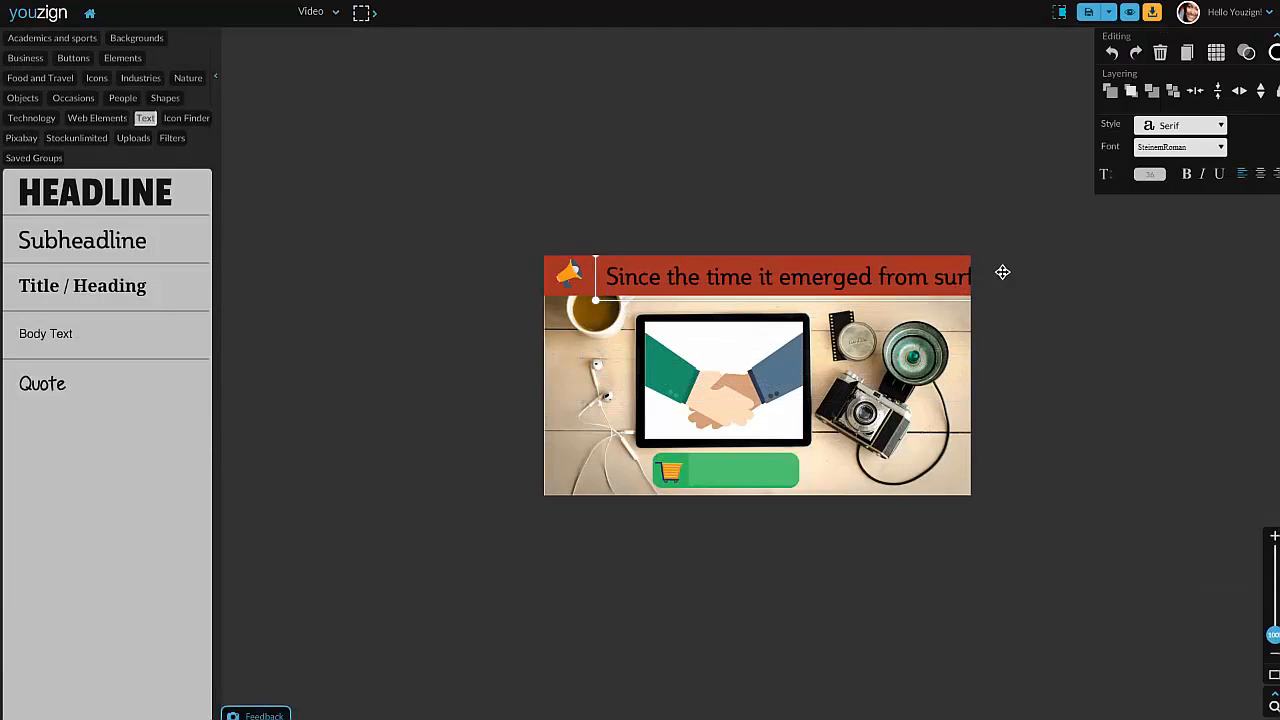
{"action": "left_click_drag", "start_coordinate": [600, 298], "coordinate": [672, 276]}
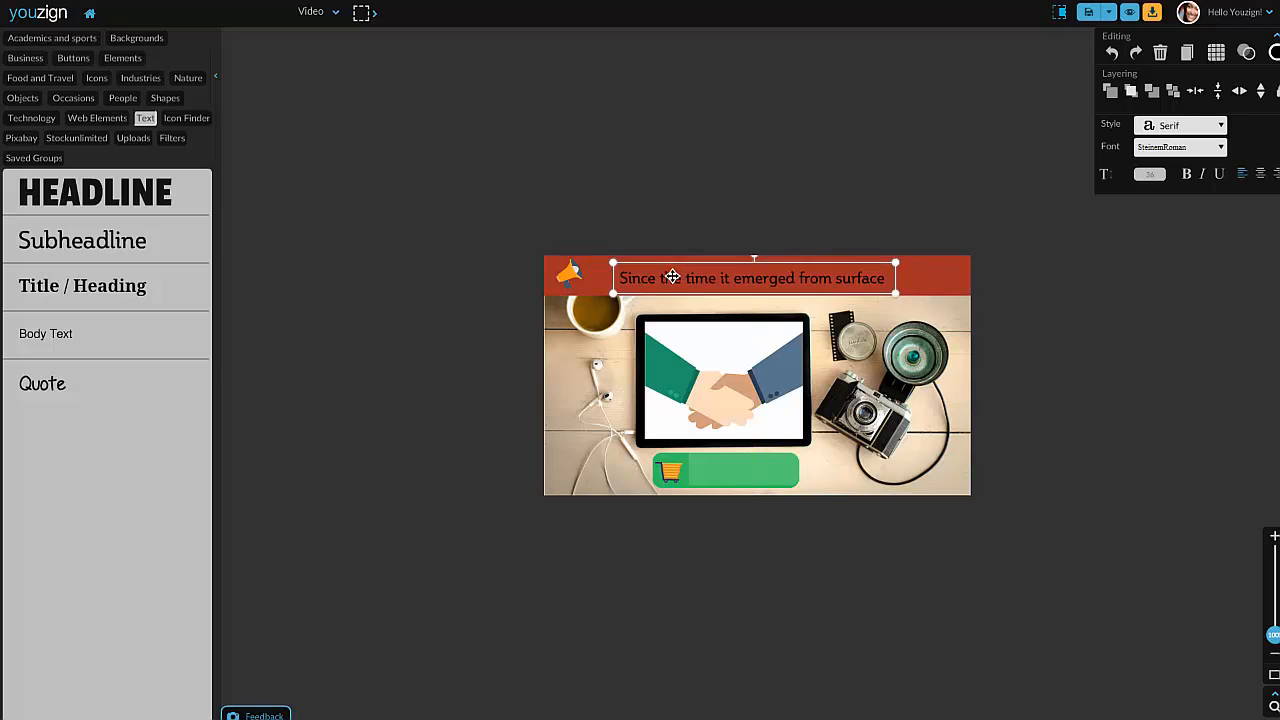
Step: Replace the banner text with "This is a headline at the top!" and colour it white
{"action": "double_click", "coordinate": [672, 276]}
{"action": "type", "text": "This is a headline at the top!"}
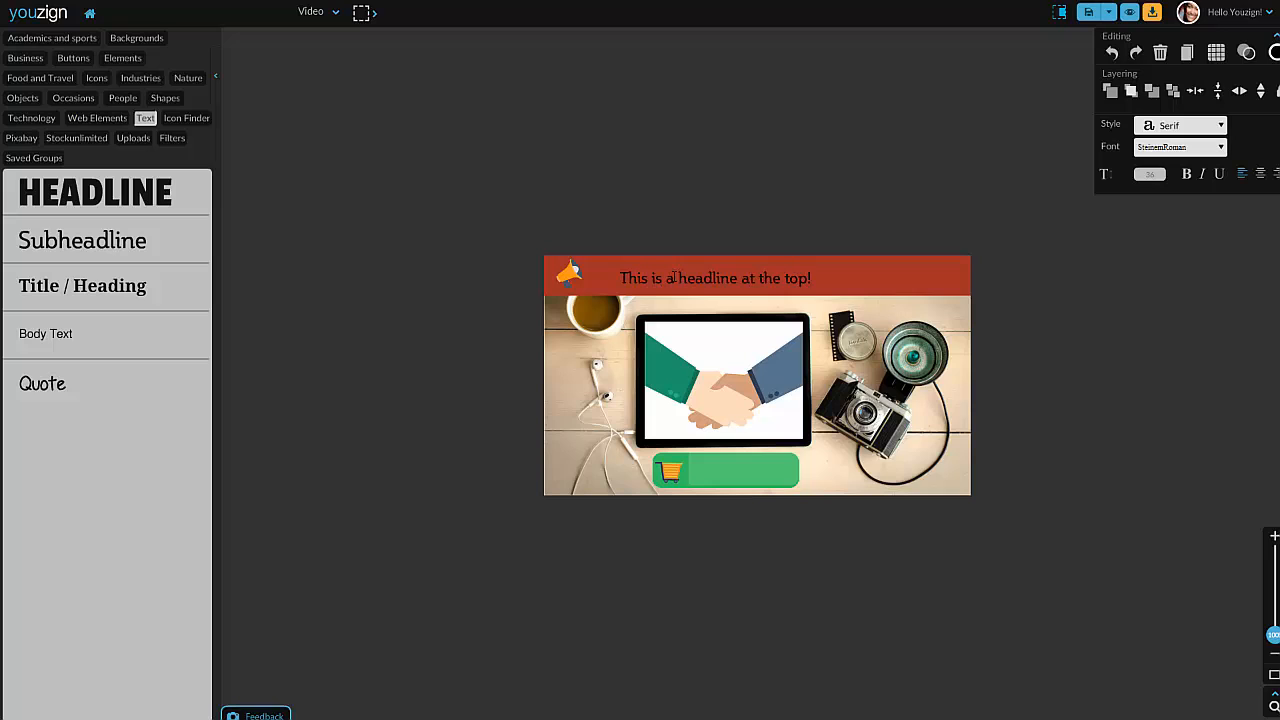
{"action": "key", "text": "ctrl+a"}
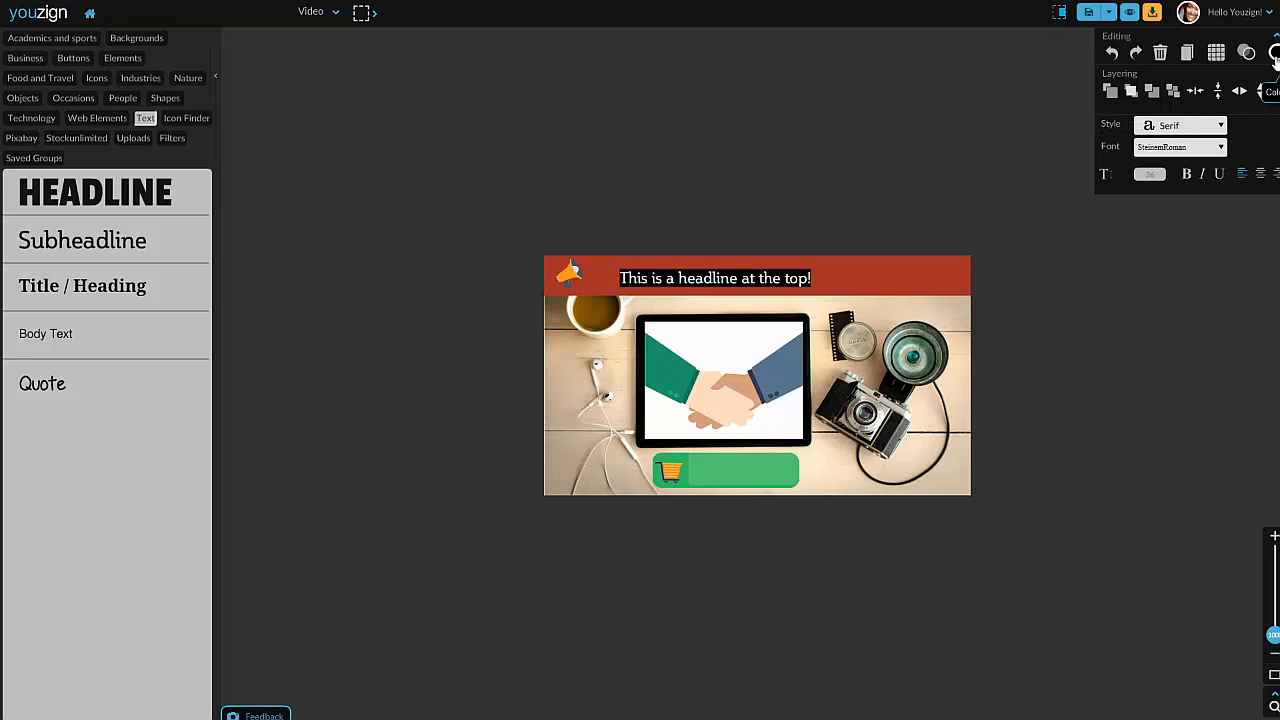
{"action": "left_click", "coordinate": [1275, 55]}
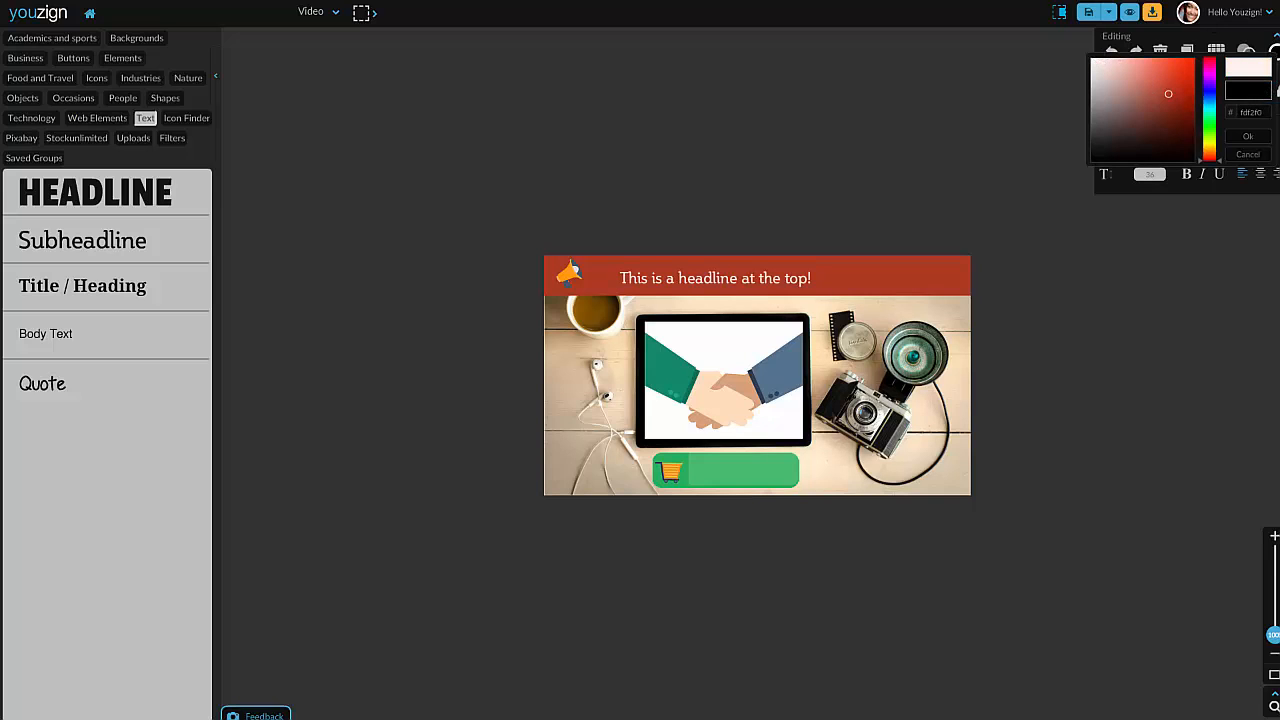
{"action": "left_click", "coordinate": [1095, 62]}
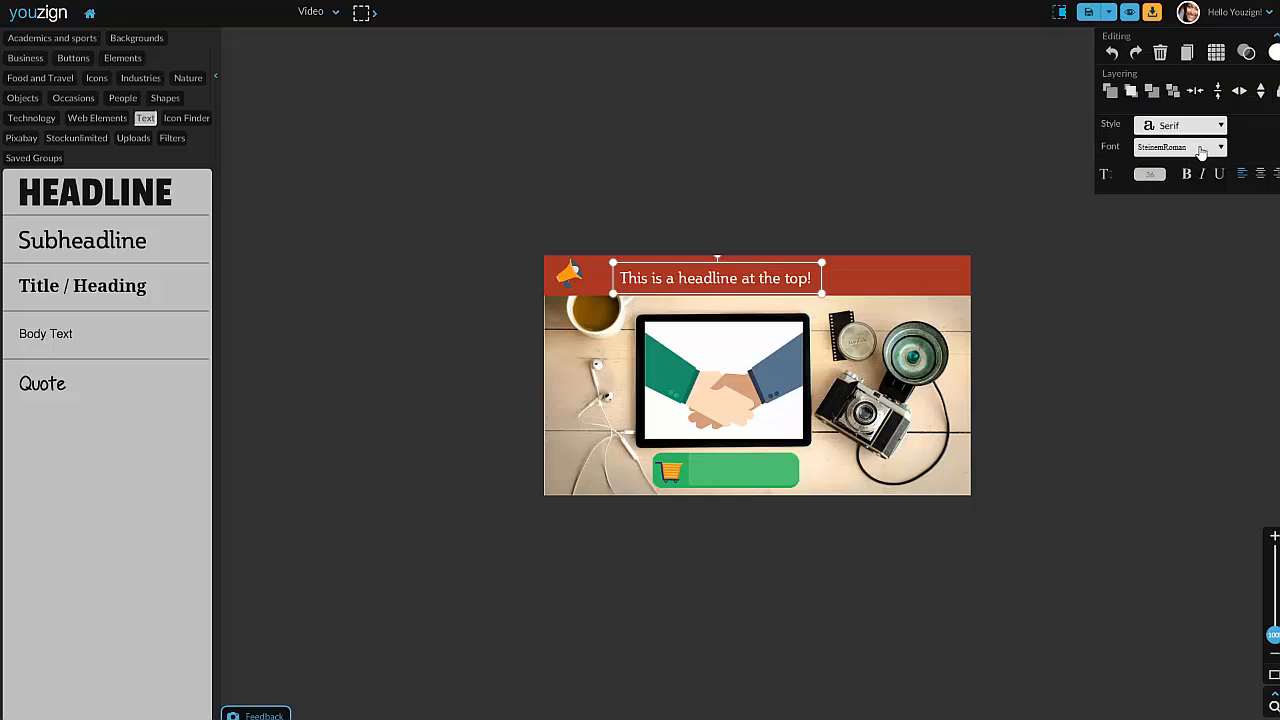
Step: Set the headline's font to the Sans Serif style CodeLight and nudge the text slightly left on the banner
{"action": "left_click", "coordinate": [1202, 148]}
{"action": "scroll", "coordinate": [1190, 195], "scroll_direction": "down", "scroll_amount": 2}
{"action": "scroll", "coordinate": [1186, 195], "scroll_direction": "down", "scroll_amount": 2}
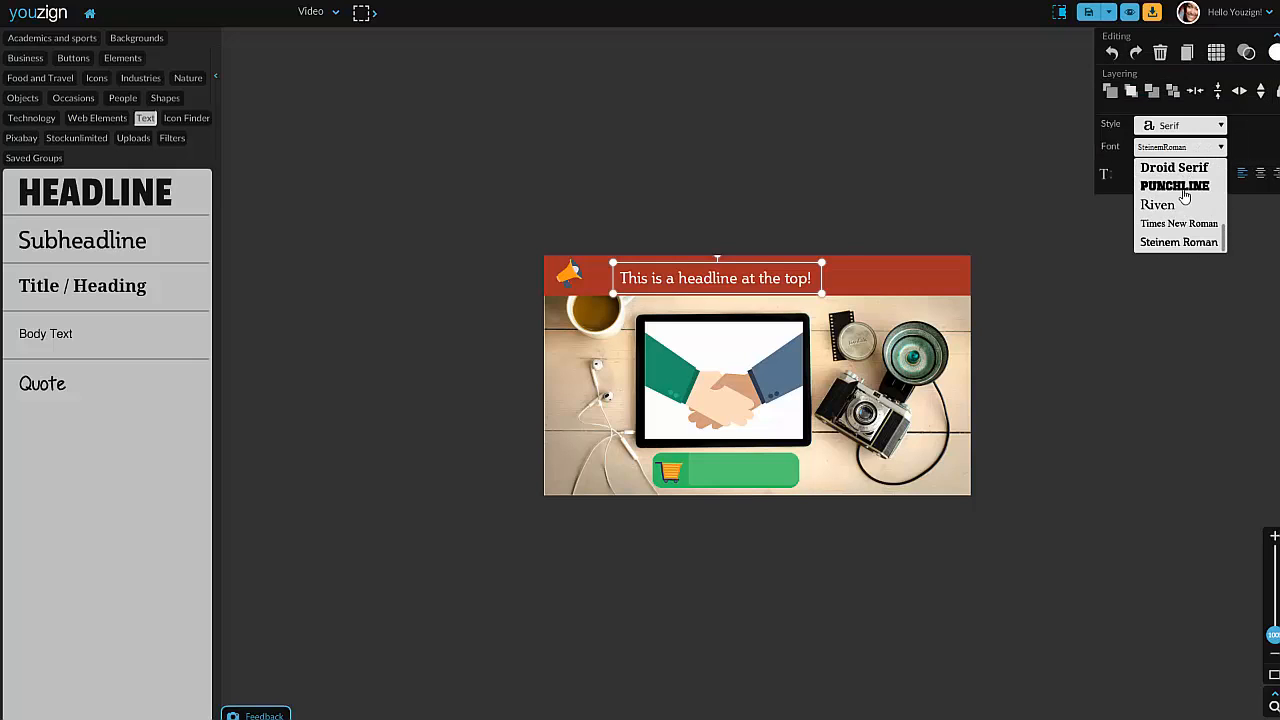
{"action": "left_click", "coordinate": [1180, 128]}
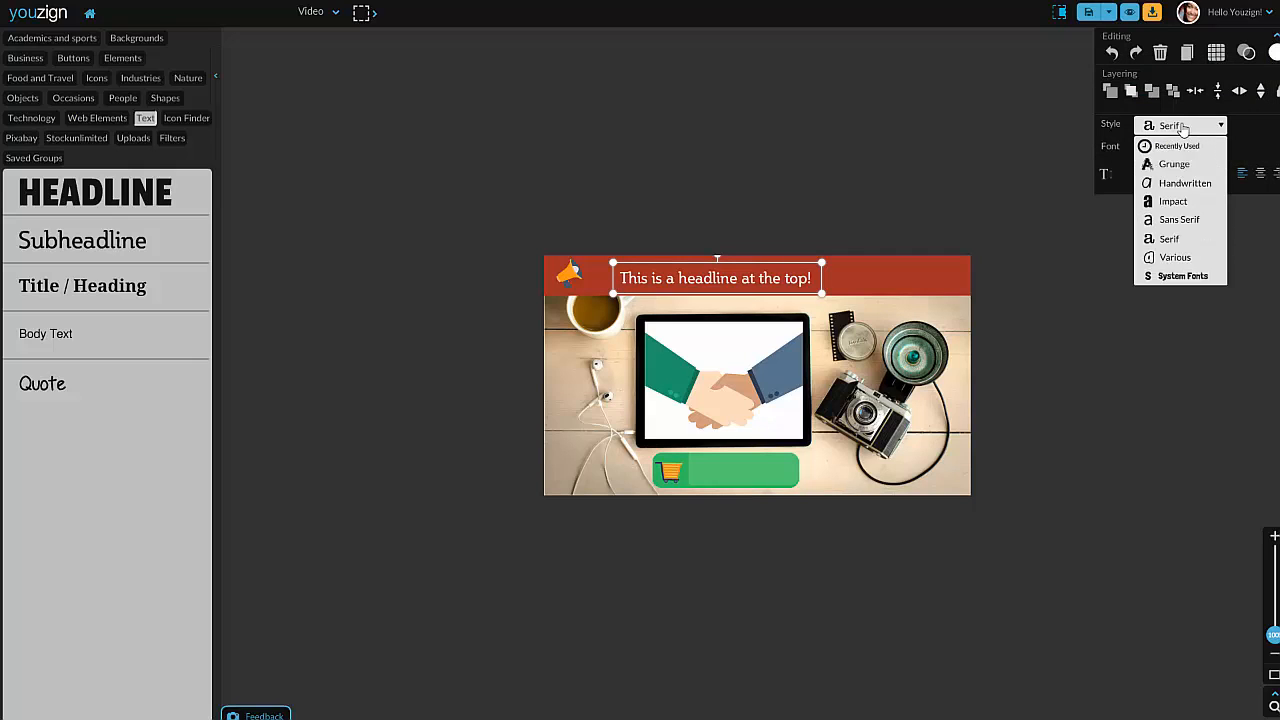
{"action": "left_click", "coordinate": [1193, 222]}
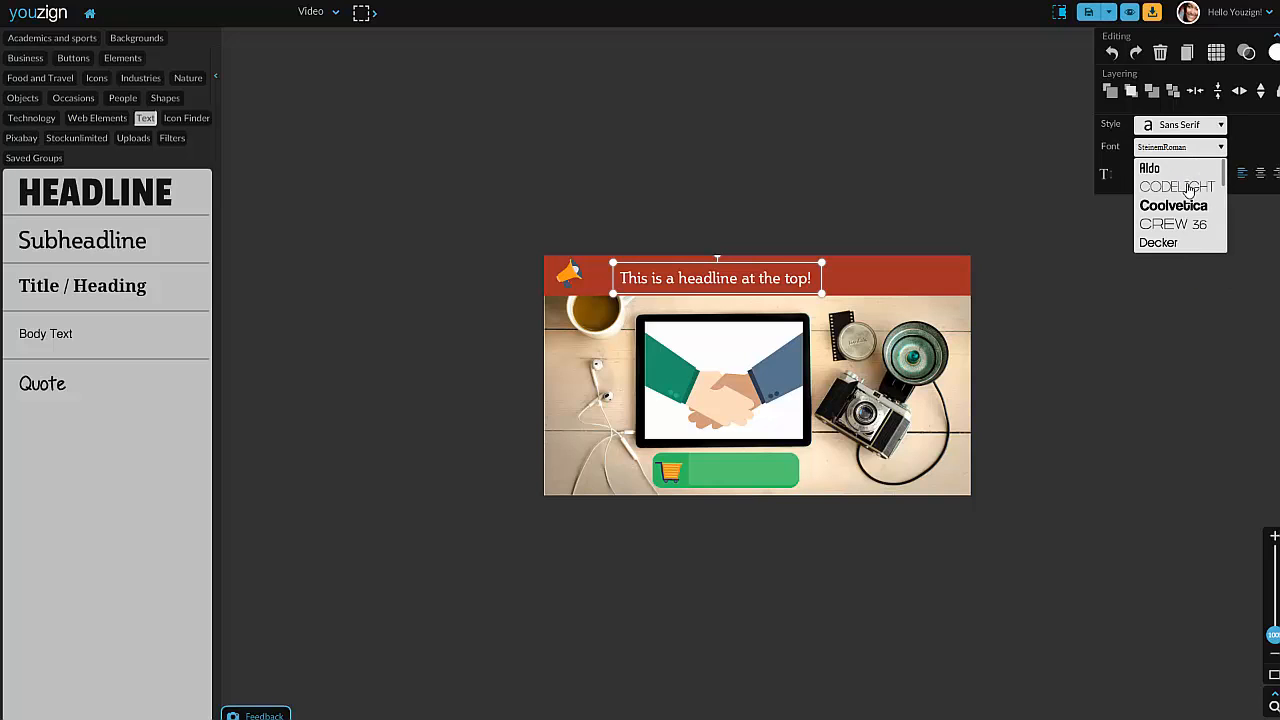
{"action": "left_click", "coordinate": [1189, 189]}
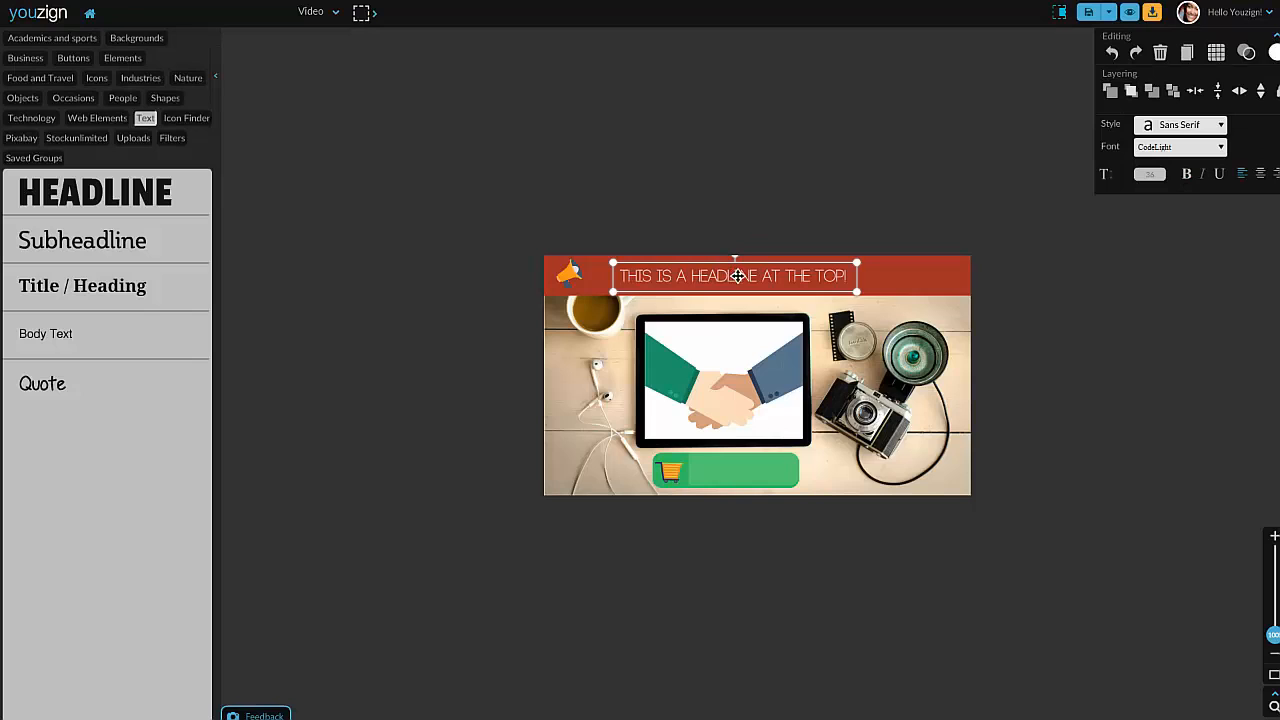
{"action": "left_click_drag", "start_coordinate": [756, 276], "coordinate": [754, 276]}
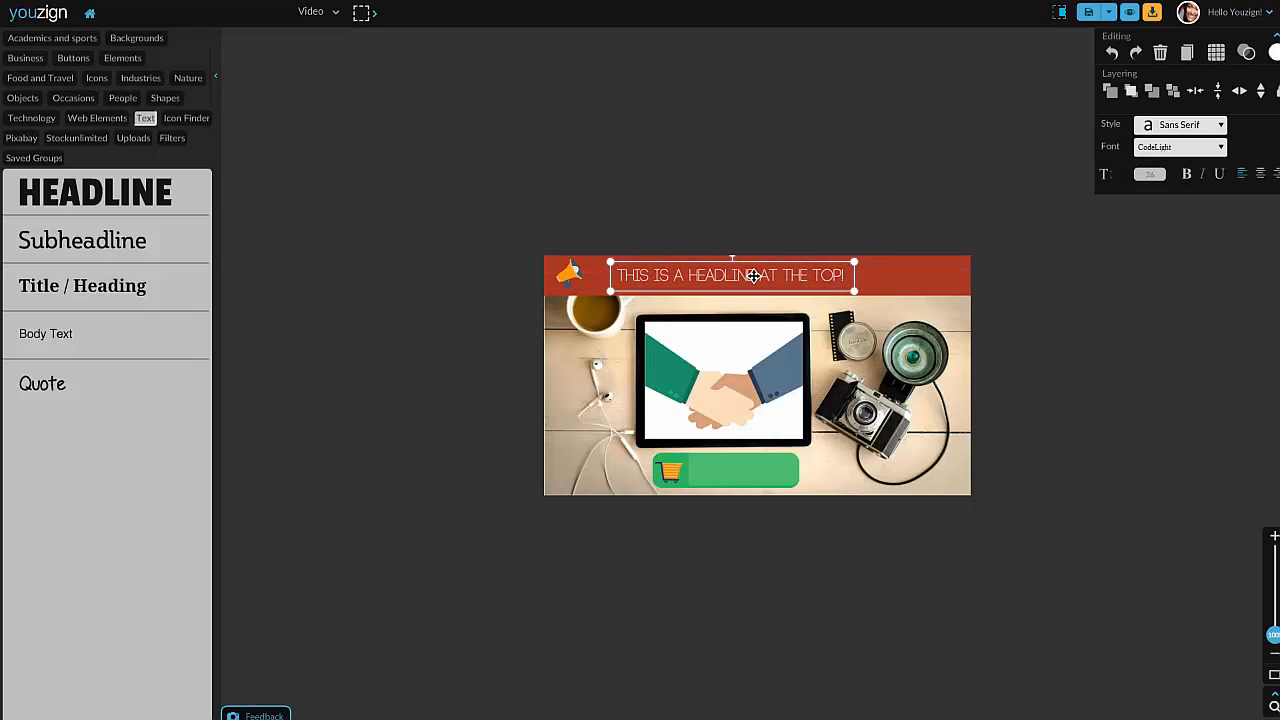
{"action": "left_click", "coordinate": [766, 191]}
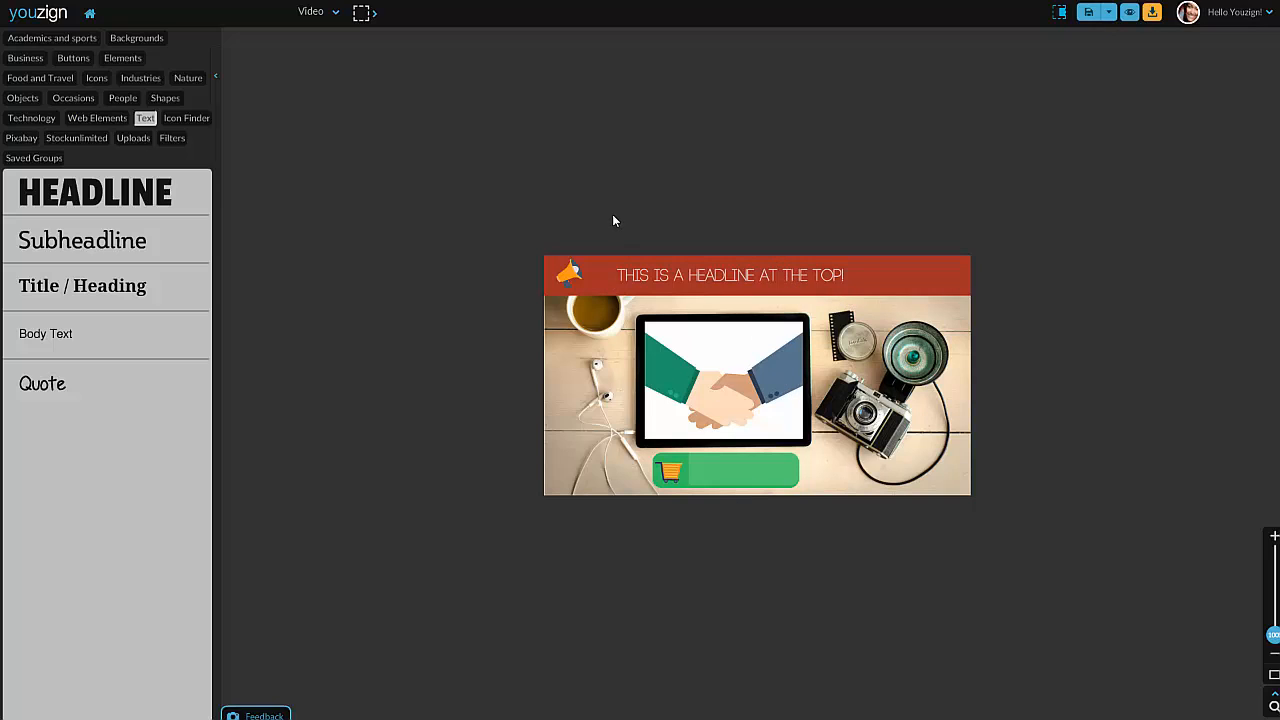
Step: Change the design to a custom size, 1000 px wide and 1000 px high
{"action": "left_click", "coordinate": [334, 14]}
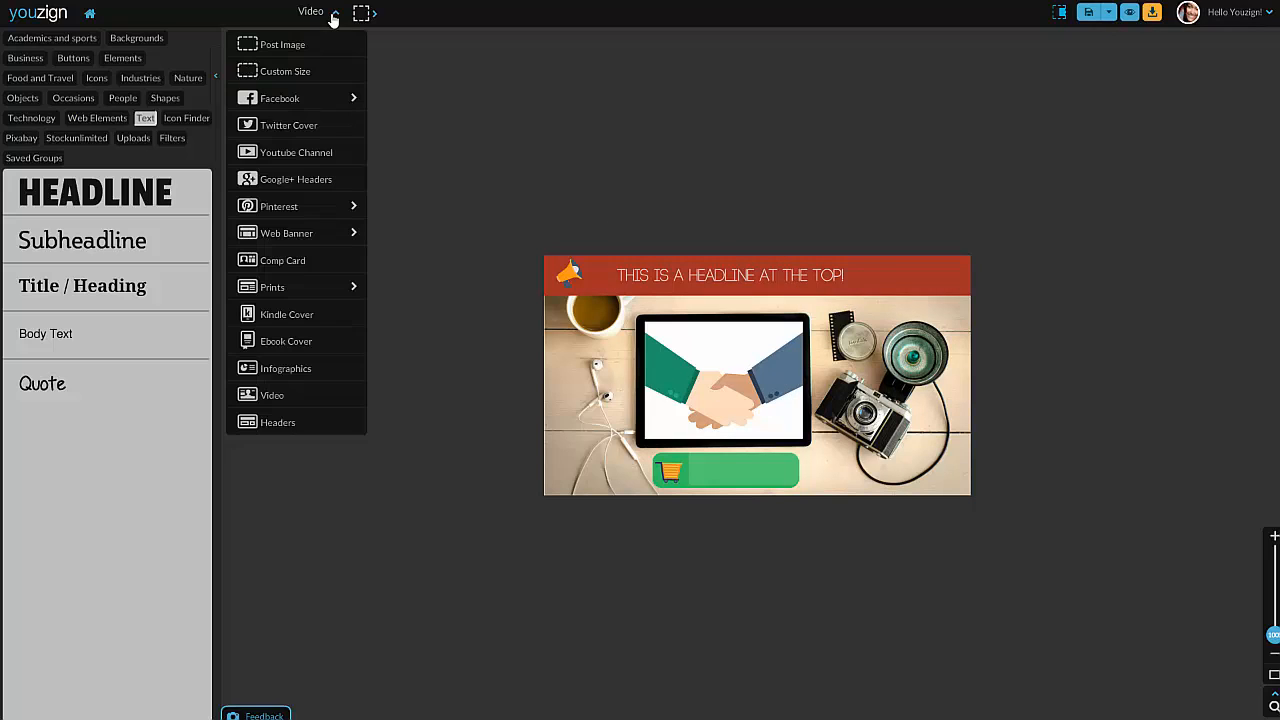
{"action": "left_click", "coordinate": [285, 72]}
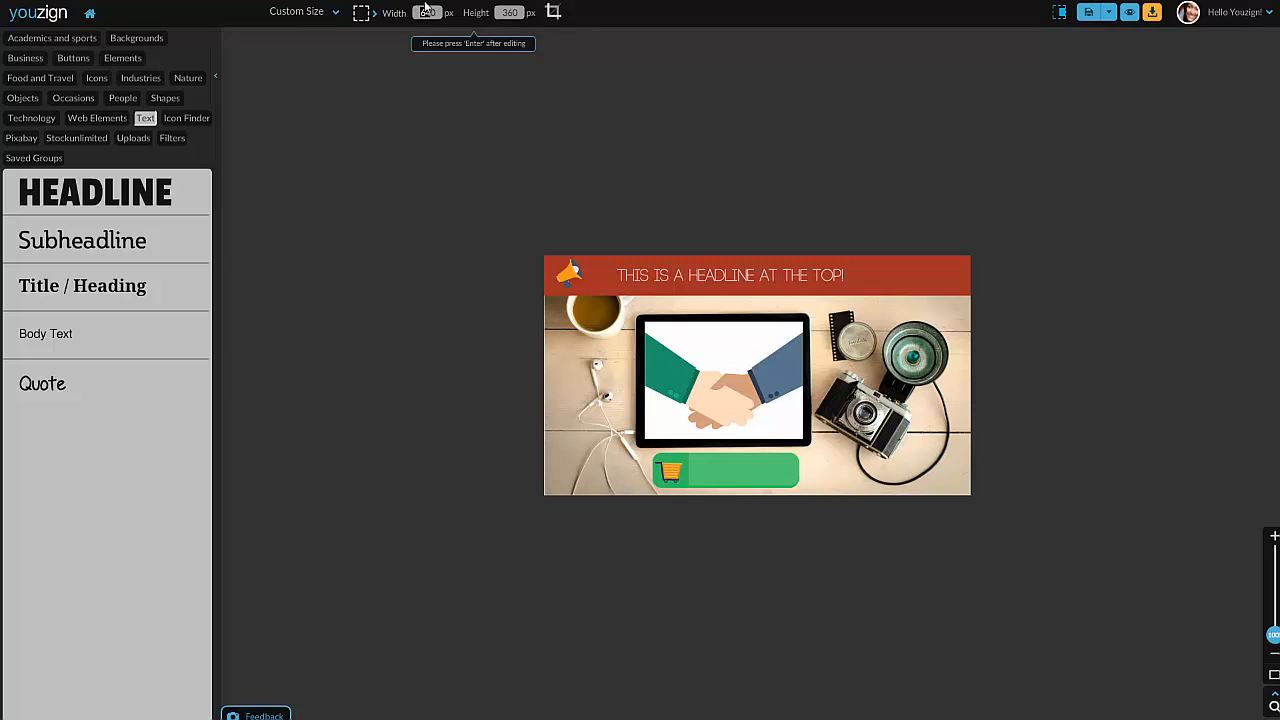
{"action": "type", "text": "1000"}
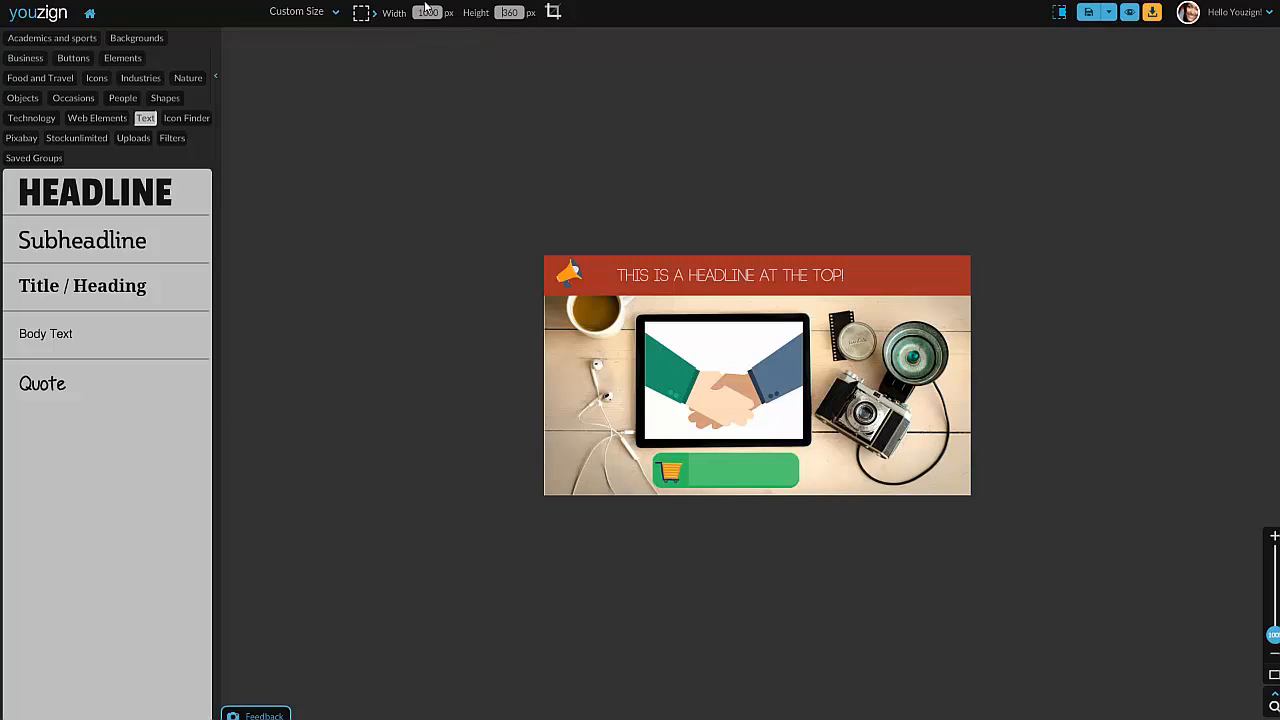
{"action": "key", "text": "BackSpace"}
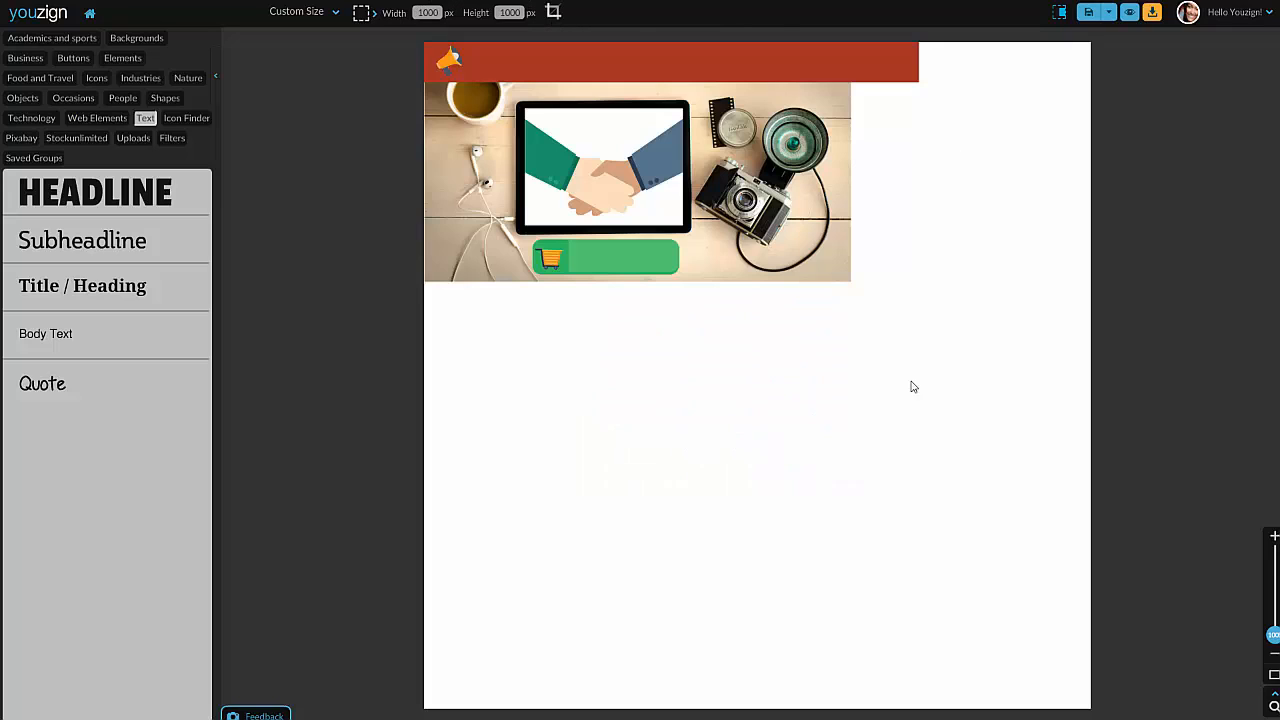
Step: Clear the canvas by deleting the desk photo, handshake graphic, tablet screen, cart button, red banner and megaphone
{"action": "left_click", "coordinate": [813, 278]}
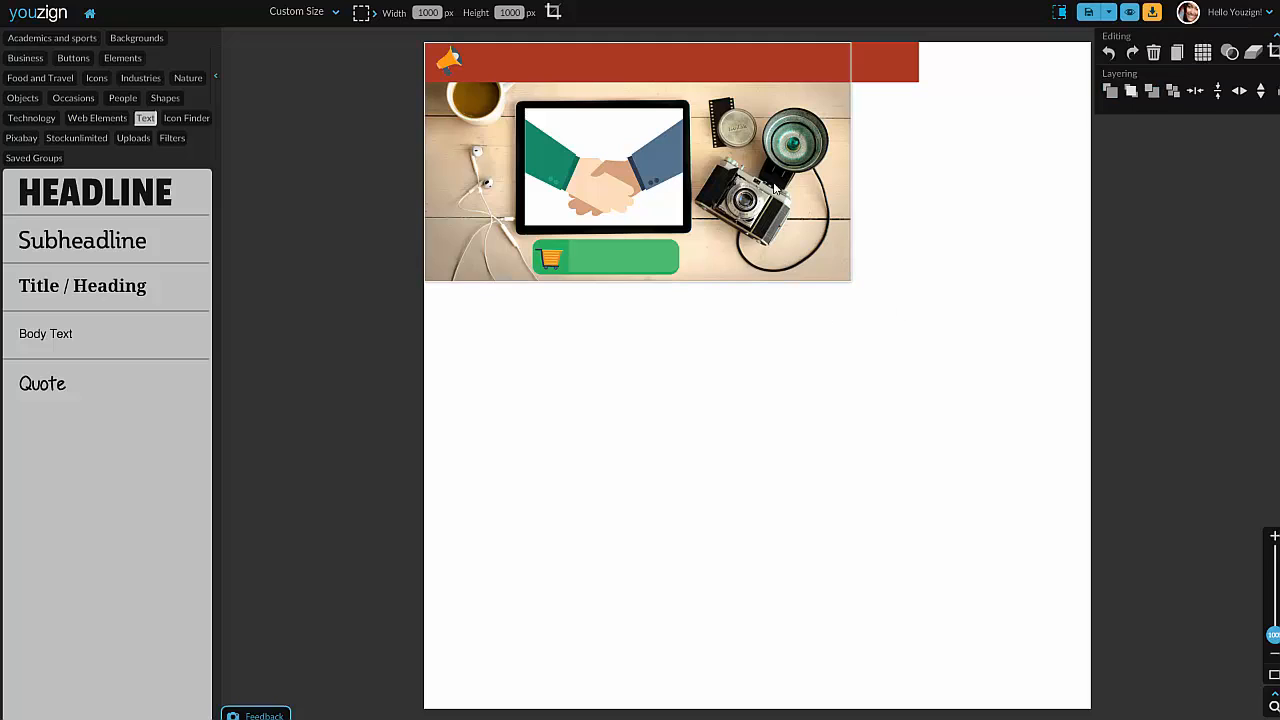
{"action": "left_click", "coordinate": [632, 167]}
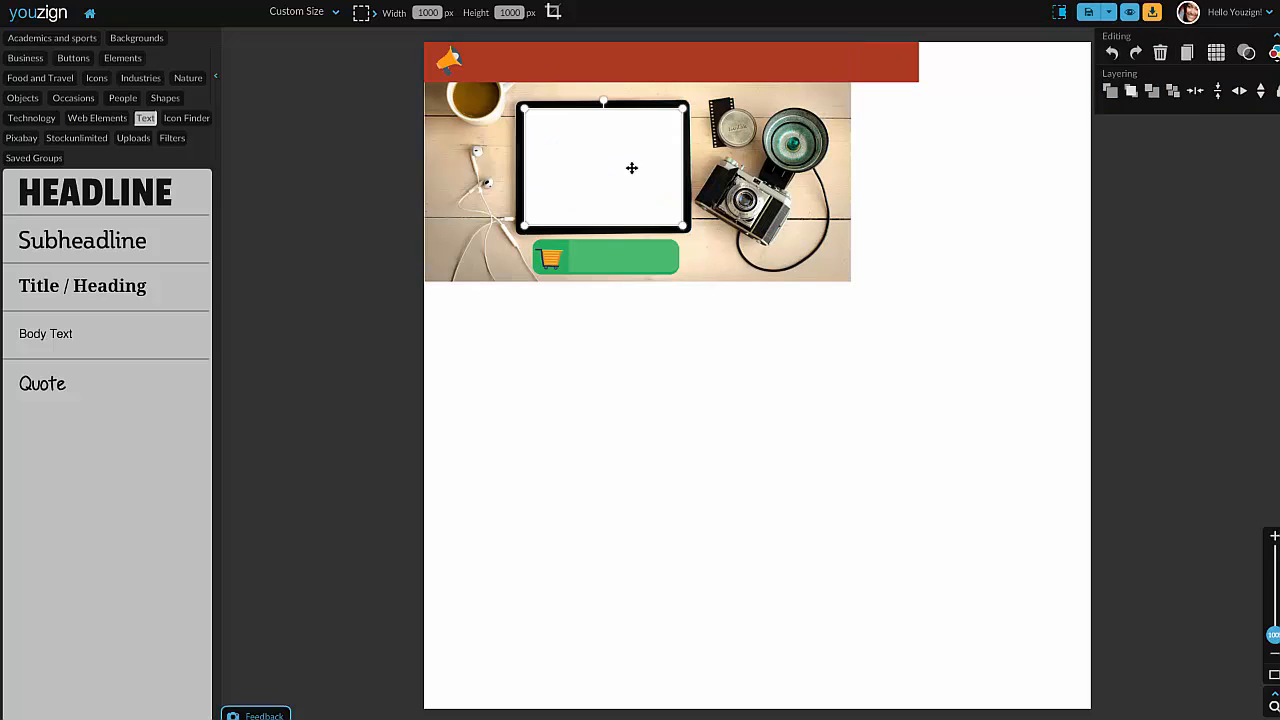
{"action": "key", "text": "Delete"}
{"action": "left_click", "coordinate": [632, 174]}
{"action": "key", "text": "Delete"}
{"action": "left_click", "coordinate": [620, 266]}
{"action": "key", "text": "Delete"}
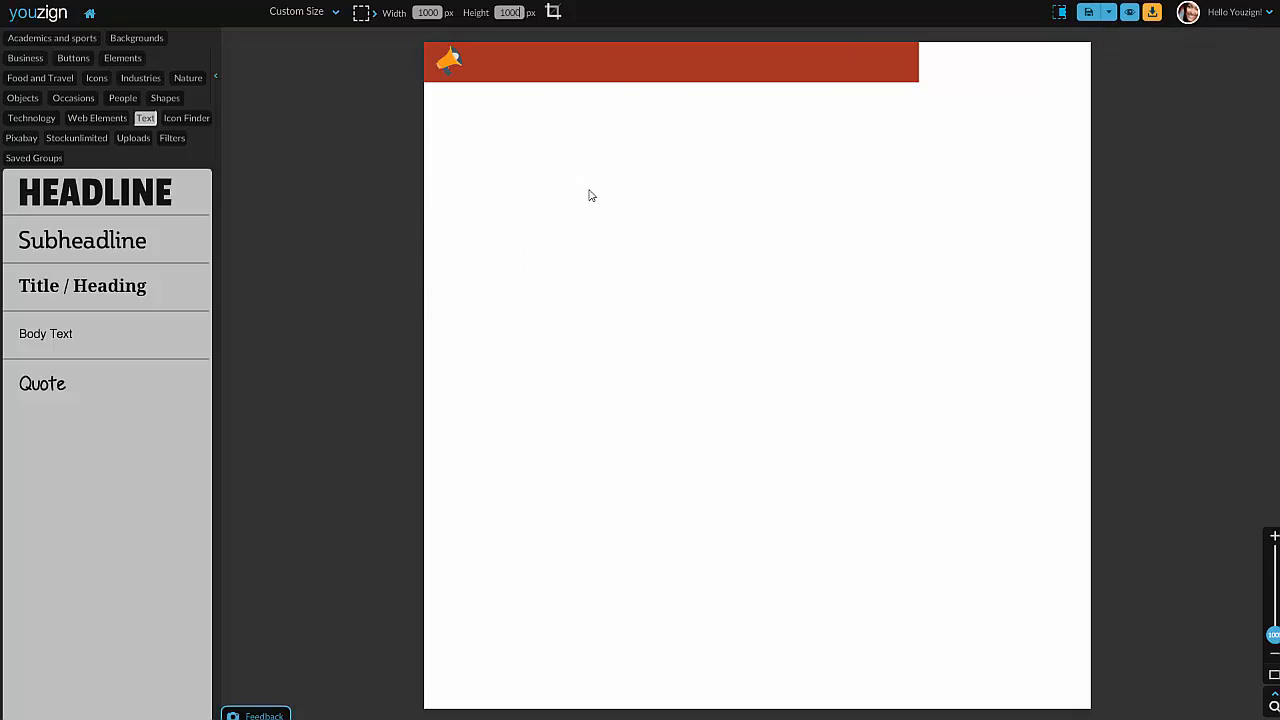
{"action": "left_click", "coordinate": [606, 63]}
{"action": "key", "text": "Delete"}
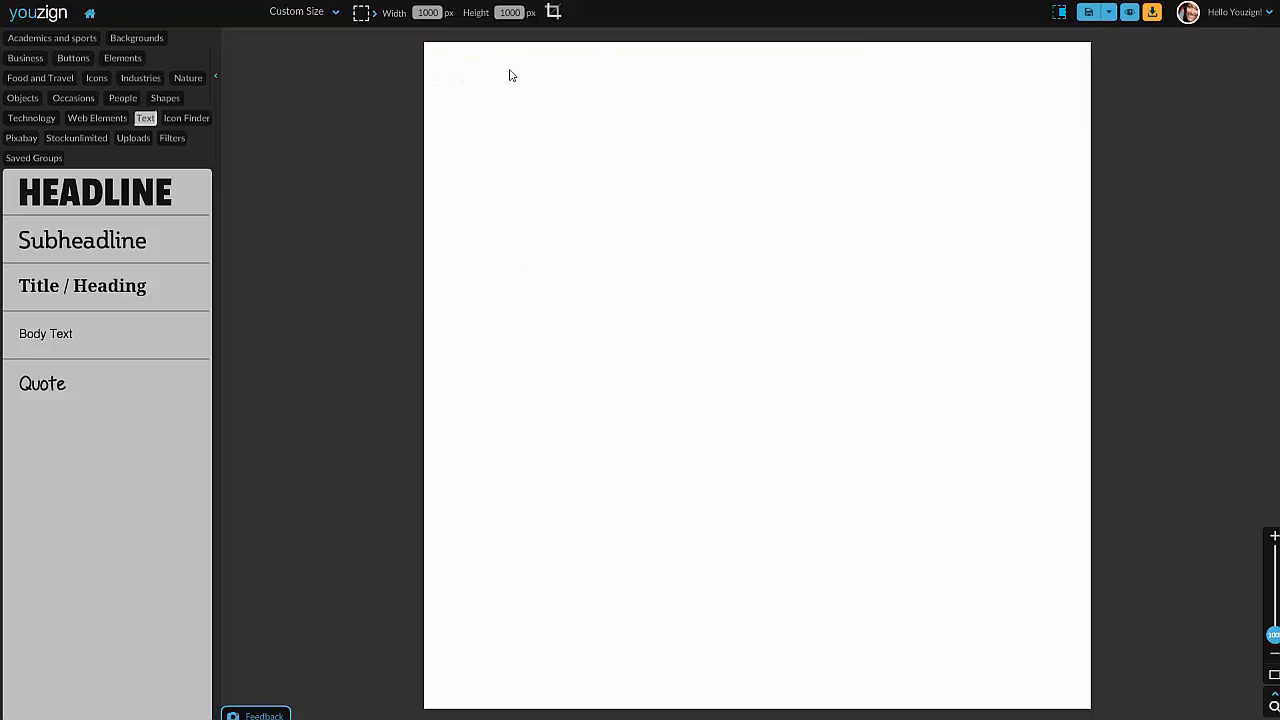
Step: Search the Stockunlimited library for "prize", try the orange award ribbon image on the canvas and delete it
{"action": "left_click", "coordinate": [88, 140]}
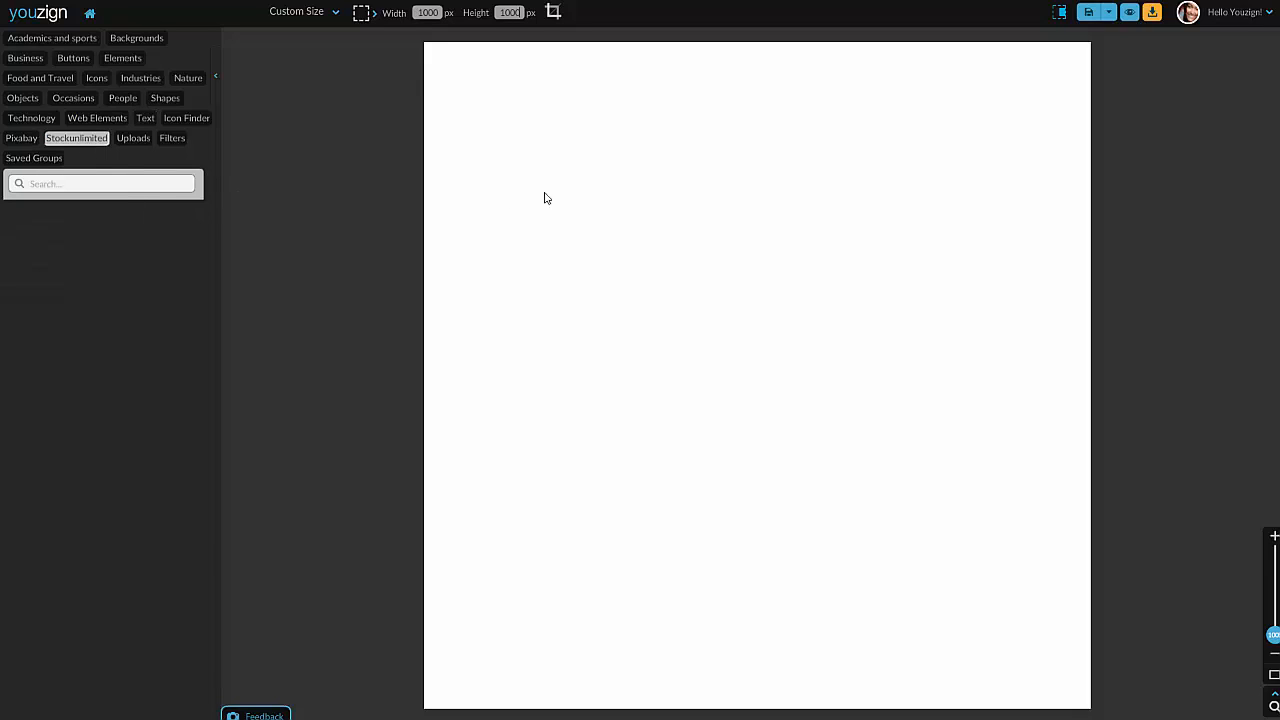
{"action": "left_click", "coordinate": [120, 180]}
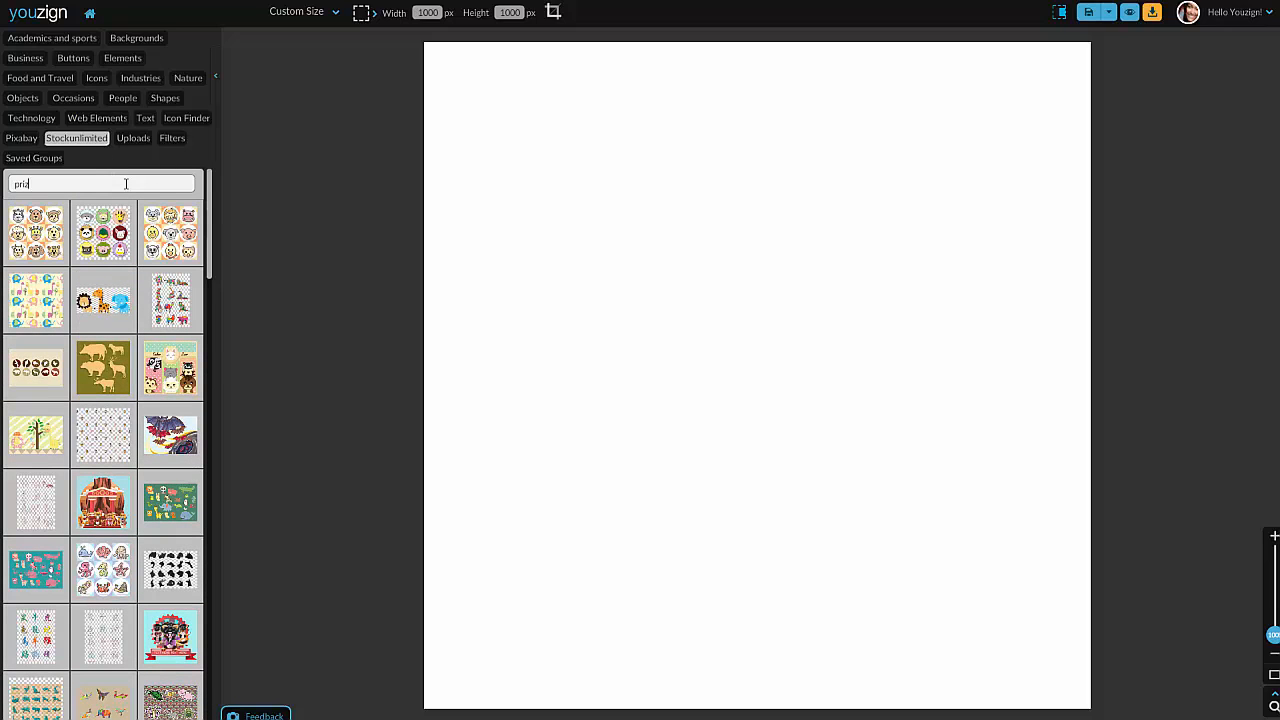
{"action": "key", "text": "Return"}
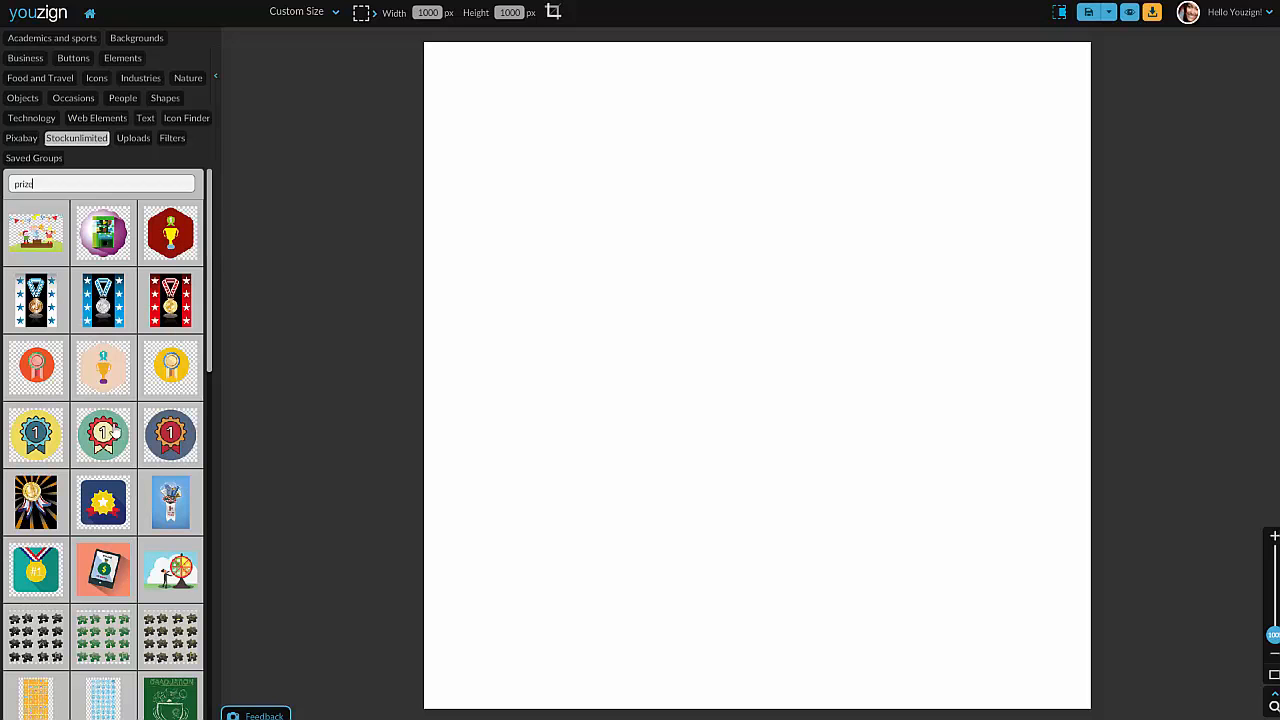
{"action": "left_click", "coordinate": [37, 369]}
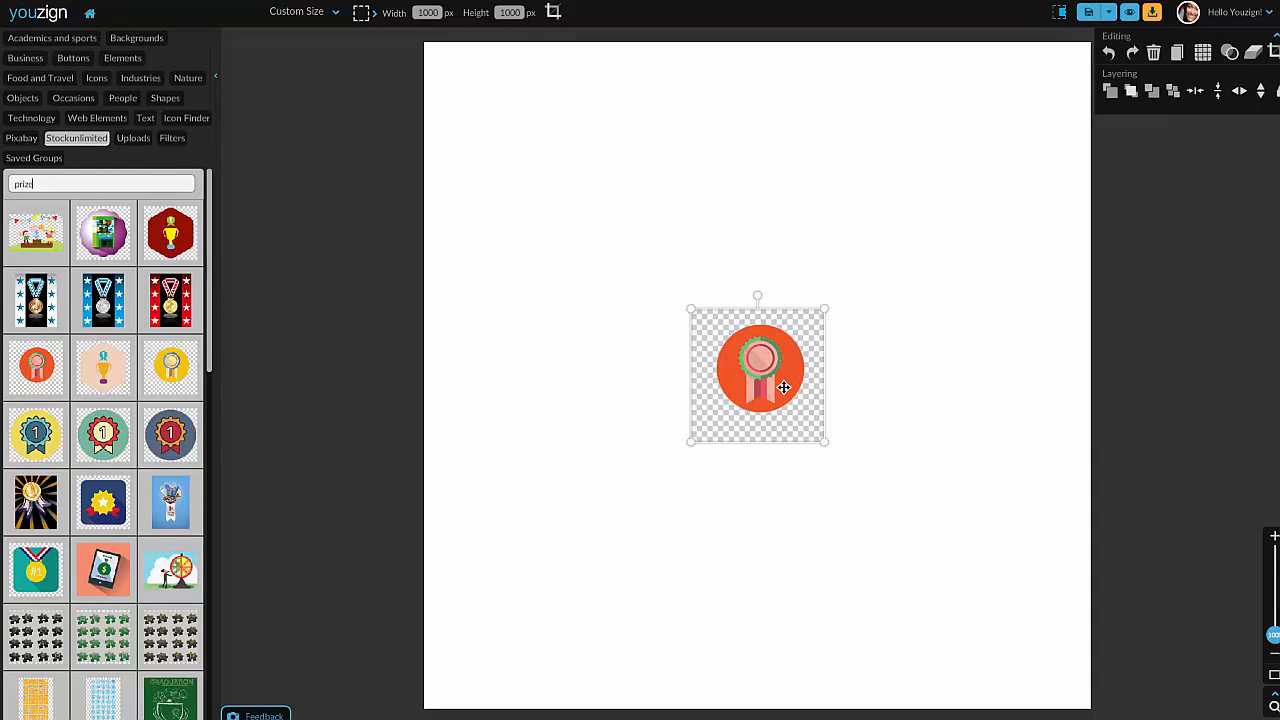
{"action": "key", "text": "Delete"}
Step: Try the "You are the winner" tablet image from the prize results, move it to the canvas's upper left, resize it and delete it
{"action": "scroll", "coordinate": [110, 460], "scroll_direction": "down", "scroll_amount": 2}
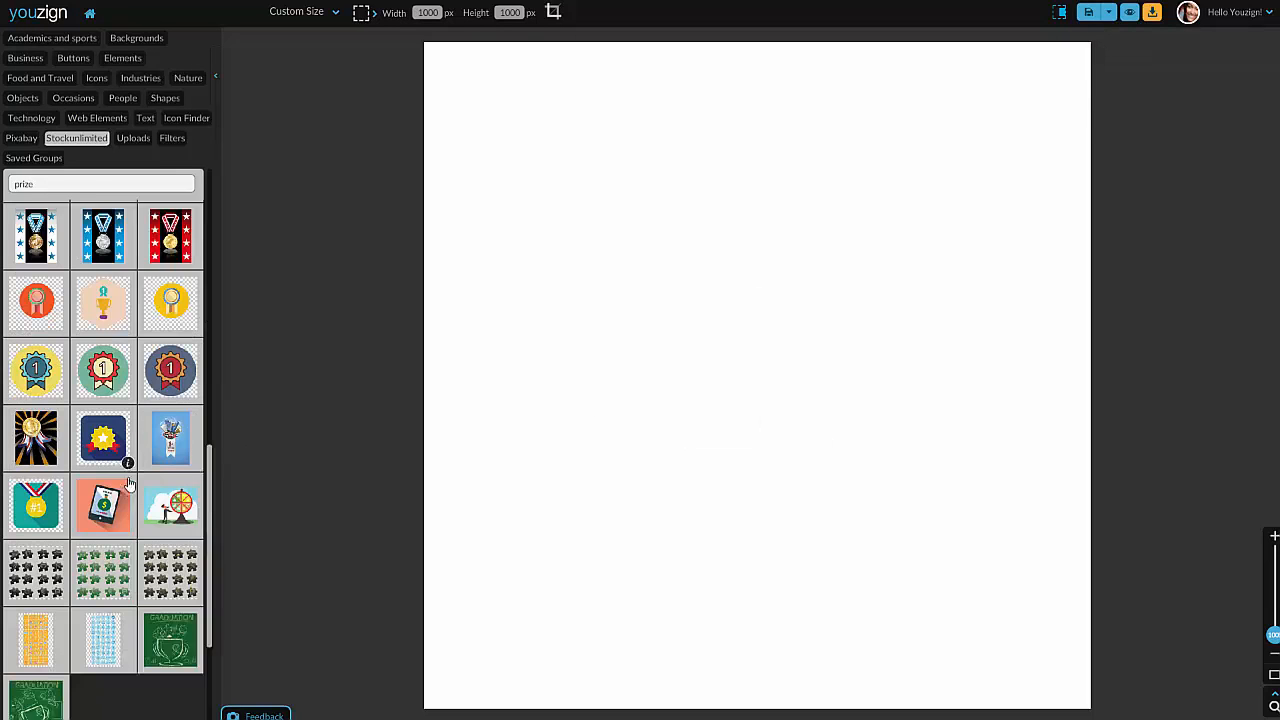
{"action": "scroll", "coordinate": [150, 560], "scroll_direction": "up", "scroll_amount": 2}
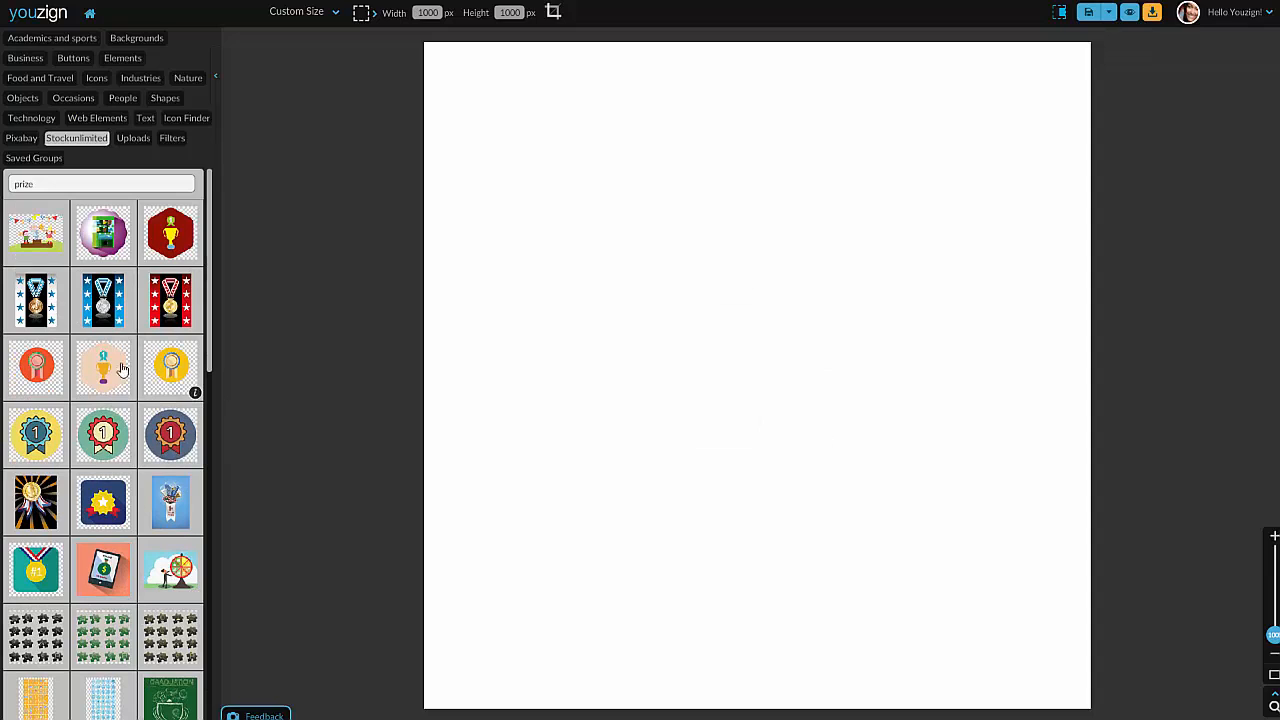
{"action": "scroll", "coordinate": [103, 450], "scroll_direction": "down", "scroll_amount": 3}
{"action": "left_click", "coordinate": [103, 333]}
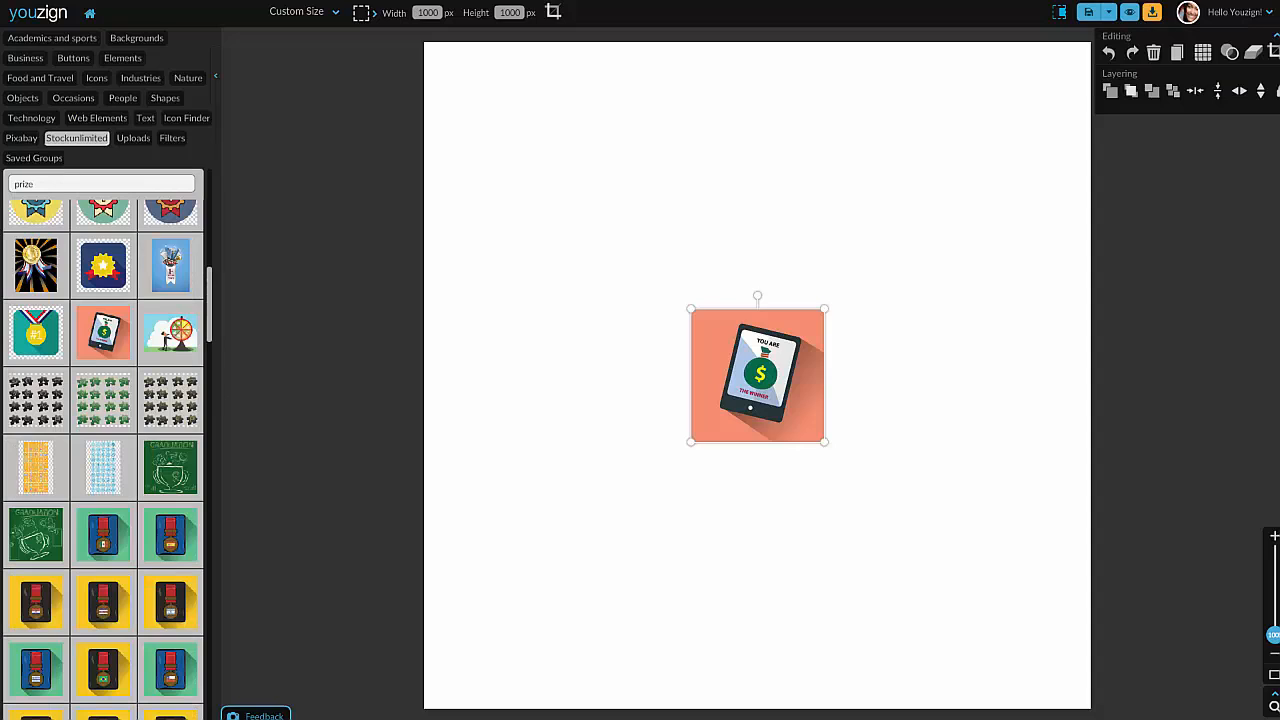
{"action": "left_click_drag", "start_coordinate": [770, 400], "coordinate": [549, 227]}
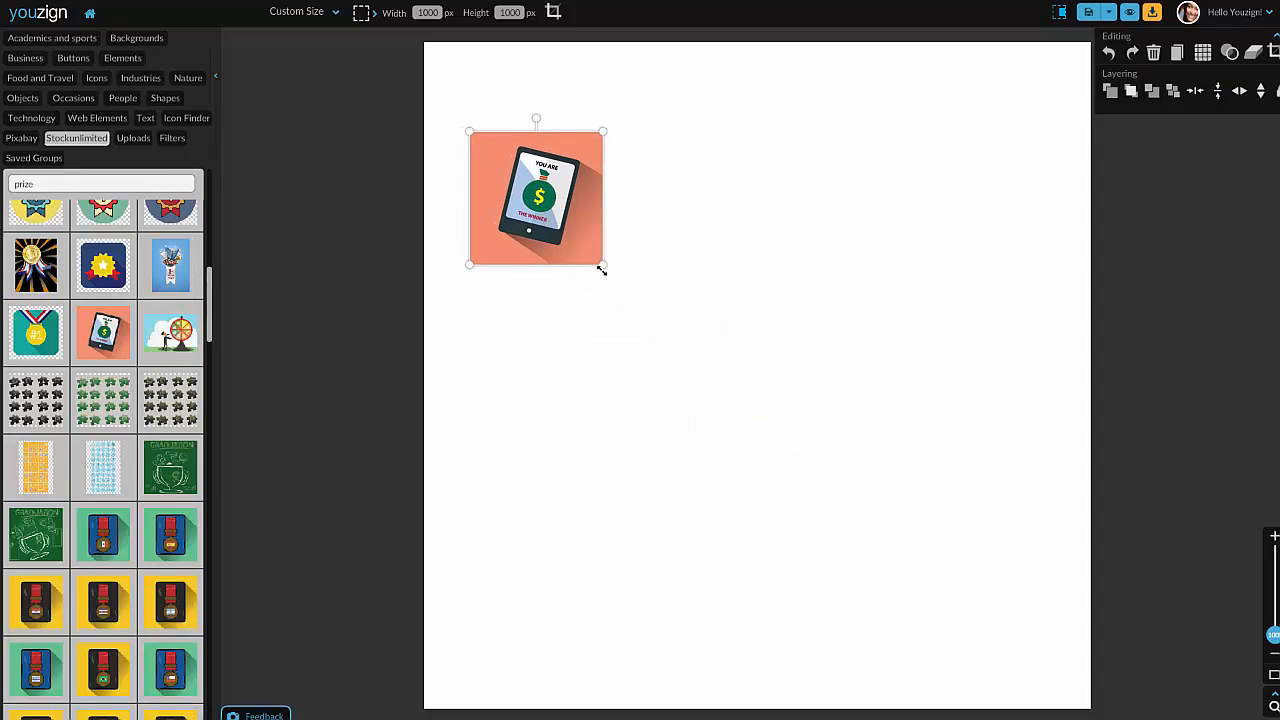
{"action": "left_click_drag", "start_coordinate": [602, 265], "coordinate": [660, 251]}
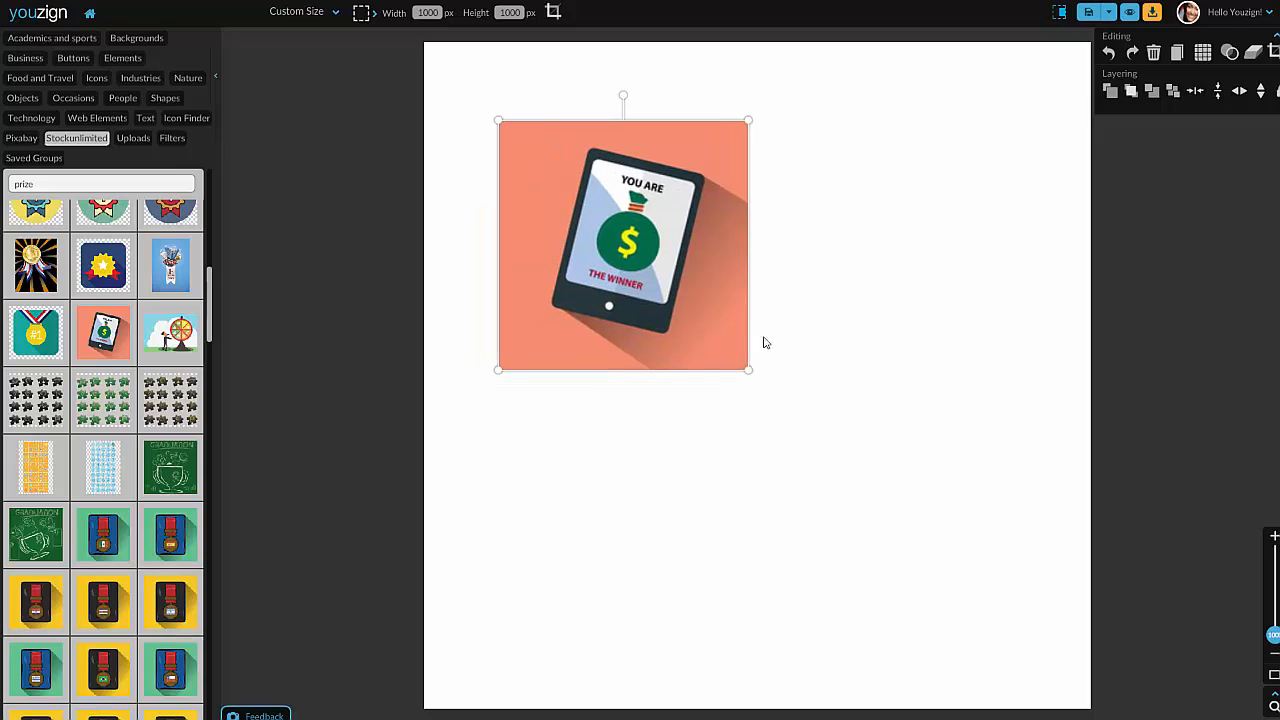
{"action": "left_click_drag", "start_coordinate": [752, 372], "coordinate": [649, 294]}
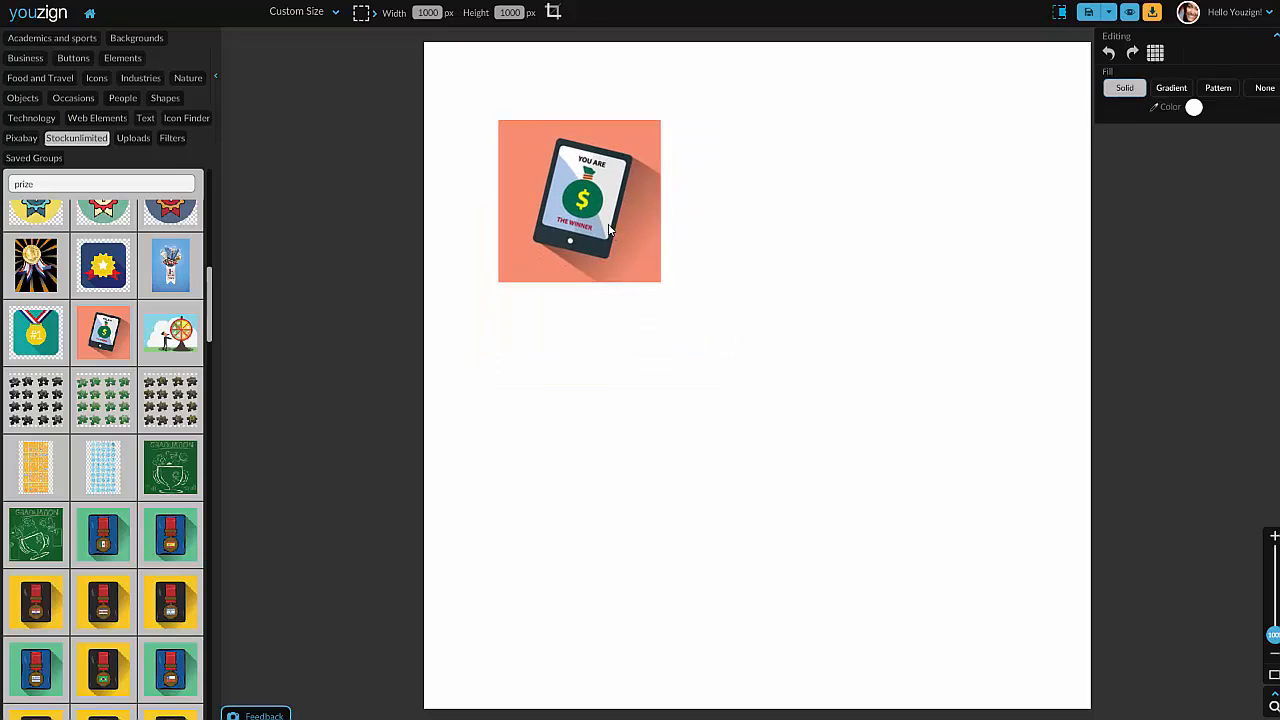
{"action": "key", "text": "Delete"}
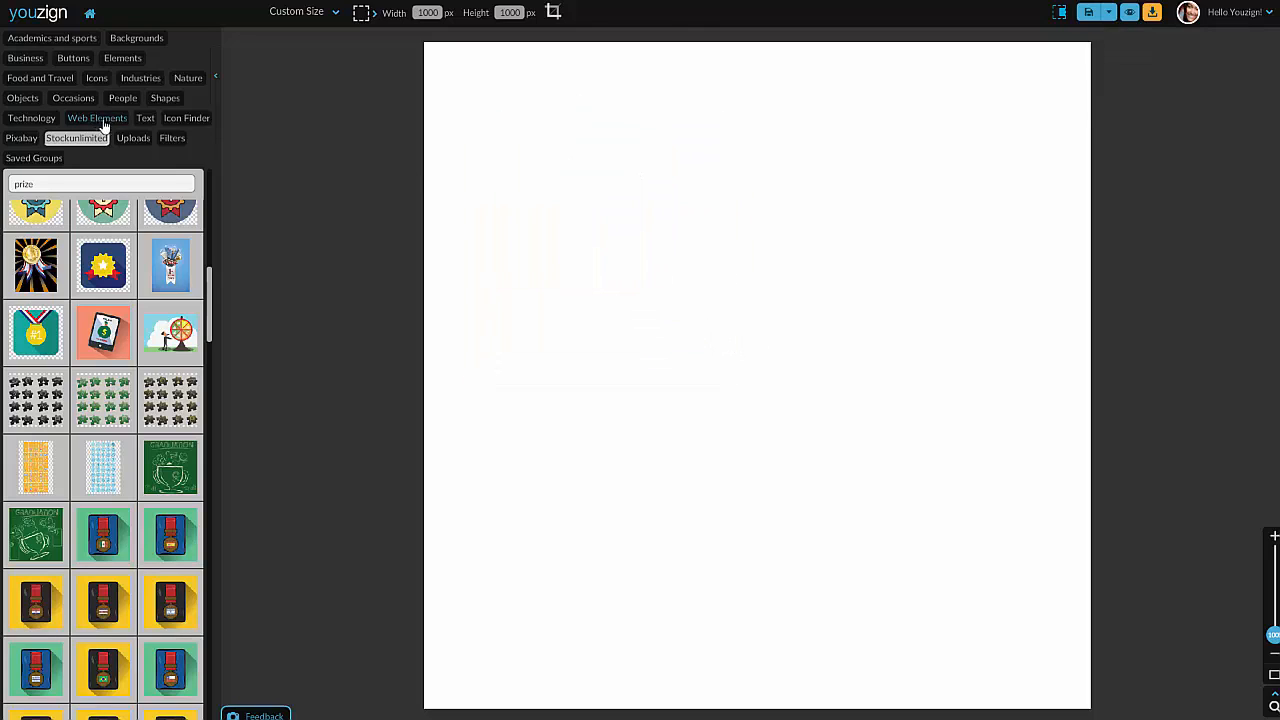
Step: Search the Pixabay library for "beach" and look through the resulting photos
{"action": "left_click", "coordinate": [21, 138]}
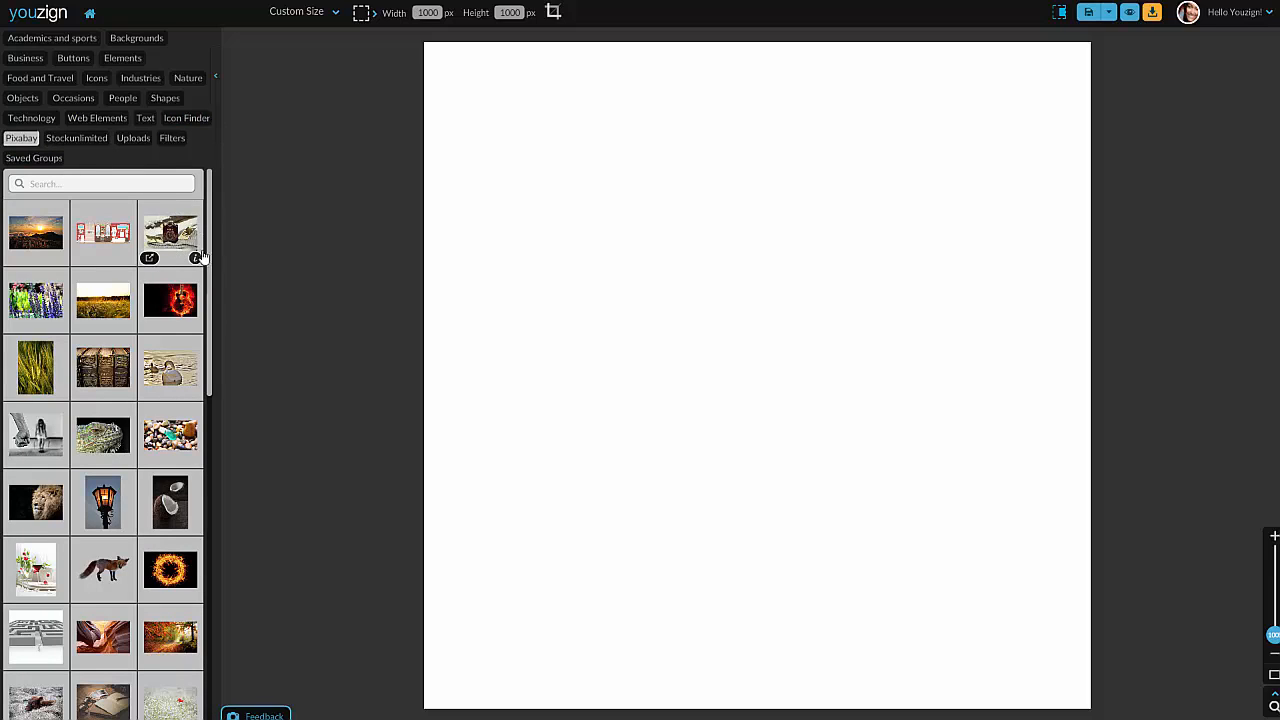
{"action": "left_click", "coordinate": [74, 181]}
{"action": "type", "text": "beach"}
{"action": "key", "text": "Return"}
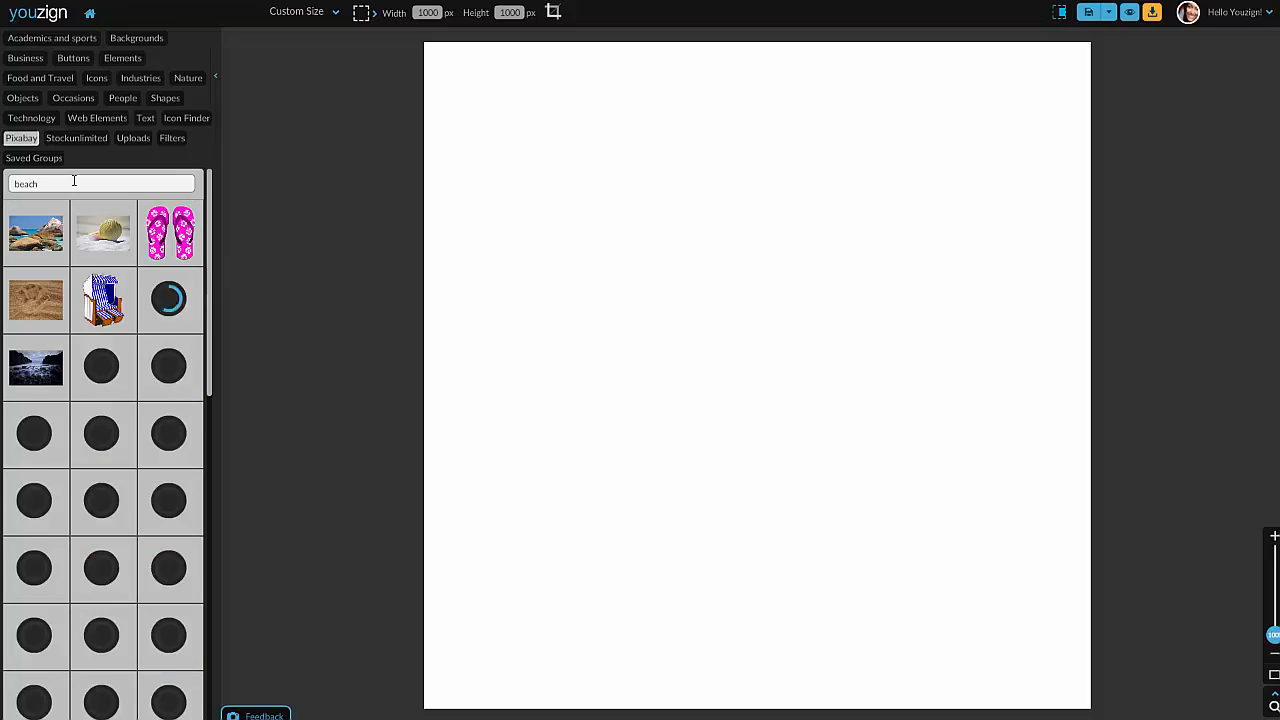
{"action": "scroll", "coordinate": [120, 440], "scroll_direction": "down", "scroll_amount": 6}
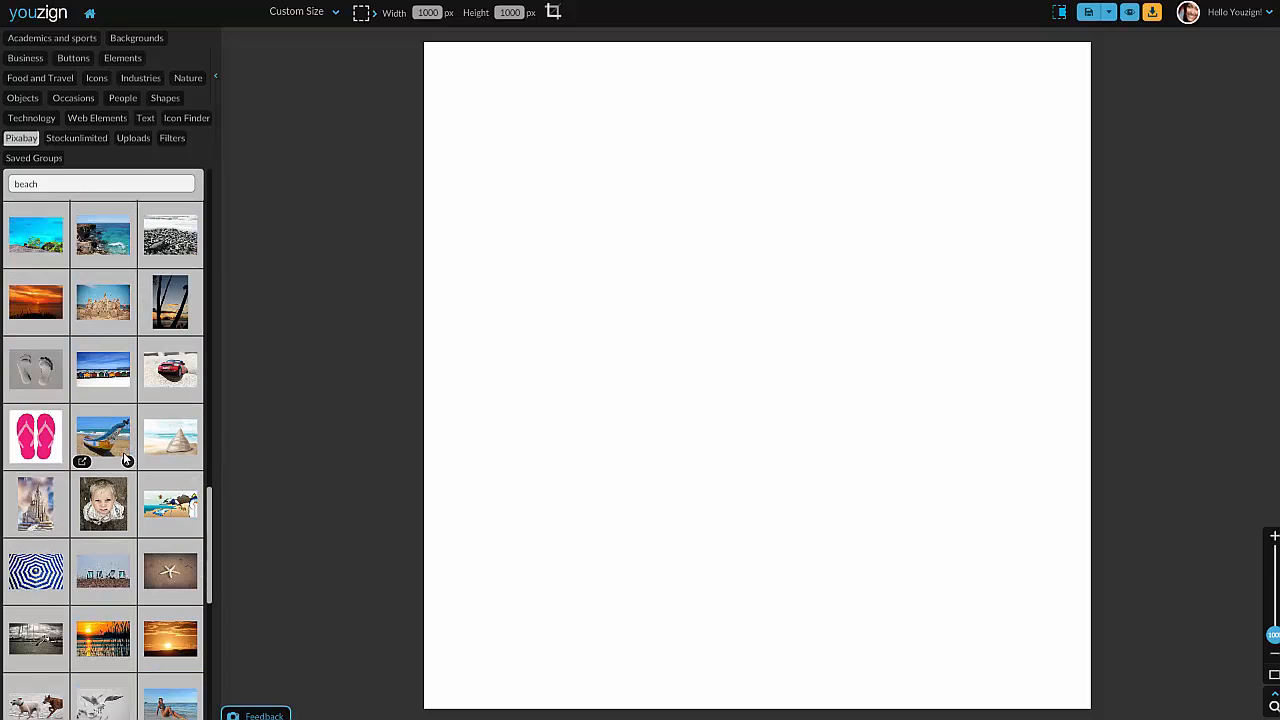
{"action": "scroll", "coordinate": [123, 452], "scroll_direction": "down", "scroll_amount": 3}
{"action": "scroll", "coordinate": [122, 418], "scroll_direction": "down", "scroll_amount": 4}
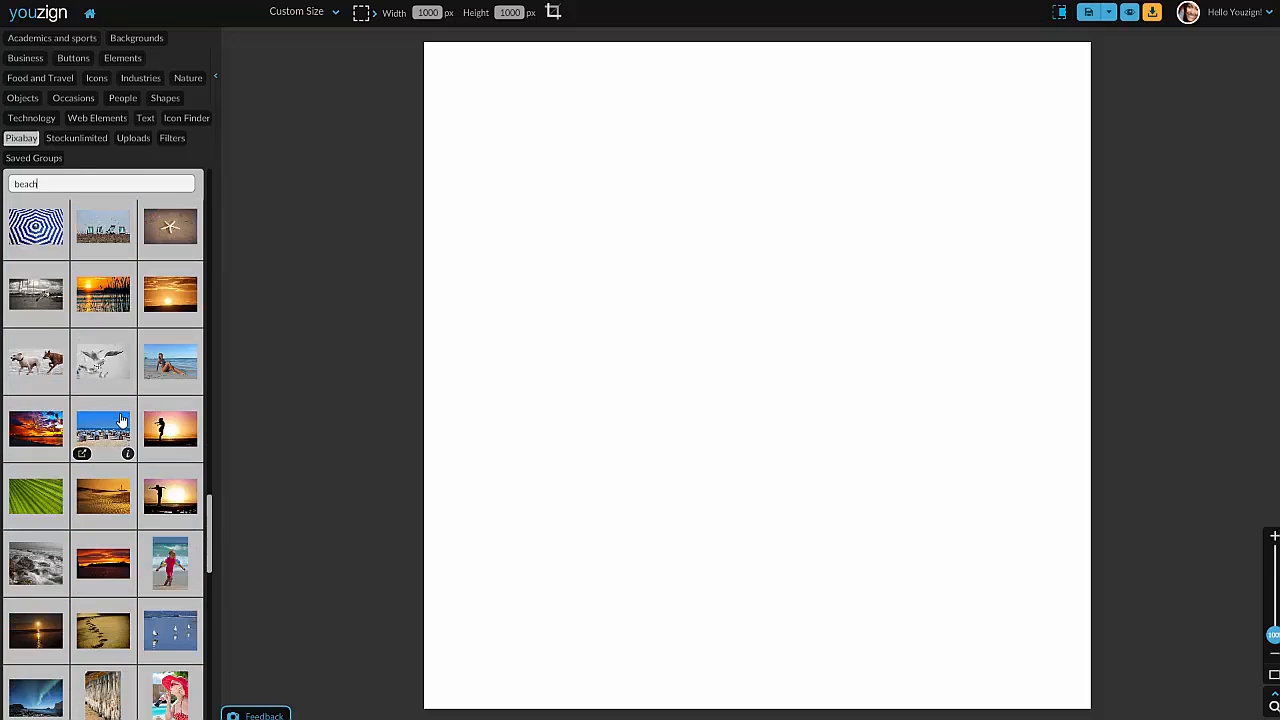
Step: Place the palm-tree beach photo from a "tropical" Pixabay search and enlarge it to cover the upper part of the canvas
{"action": "double_click", "coordinate": [88, 187]}
{"action": "type", "text": "tropical"}
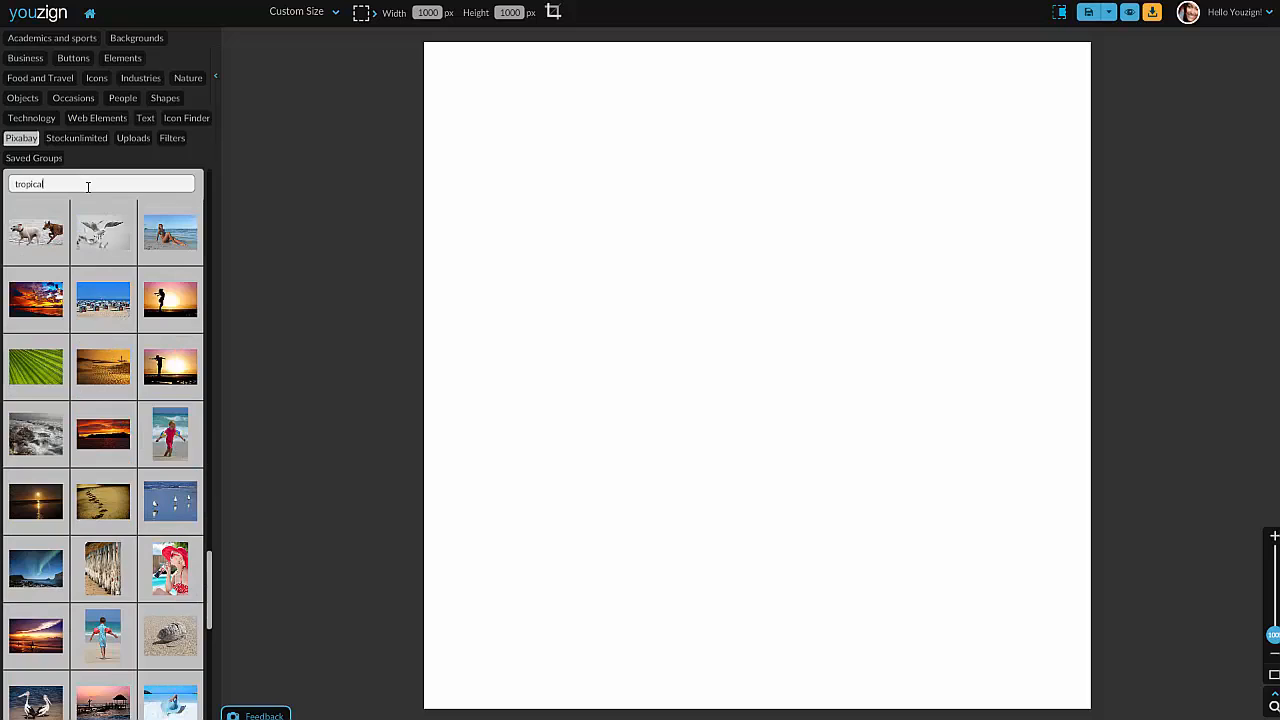
{"action": "key", "text": "Return"}
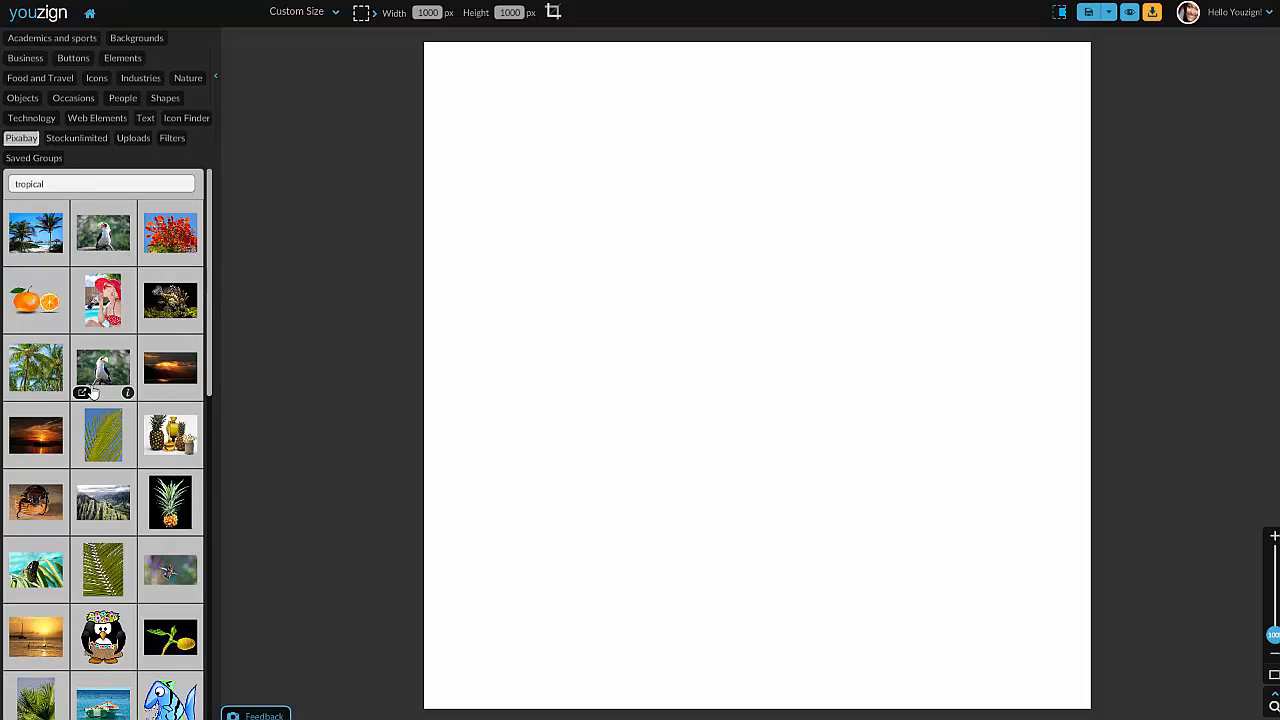
{"action": "scroll", "coordinate": [95, 370], "scroll_direction": "down", "scroll_amount": 1}
{"action": "left_click", "coordinate": [35, 220]}
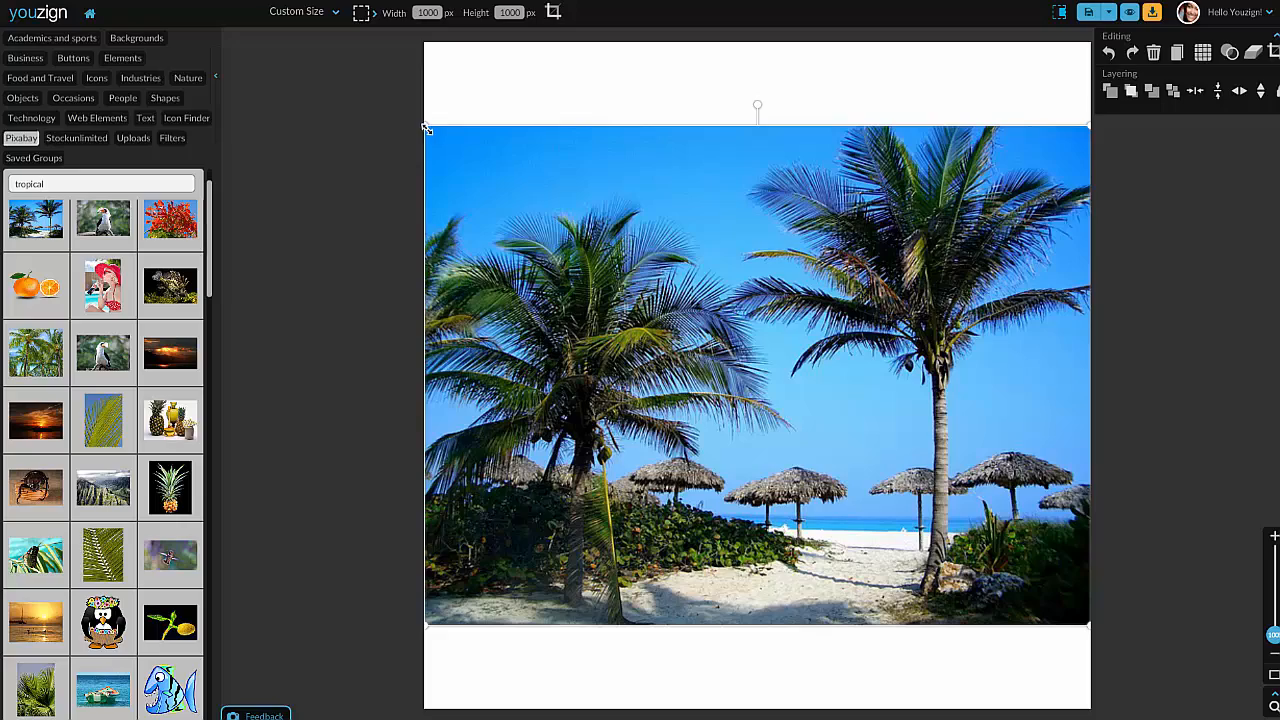
{"action": "left_click_drag", "start_coordinate": [427, 129], "coordinate": [394, 34]}
{"action": "left_click_drag", "start_coordinate": [731, 298], "coordinate": [777, 303]}
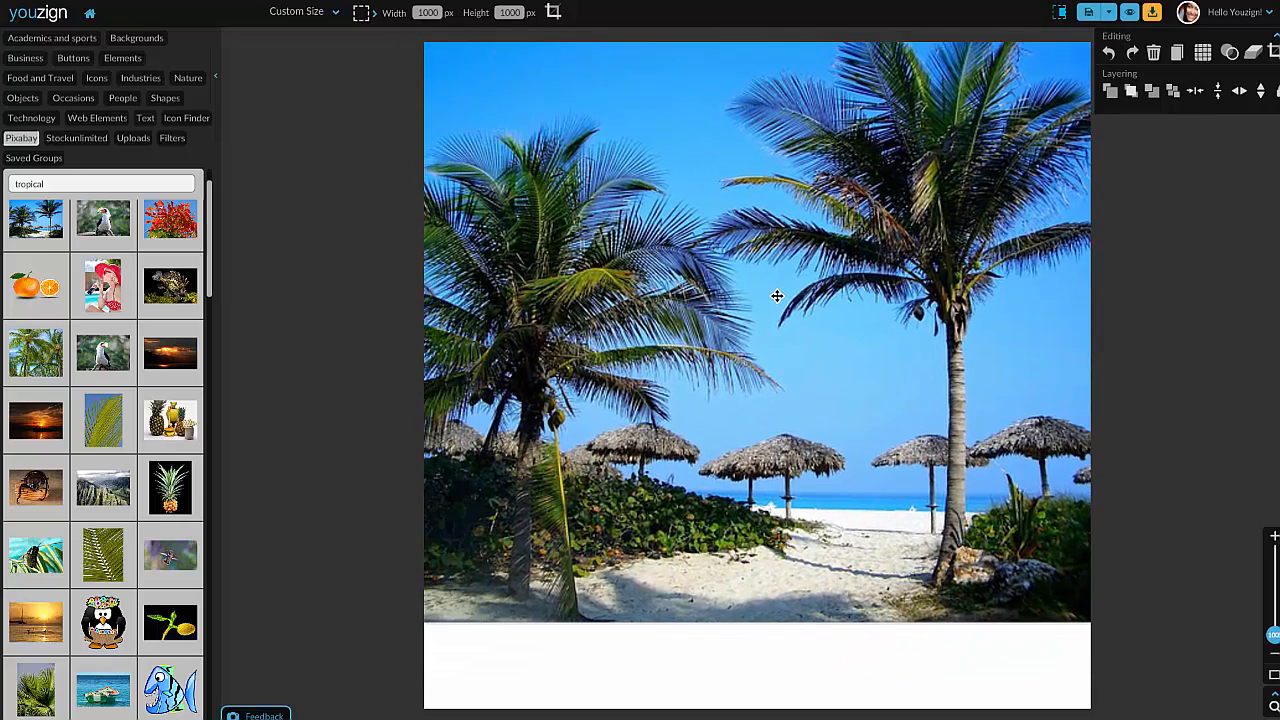
Step: Add the square Facebook icon, the blue Twitter bird and the square Twitter icon from Icon Finder to the canvas
{"action": "left_click", "coordinate": [188, 120]}
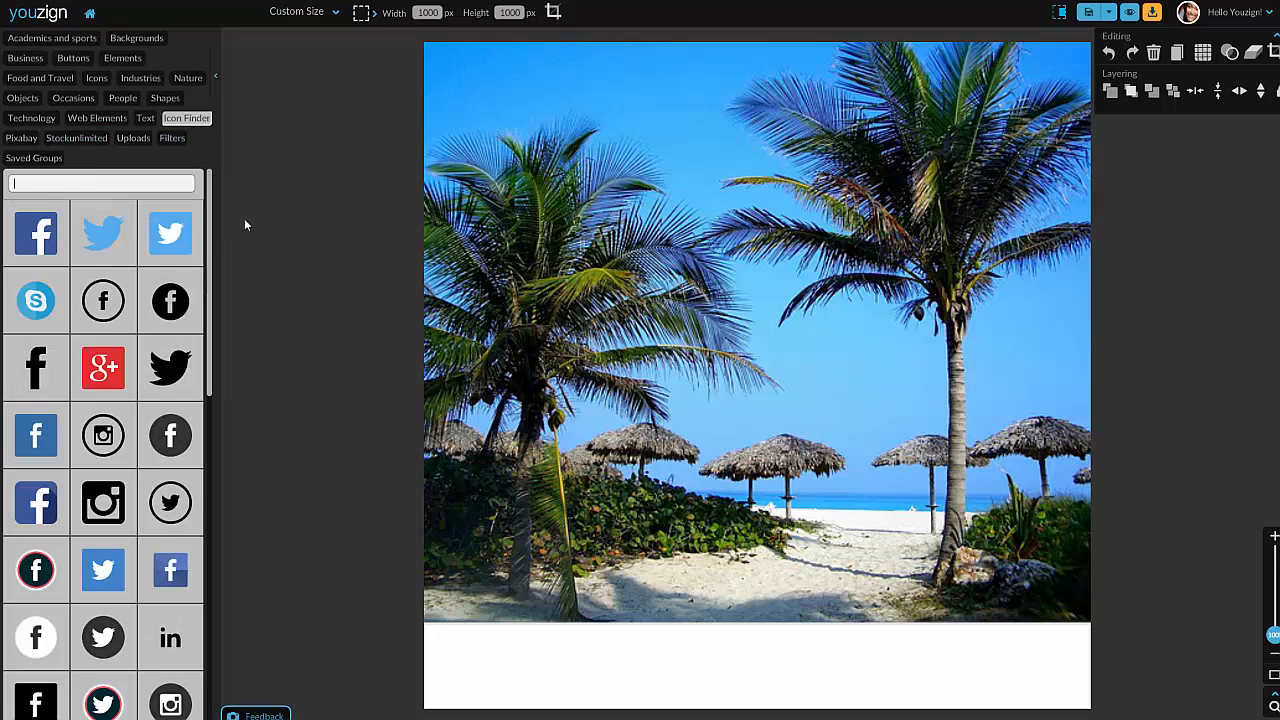
{"action": "left_click", "coordinate": [103, 228]}
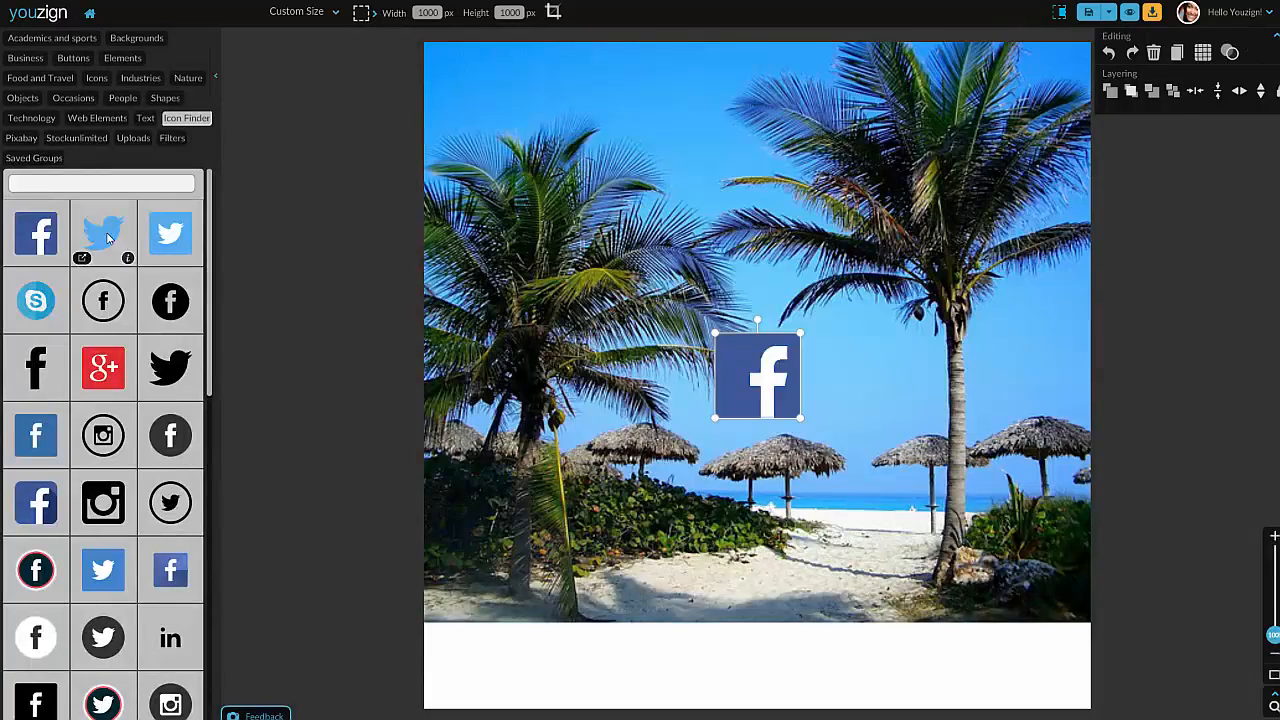
{"action": "left_click", "coordinate": [106, 238]}
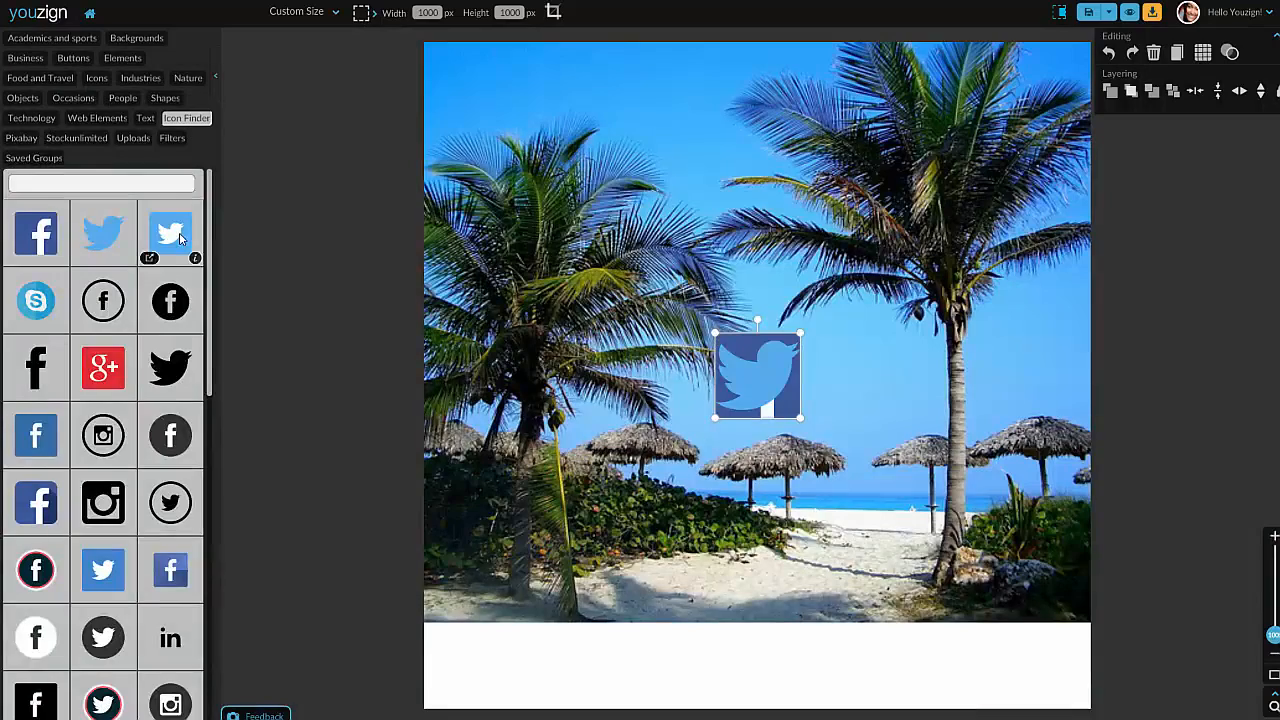
{"action": "left_click", "coordinate": [179, 236]}
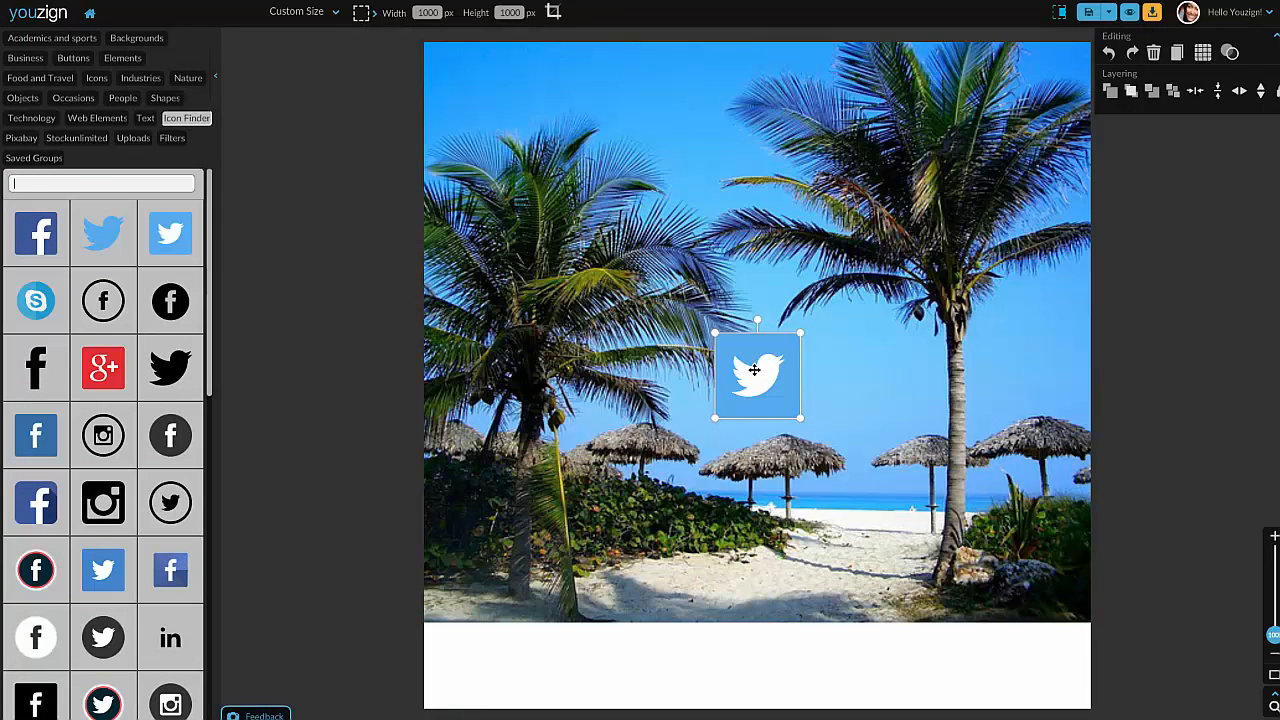
Step: Arrange the three social icons in a column over the left palm tree: Facebook, blue Twitter bird, square Twitter icon from top to bottom
{"action": "left_click_drag", "start_coordinate": [755, 369], "coordinate": [597, 449]}
{"action": "left_click", "coordinate": [743, 372]}
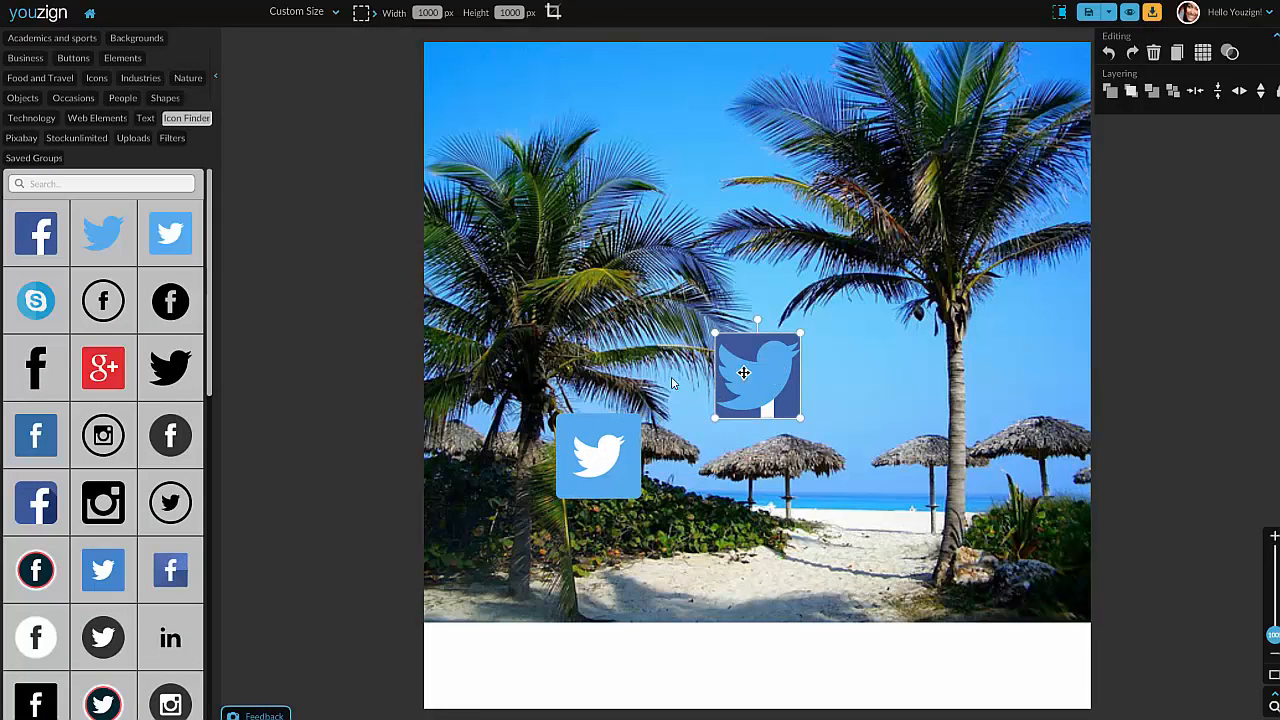
{"action": "left_click_drag", "start_coordinate": [774, 370], "coordinate": [613, 357]}
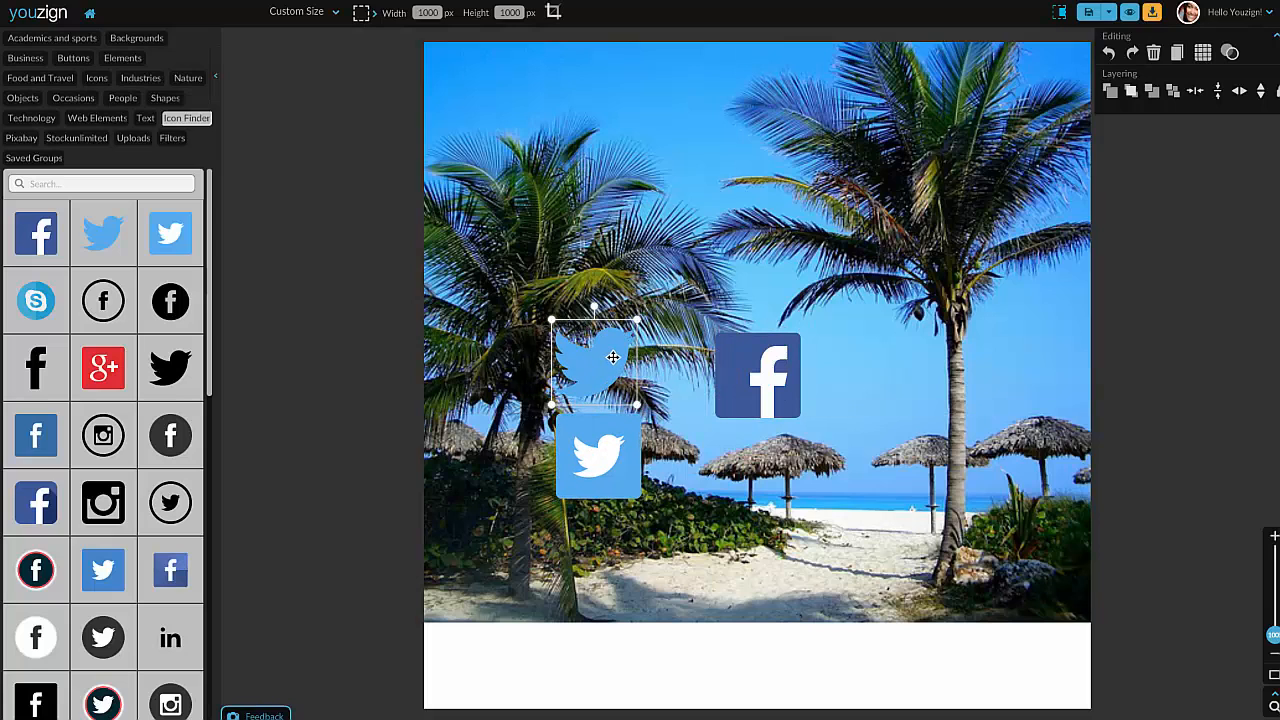
{"action": "left_click", "coordinate": [748, 372]}
{"action": "left_click_drag", "start_coordinate": [748, 372], "coordinate": [605, 283]}
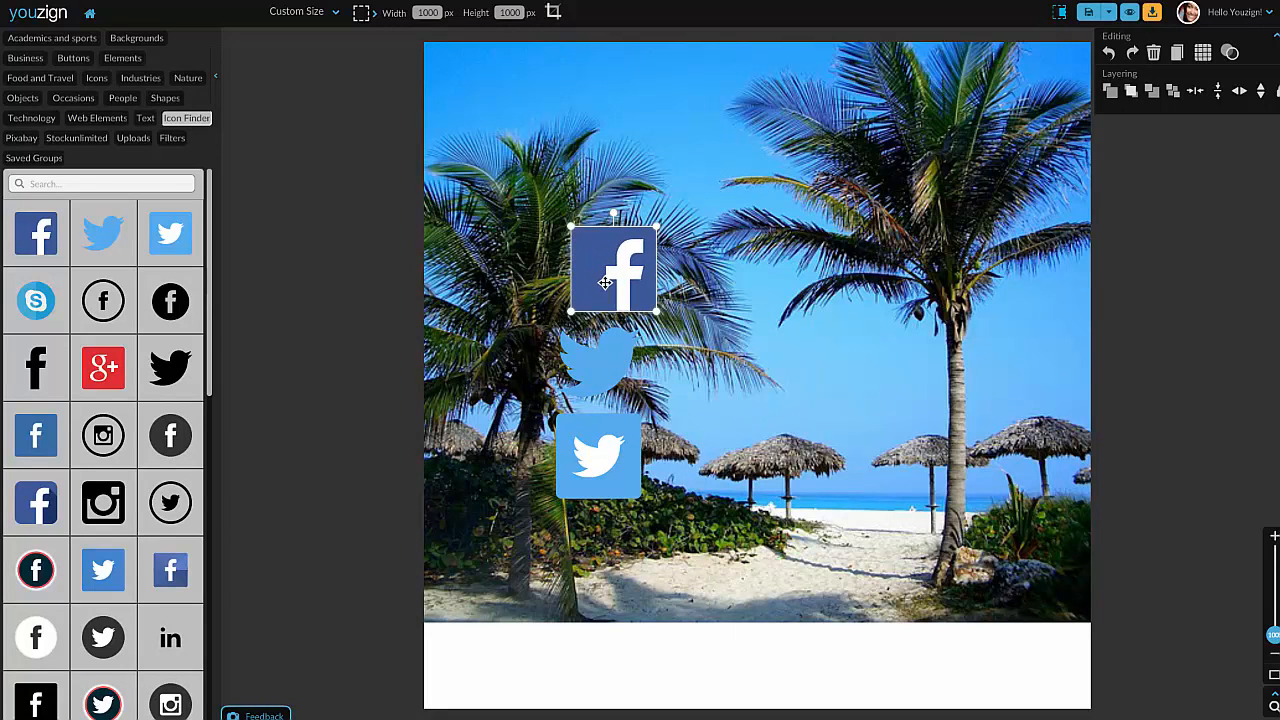
{"action": "left_click", "coordinate": [770, 352]}
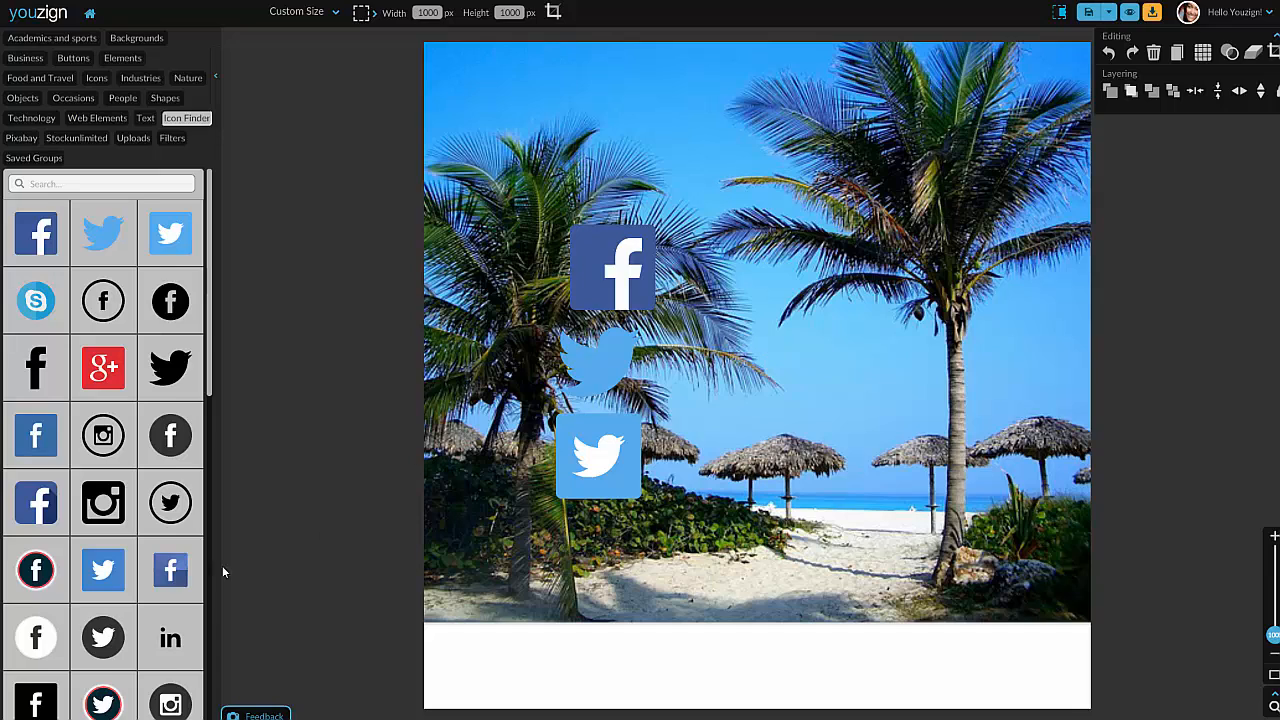
{"action": "scroll", "coordinate": [137, 609], "scroll_direction": "down", "scroll_amount": 1}
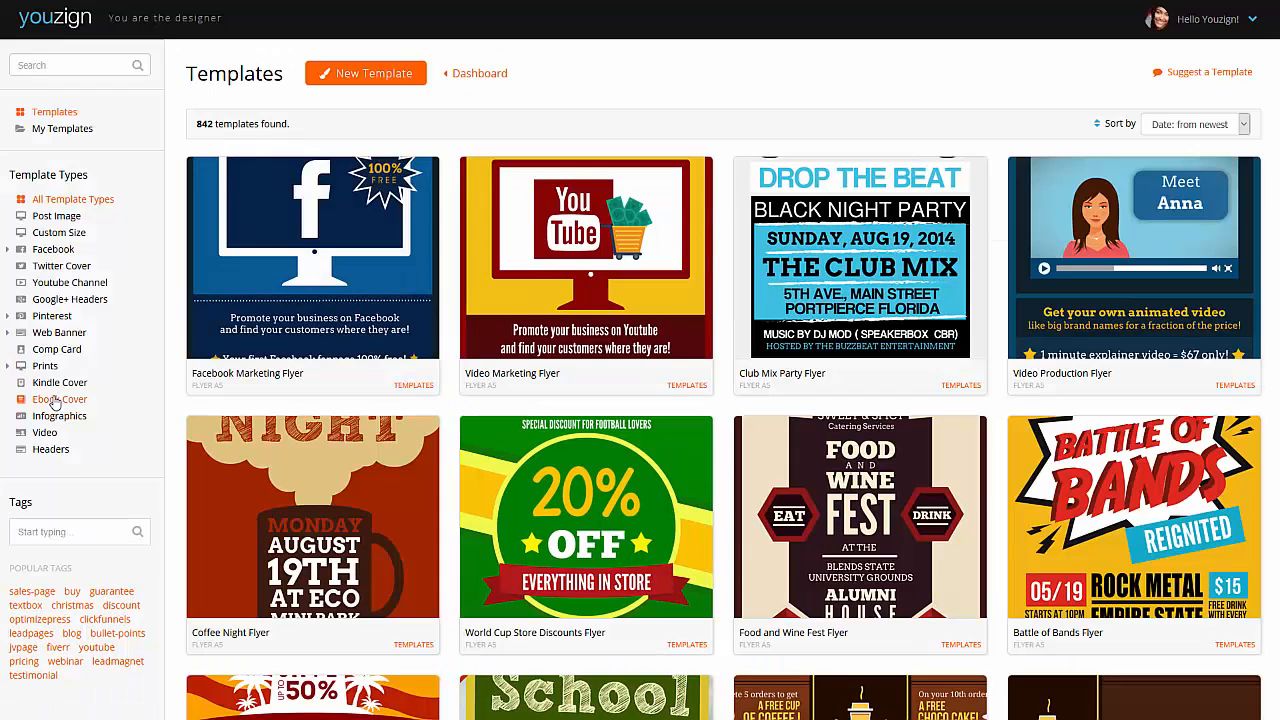
Step: Open the "14 Rare Sources" Ebook Cover template in the editor without loading the unsaved design from the last session
{"action": "left_click", "coordinate": [57, 400]}
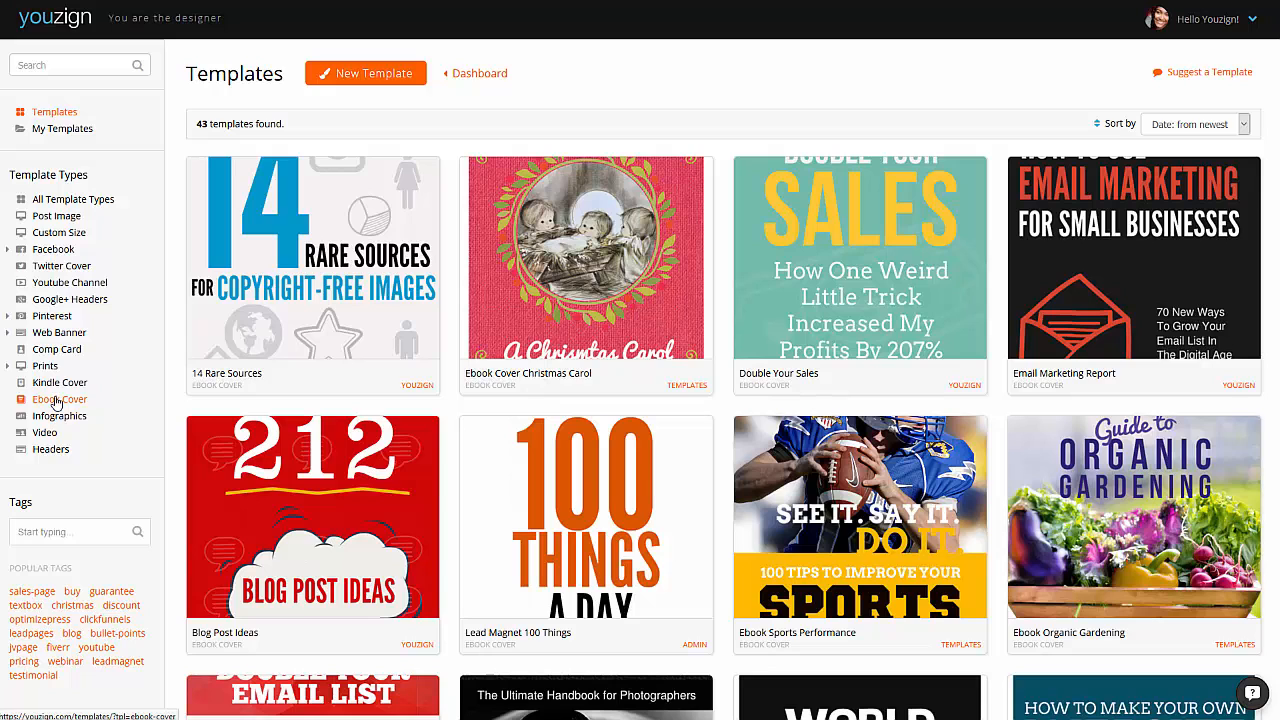
{"action": "mouse_move", "coordinate": [378, 257]}
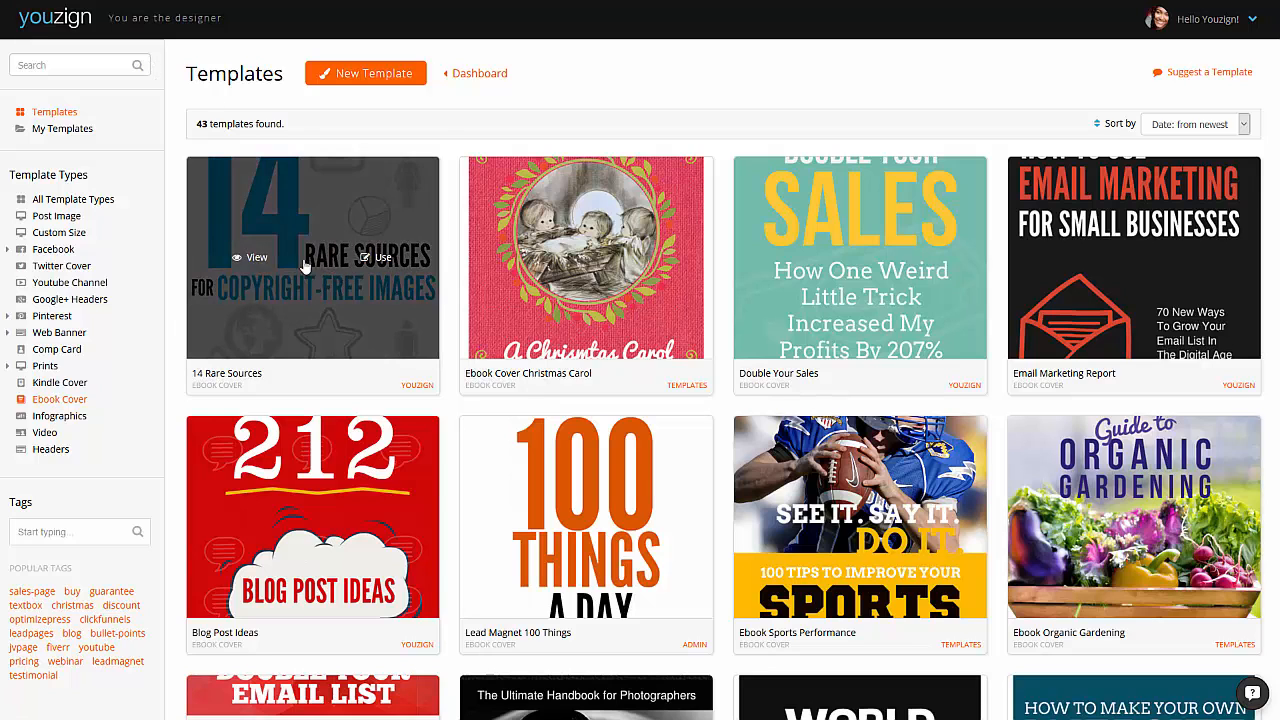
{"action": "left_click", "coordinate": [380, 262]}
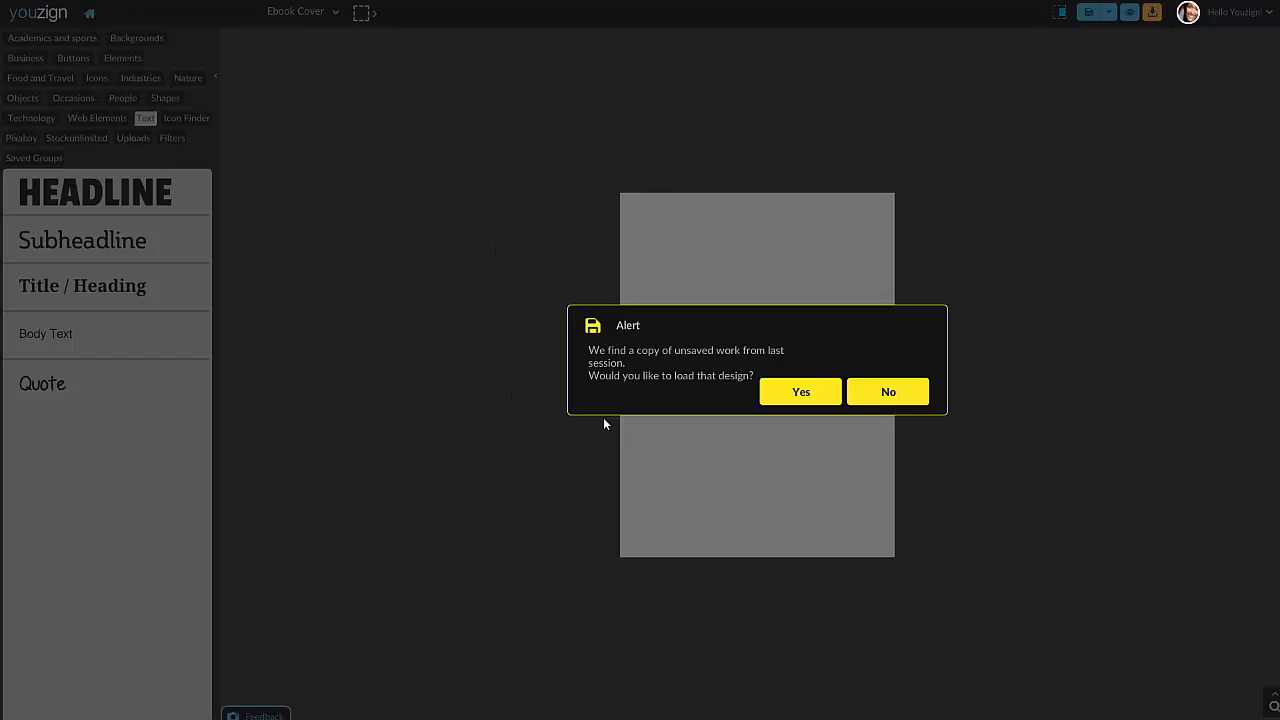
{"action": "left_click", "coordinate": [892, 392]}
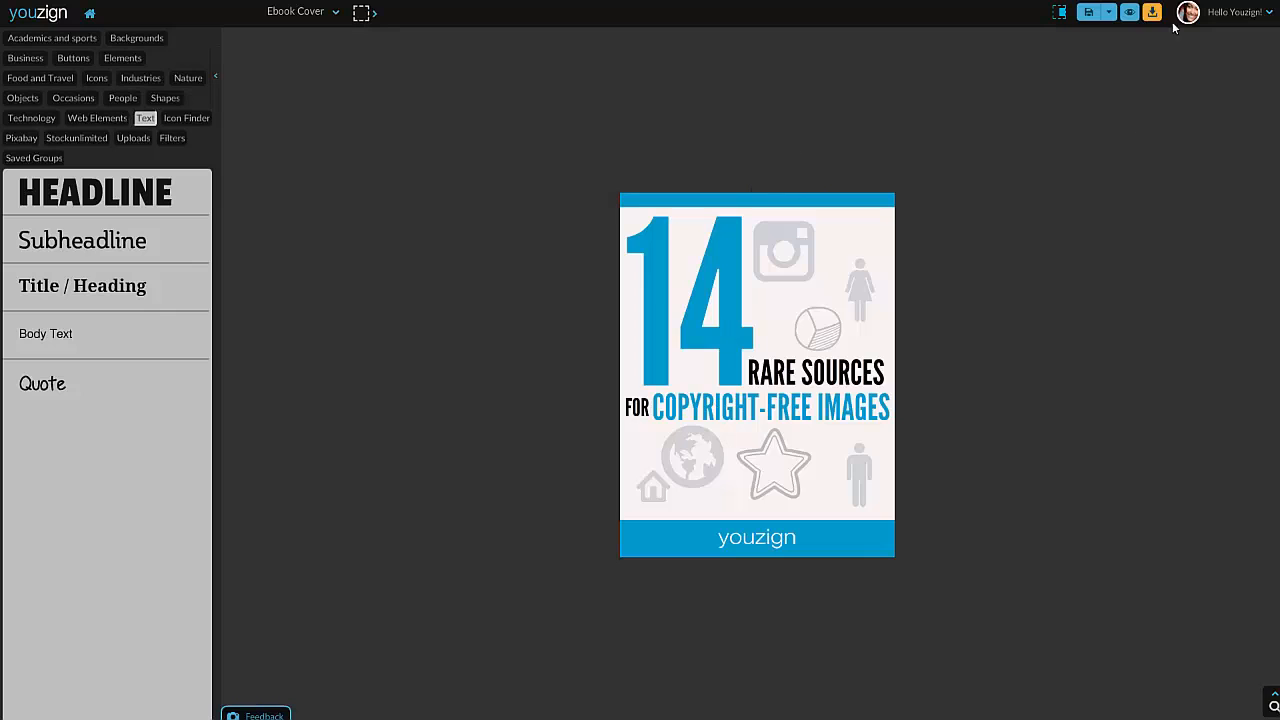
Step: Move the large "14" text slightly left and up on the cover and try selecting the star, globe and house graphics
{"action": "mouse_move", "coordinate": [715, 297]}
{"action": "left_mouse_down"}
{"action": "mouse_move", "coordinate": [716, 310]}
{"action": "mouse_move", "coordinate": [740, 286]}
{"action": "mouse_move", "coordinate": [702, 309]}
{"action": "left_mouse_up"}
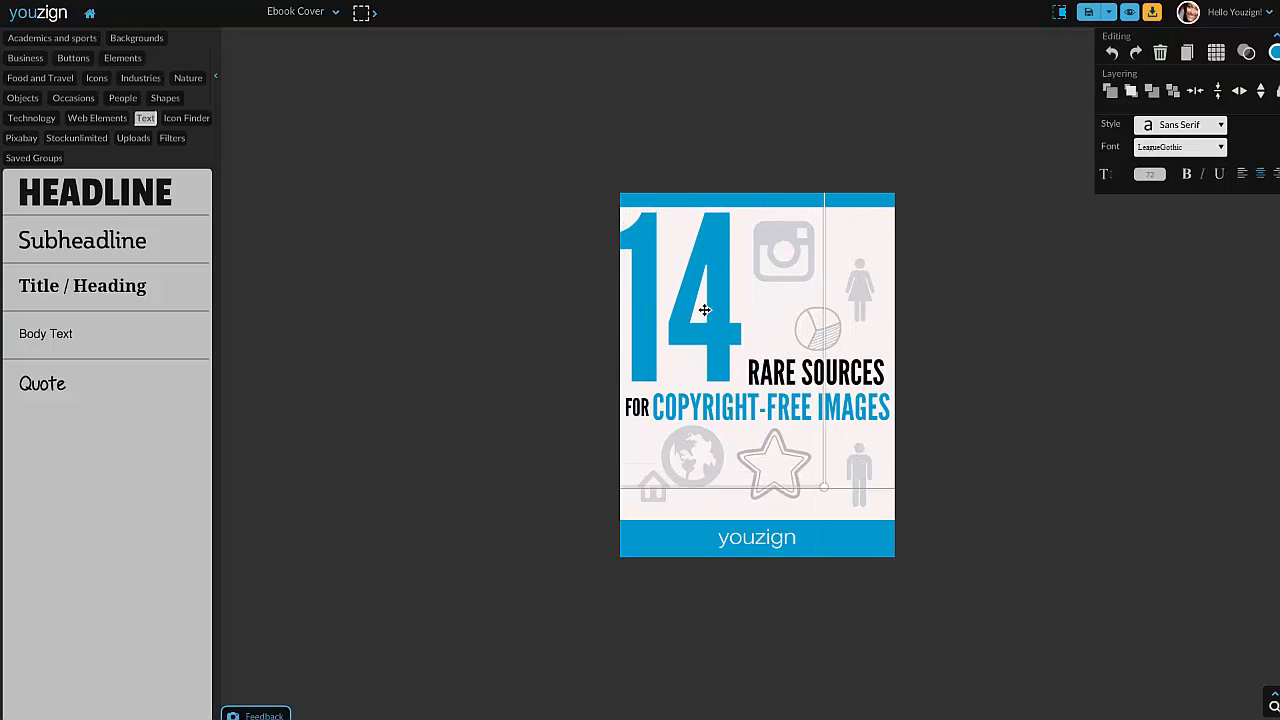
{"action": "left_click", "coordinate": [780, 472]}
{"action": "left_click", "coordinate": [691, 470]}
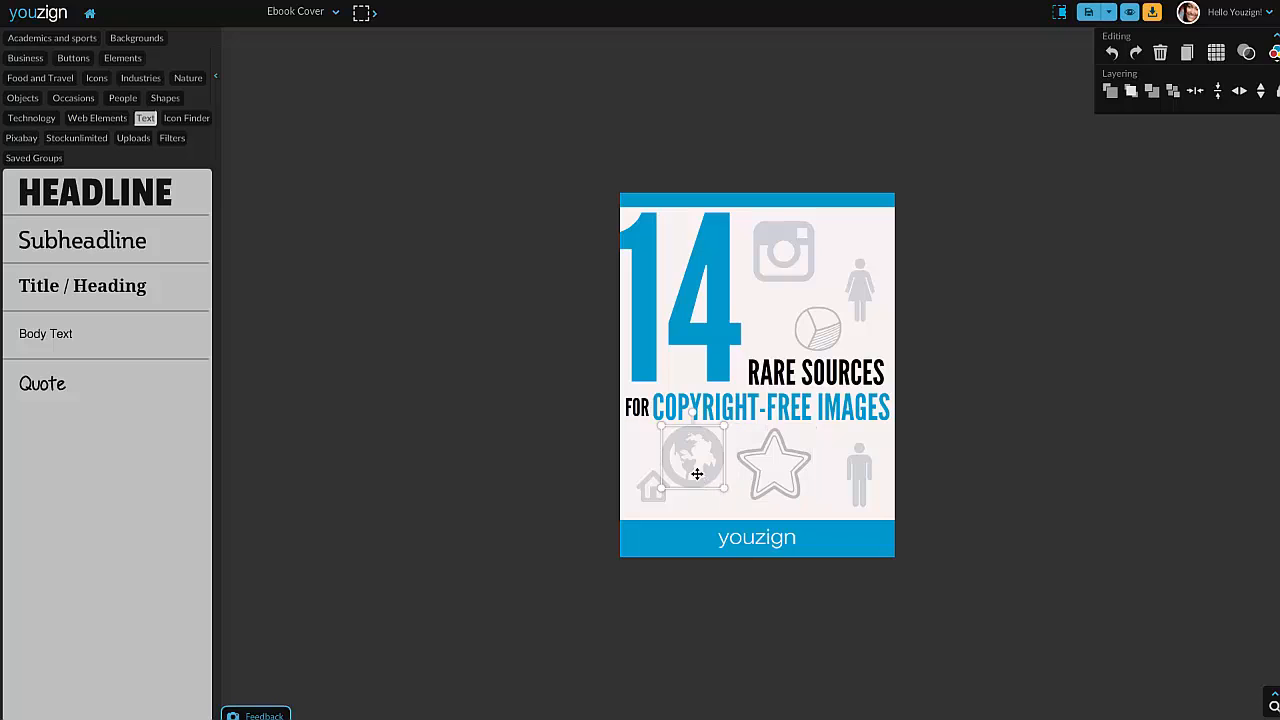
{"action": "left_click", "coordinate": [659, 488]}
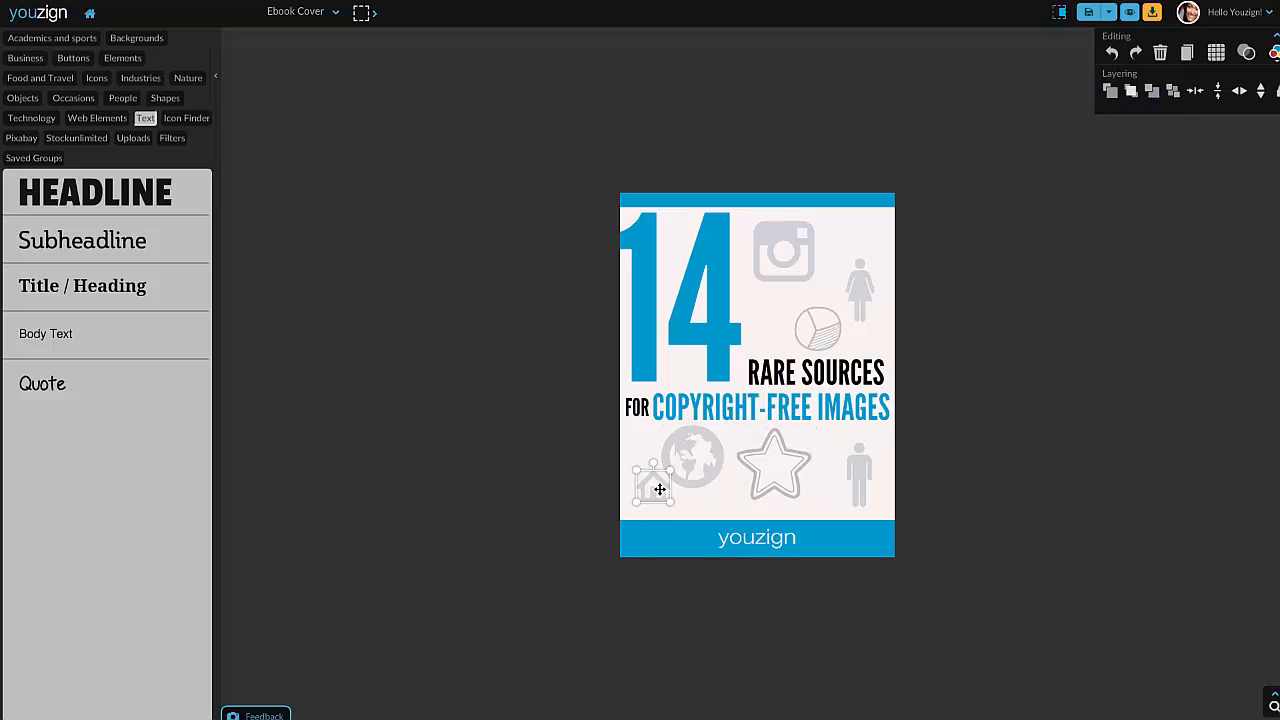
{"action": "left_click", "coordinate": [1030, 109]}
Step: Preview the cover as Hard cover, Hard Cover Open, Ring Binder Cover, Magazine Cover, DVD Case Cover, Kindle 3D and Kindle, and return to the editor
{"action": "left_click", "coordinate": [1130, 13]}
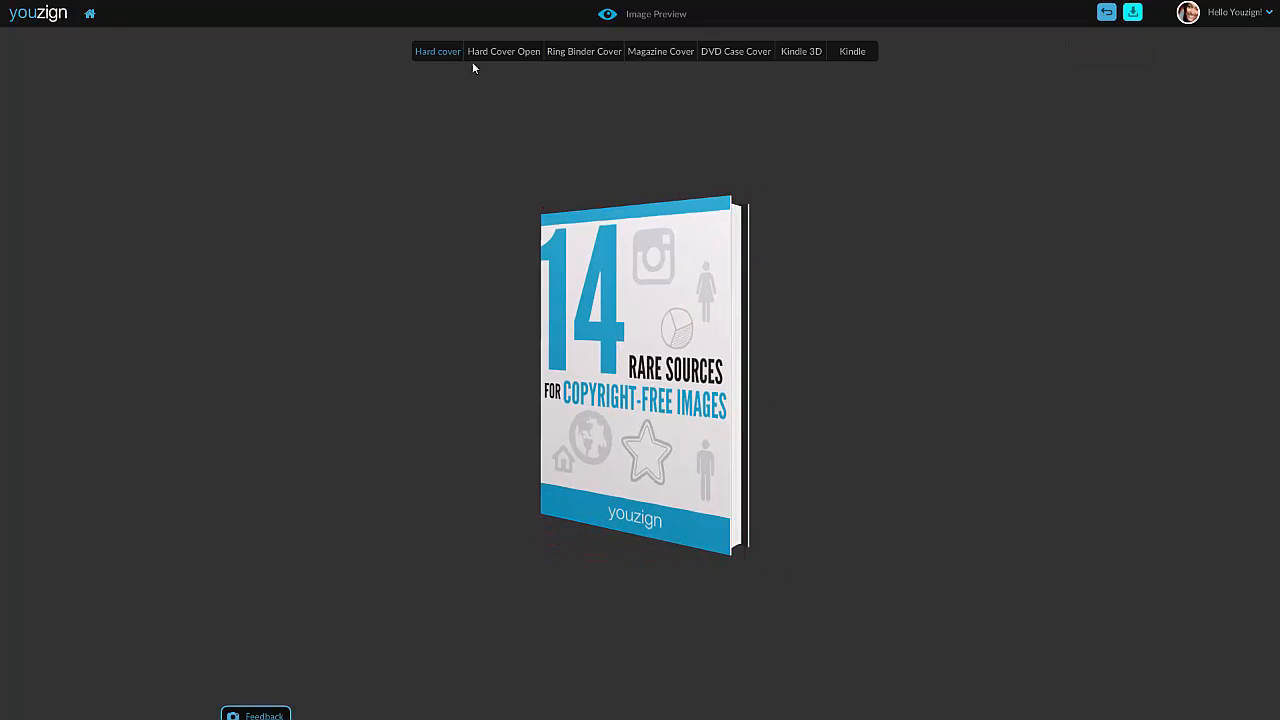
{"action": "left_click", "coordinate": [497, 52]}
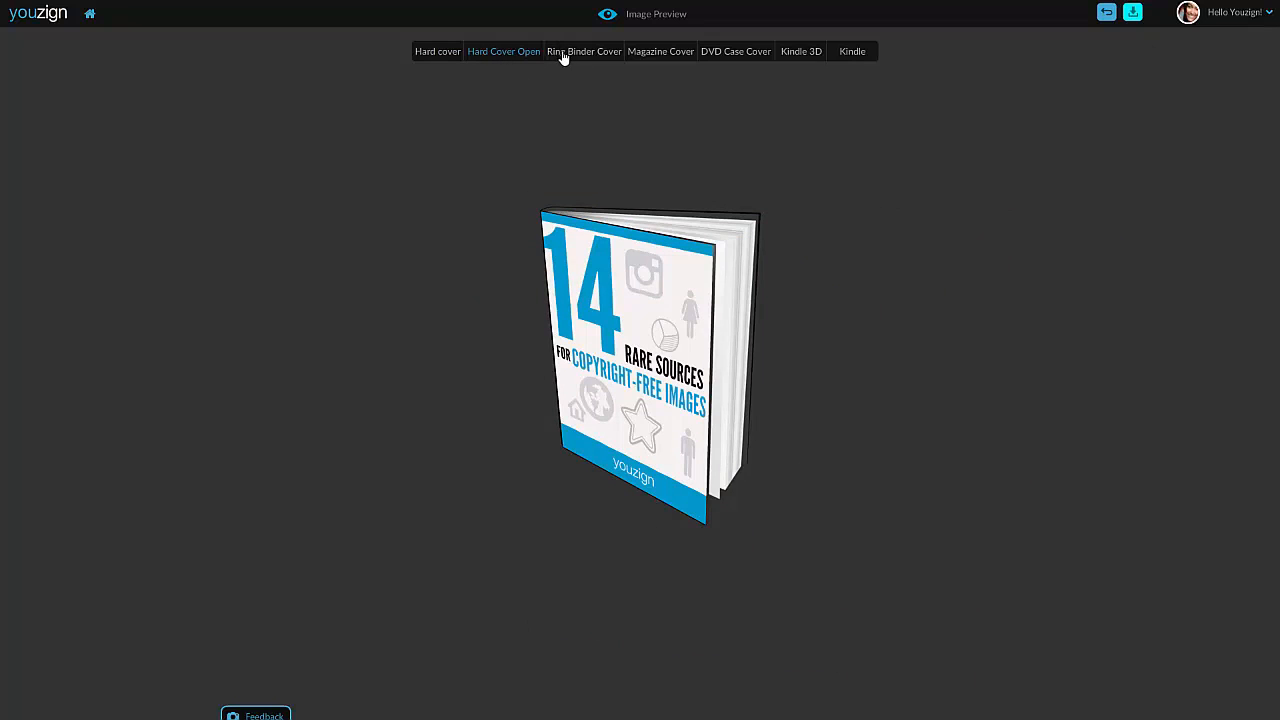
{"action": "left_click", "coordinate": [572, 55]}
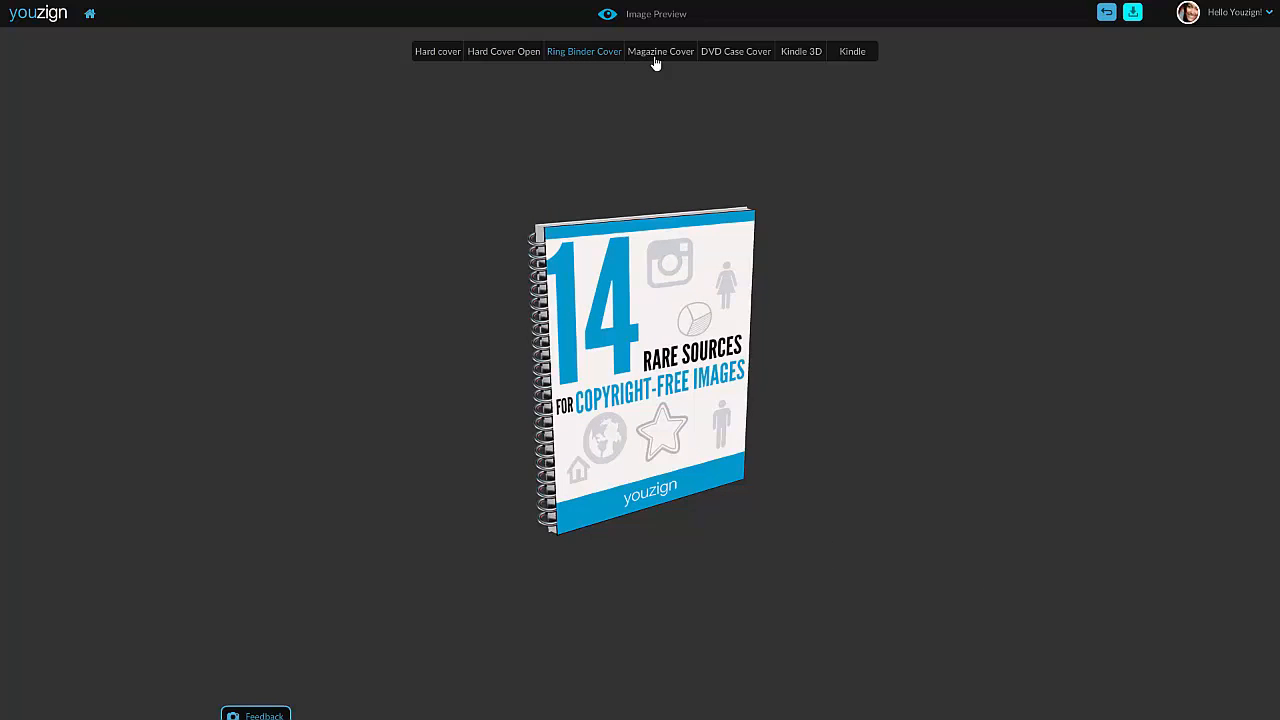
{"action": "left_click", "coordinate": [655, 63]}
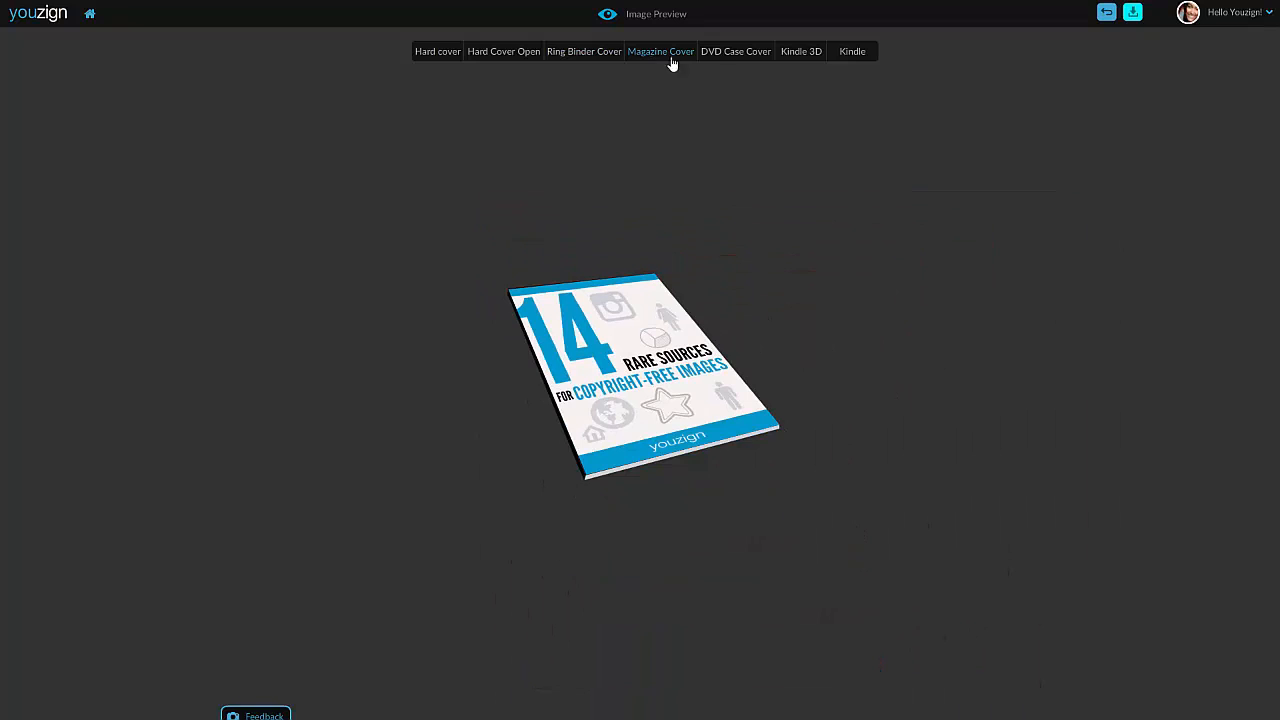
{"action": "left_click", "coordinate": [754, 58]}
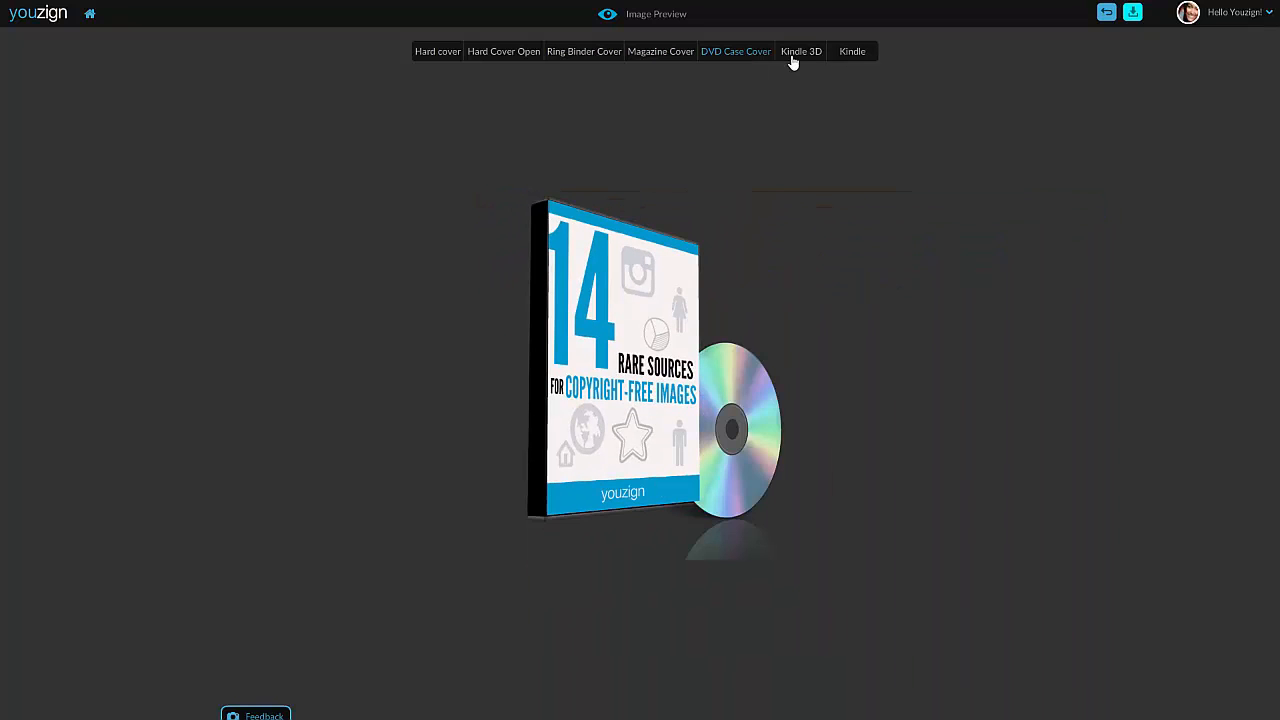
{"action": "left_click", "coordinate": [793, 58]}
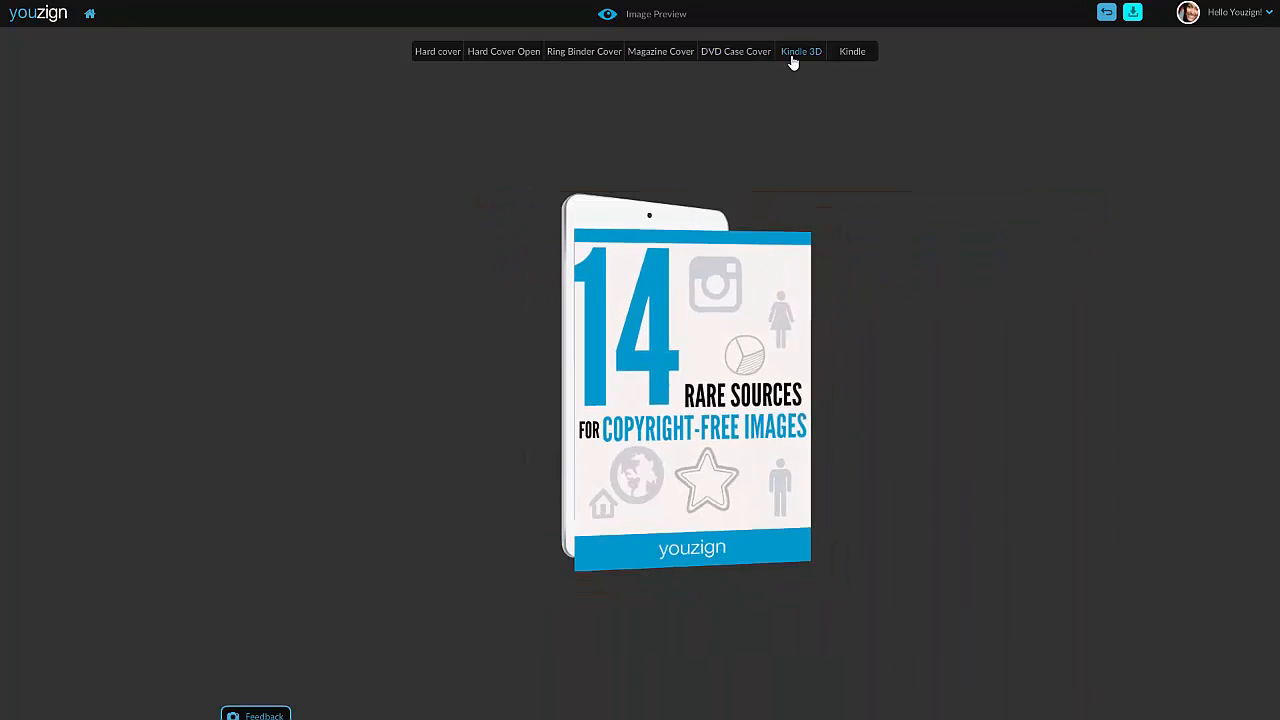
{"action": "left_click", "coordinate": [852, 52]}
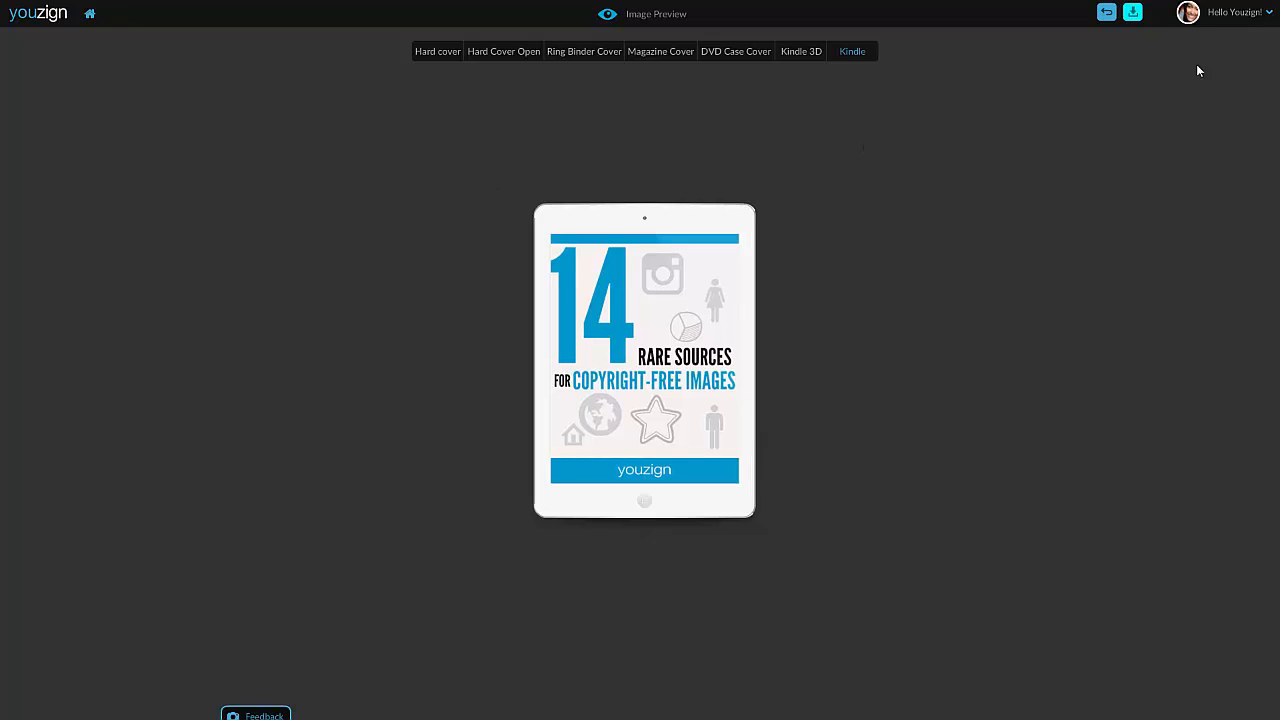
{"action": "left_click", "coordinate": [1107, 13]}
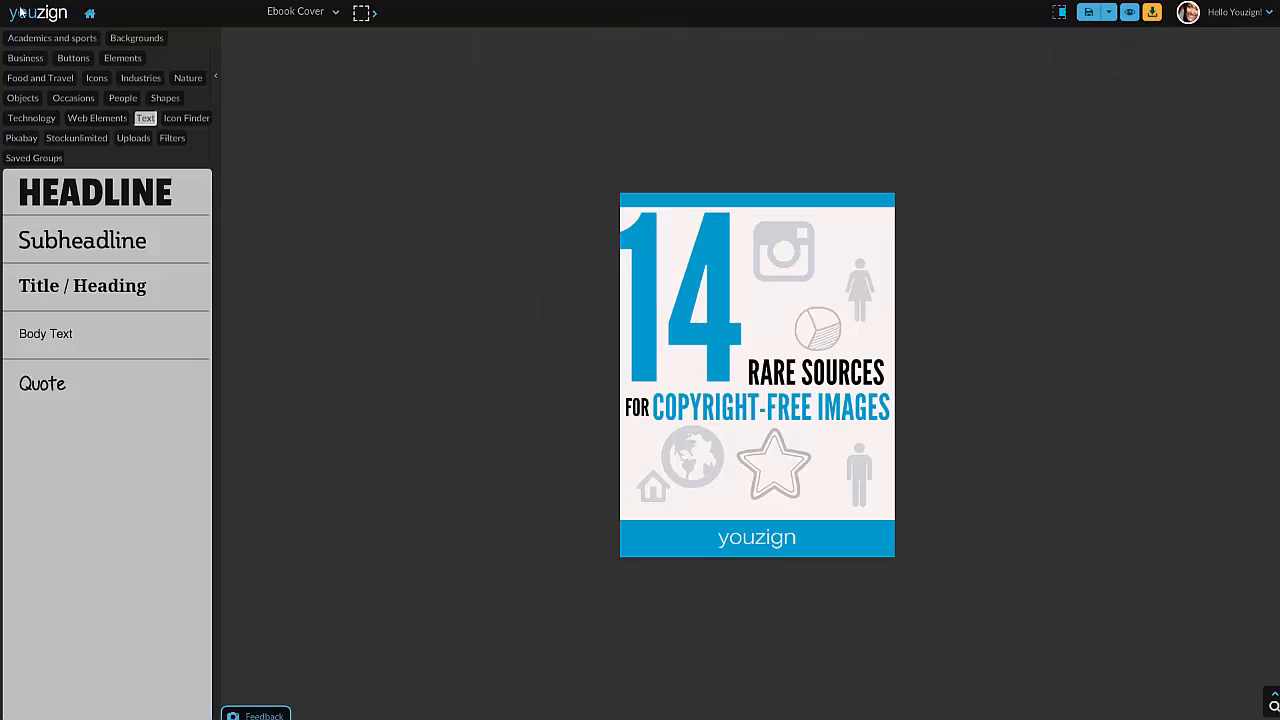
Step: Leave the editor for the designs dashboard and open the template library to browse all template types
{"action": "left_click", "coordinate": [89, 15]}
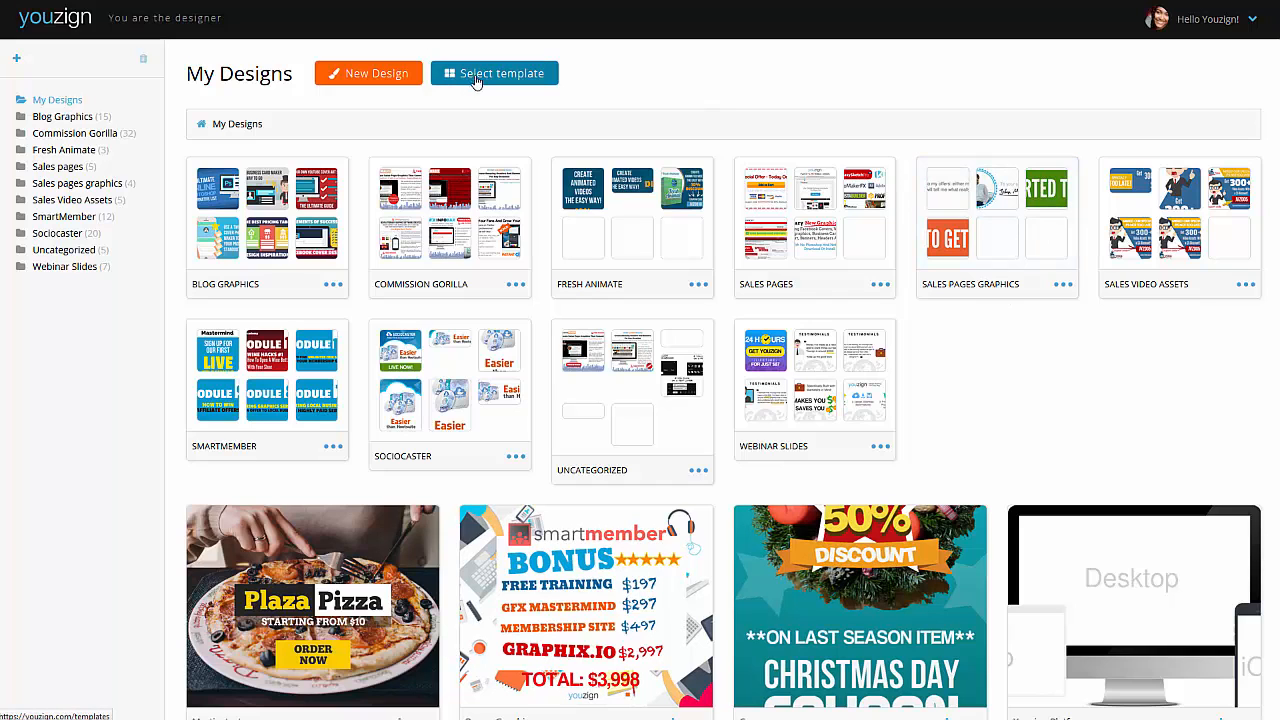
{"action": "left_click", "coordinate": [1018, 152]}
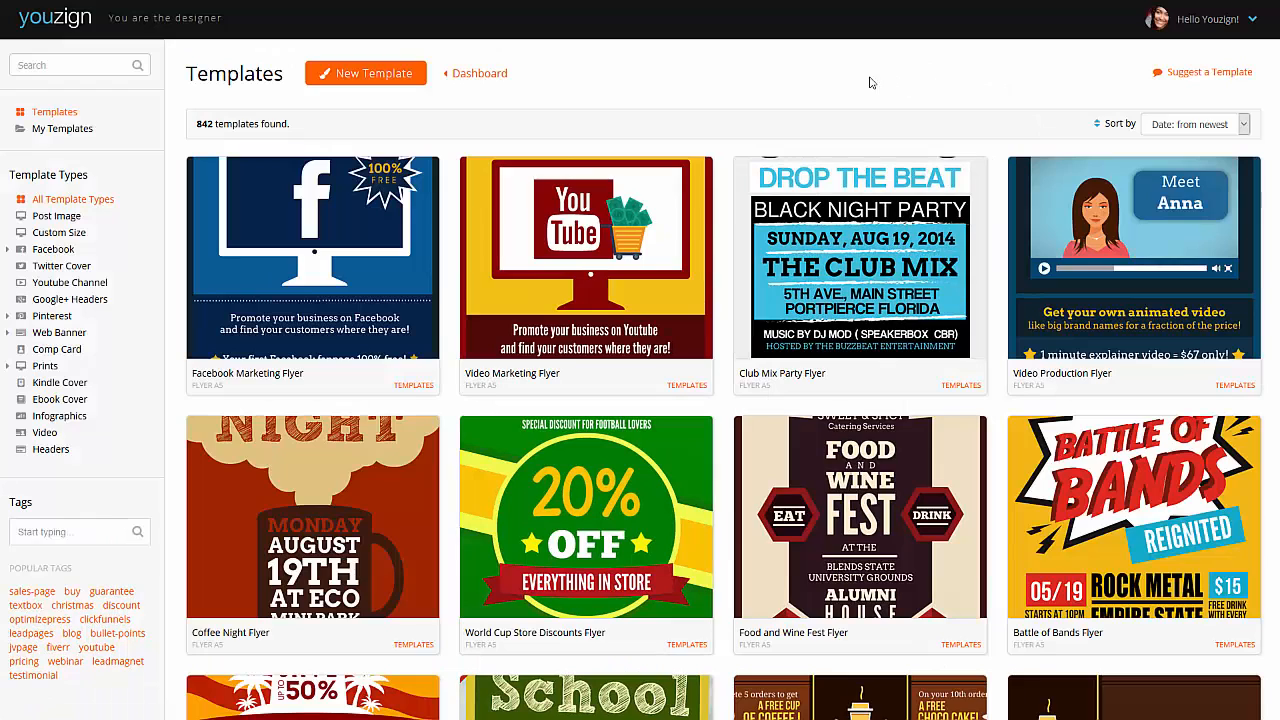
{"action": "scroll", "coordinate": [646, 100], "scroll_direction": "down", "scroll_amount": 1}
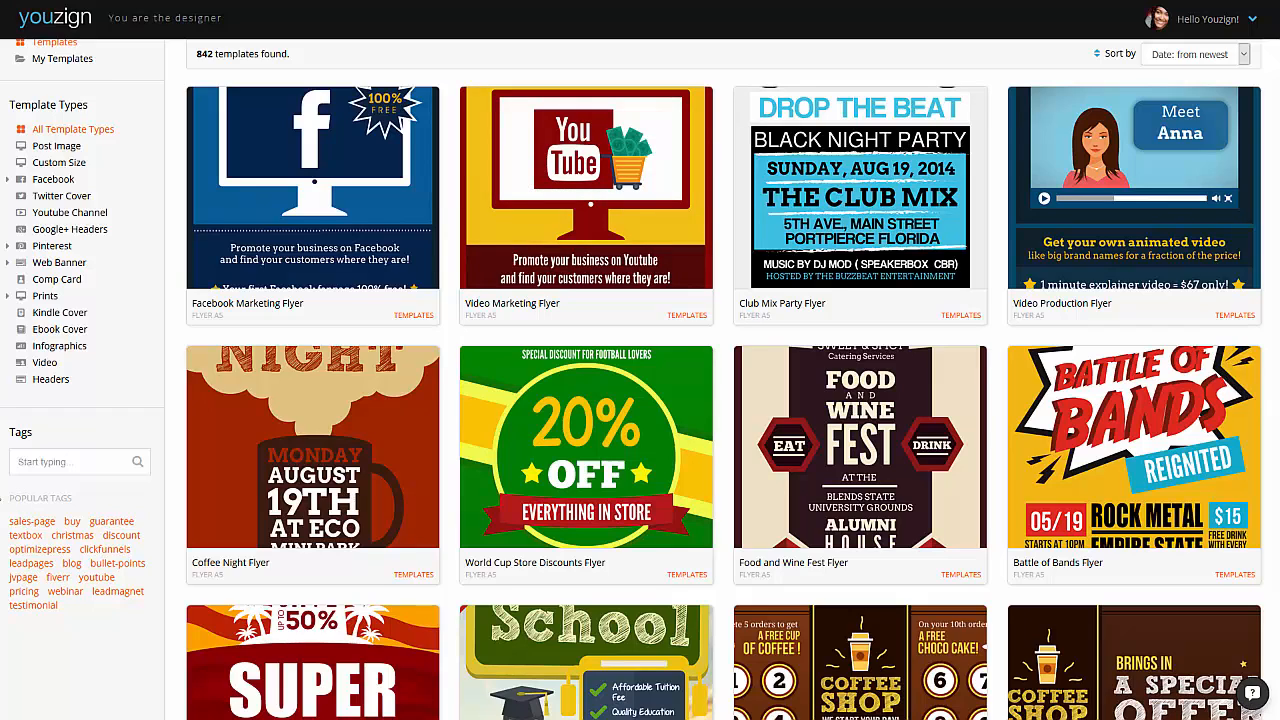
Step: Filter the template library by the clickfunnels tag and view the "30 Days to Double Your Email List" ebook cover in a closer preview
{"action": "left_click", "coordinate": [93, 553]}
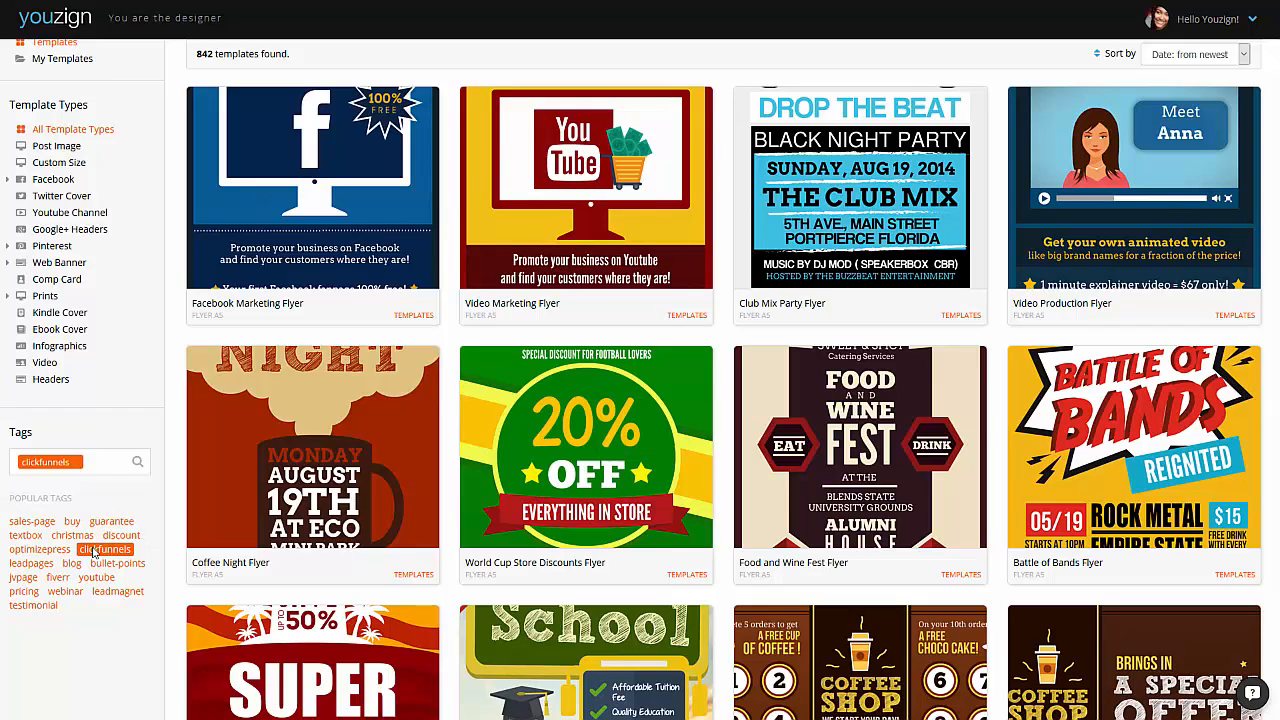
{"action": "left_click", "coordinate": [138, 464]}
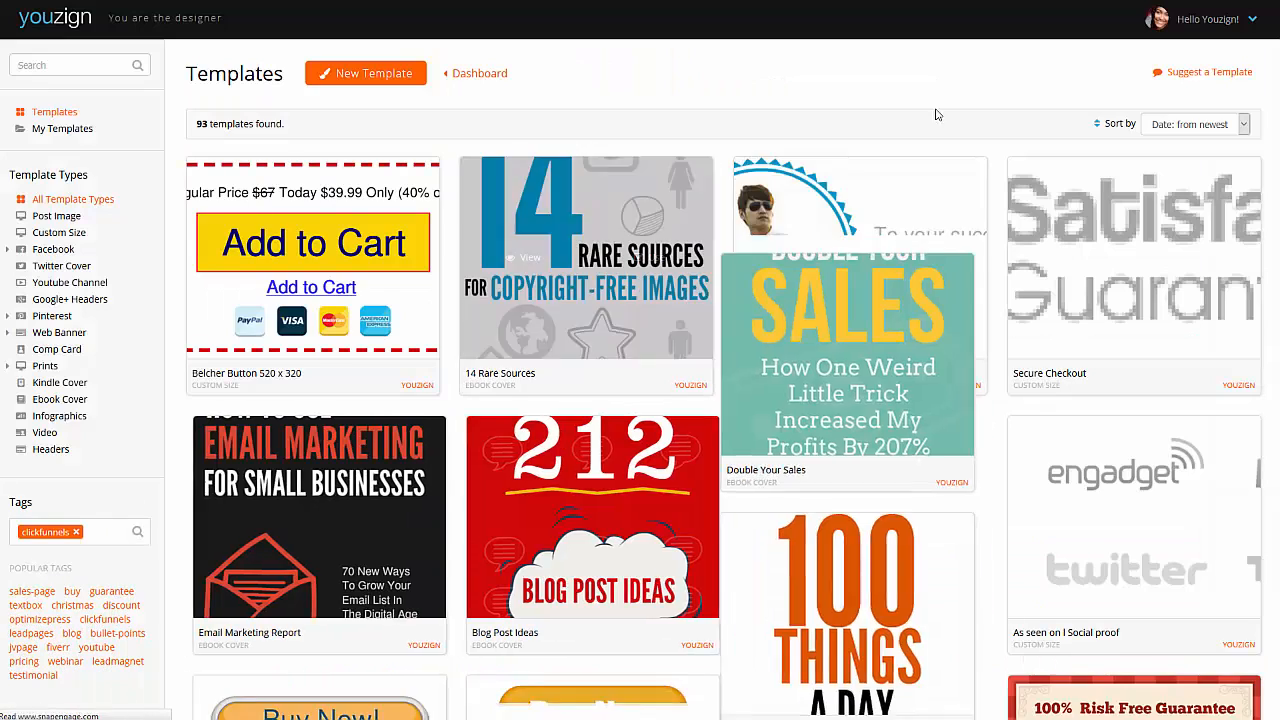
{"action": "scroll", "coordinate": [995, 121], "scroll_direction": "down", "scroll_amount": 3}
{"action": "scroll", "coordinate": [708, 230], "scroll_direction": "down", "scroll_amount": 5}
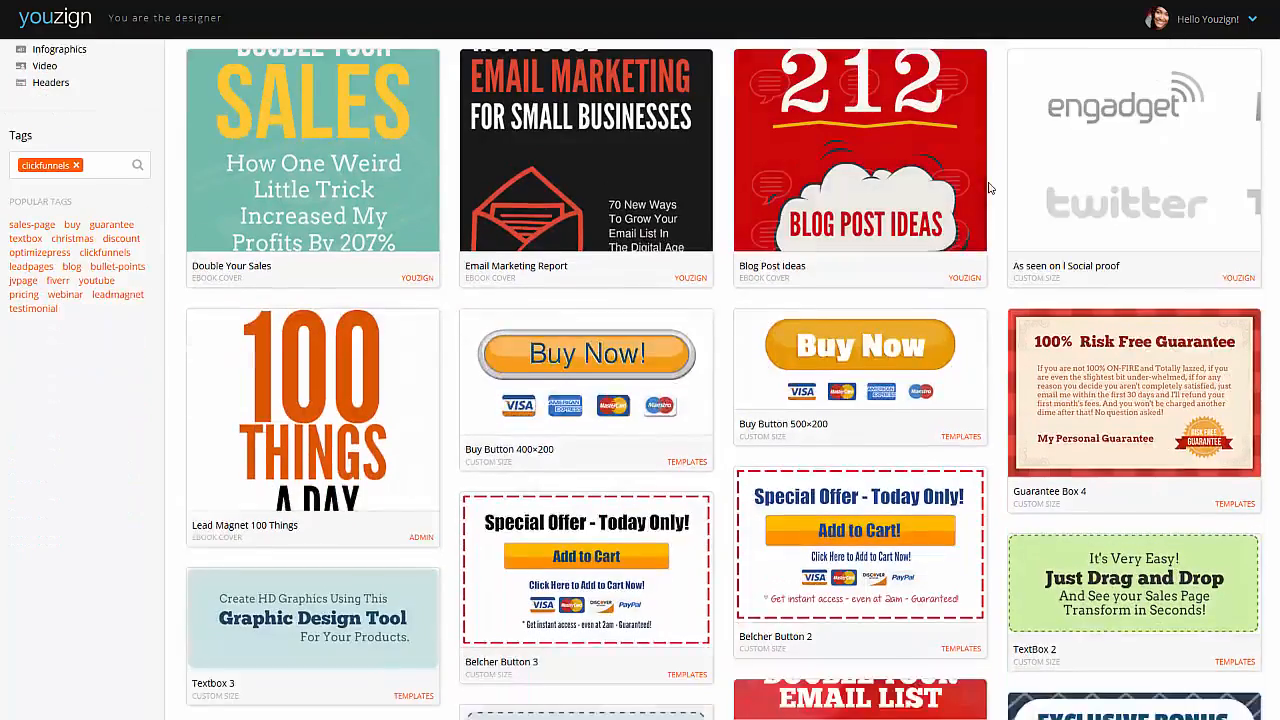
{"action": "scroll", "coordinate": [1120, 296], "scroll_direction": "down", "scroll_amount": 5}
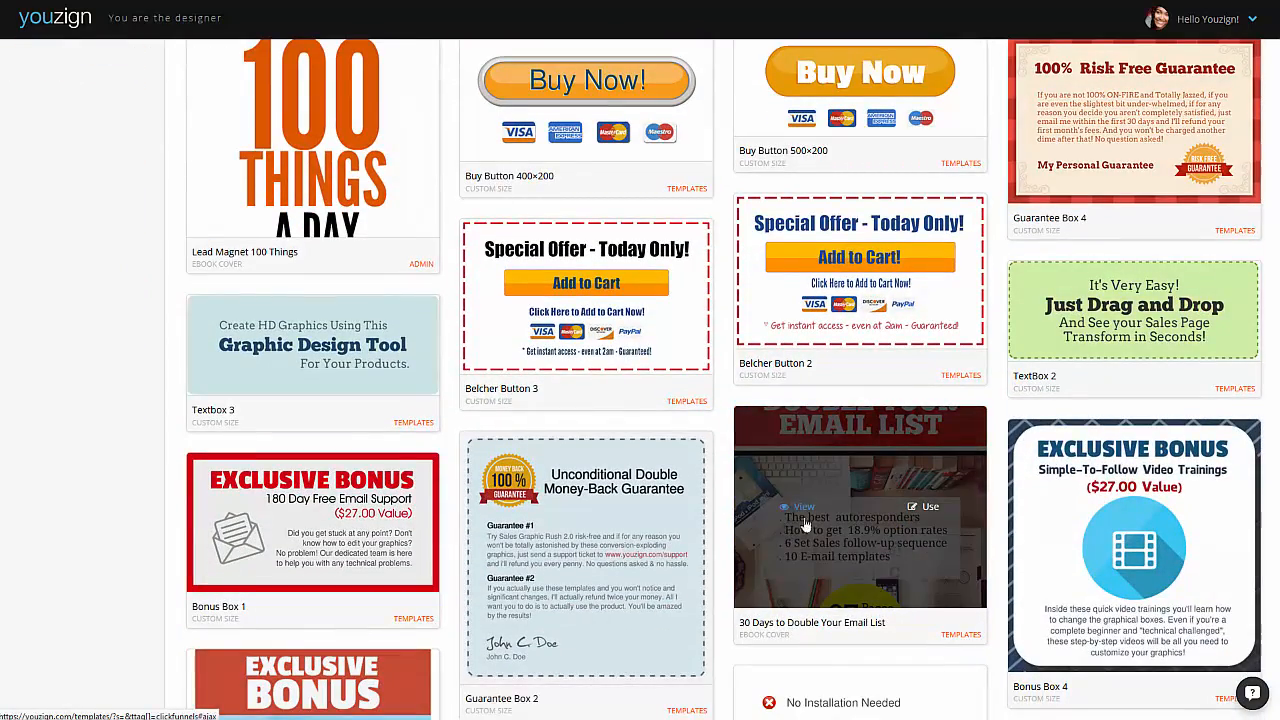
{"action": "left_click", "coordinate": [810, 510]}
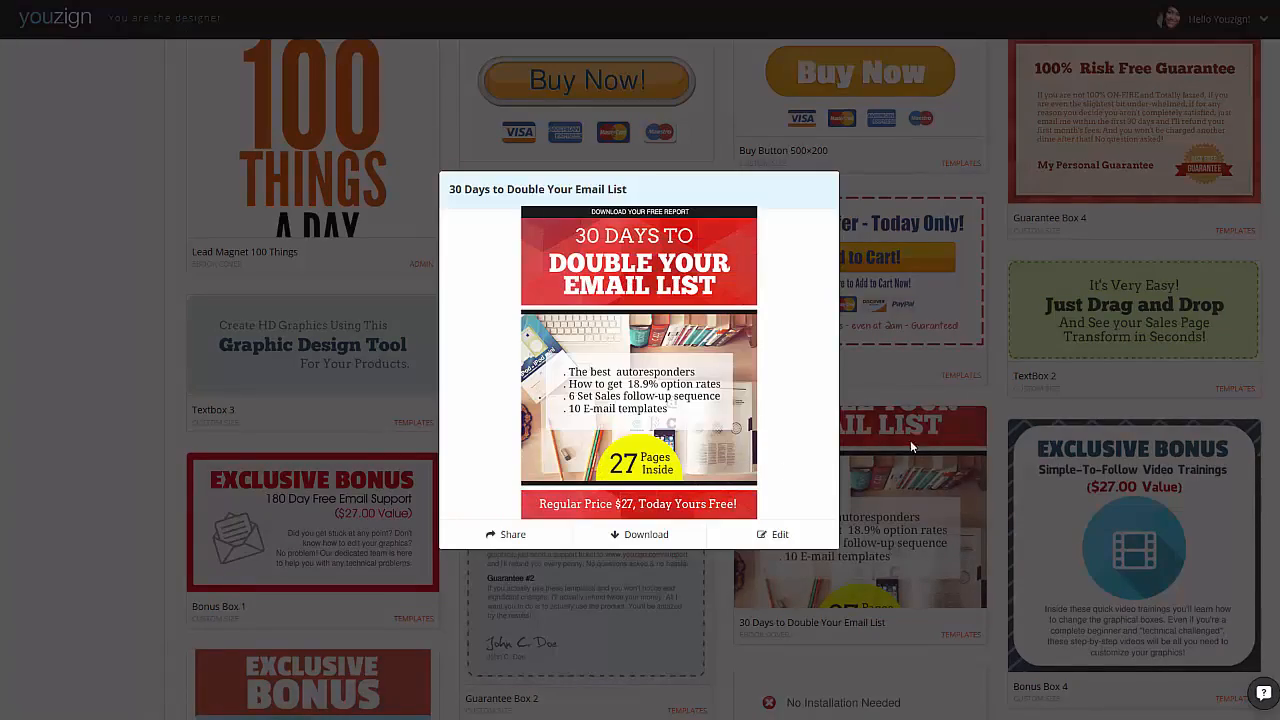
{"action": "left_click", "coordinate": [959, 376]}
Step: Browse the rest of the clickfunnels templates, examining the bonus boxes, guarantee boxes, banners, funnel graphics and pricing tables
{"action": "scroll", "coordinate": [260, 500], "scroll_direction": "down", "scroll_amount": 4}
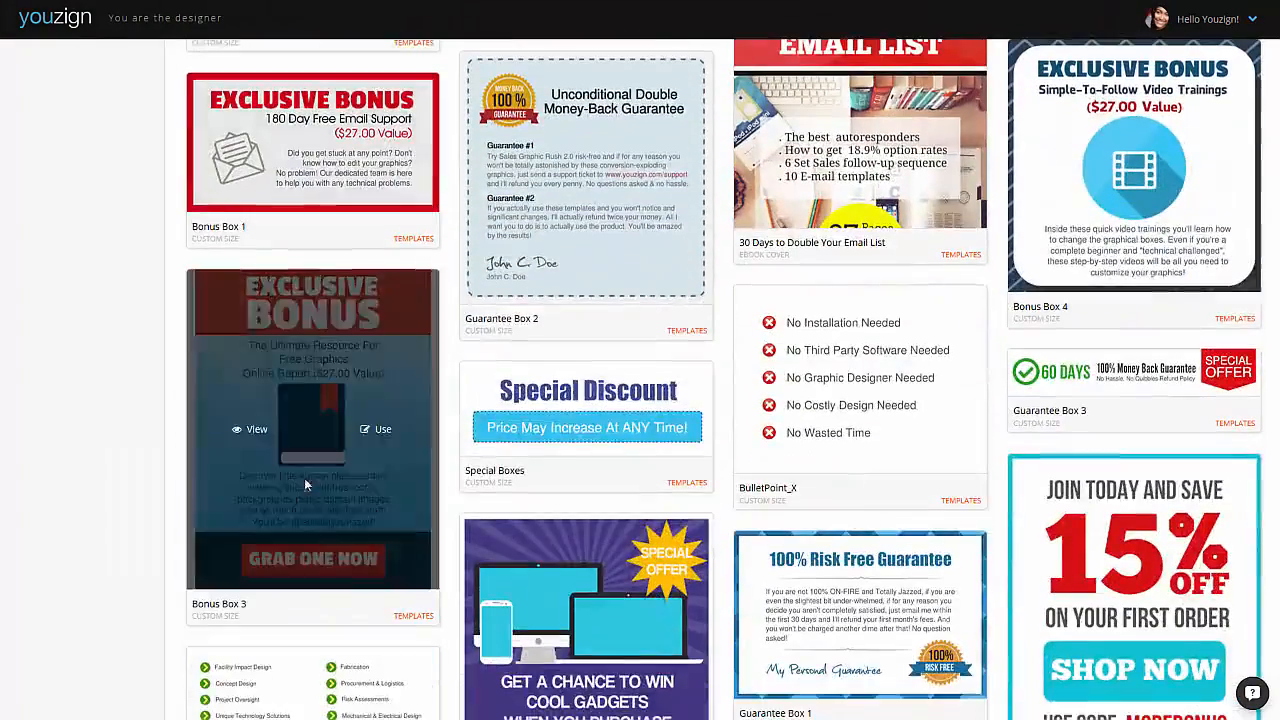
{"action": "scroll", "coordinate": [872, 373], "scroll_direction": "down", "scroll_amount": 8}
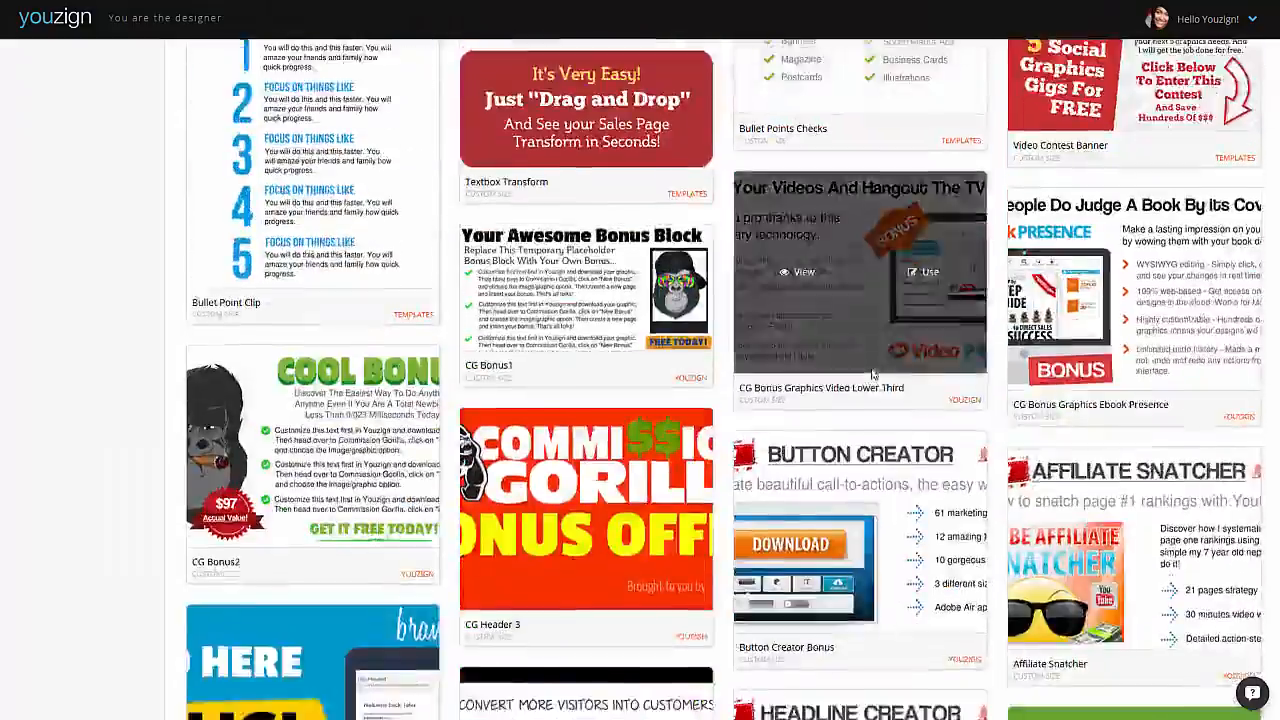
{"action": "scroll", "coordinate": [872, 373], "scroll_direction": "down", "scroll_amount": 20}
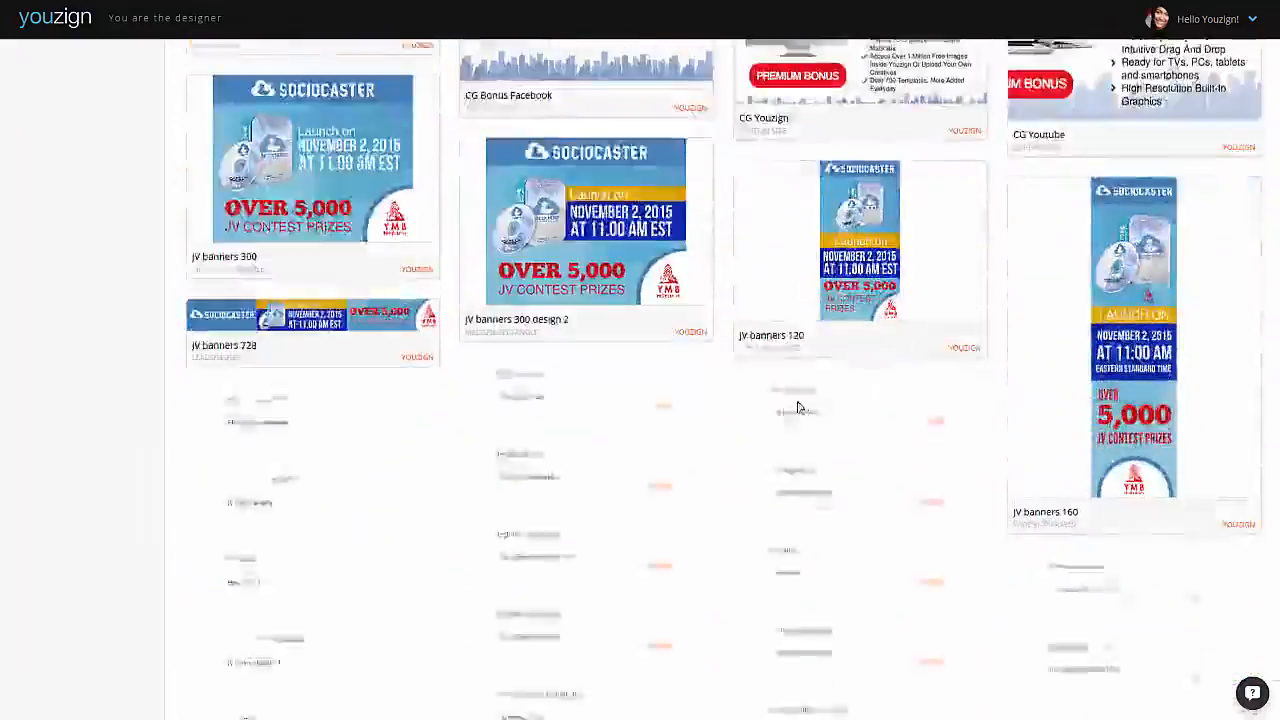
{"action": "scroll", "coordinate": [798, 407], "scroll_direction": "up", "scroll_amount": 7}
{"action": "scroll", "coordinate": [800, 407], "scroll_direction": "down", "scroll_amount": 7}
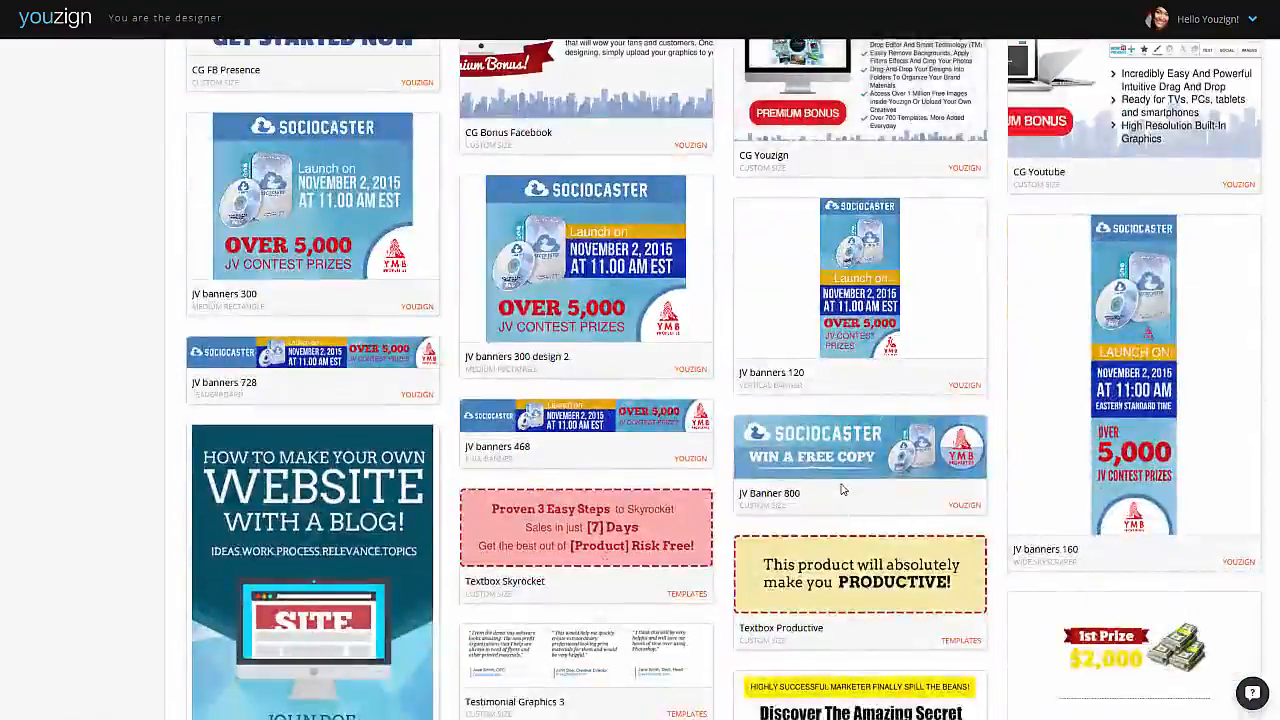
{"action": "scroll", "coordinate": [842, 489], "scroll_direction": "down", "scroll_amount": 20}
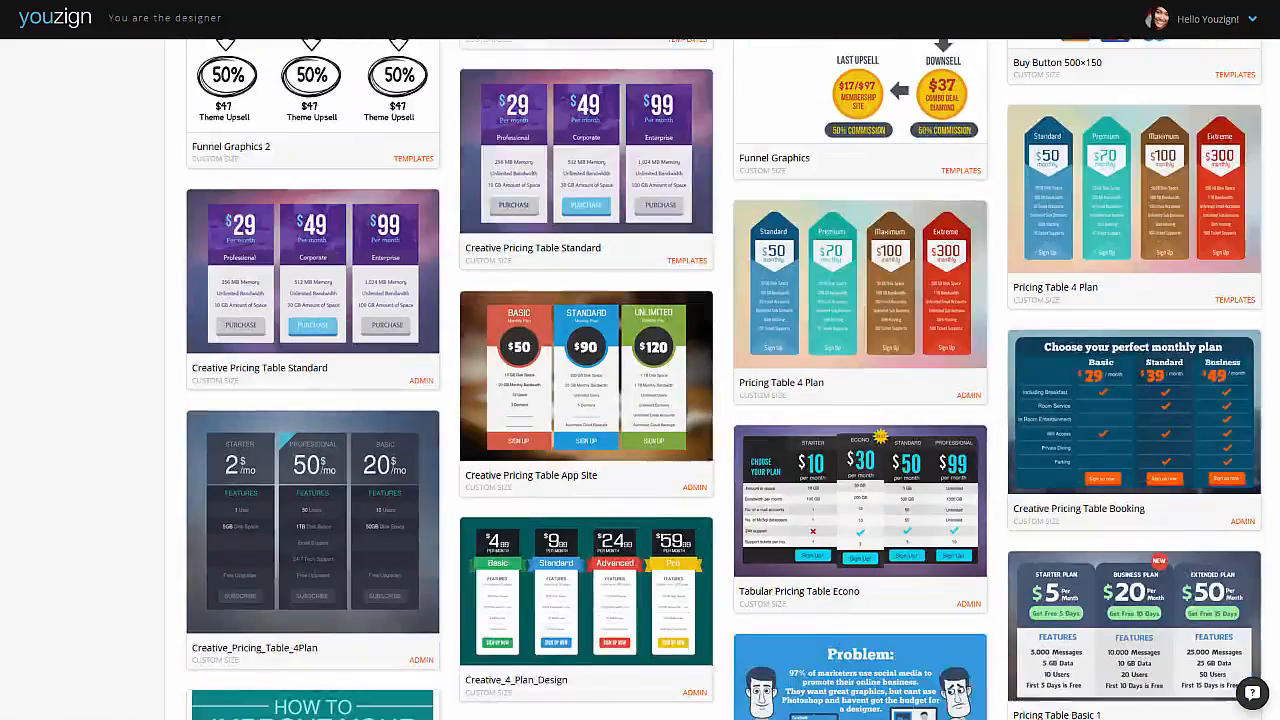
{"action": "scroll", "coordinate": [1276, 108], "scroll_direction": "up", "scroll_amount": 20}
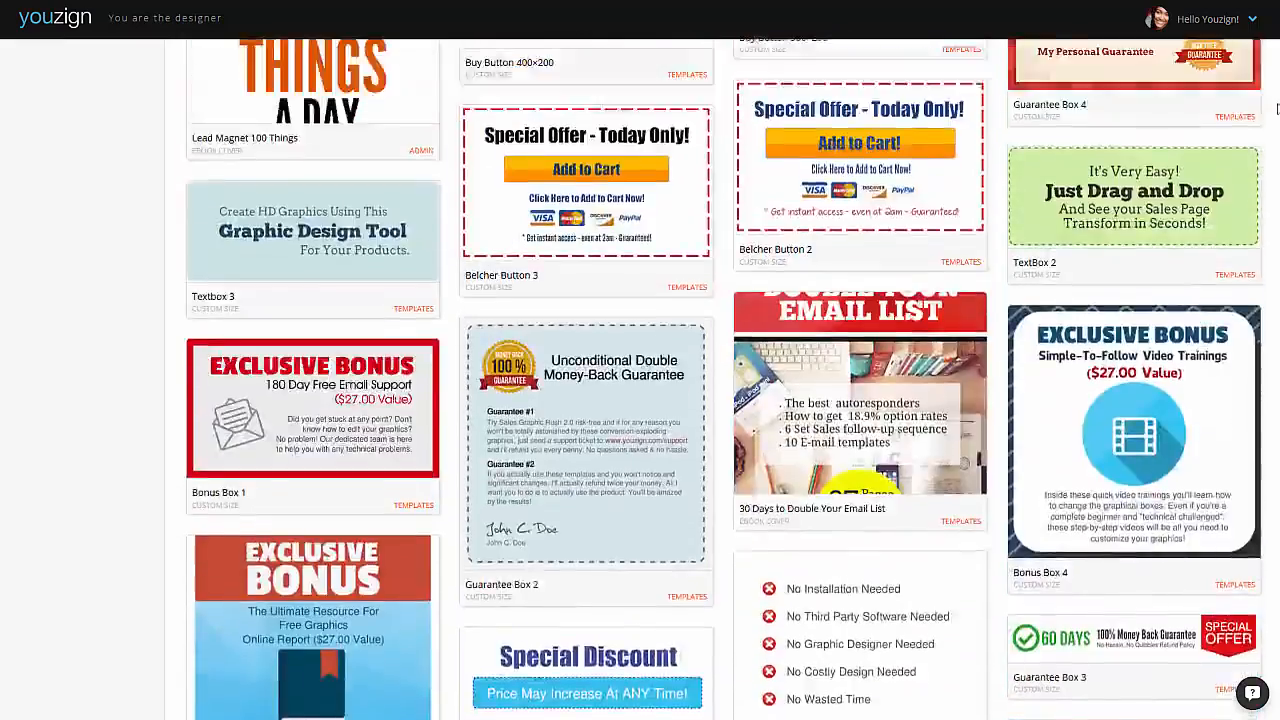
{"action": "scroll", "coordinate": [1276, 108], "scroll_direction": "up", "scroll_amount": 10}
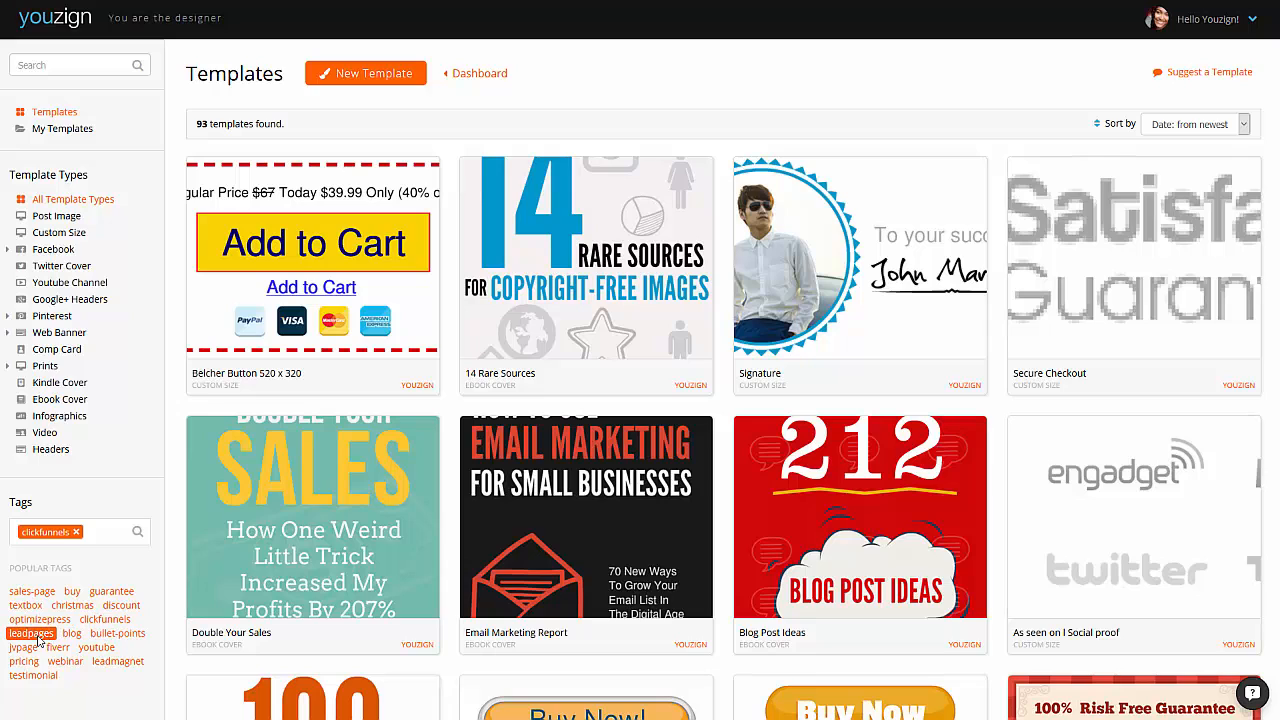
Step: Replace the clickfunnels tag filter with leadmagnet and look through the matching ebook cover templates
{"action": "left_click", "coordinate": [112, 662]}
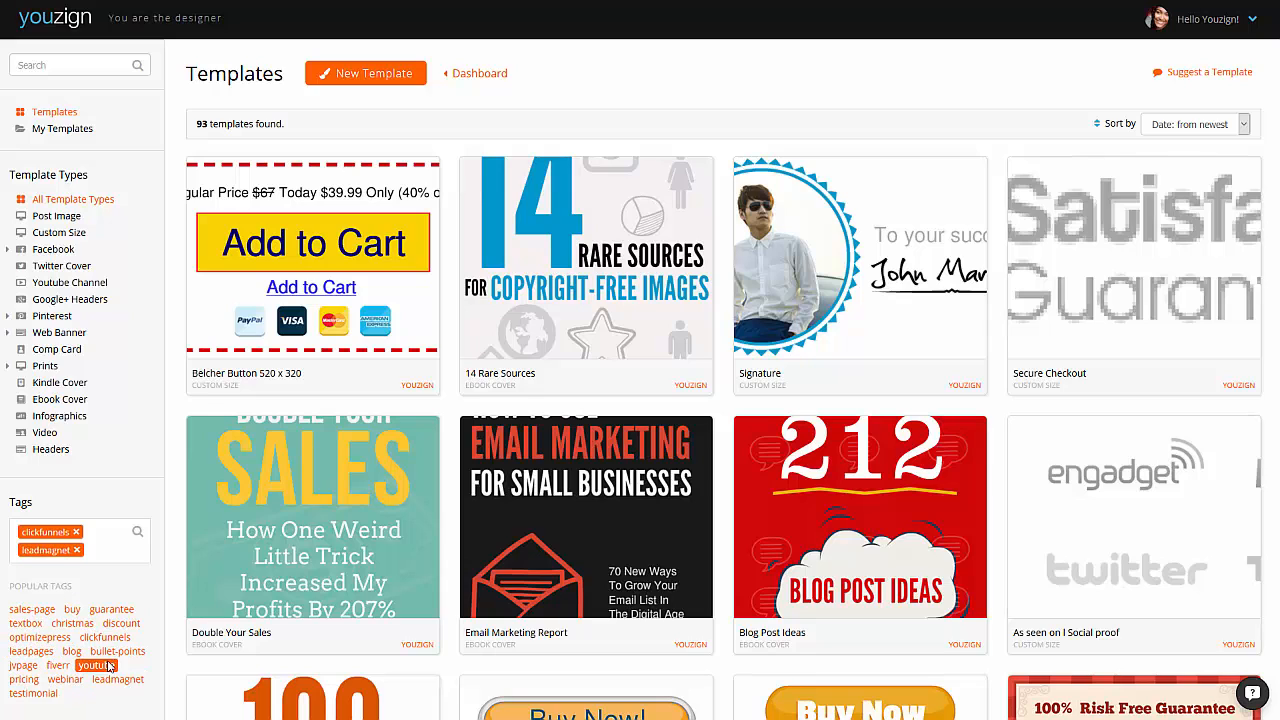
{"action": "left_click", "coordinate": [76, 532]}
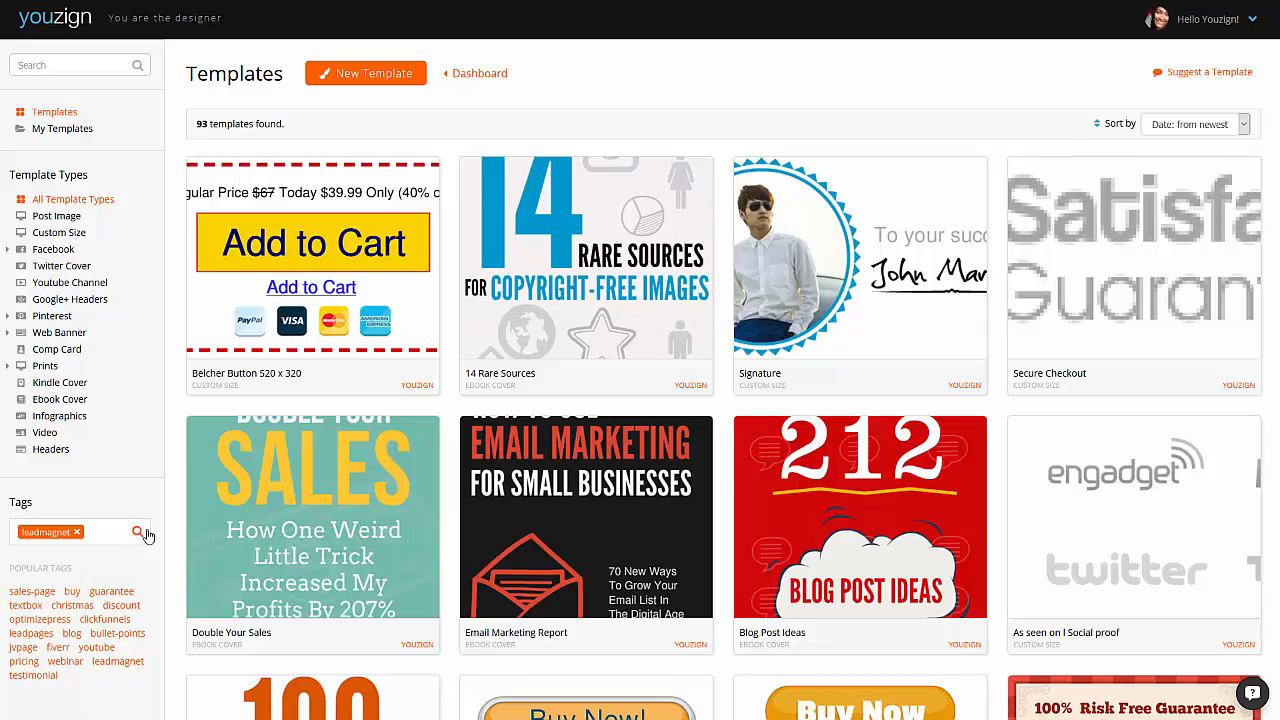
{"action": "left_click", "coordinate": [650, 316]}
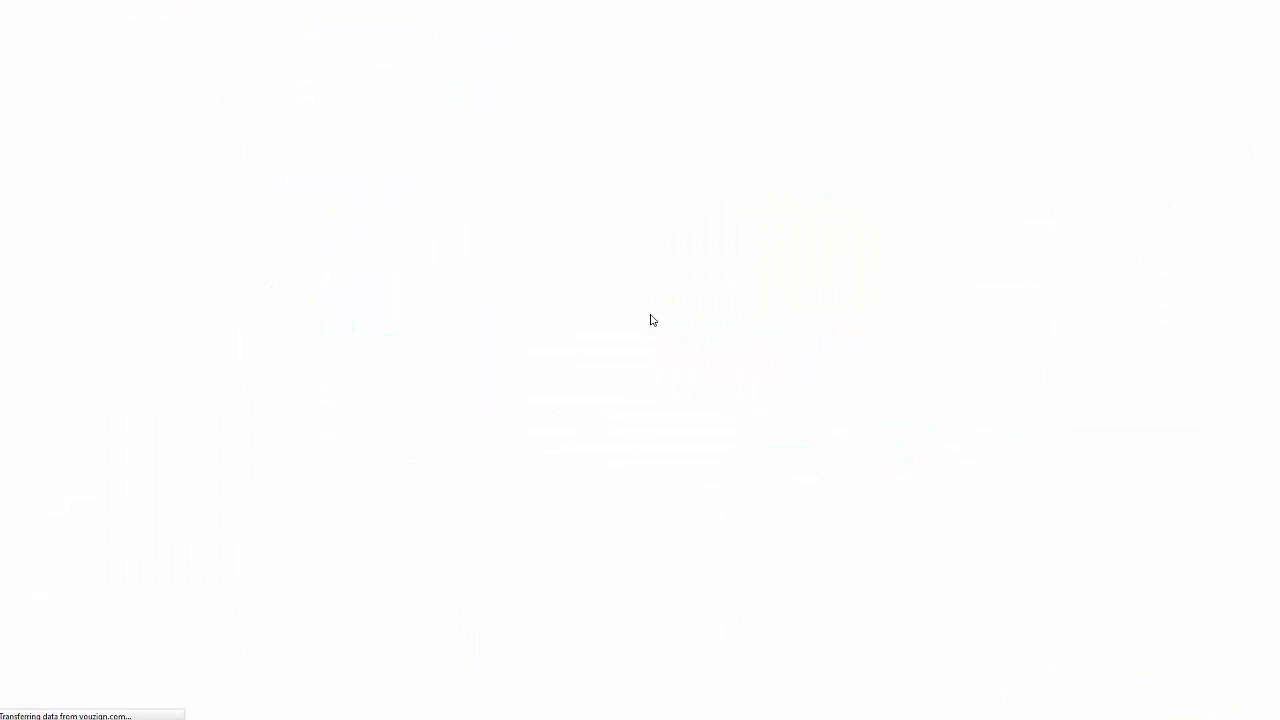
{"action": "scroll", "coordinate": [903, 265], "scroll_direction": "down", "scroll_amount": 3}
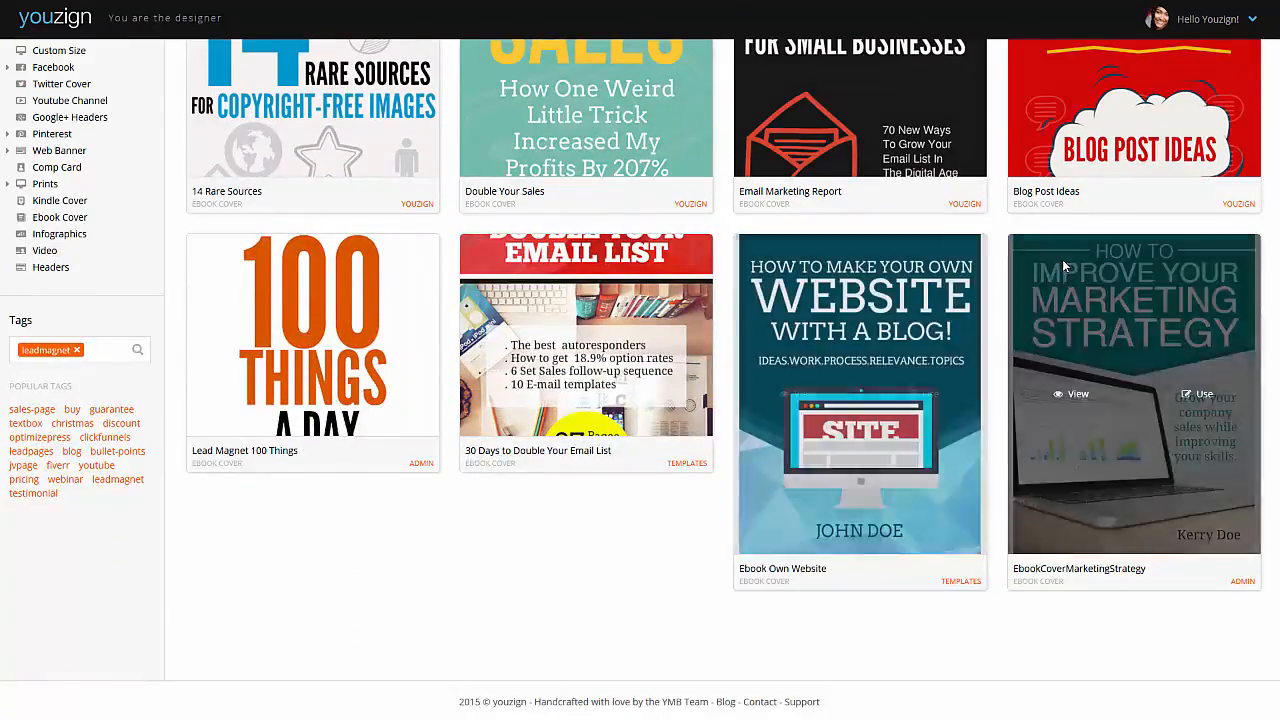
{"action": "scroll", "coordinate": [1062, 259], "scroll_direction": "up", "scroll_amount": 3}
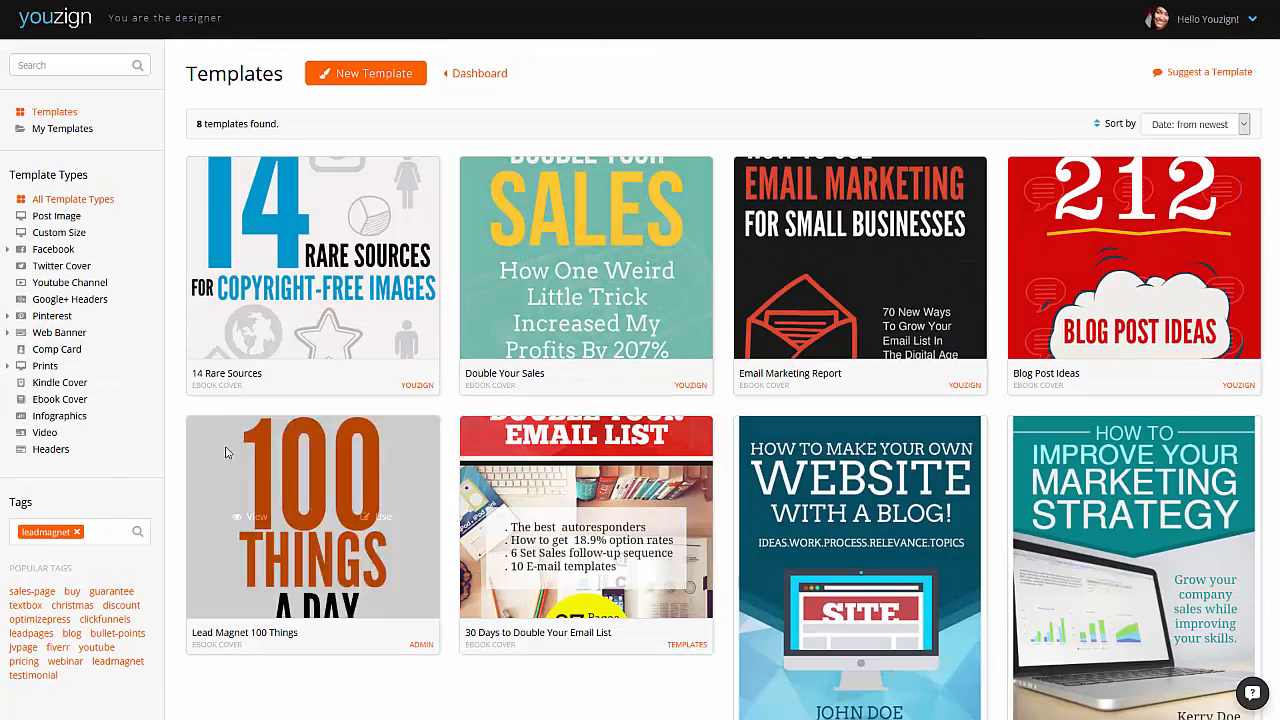
{"action": "mouse_move", "coordinate": [349, 171]}
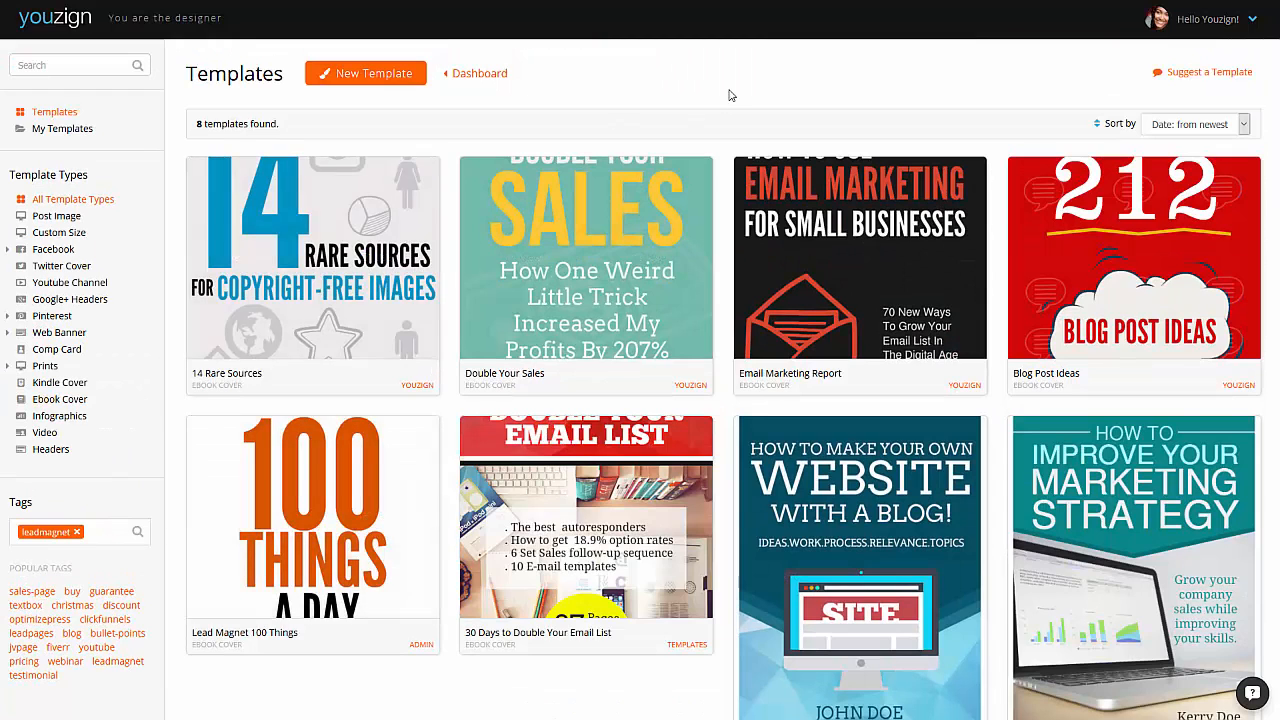